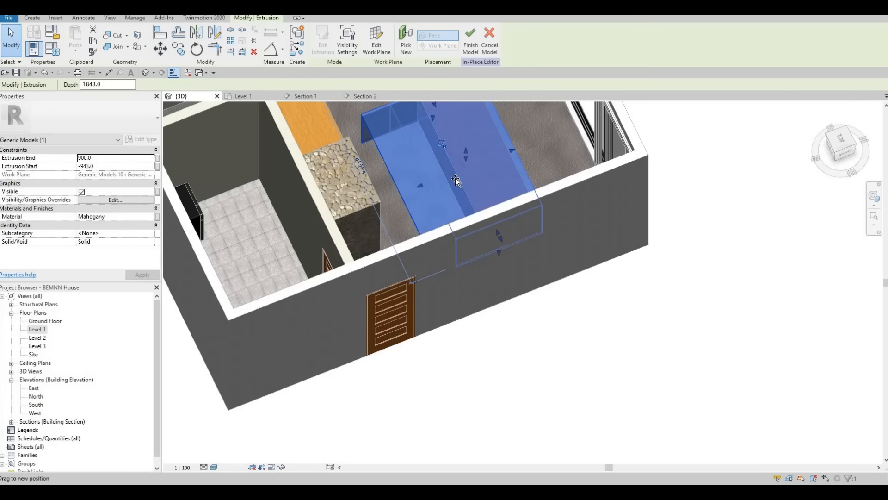
# Stretch the kitchen island countertop extrusion to about 1165 mm deep, from 0 to -1165.2, and finish the in-place model.
pyautogui.moveTo(460, 177); pyautogui.dragTo(398, 213, button='middle')
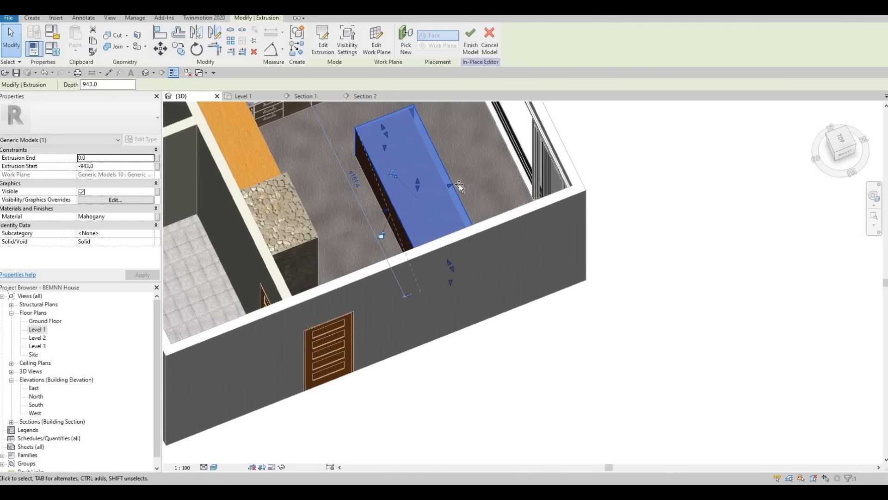
pyautogui.moveTo(459, 184); pyautogui.dragTo(464, 181)
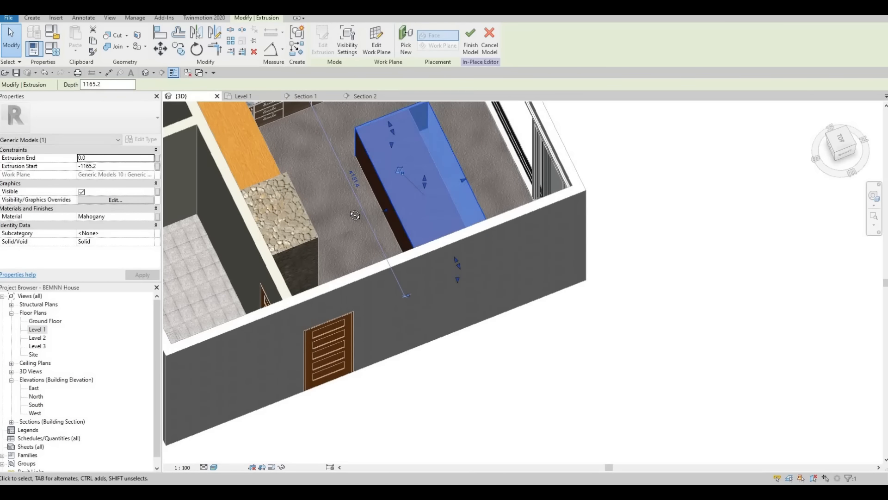
pyautogui.keyDown('shift'); pyautogui.moveTo(460, 221); pyautogui.dragTo(382, 213, button='middle'); pyautogui.keyUp('shift')
pyautogui.scroll(2, 382, 210)
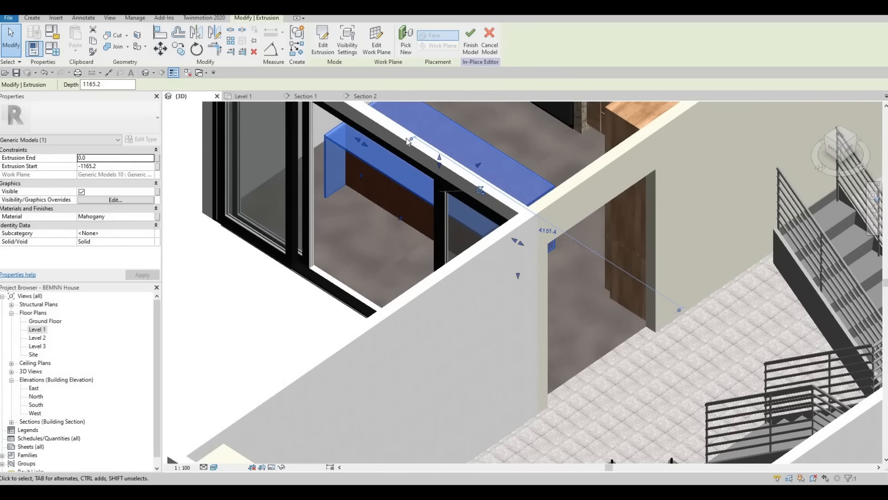
pyautogui.press('Escape')
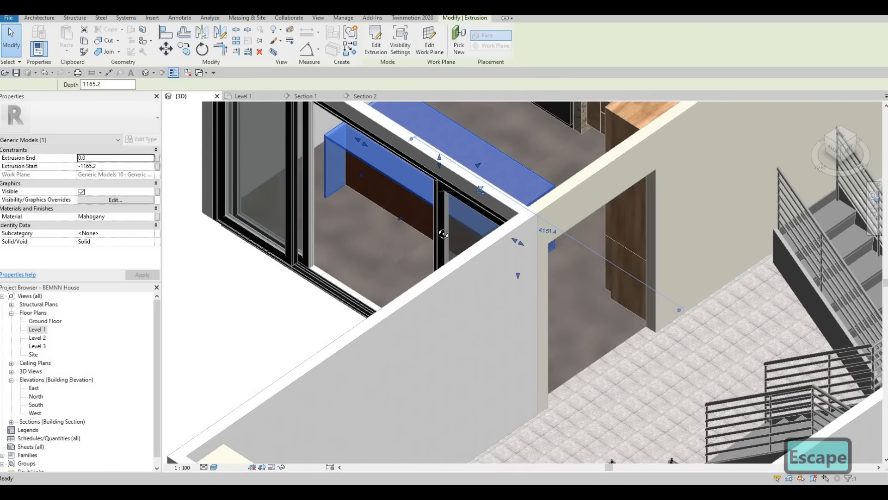
# Edit the island countertop in place, set its extrusion's material to Slate from the AEC Stone library, and finish the model.
pyautogui.scroll(3, 456, 199)
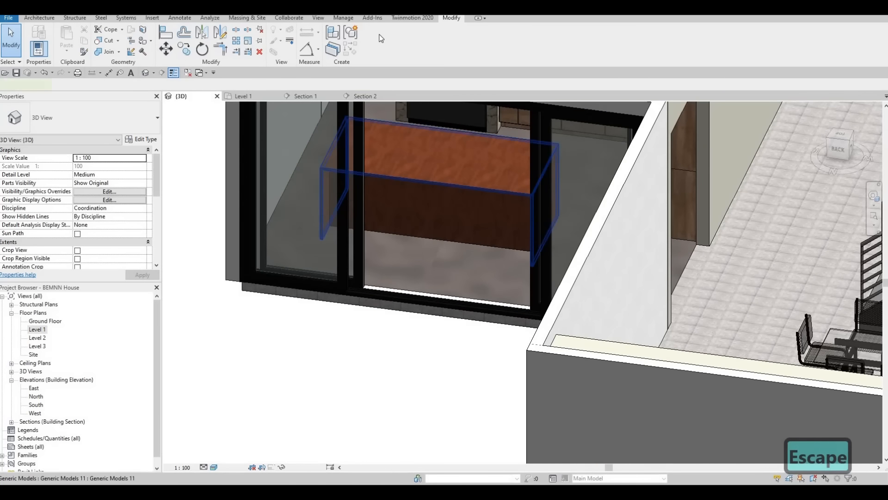
pyautogui.click(441, 175)
pyautogui.doubleClick(441, 181)
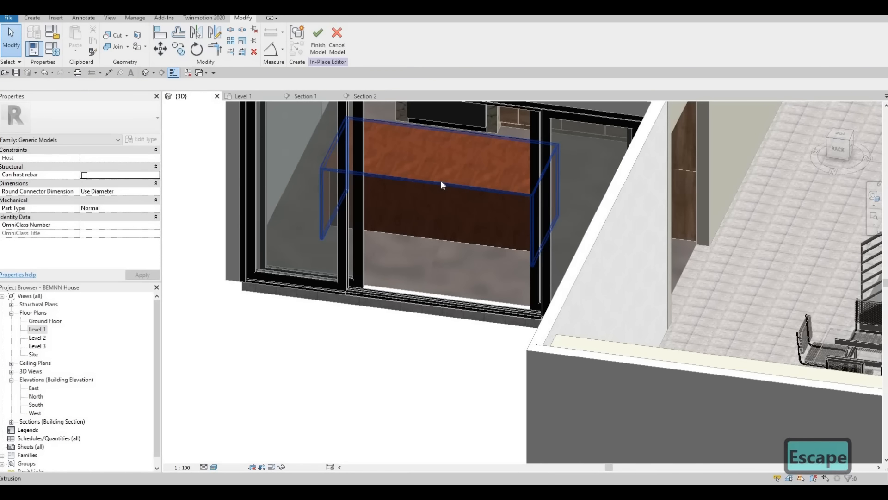
pyautogui.click(441, 180)
pyautogui.click(151, 216)
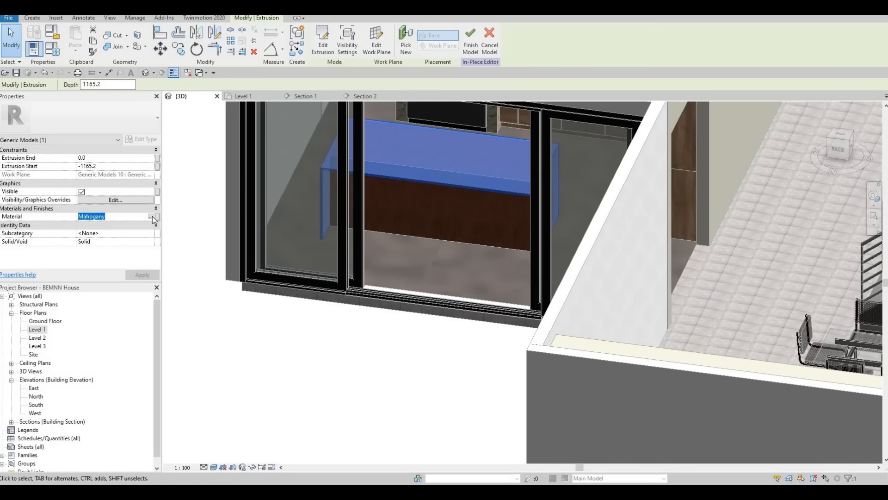
pyautogui.click(151, 215)
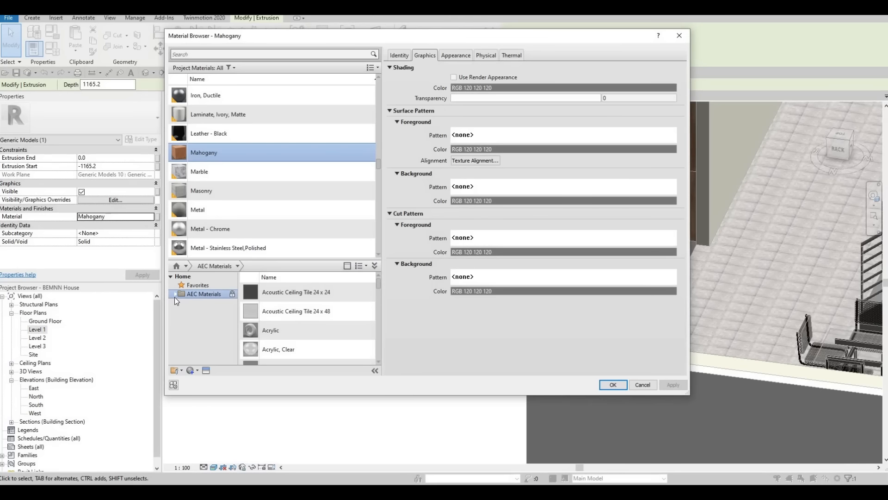
pyautogui.scroll(-3, 198, 347)
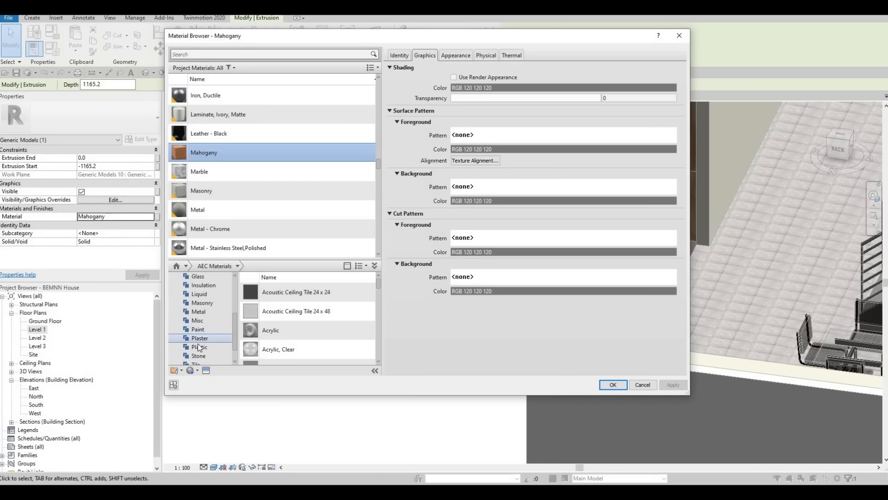
pyautogui.click(199, 338)
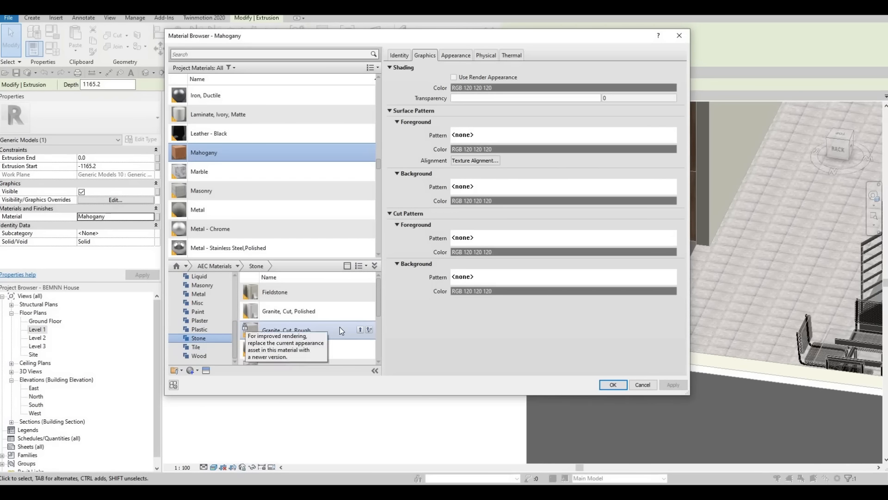
pyautogui.scroll(-3, 339, 327)
pyautogui.scroll(1, 340, 327)
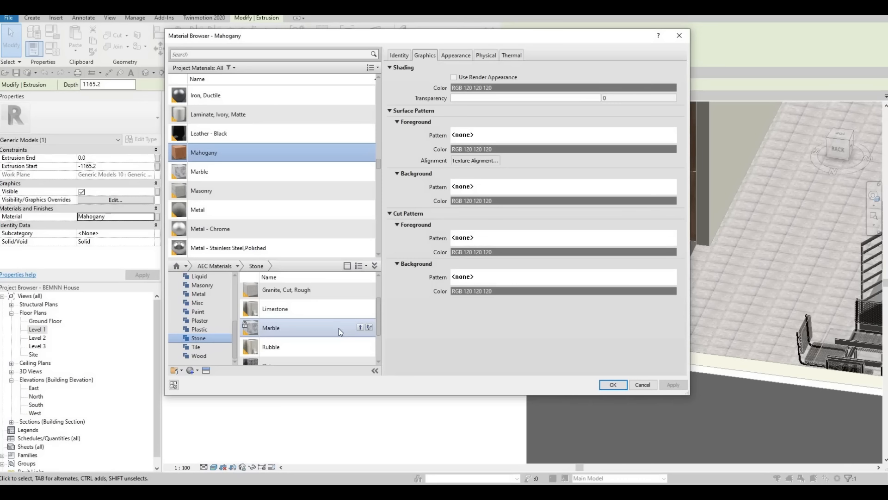
pyautogui.scroll(-1, 332, 333)
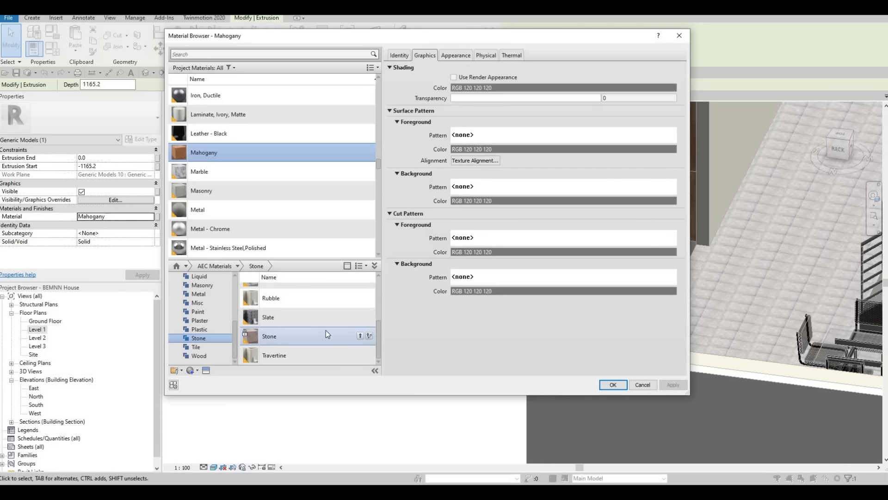
pyautogui.click(362, 317)
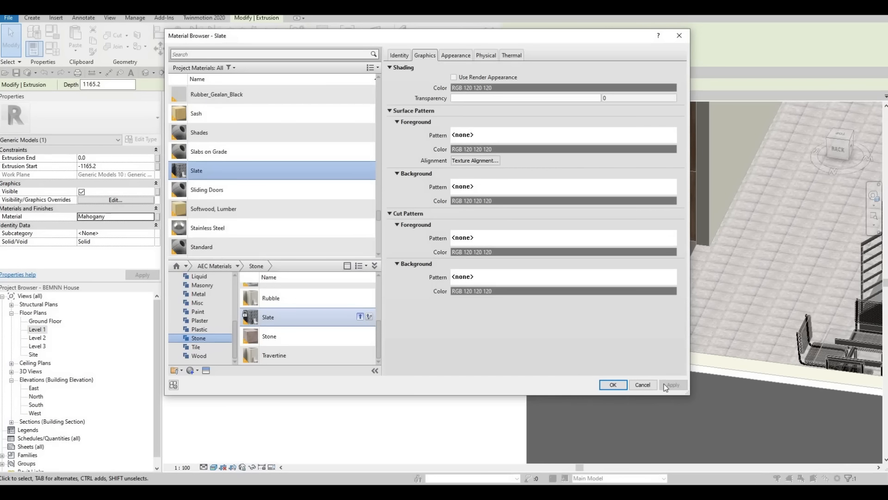
pyautogui.click(603, 384)
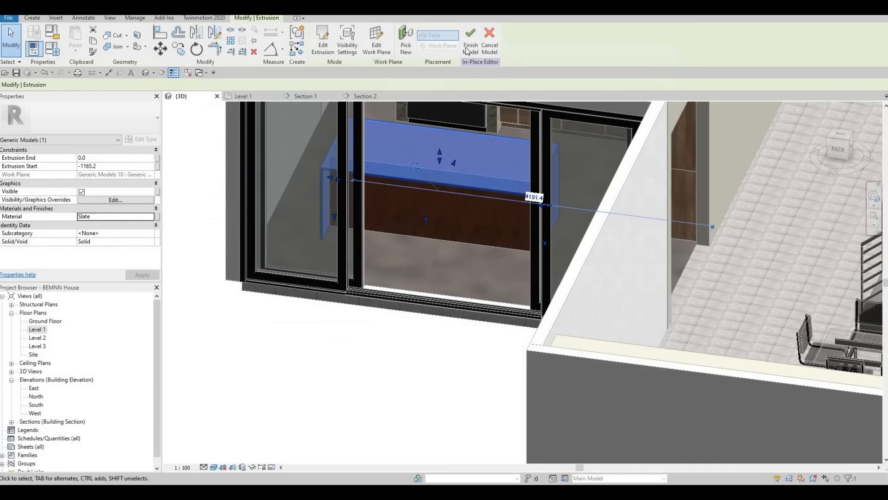
pyautogui.press('Escape')
pyautogui.press('Escape')
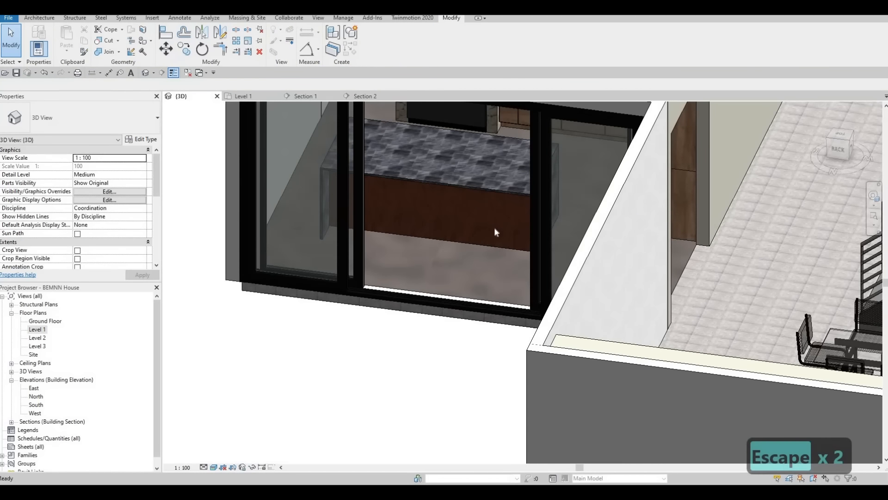
# Stretch the island countertop's long edge on the kitchen cabinet side slightly outward over the mahogany base.
pyautogui.scroll(4, 433, 181)
pyautogui.keyDown('shift'); pyautogui.moveTo(452, 254); pyautogui.dragTo(568, 199, button='middle'); pyautogui.keyUp('shift')
pyautogui.scroll(-3, 568, 199)
pyautogui.scroll(3, 339, 301)
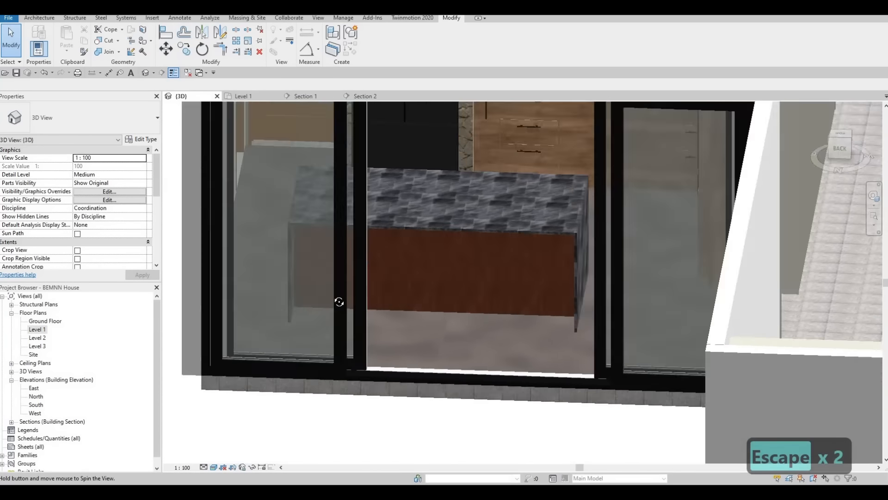
pyautogui.keyDown('shift'); pyautogui.moveTo(339, 301); pyautogui.dragTo(527, 194, button='middle'); pyautogui.keyUp('shift')
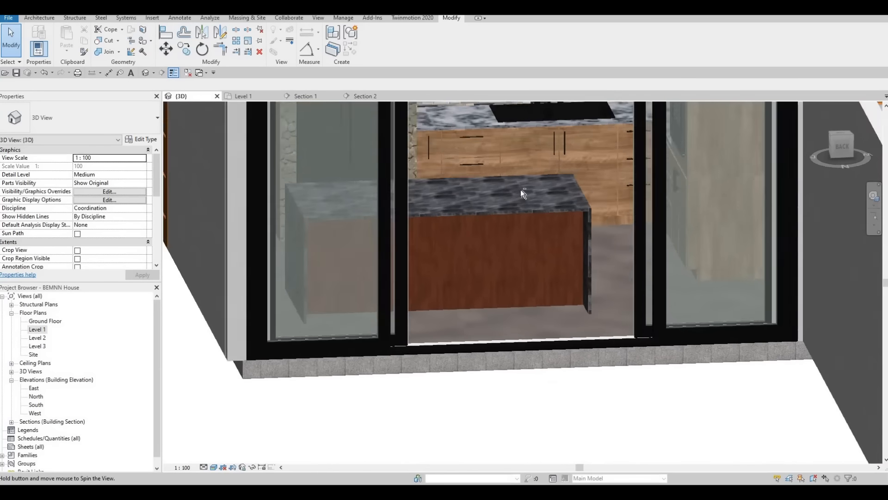
pyautogui.scroll(2, 520, 190)
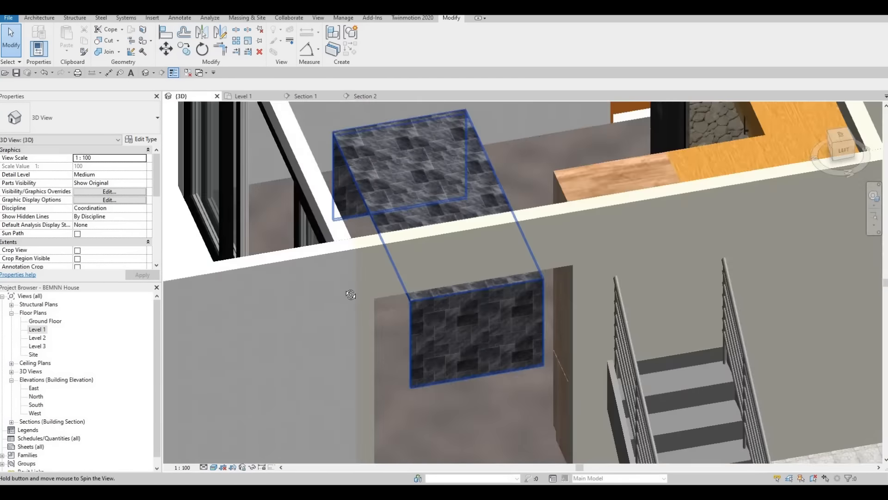
pyautogui.keyDown('shift'); pyautogui.moveTo(350, 294); pyautogui.dragTo(506, 229, button='middle'); pyautogui.keyUp('shift')
pyautogui.press('Escape')
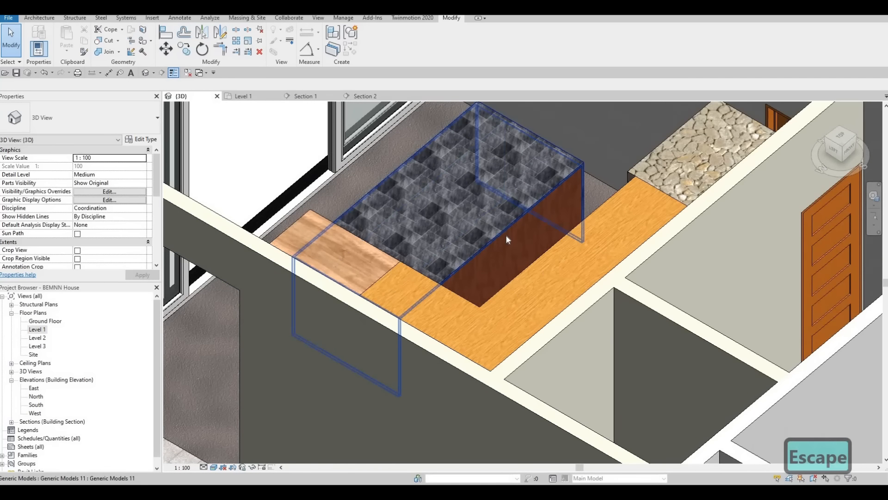
pyautogui.click(506, 265)
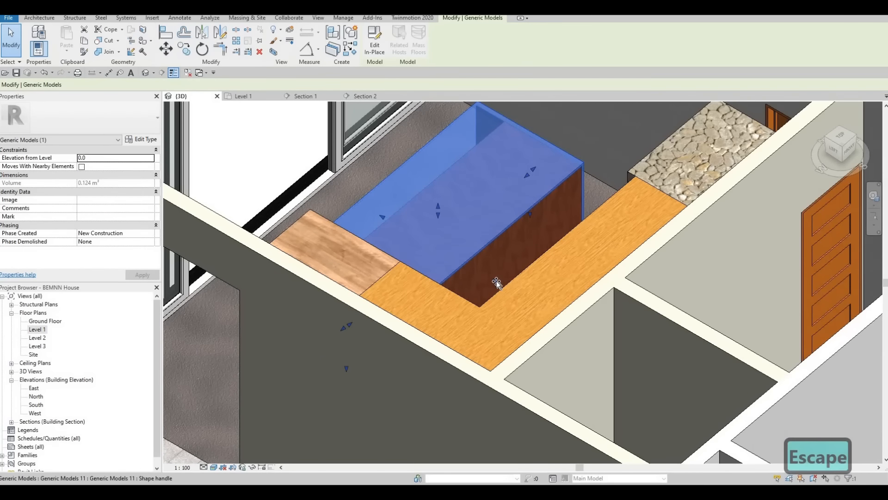
pyautogui.moveTo(498, 282); pyautogui.dragTo(501, 282)
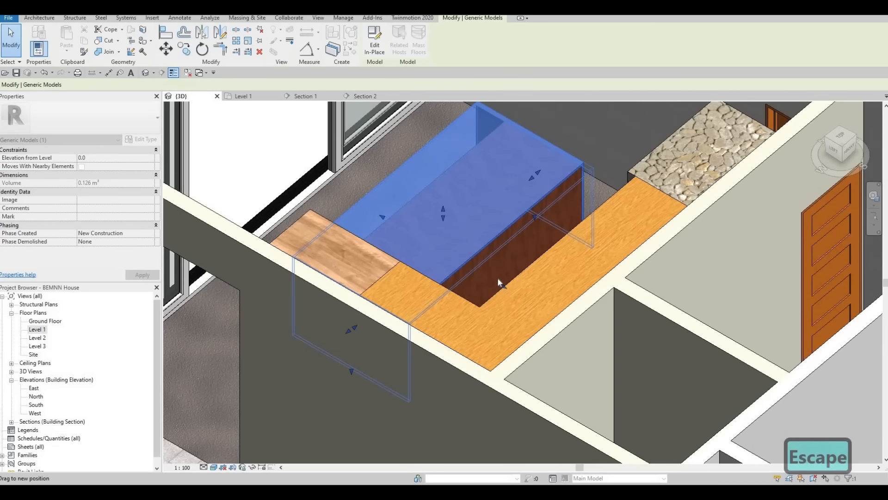
pyautogui.moveTo(495, 227); pyautogui.dragTo(498, 215)
pyautogui.press('Escape')
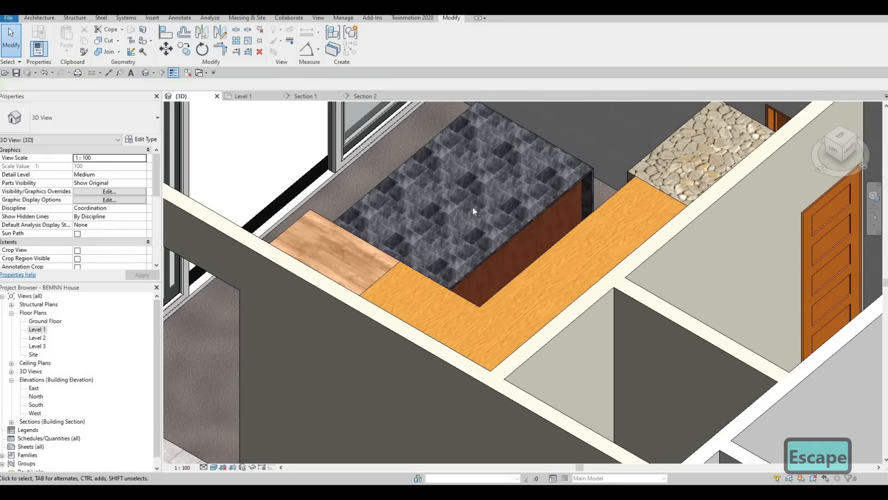
# Check the finished island through the sliding doors in 3D and open the Level 1 floor plan.
pyautogui.keyDown('shift'); pyautogui.moveTo(622, 207); pyautogui.dragTo(521, 240, button='middle'); pyautogui.keyUp('shift')
pyautogui.scroll(3, 538, 195)
pyautogui.scroll(-2, 538, 195)
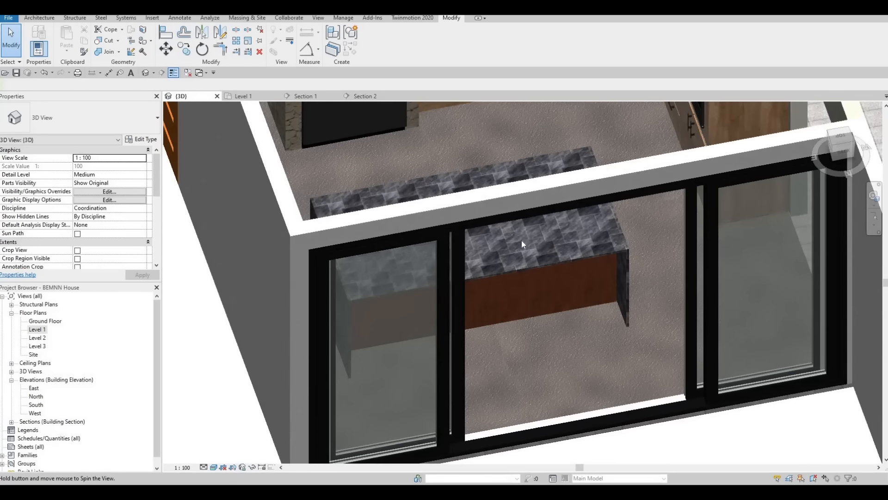
pyautogui.scroll(-3, 521, 240)
pyautogui.scroll(2, 509, 246)
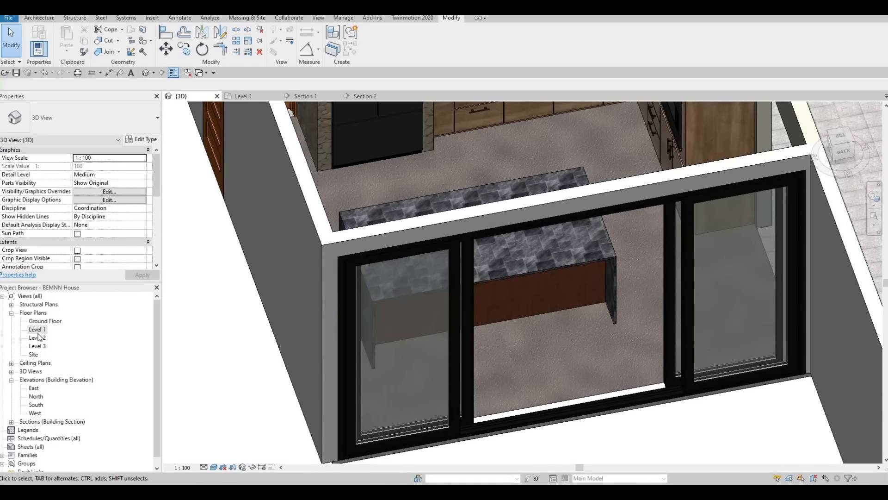
pyautogui.doubleClick(38, 330)
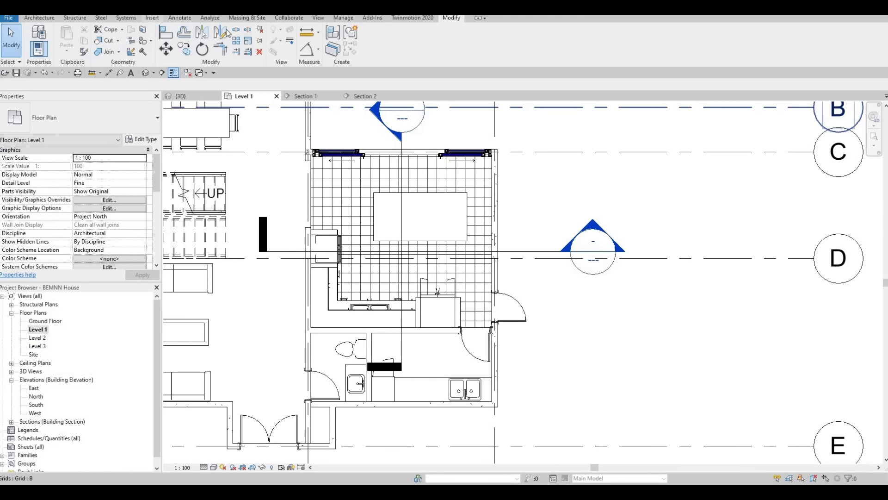
# Start loading a family and browse the Canada library to Specialty Equipment > Domestic > Mid-Range.
pyautogui.click(152, 18)
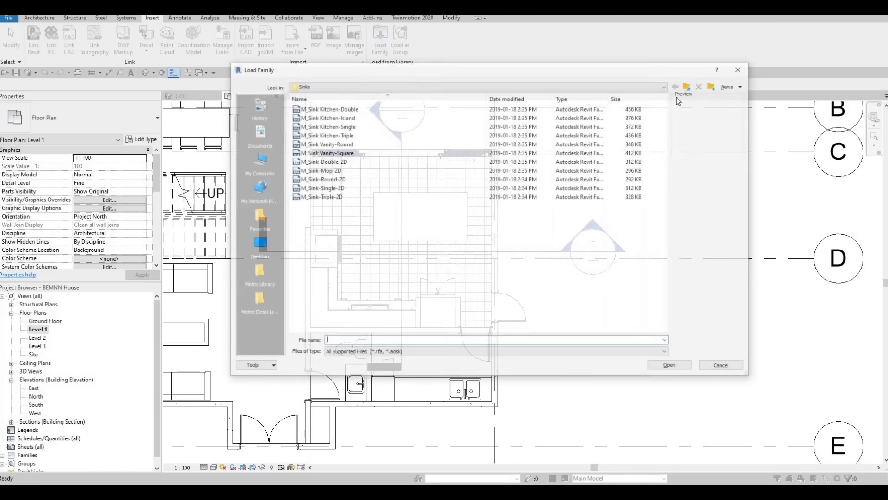
pyautogui.click(693, 87)
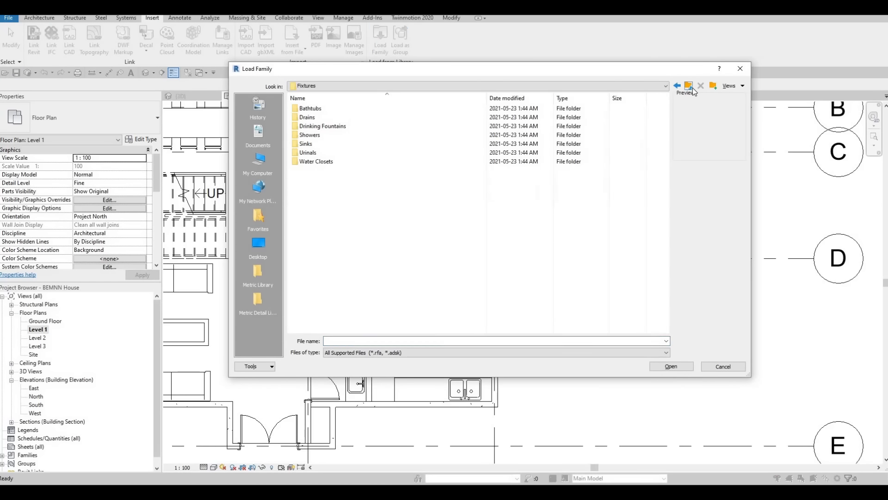
pyautogui.click(692, 88)
pyautogui.click(693, 87)
pyautogui.click(692, 87)
pyautogui.click(691, 87)
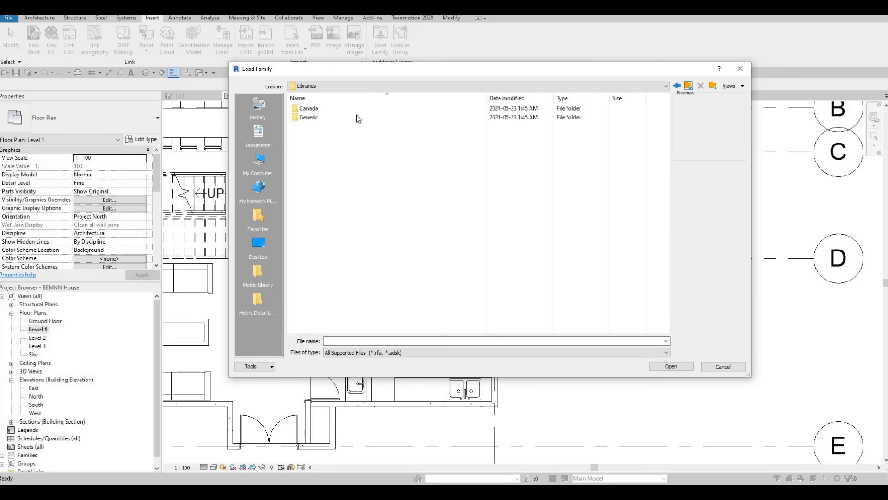
pyautogui.doubleClick(334, 111)
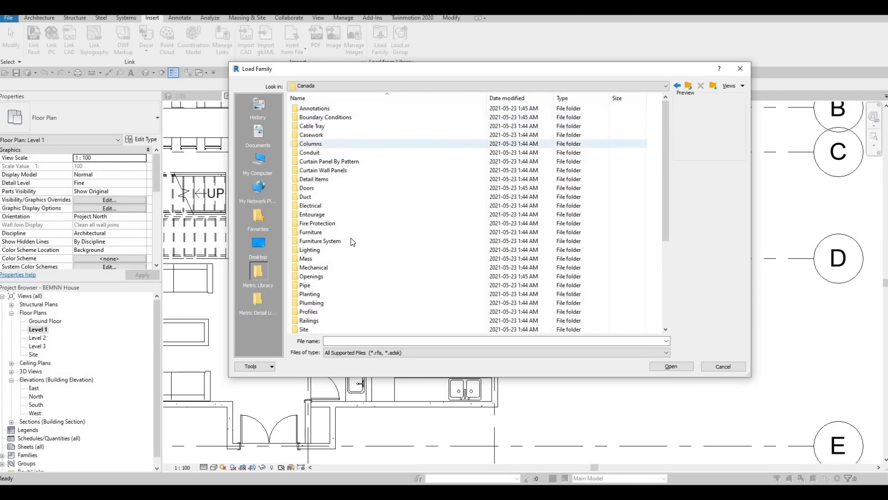
pyautogui.scroll(-3, 351, 249)
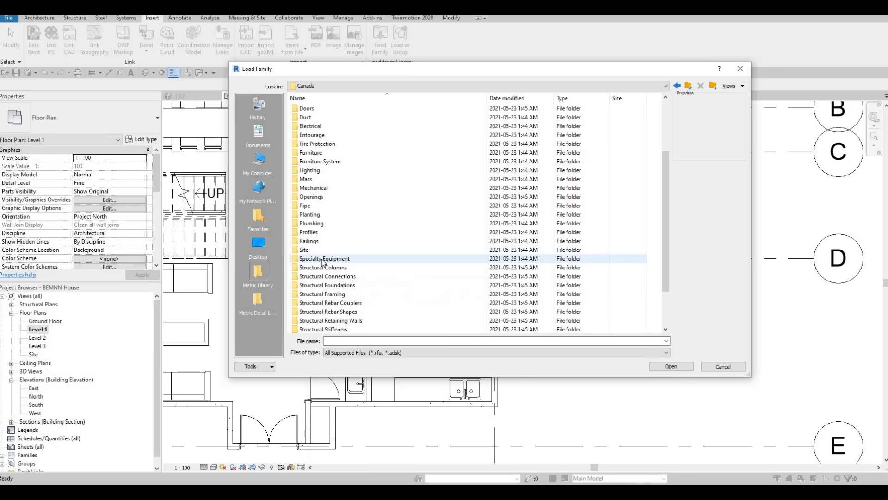
pyautogui.doubleClick(324, 259)
pyautogui.doubleClick(309, 119)
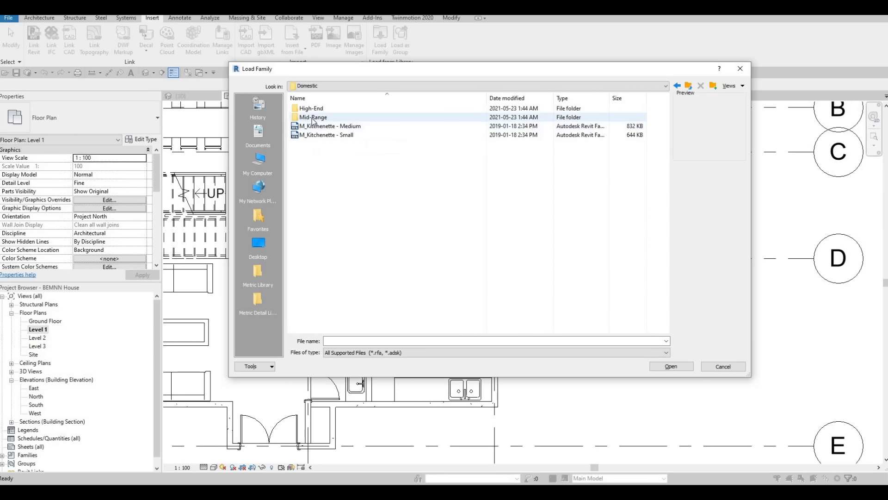
pyautogui.doubleClick(313, 117)
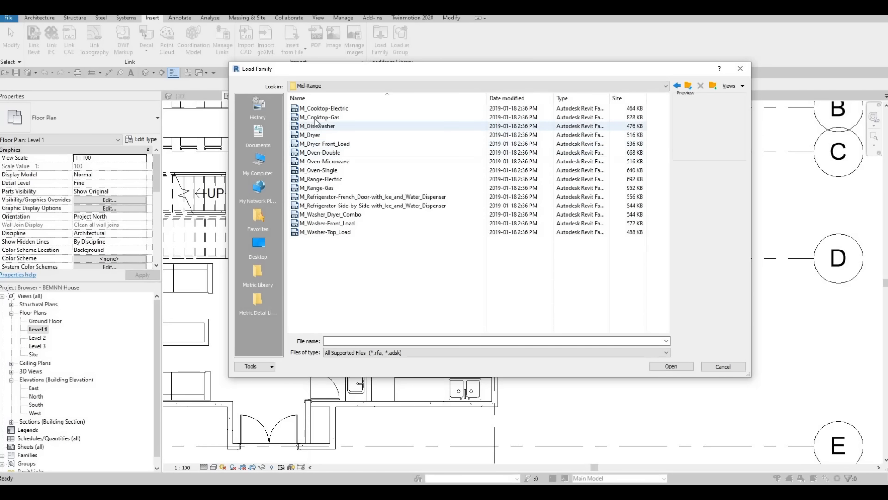
# Preview the M_Cooktop-Gas, M_Cooktop-Electric and M_Oven-Single families and go back to the Domestic folder.
pyautogui.click(315, 123)
pyautogui.click(316, 118)
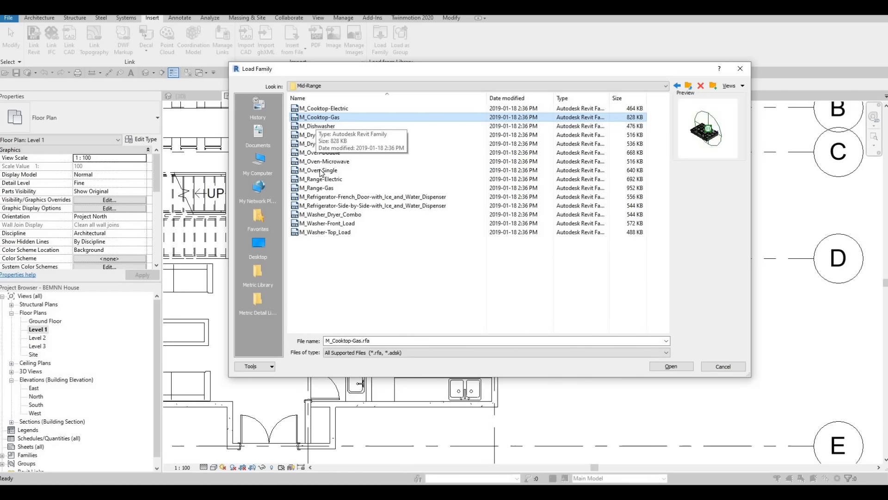
pyautogui.click(324, 110)
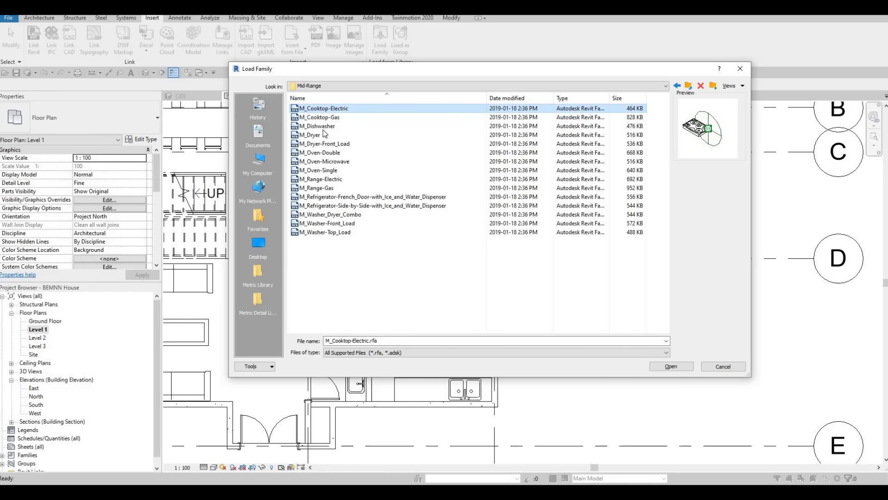
pyautogui.click(323, 170)
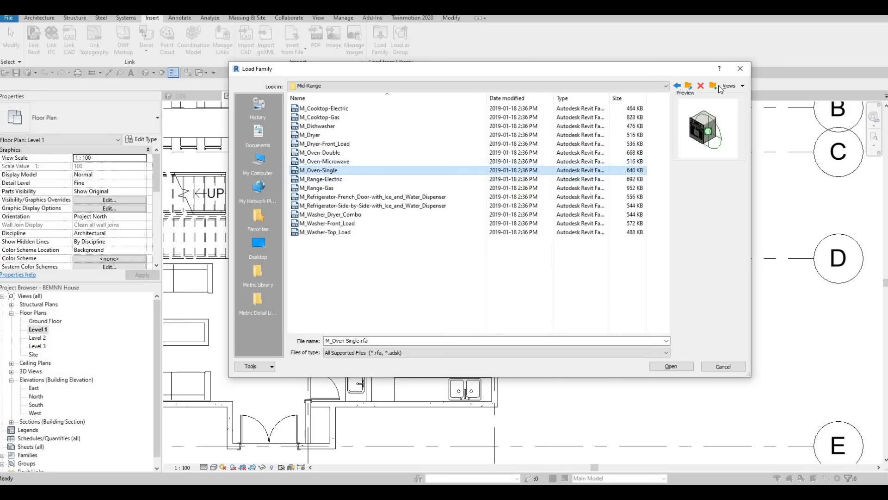
pyautogui.press('BackSpace')
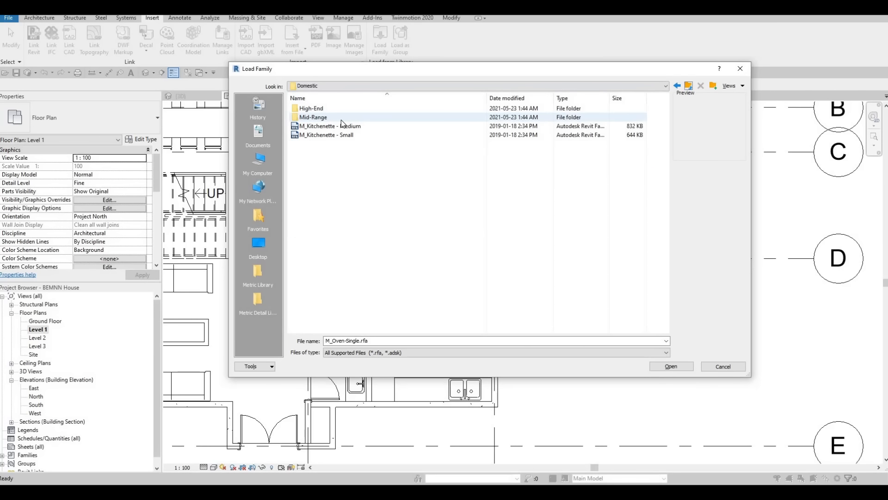
# Browse the High-End appliance folder, compare the gas cooktop previews and load the M_Cooktop-Gas-750mm family.
pyautogui.doubleClick(342, 110)
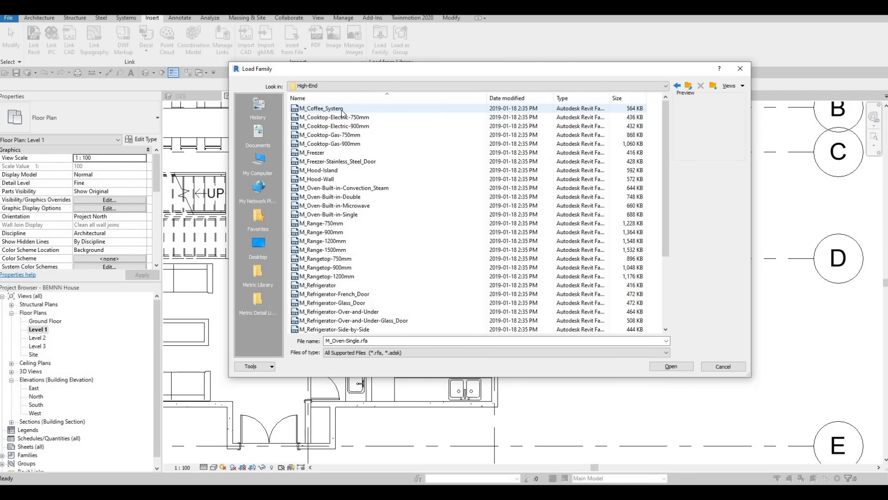
pyautogui.press('Down')
pyautogui.press('Down')
pyautogui.press('Down')
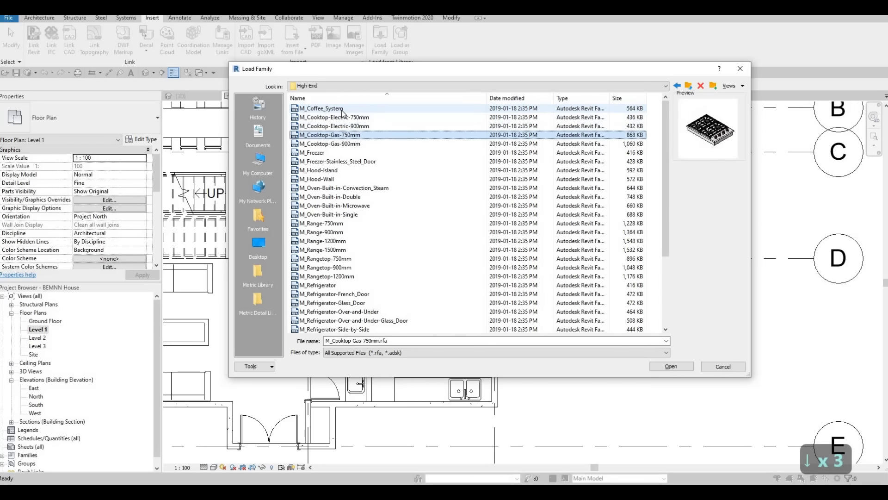
pyautogui.press('Down')
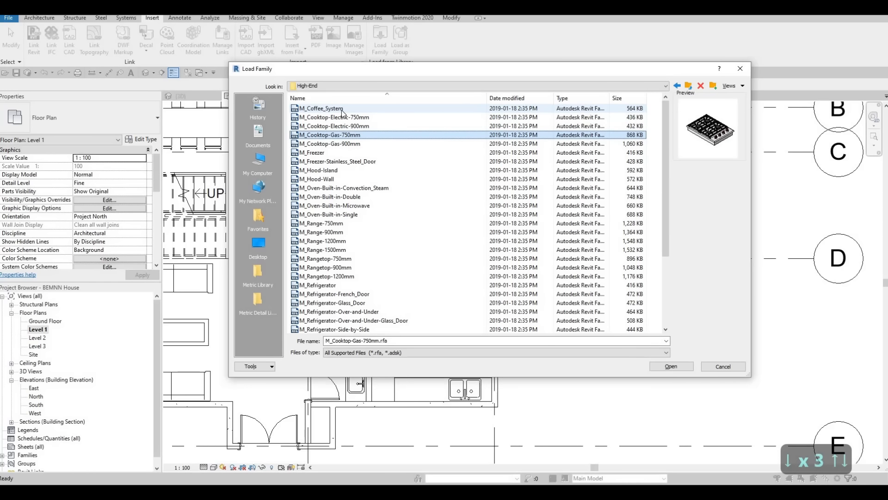
pyautogui.press('Down')
pyautogui.press('Up')
pyautogui.press('Up')
pyautogui.press('Down')
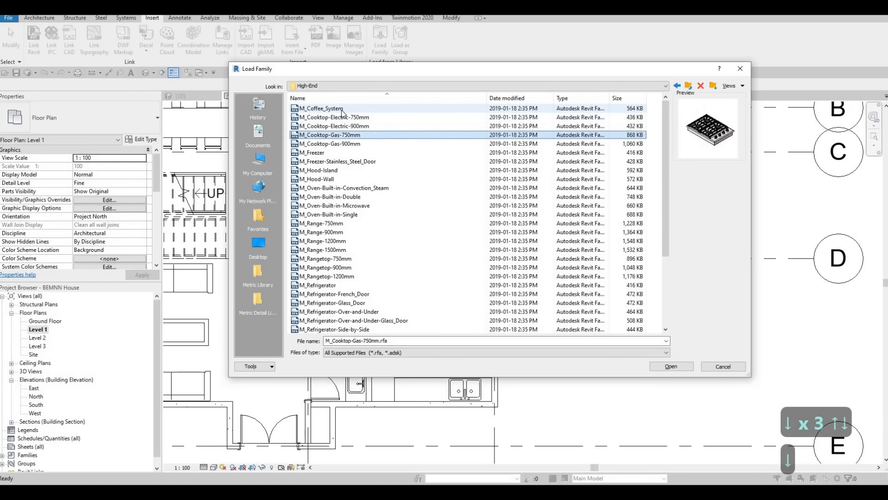
pyautogui.press('Down')
pyautogui.press('Down')
pyautogui.press('Up')
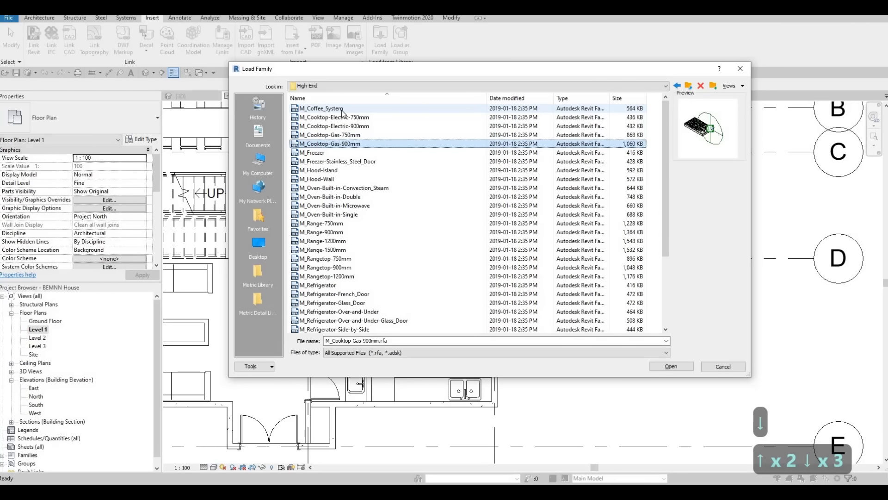
pyautogui.press('Up')
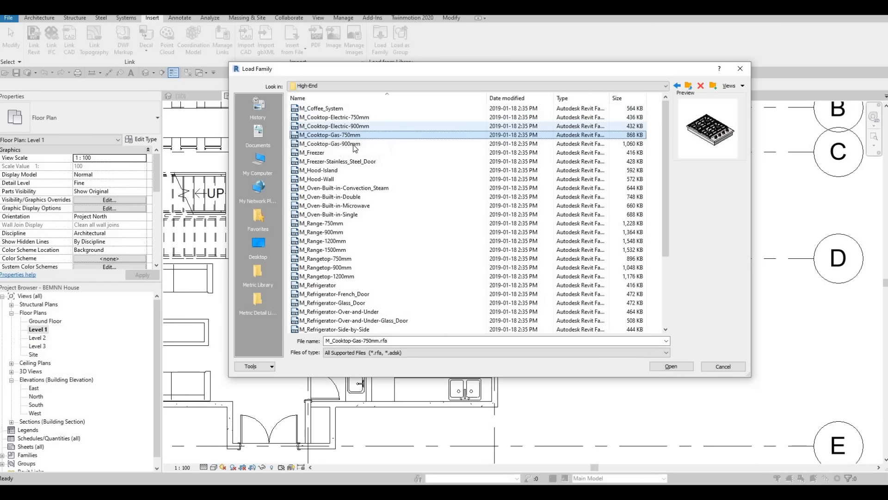
pyautogui.click(670, 366)
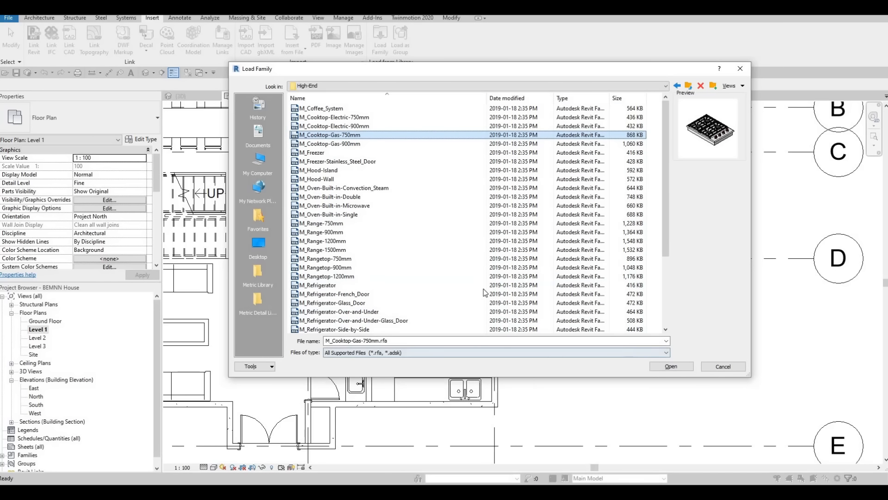
# Place the M_Cooktop-Gas-750mm LP Gas cooktop on the island countertop face, against the long edge facing the kitchen cabinets.
pyautogui.scroll(2, 411, 212)
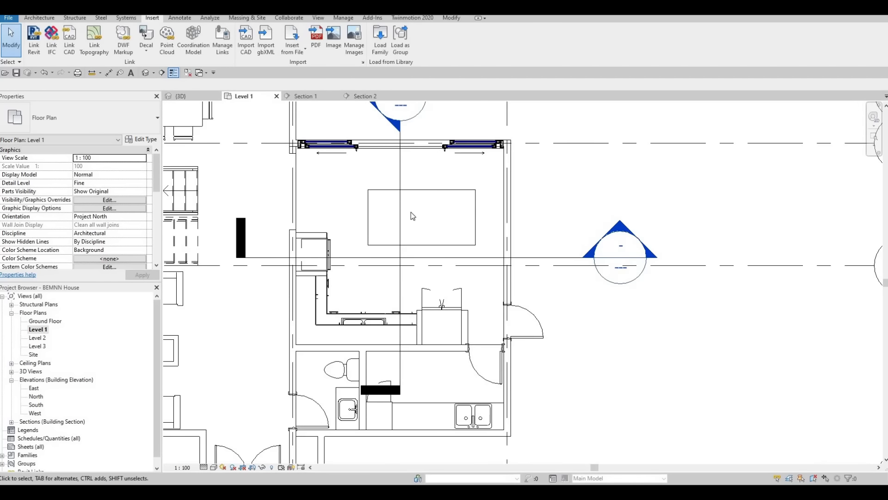
pyautogui.scroll(4, 429, 217)
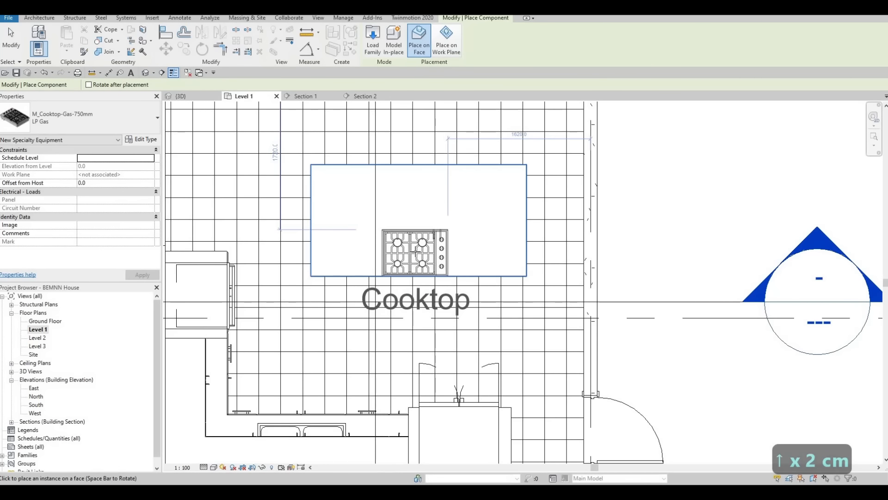
pyautogui.click(415, 252)
pyautogui.press('Escape')
pyautogui.press('Escape')
pyautogui.press('Escape')
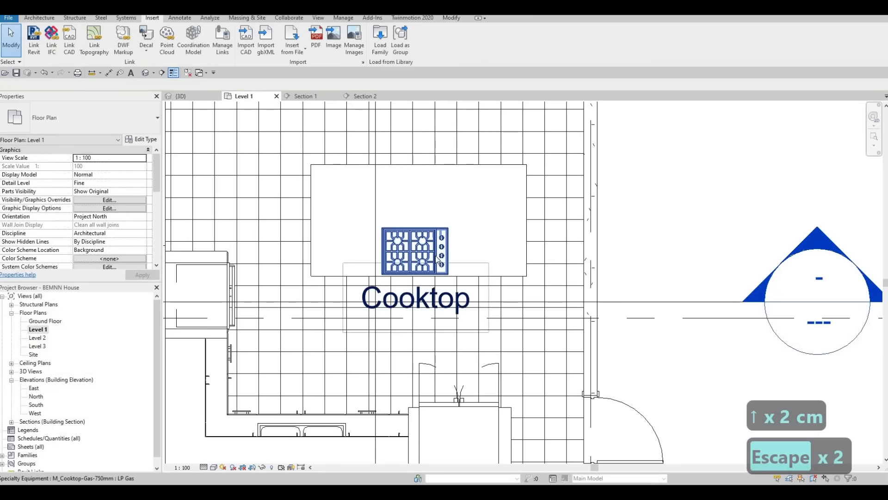
pyautogui.click(397, 272)
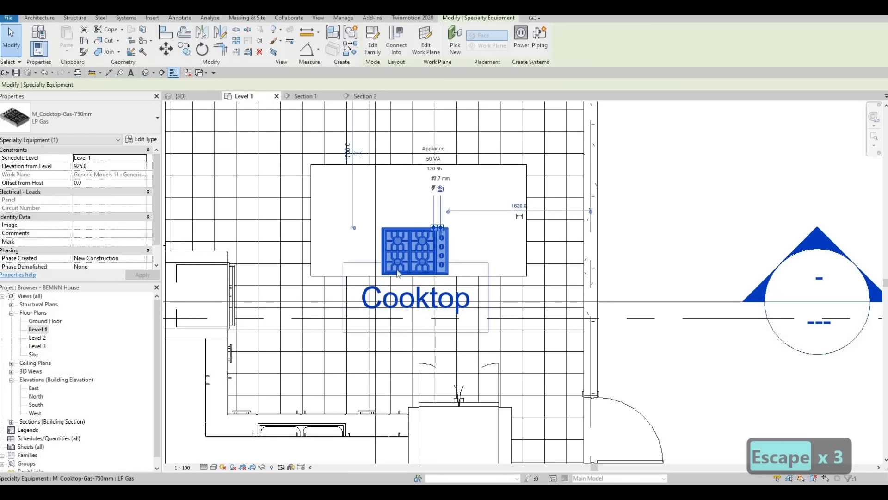
pyautogui.press('Escape')
pyautogui.scroll(-2, 447, 203)
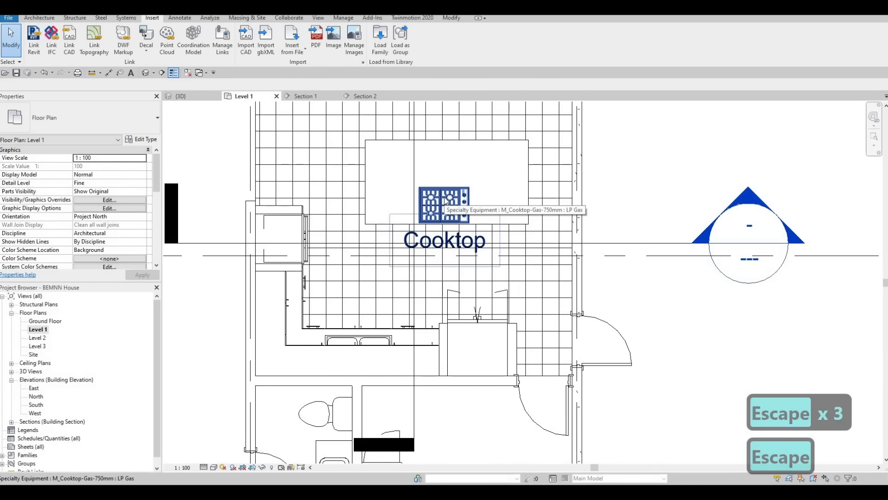
pyautogui.scroll(1, 446, 202)
pyautogui.scroll(-1, 447, 202)
pyautogui.press('Escape')
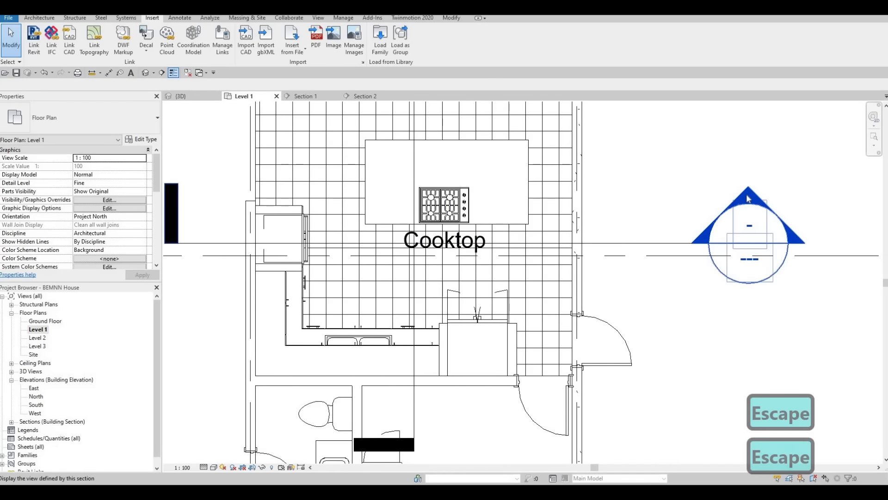
# Check how the cooktop sits in the island countertop in Section 1 and in the 3D view.
pyautogui.doubleClick(748, 199)
pyautogui.moveTo(219, 178); pyautogui.dragTo(337, 201, button='middle')
pyautogui.scroll(3, 342, 202)
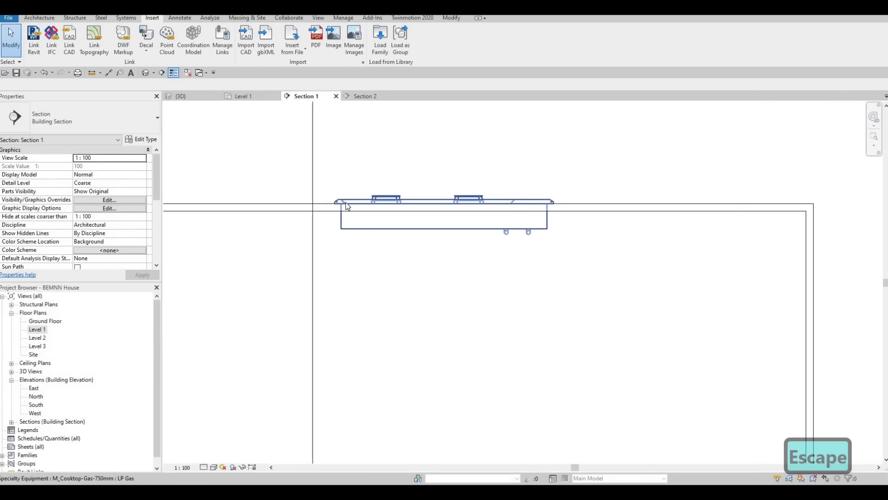
pyautogui.scroll(-2, 396, 199)
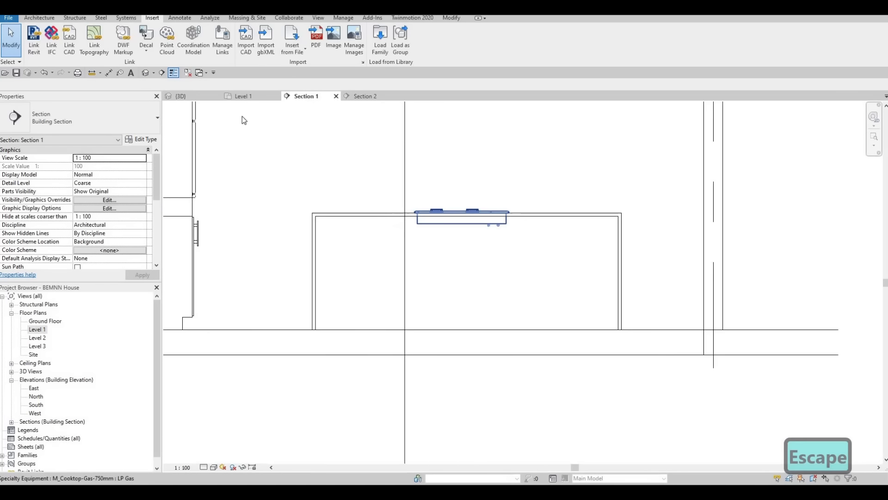
pyautogui.click(181, 97)
pyautogui.keyDown('shift'); pyautogui.moveTo(437, 254); pyautogui.dragTo(535, 251, button='middle'); pyautogui.keyUp('shift')
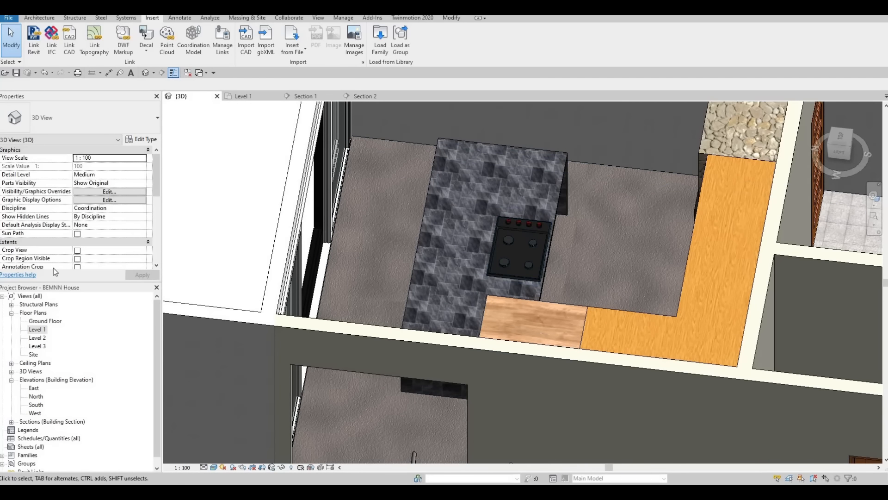
# In the Level 1 floor plan, nudge the cooktop slightly inward from the island's long edge on the cabinet side.
pyautogui.click(43, 329)
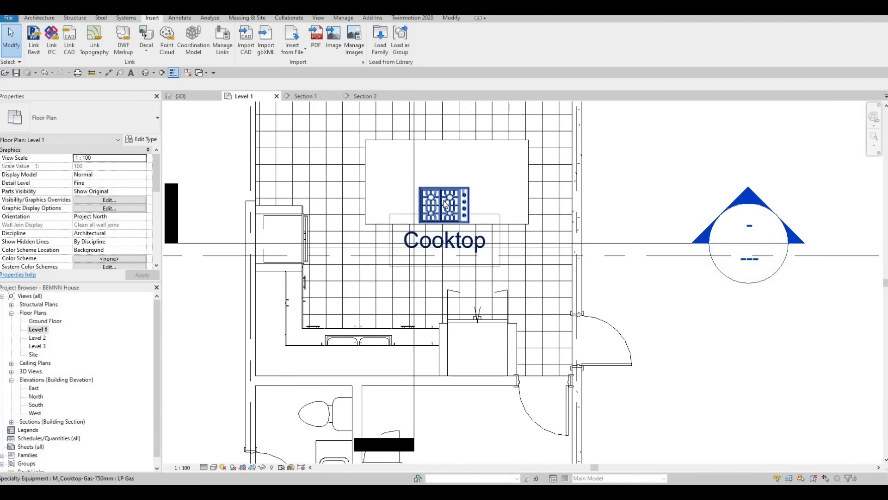
pyautogui.click(446, 204)
pyautogui.press('Up')
pyautogui.press('Up')
pyautogui.press('Up')
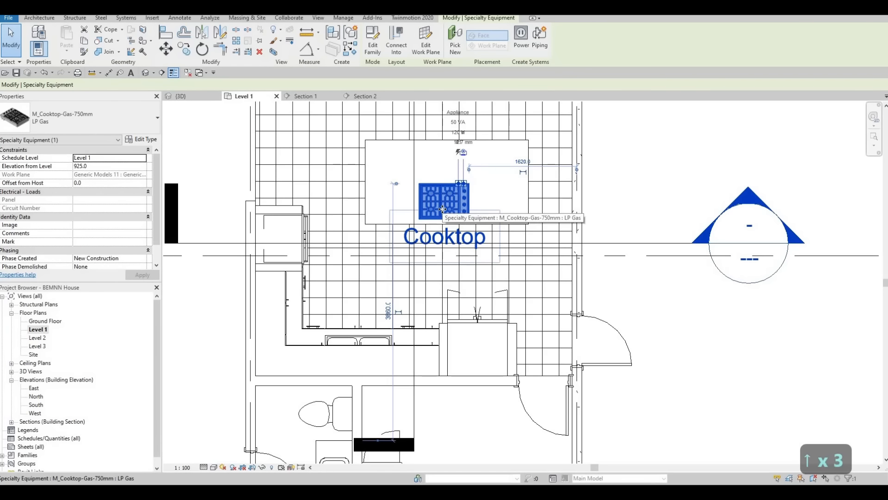
pyautogui.press('Escape')
pyautogui.press('Escape')
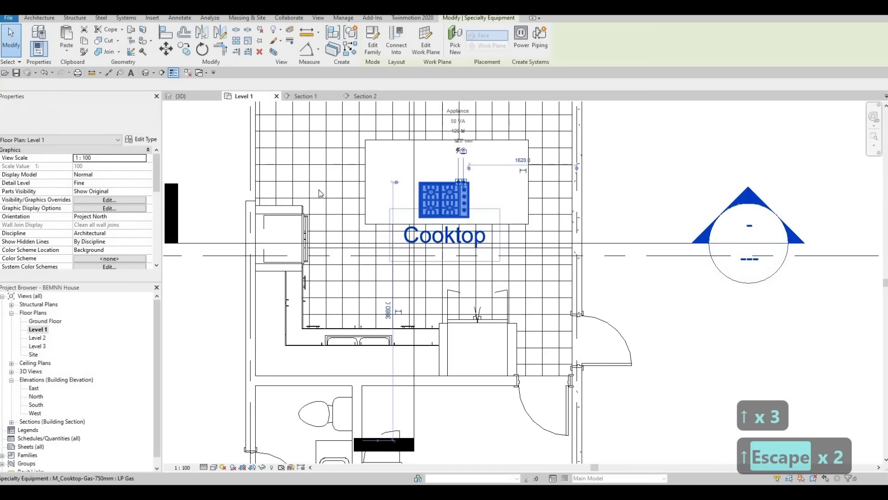
# Turn off Show Label in the cooktop's type properties.
pyautogui.click(138, 140)
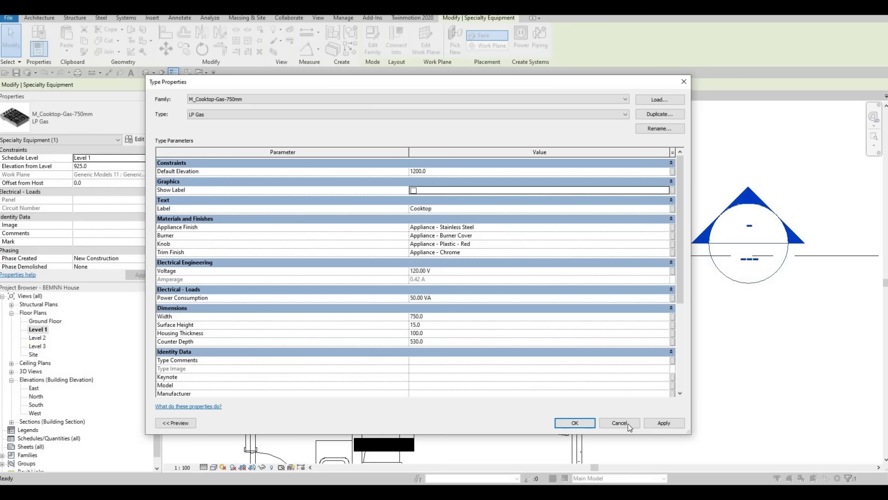
pyautogui.click(575, 423)
pyautogui.press('Escape')
pyautogui.press('Escape')
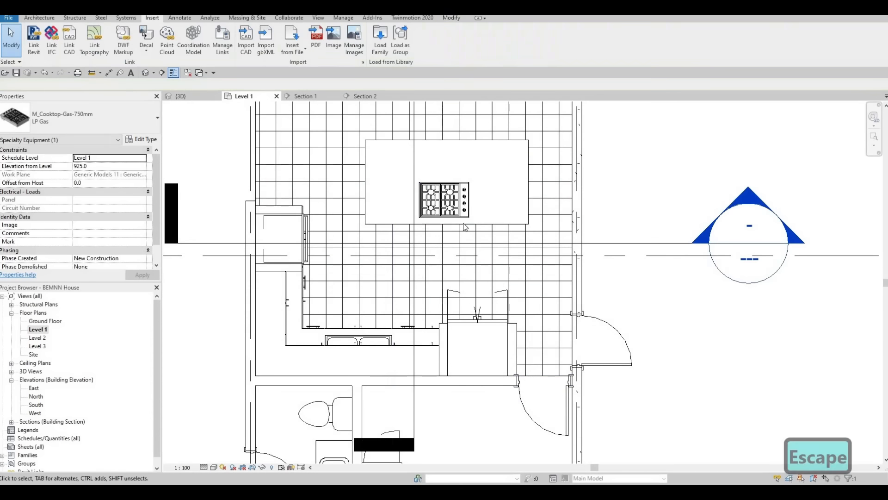
# Nudge the cooktop east along the island so it sits 1560 mm from the east wall.
pyautogui.click(460, 215)
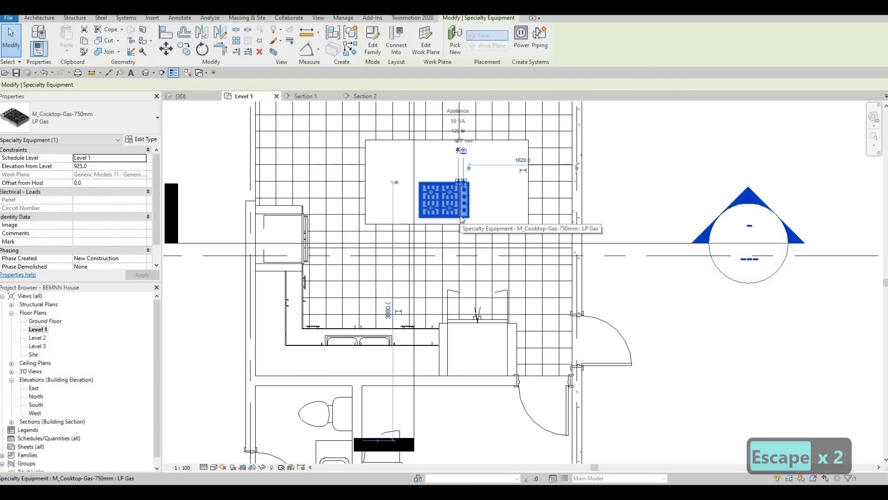
pyautogui.press('Escape')
pyautogui.press('Escape')
pyautogui.press('Escape')
pyautogui.scroll(-1, 426, 211)
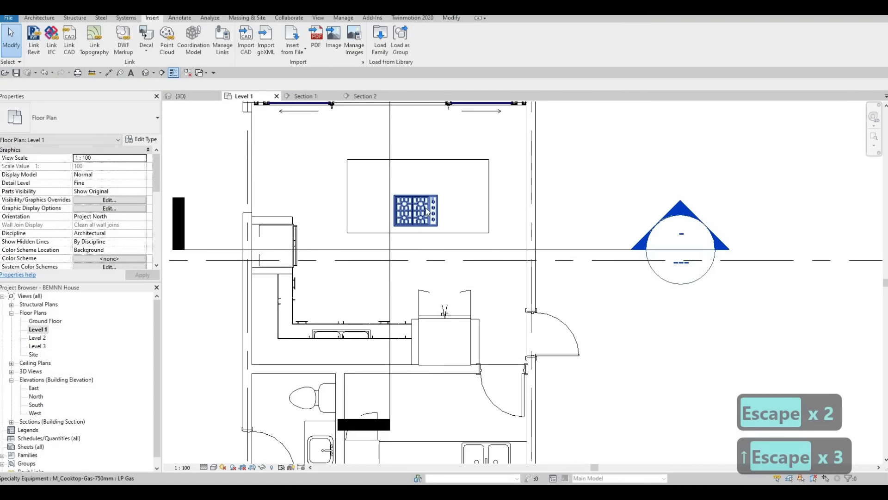
pyautogui.click(426, 208)
pyautogui.press('Right')
pyautogui.press('Right')
pyautogui.press('Right')
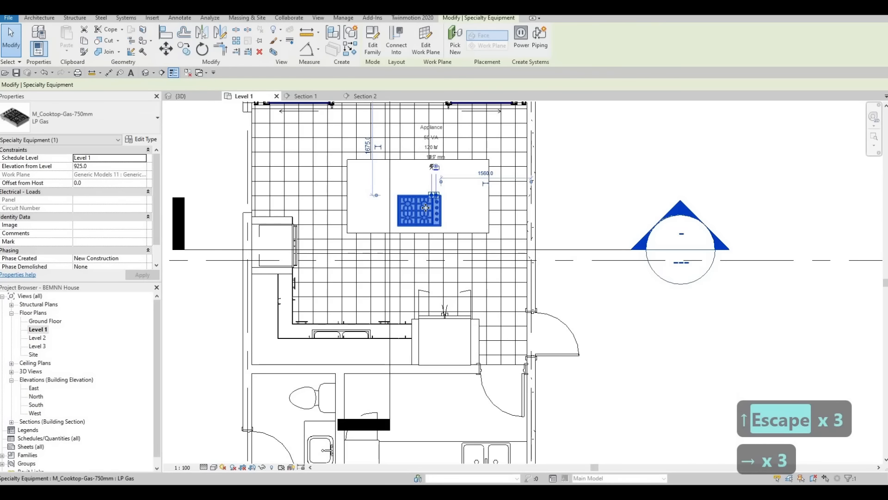
pyautogui.press('Escape')
pyautogui.press('Escape')
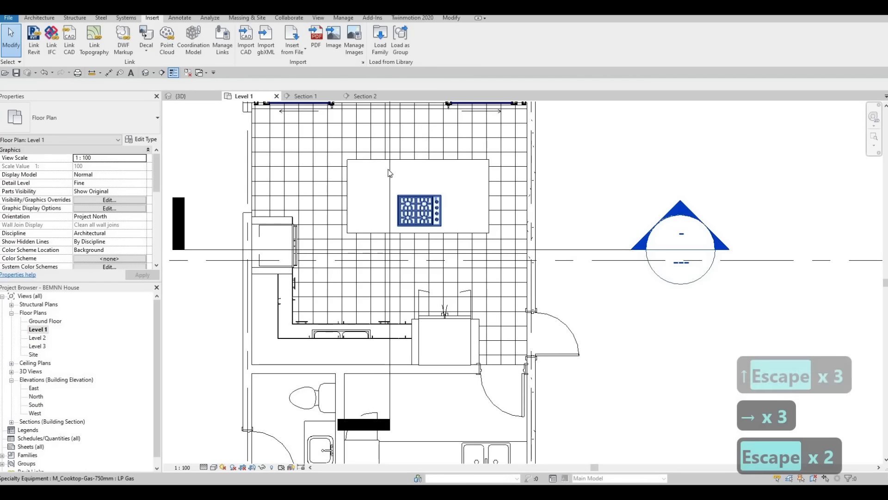
# Preview more appliance families in the High-End folder and load M_Hood-Island.
pyautogui.click(379, 41)
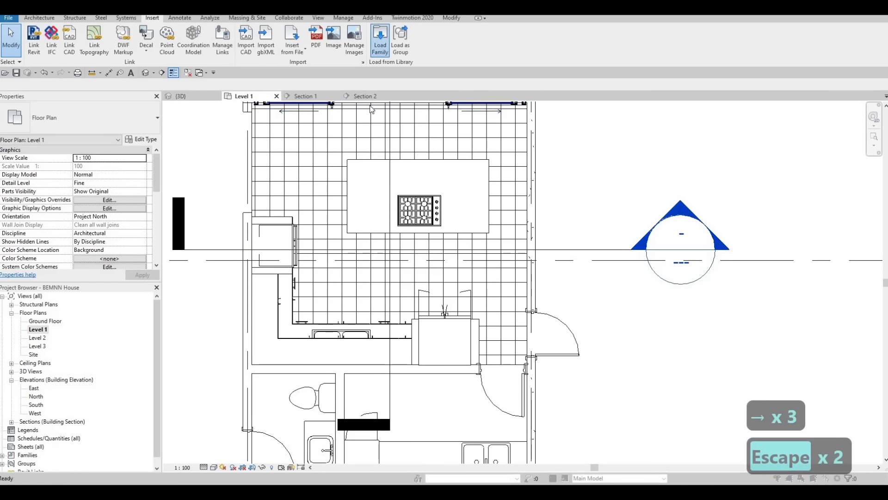
pyautogui.scroll(-1, 330, 246)
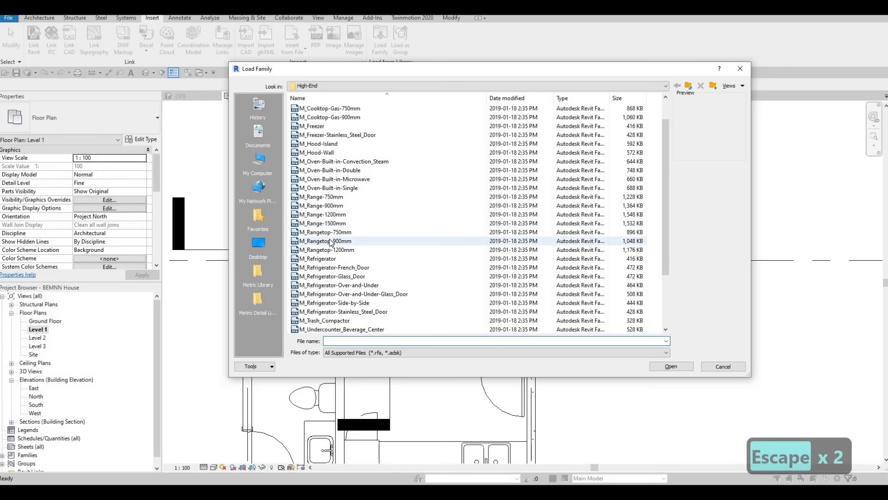
pyautogui.click(330, 243)
pyautogui.press('Down')
pyautogui.press('Down')
pyautogui.press('Down')
pyautogui.press('Down')
pyautogui.press('Down')
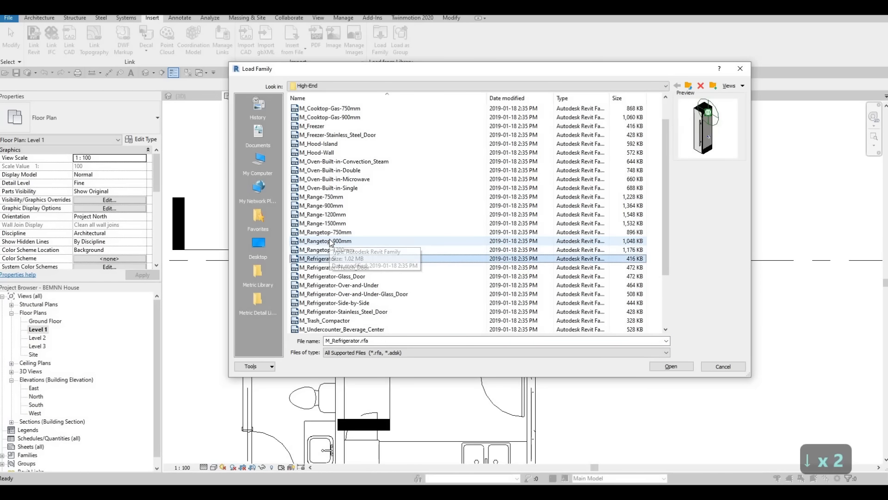
pyautogui.press('Up')
pyautogui.press('Up')
pyautogui.press('Up')
pyautogui.press('Up')
pyautogui.press('Up')
pyautogui.press('Up')
pyautogui.press('Up')
pyautogui.press('Up')
pyautogui.press('Up')
pyautogui.press('Up')
pyautogui.press('Up')
pyautogui.press('Up')
pyautogui.press('Up')
pyautogui.press('Up')
pyautogui.press('Up')
pyautogui.press('Up')
pyautogui.press('Up')
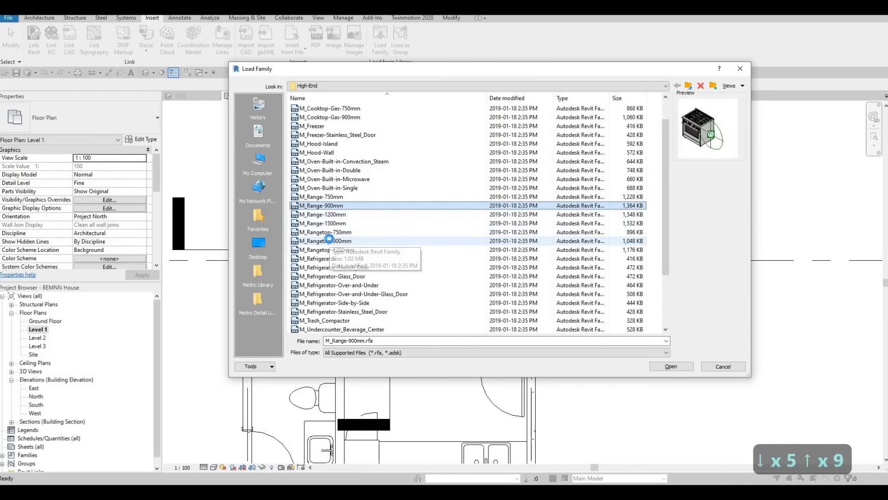
pyautogui.press('Down')
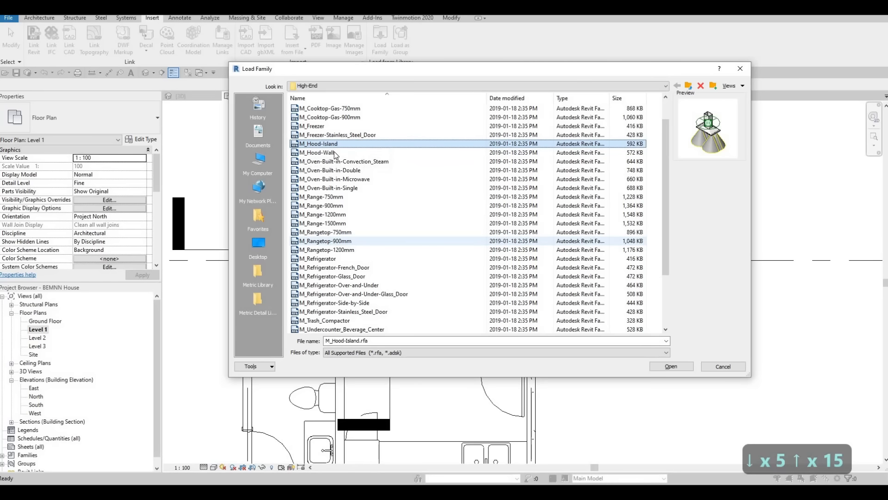
pyautogui.press('Return')
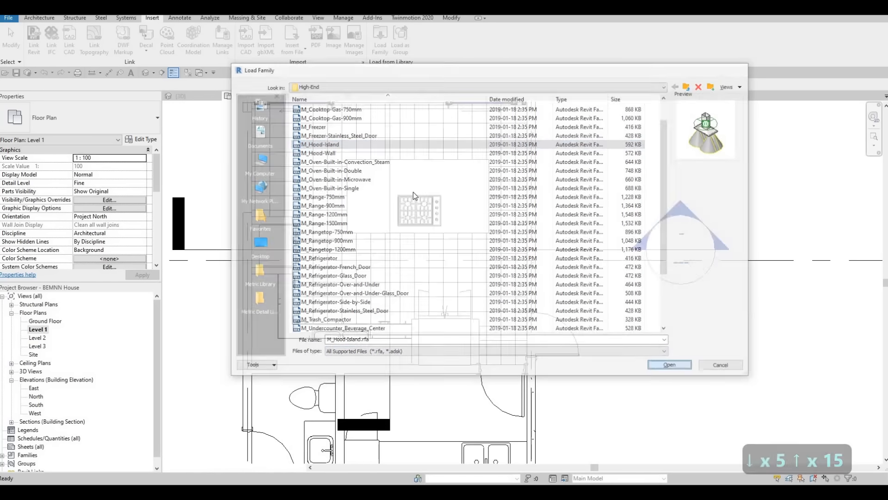
# Place an M_Hood-Island 1100mm vent hood over the gas cooktop on the island in the Level 1 plan.
pyautogui.press('c')
pyautogui.press('m')
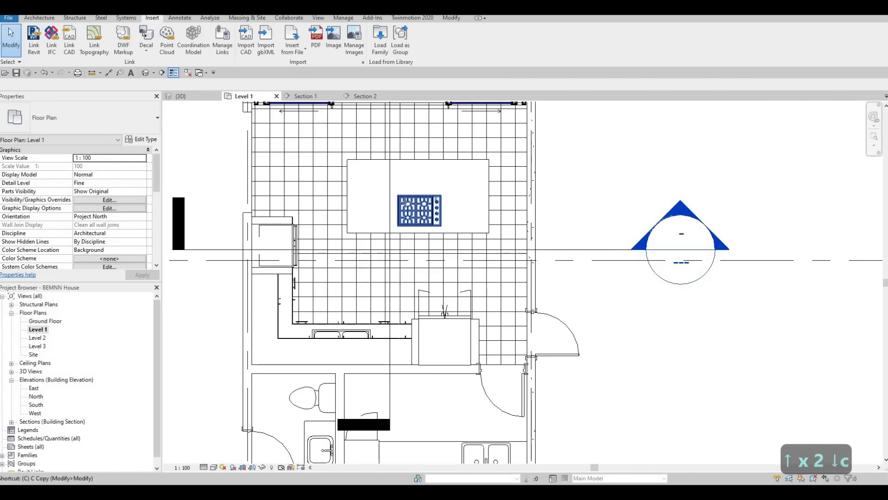
pyautogui.scroll(2, 422, 191)
pyautogui.scroll(1, 422, 192)
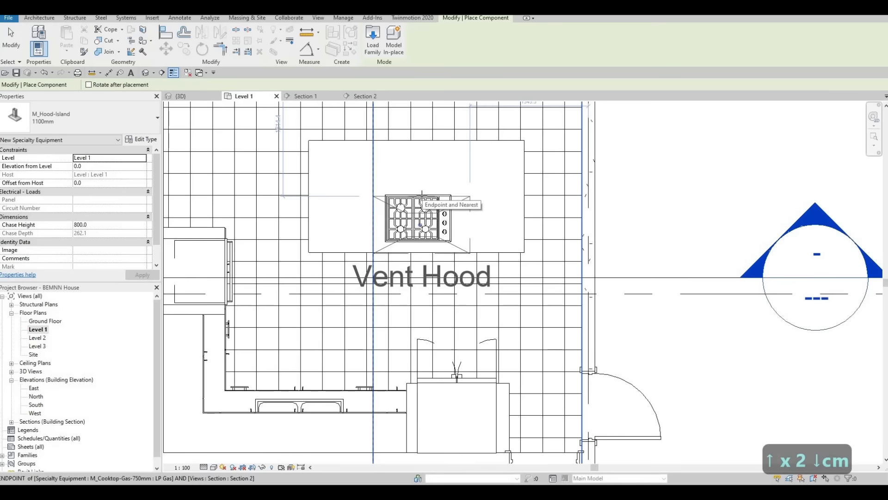
pyautogui.scroll(1, 422, 191)
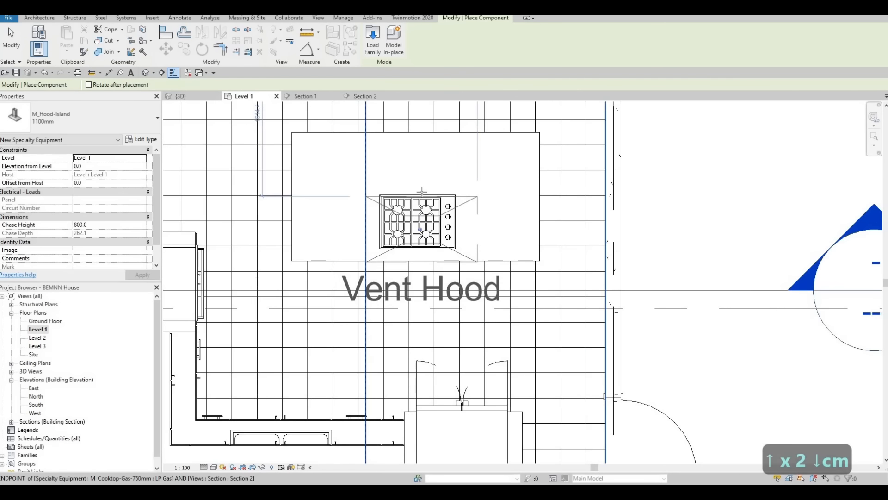
pyautogui.click(422, 185)
pyautogui.press('Escape')
pyautogui.press('Escape')
pyautogui.press('Escape')
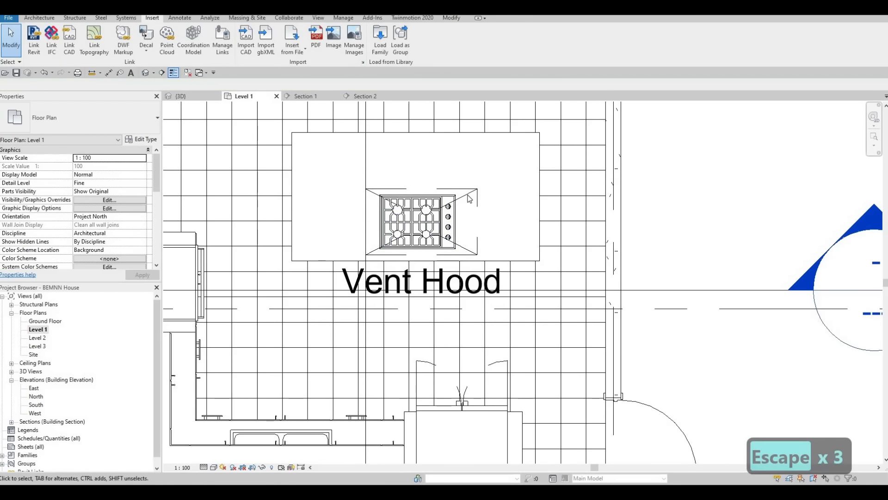
# Turn off Show Label in the type properties of the M_Hood-Island 1100mm vent hood.
pyautogui.click(470, 198)
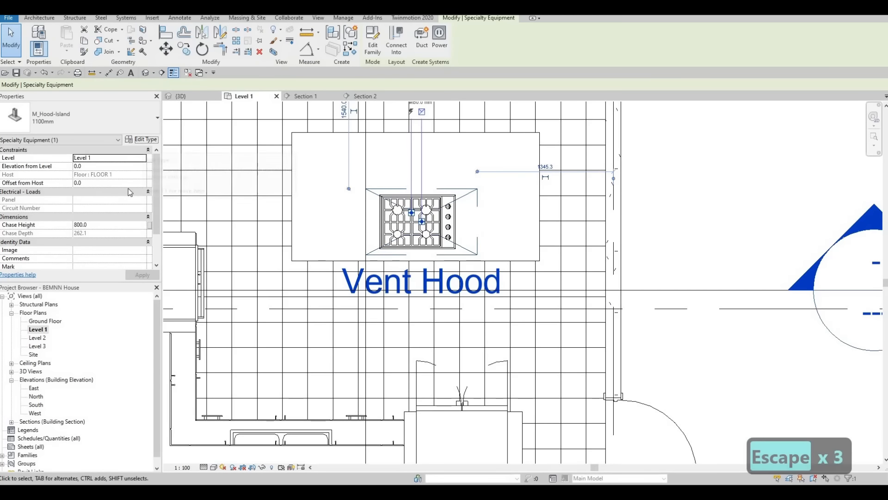
pyautogui.click(144, 140)
pyautogui.click(414, 190)
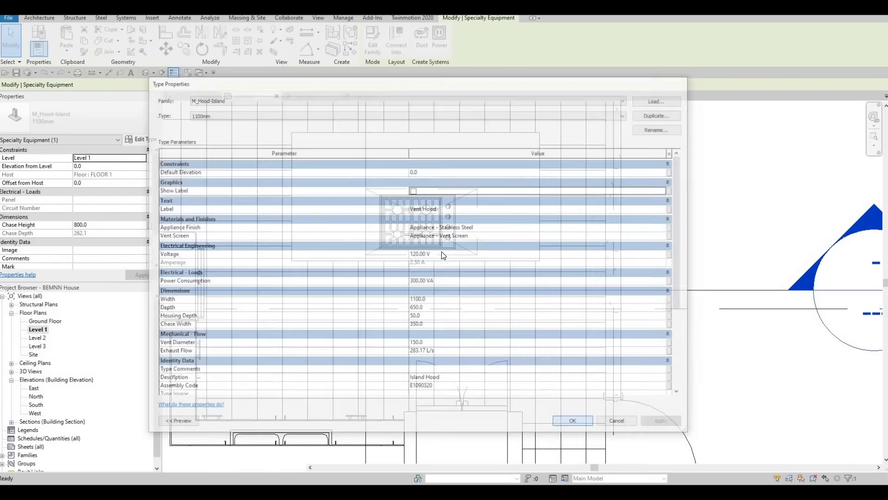
pyautogui.press('Escape')
pyautogui.press('Escape')
# Raise the island vent hood above the cooktop in Section 1 to an elevation of 1880 mm from Level 1.
pyautogui.scroll(-3, 344, 112)
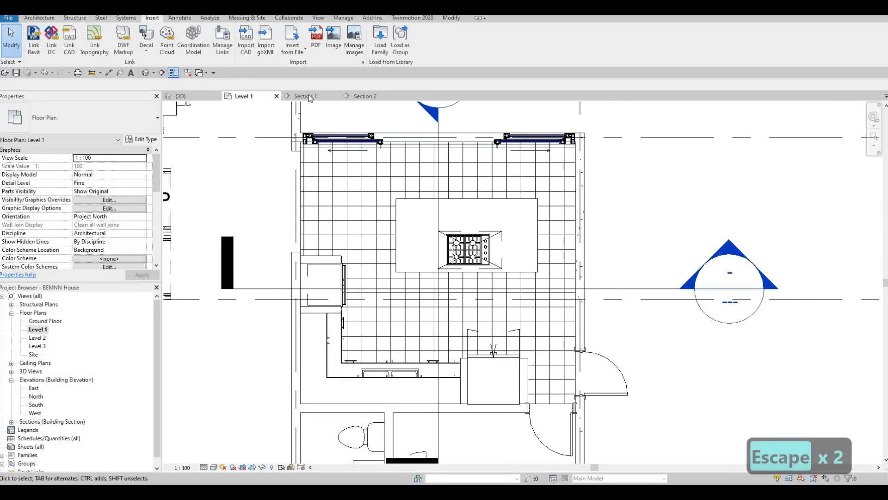
pyautogui.click(306, 96)
pyautogui.scroll(-2, 423, 216)
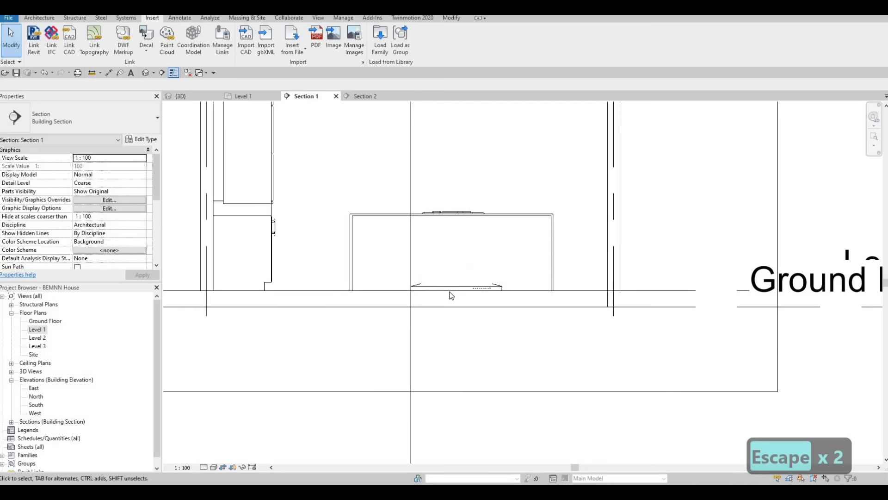
pyautogui.click(447, 286)
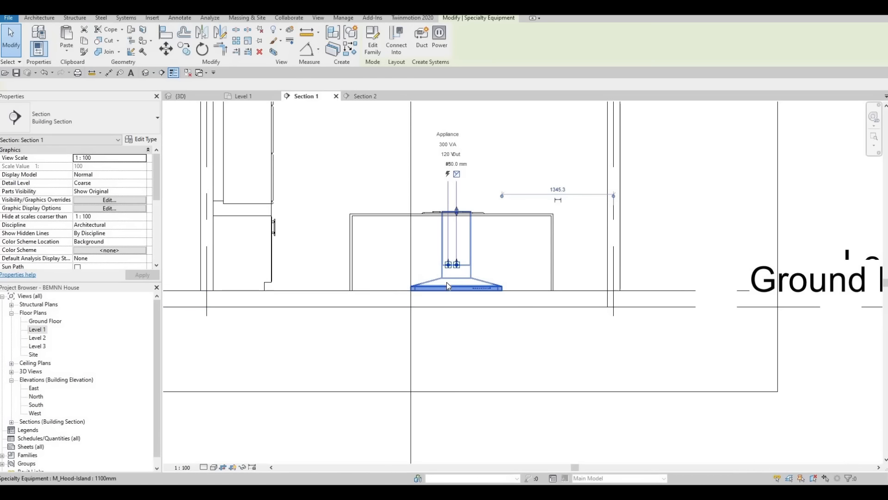
pyautogui.press('Up')
pyautogui.press('Up')
pyautogui.press('Up')
pyautogui.press('Up')
pyautogui.press('Up')
pyautogui.press('Up')
pyautogui.press('Up')
pyautogui.press('Up')
pyautogui.press('Up')
pyautogui.press('Up')
pyautogui.press('Up')
pyautogui.press('Up')
pyautogui.press('Up')
pyautogui.press('Up')
pyautogui.press('Up')
pyautogui.press('Up')
pyautogui.press('Up')
pyautogui.press('Up')
pyautogui.press('Up')
pyautogui.press('Up')
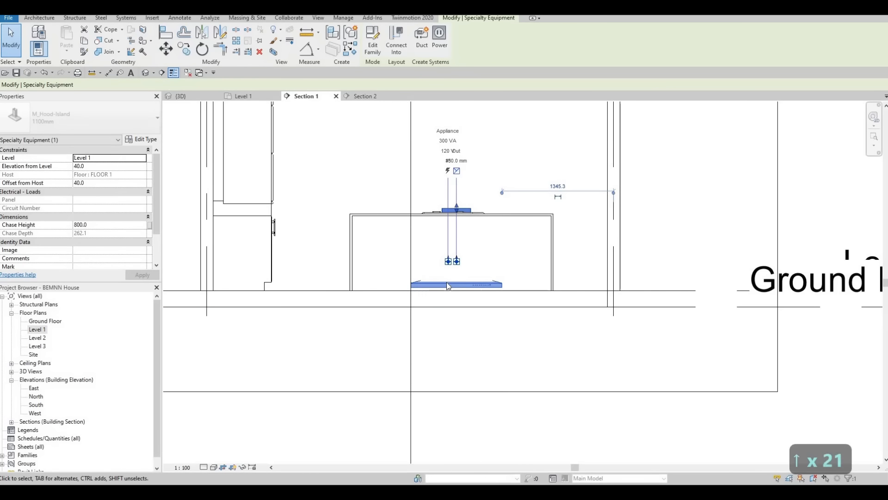
pyautogui.scroll(-3, 464, 278)
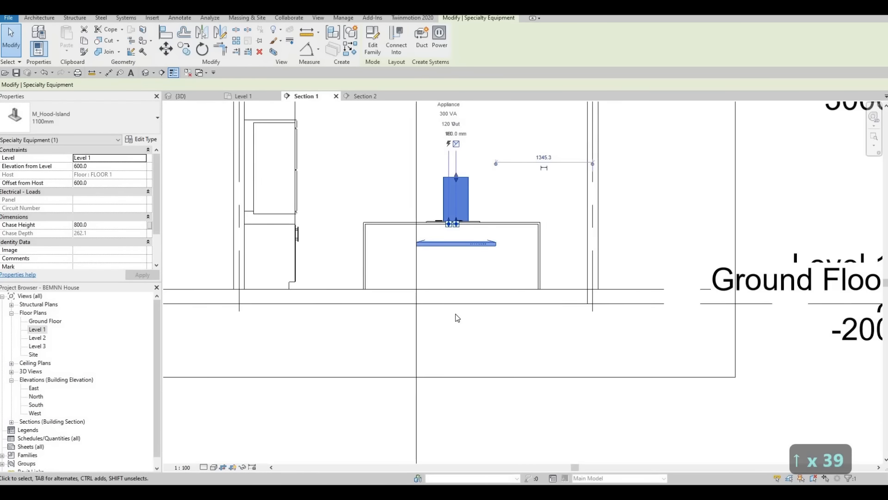
pyautogui.press('Up')
pyautogui.press('Up')
pyautogui.press('Up')
pyautogui.press('Up')
pyautogui.press('Up')
pyautogui.press('Up')
pyautogui.press('Up')
pyautogui.press('Up')
pyautogui.press('Up')
pyautogui.press('Up')
pyautogui.press('Up')
pyautogui.press('Up')
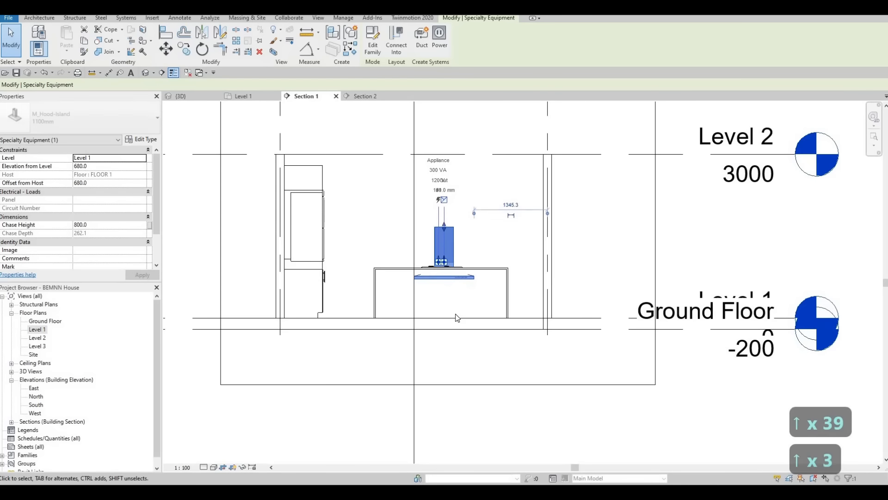
pyautogui.press('Up')
pyautogui.press('Up')
pyautogui.press('Up')
pyautogui.press('Up')
pyautogui.press('Up')
pyautogui.press('Up')
pyautogui.press('Up')
pyautogui.press('Up')
pyautogui.press('Up')
pyautogui.press('Up')
pyautogui.press('Up')
pyautogui.press('Up')
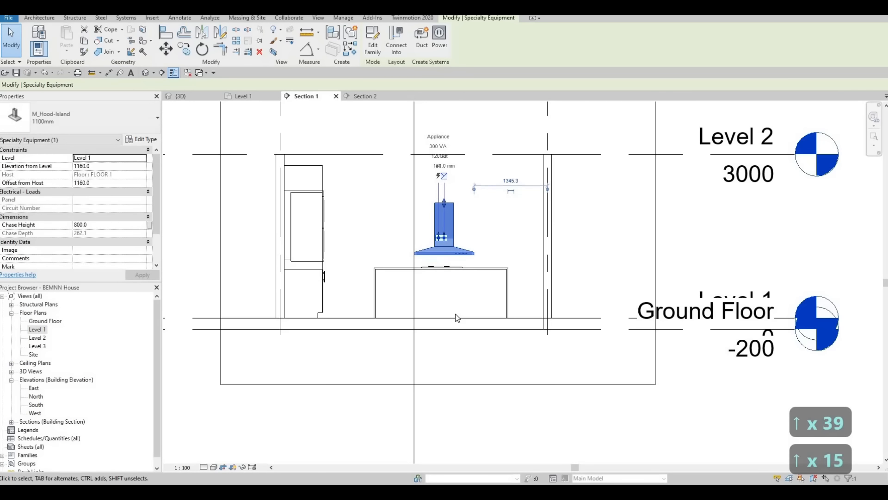
pyautogui.press('Up')
pyautogui.press('Up')
pyautogui.press('Up')
pyautogui.press('Up')
pyautogui.press('Up')
pyautogui.press('Up')
pyautogui.press('Up')
pyautogui.press('Up')
pyautogui.press('Up')
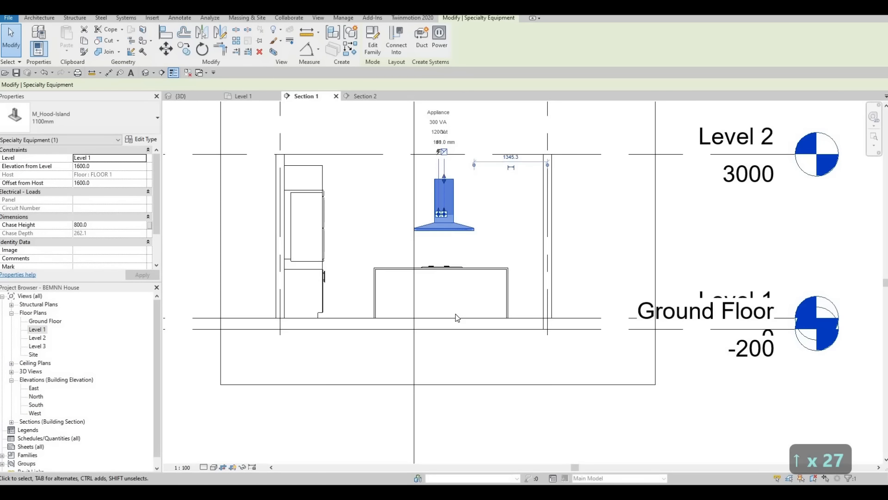
pyautogui.press('Down')
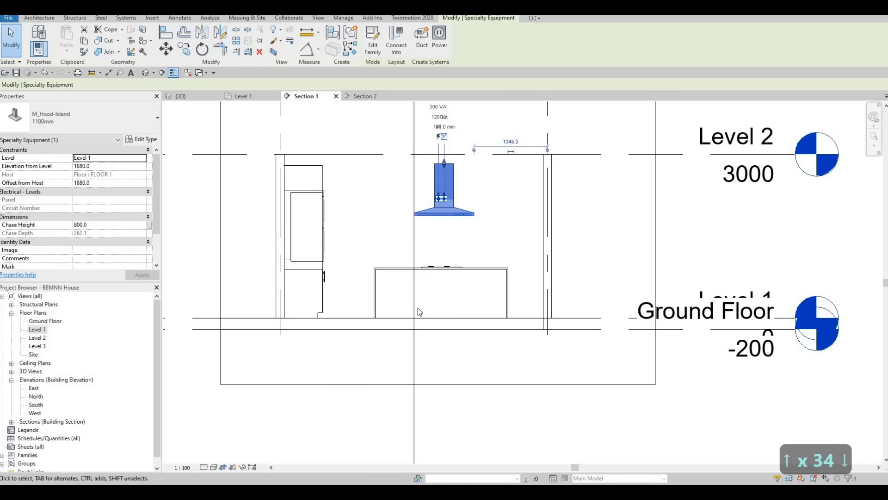
pyautogui.scroll(1, 365, 180)
pyautogui.press('Escape')
pyautogui.scroll(1, 292, 168)
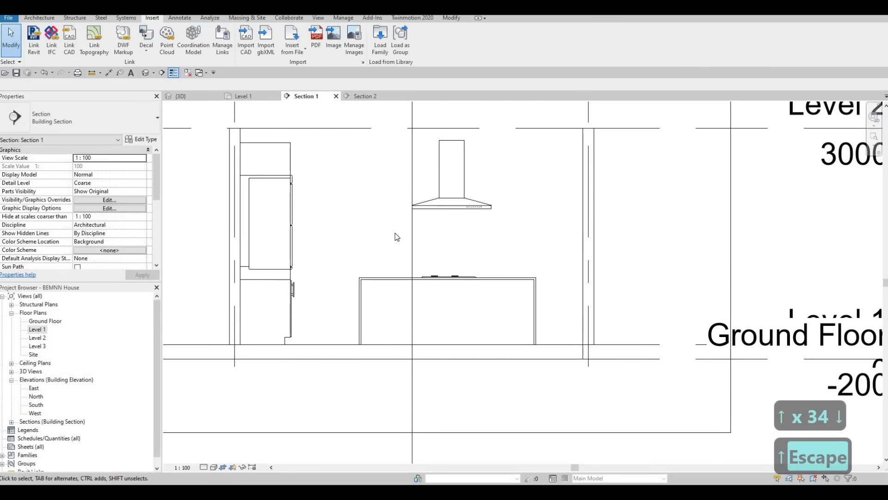
# Align the top of the vent hood's chase with the top edge of the tall cabinet in Section 1.
pyautogui.press('a')
pyautogui.press('l')
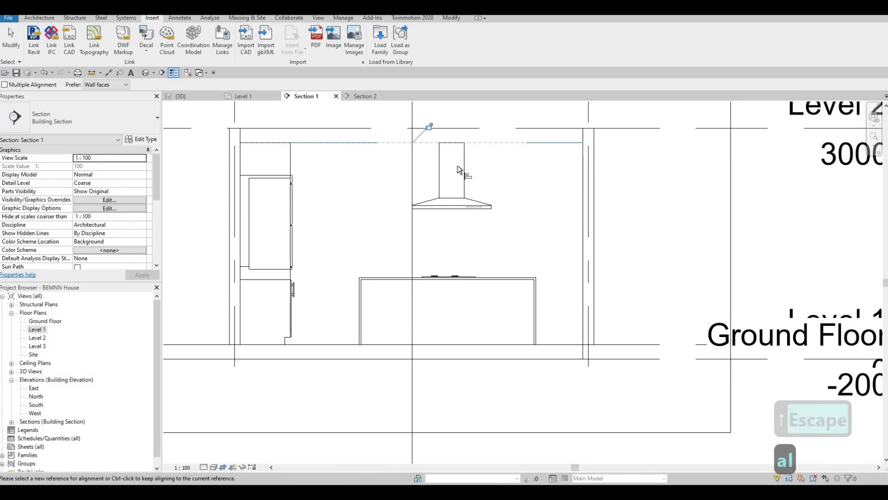
pyautogui.press('Escape')
pyautogui.press('Escape')
pyautogui.scroll(2, 458, 210)
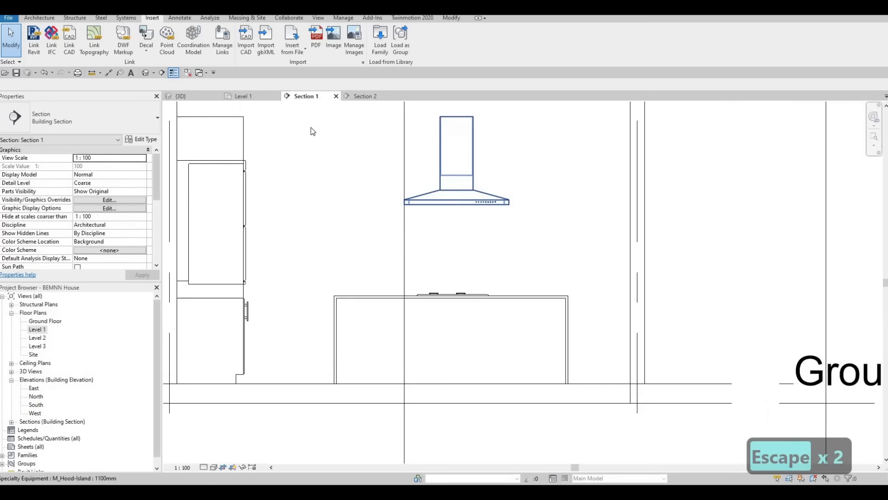
pyautogui.moveTo(271, 128); pyautogui.dragTo(282, 144, button='middle')
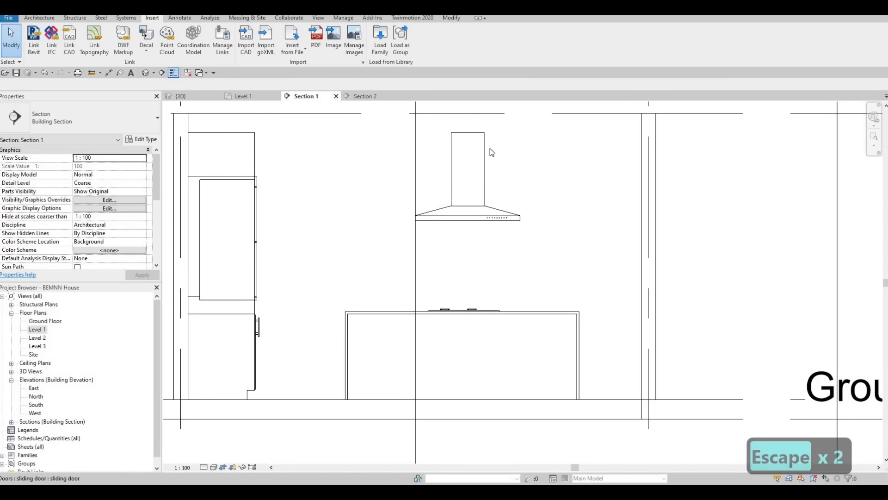
pyautogui.moveTo(194, 133); pyautogui.dragTo(290, 193, button='middle')
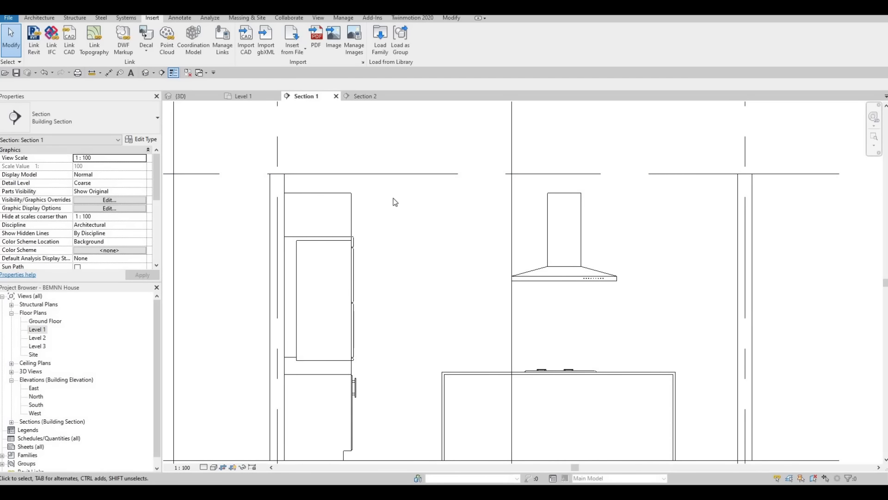
pyautogui.scroll(-3, 343, 120)
pyautogui.press('Escape')
pyautogui.press('Escape')
pyautogui.press('Escape')
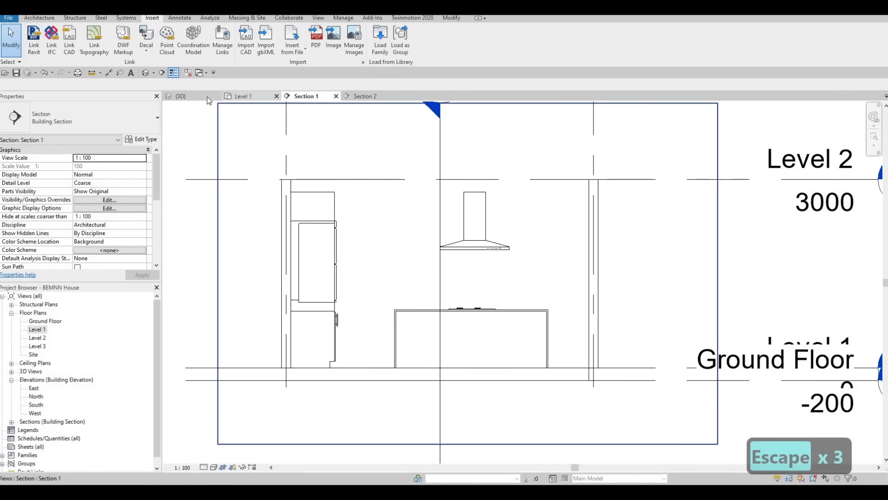
# Set the detail level of the 3D view to Fine with the island cooktop and hood in sight.
pyautogui.click(190, 95)
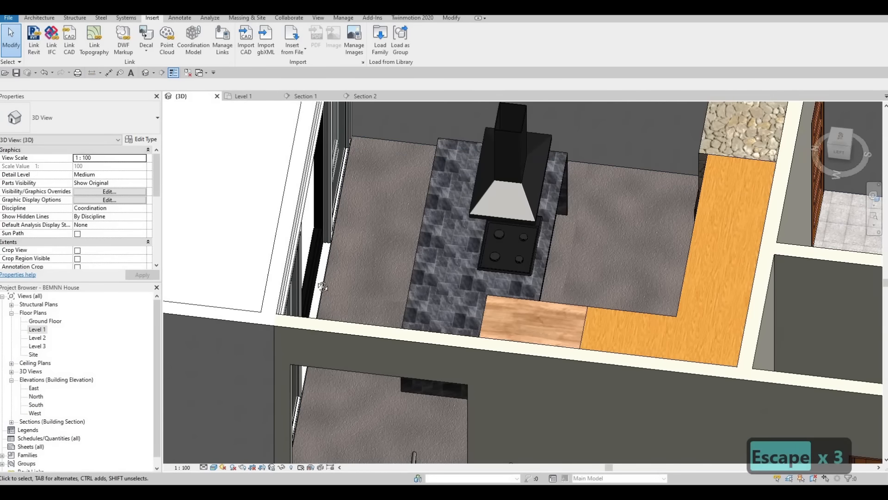
pyautogui.keyDown('shift'); pyautogui.moveTo(323, 287); pyautogui.dragTo(582, 349, button='middle'); pyautogui.keyUp('shift')
pyautogui.keyDown('shift'); pyautogui.moveTo(534, 296); pyautogui.dragTo(474, 243, button='middle'); pyautogui.keyUp('shift')
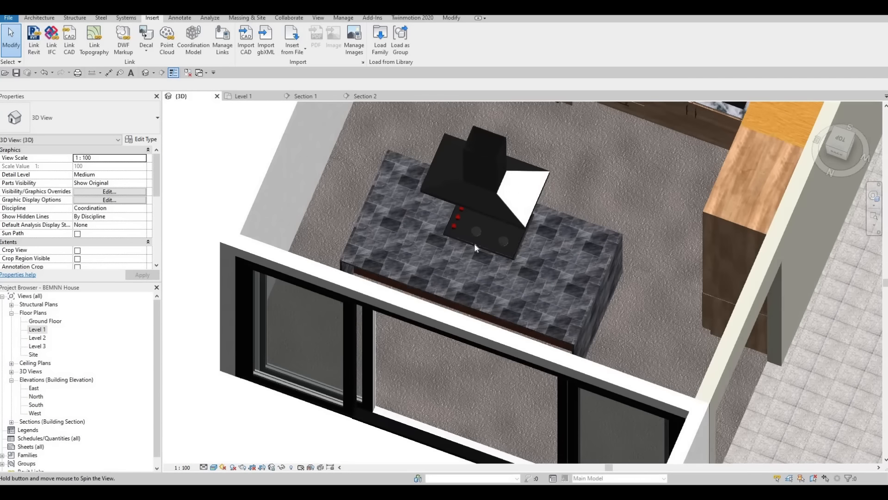
pyautogui.scroll(2, 477, 243)
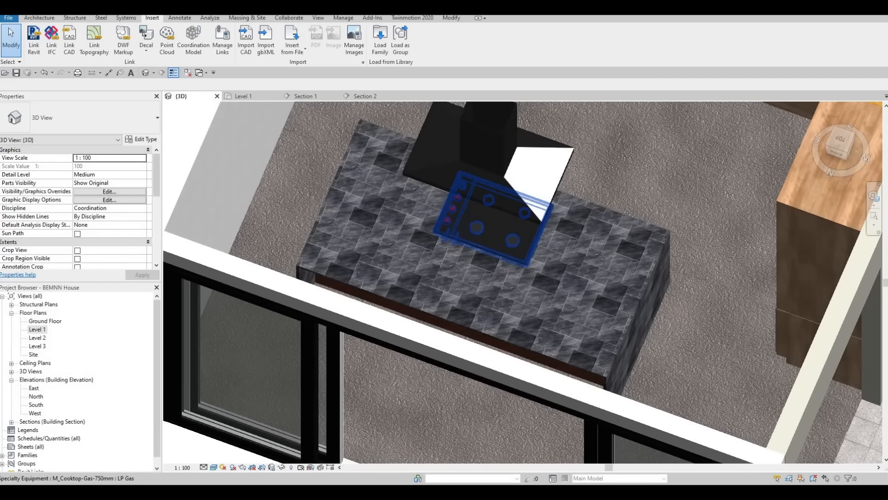
pyautogui.click(204, 467)
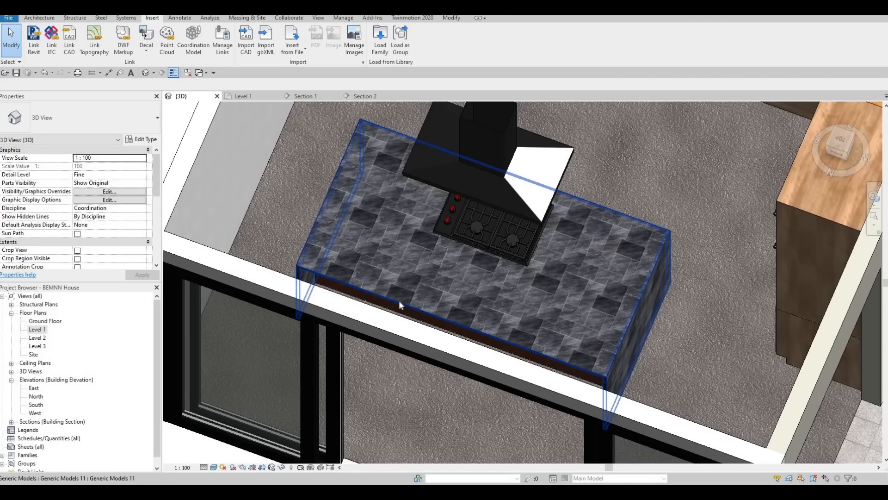
pyautogui.moveTo(398, 301); pyautogui.dragTo(471, 291, button='middle')
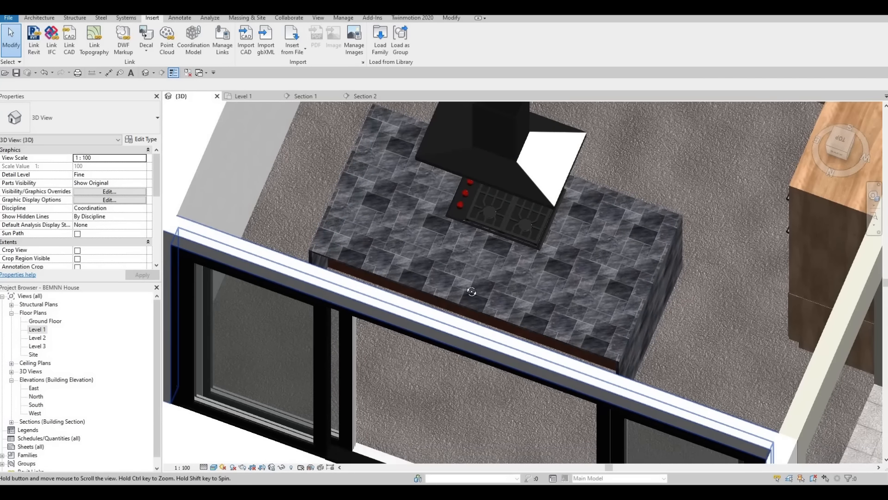
# Examine the island's cooktop and vent hood together with the surrounding kitchen from several angles in the 3D view.
pyautogui.scroll(-5, 290, 412)
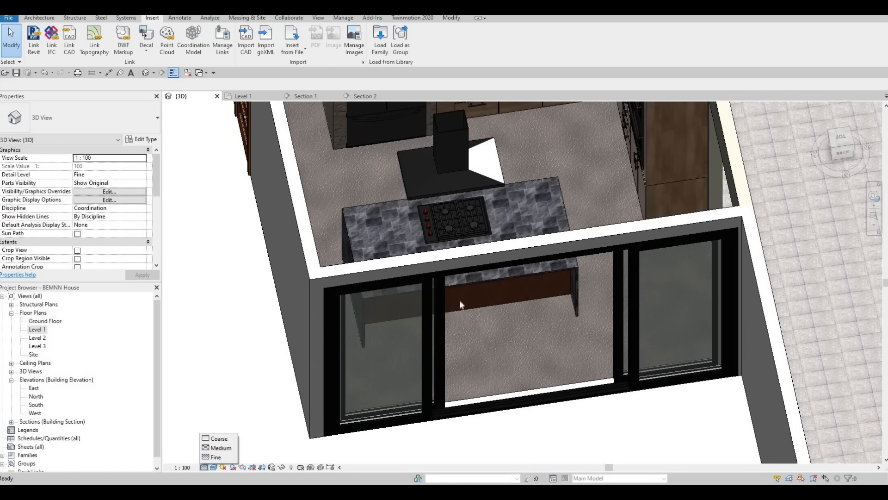
pyautogui.press('Escape')
pyautogui.press('Escape')
pyautogui.moveTo(383, 330); pyautogui.dragTo(309, 368, button='middle')
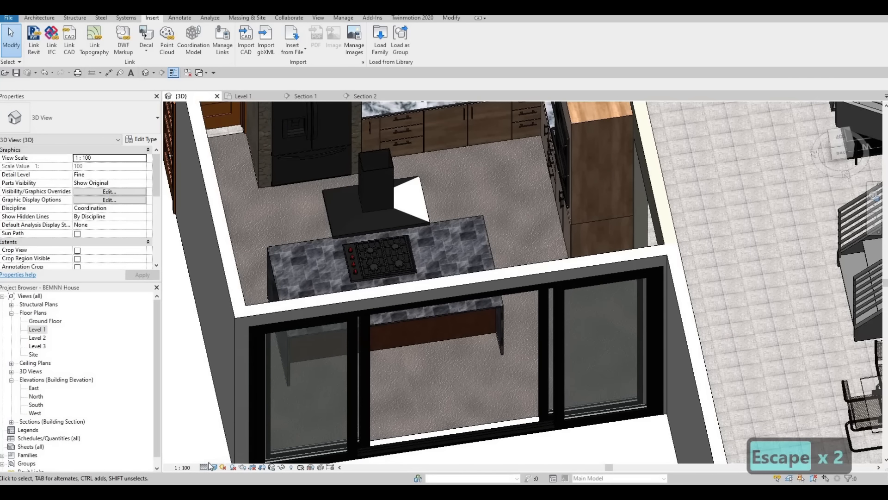
pyautogui.press('Escape')
pyautogui.press('Escape')
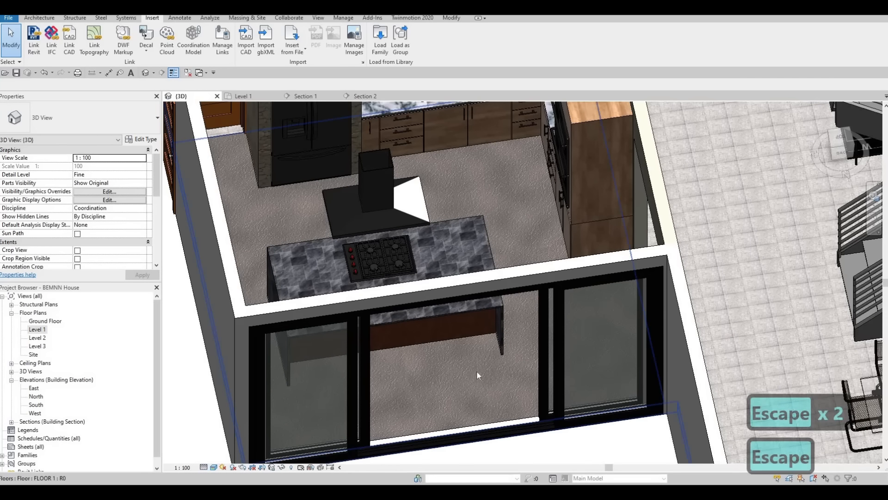
pyautogui.scroll(1, 478, 340)
pyautogui.moveTo(478, 340); pyautogui.dragTo(389, 345, button='middle')
pyautogui.scroll(-1, 390, 346)
pyautogui.scroll(-1, 504, 304)
pyautogui.keyDown('shift'); pyautogui.moveTo(522, 300); pyautogui.dragTo(556, 282, button='middle'); pyautogui.keyUp('shift')
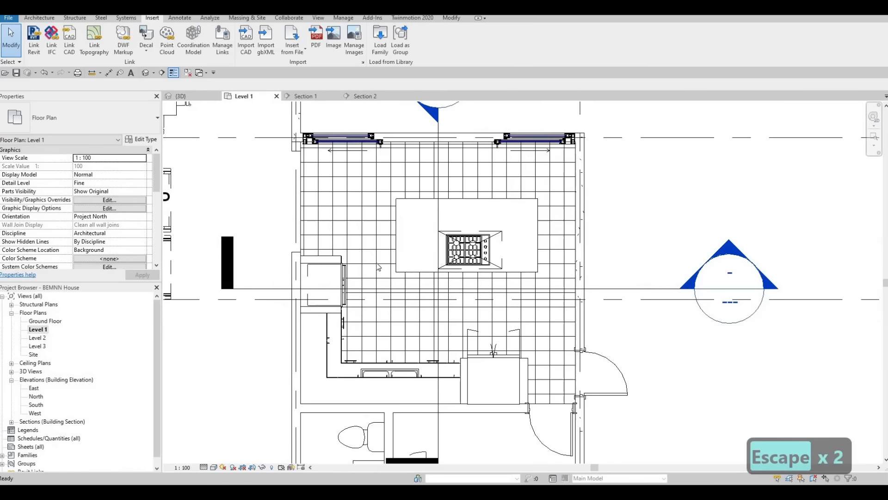
pyautogui.moveTo(467, 278); pyautogui.dragTo(390, 283, button='middle')
pyautogui.scroll(-2, 387, 286)
pyautogui.scroll(3, 365, 221)
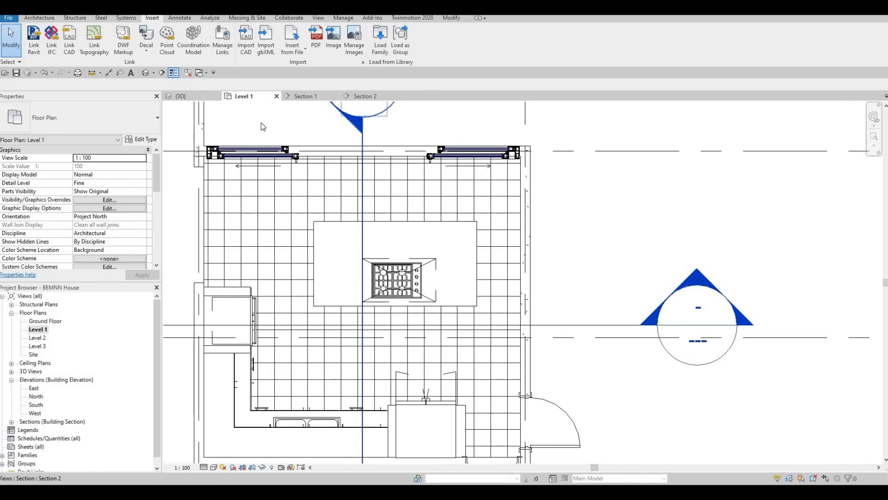
# Return to the Level 1 plan and browse the Load Family library to the Seating folder under Canada > Furniture.
pyautogui.moveTo(263, 126); pyautogui.dragTo(297, 131, button='middle')
pyautogui.click(379, 43)
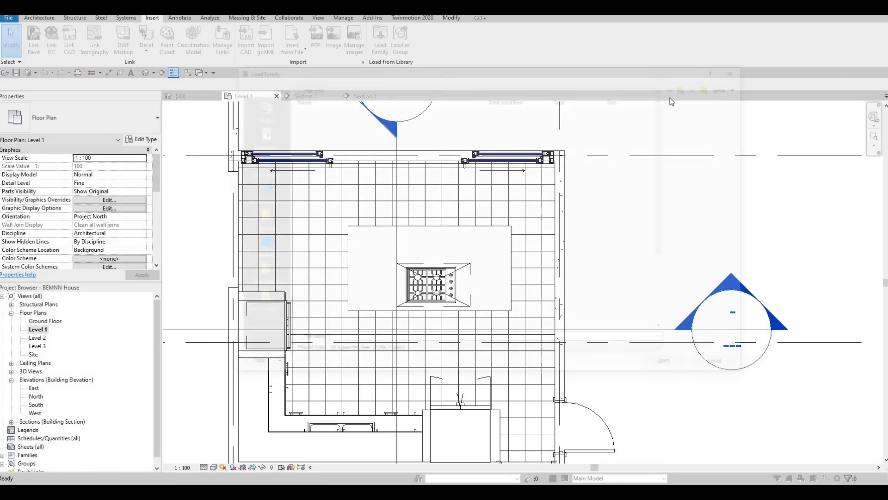
pyautogui.click(689, 87)
pyautogui.click(688, 87)
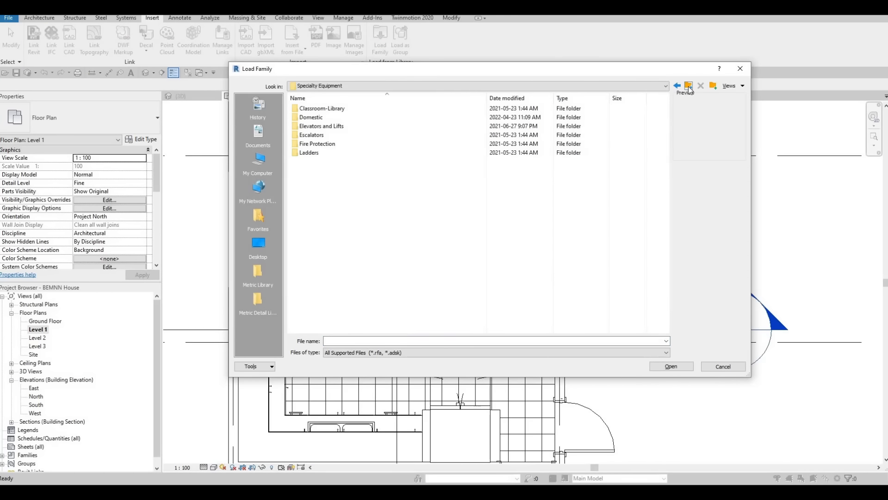
pyautogui.click(689, 87)
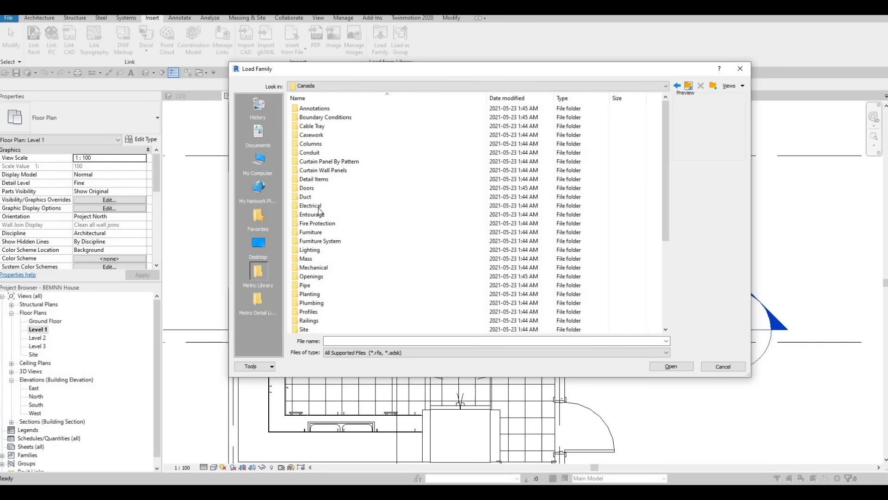
pyautogui.doubleClick(311, 232)
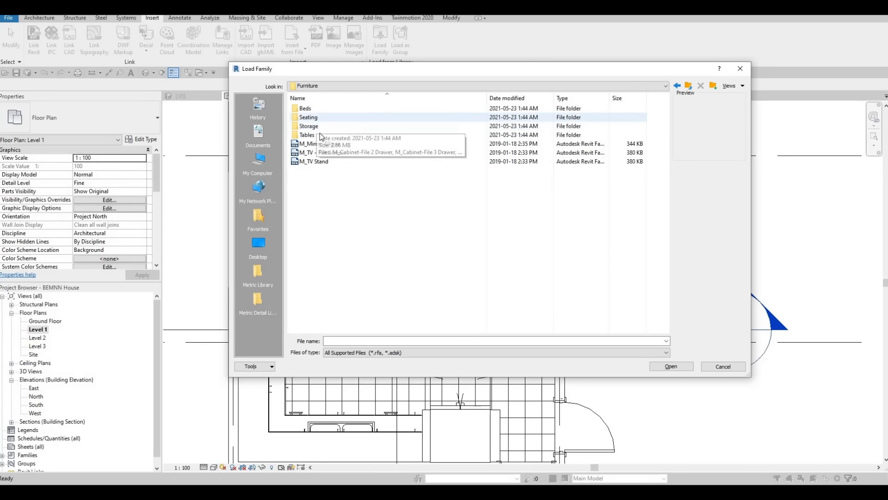
pyautogui.doubleClick(309, 117)
# Preview the chair families in the Seating folder and load M_Chair-Stacking into the project.
pyautogui.press('Down')
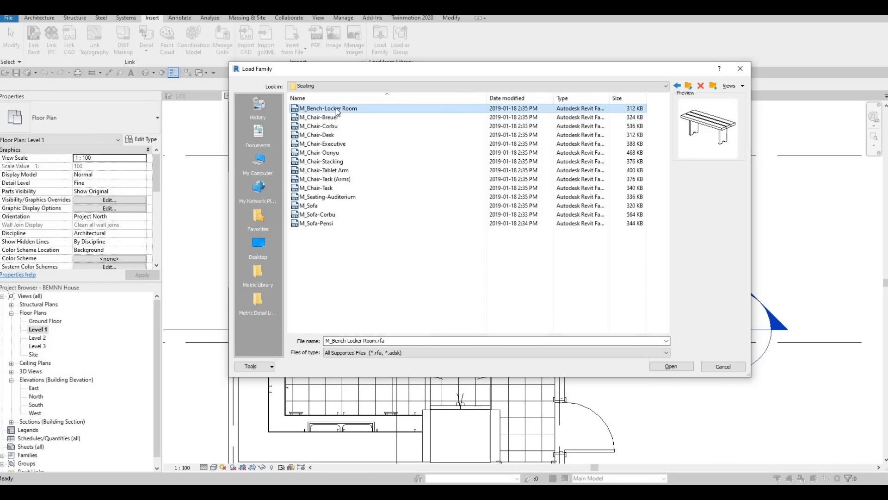
pyautogui.press('Down')
pyautogui.press('Down')
pyautogui.press('Down')
pyautogui.press('Down')
pyautogui.press('Down')
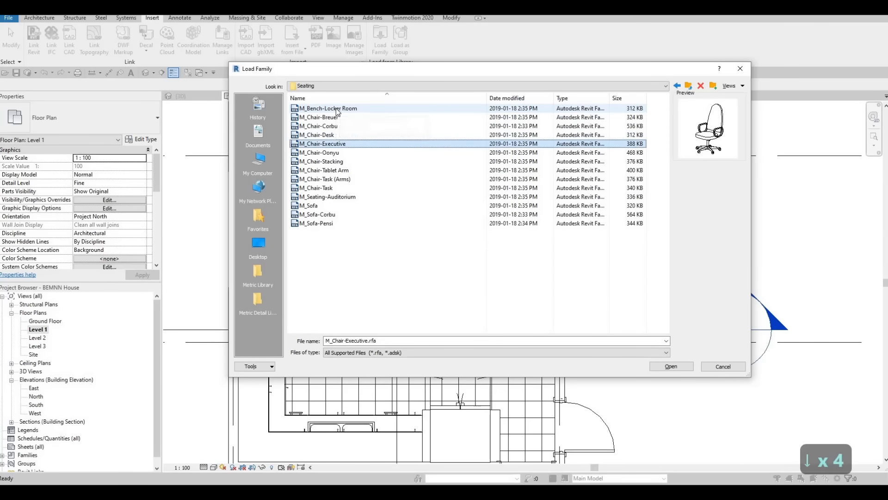
pyautogui.press('Down')
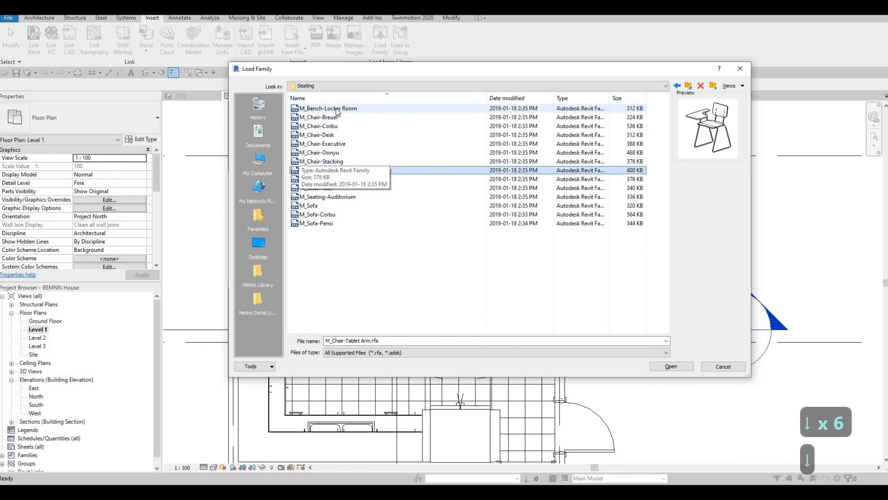
pyautogui.click(324, 161)
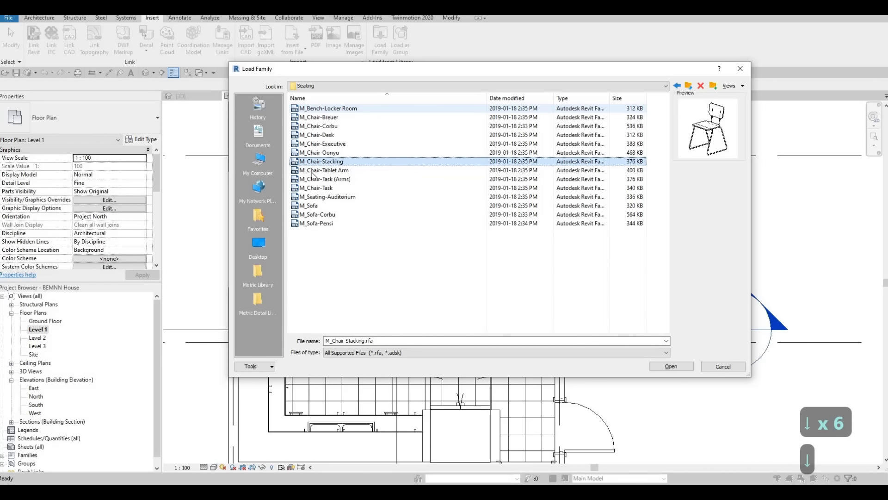
pyautogui.click(663, 368)
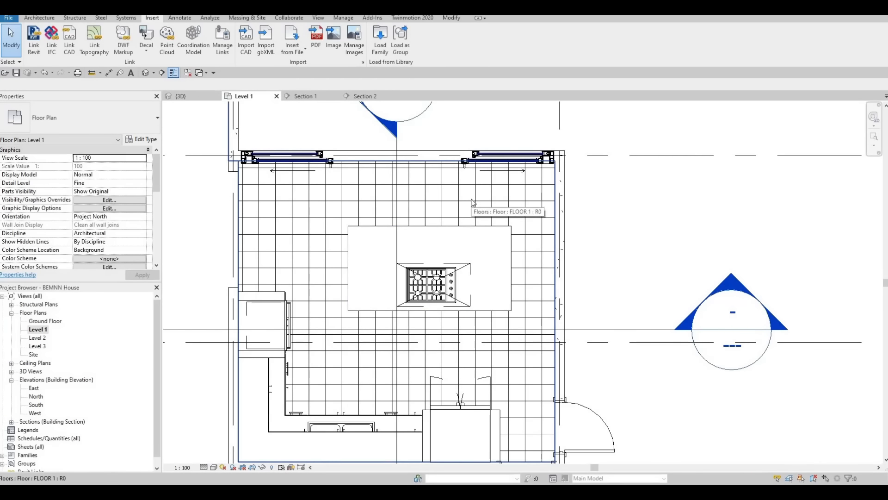
# Place four M_Chair-Stacking chairs in a row along the kitchen island's edge facing the sliding doors, with their seats tucked under the countertop.
pyautogui.press('m')
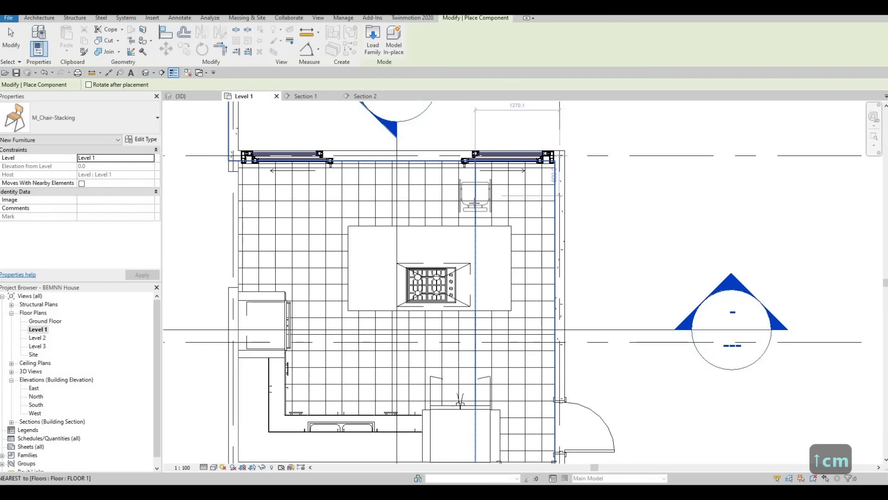
pyautogui.scroll(1, 472, 200)
pyautogui.scroll(3, 474, 202)
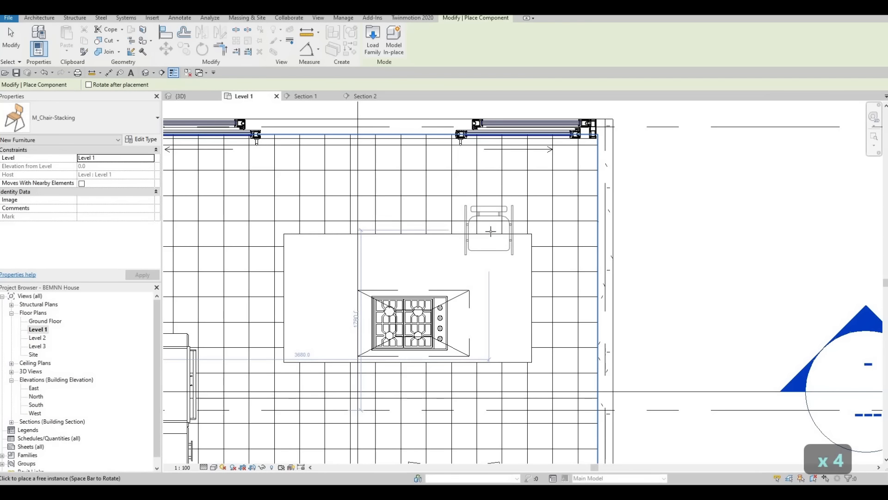
pyautogui.click(491, 222)
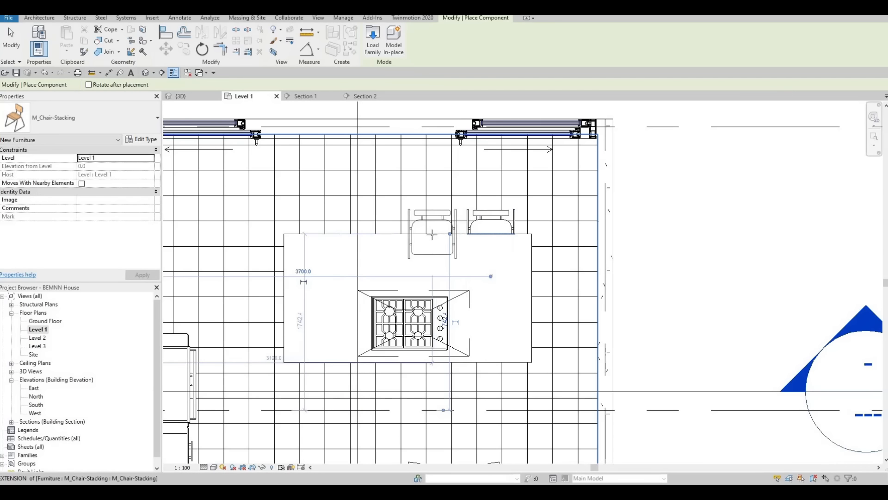
pyautogui.click(434, 235)
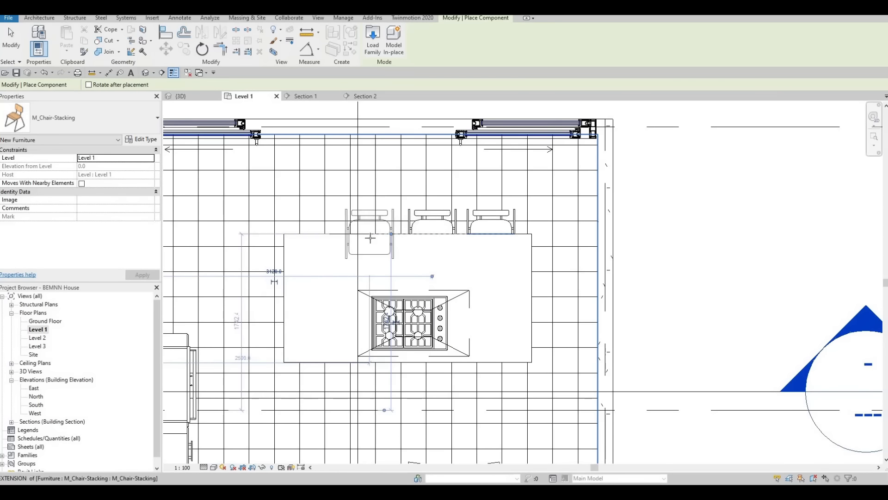
pyautogui.click(334, 241)
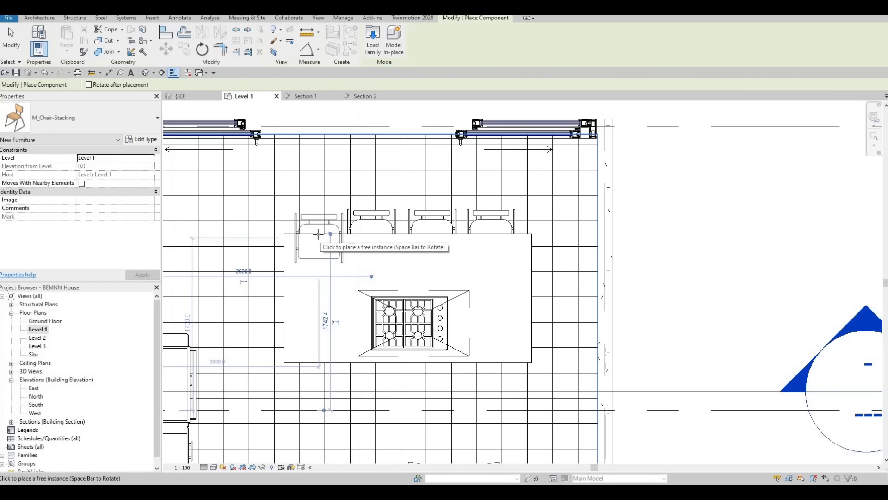
pyautogui.press('Escape')
pyautogui.press('Escape')
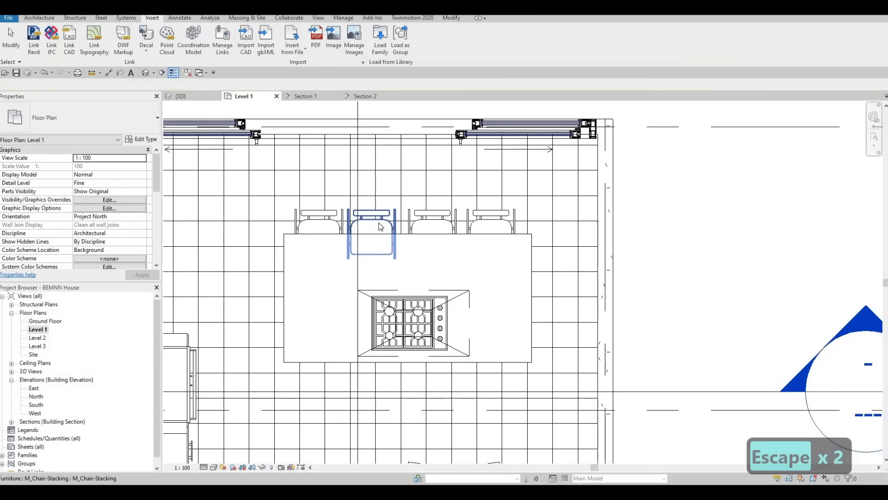
# Nudge the four island chairs toward the exterior door side to even out their spacing along the countertop.
pyautogui.click(379, 223)
pyautogui.press('Right')
pyautogui.press('Right')
pyautogui.press('Right')
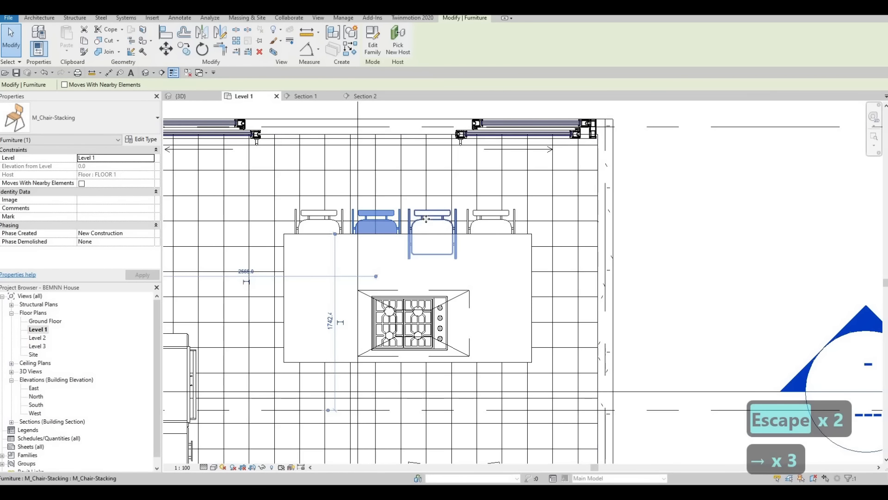
pyautogui.press('Right')
pyautogui.press('Right')
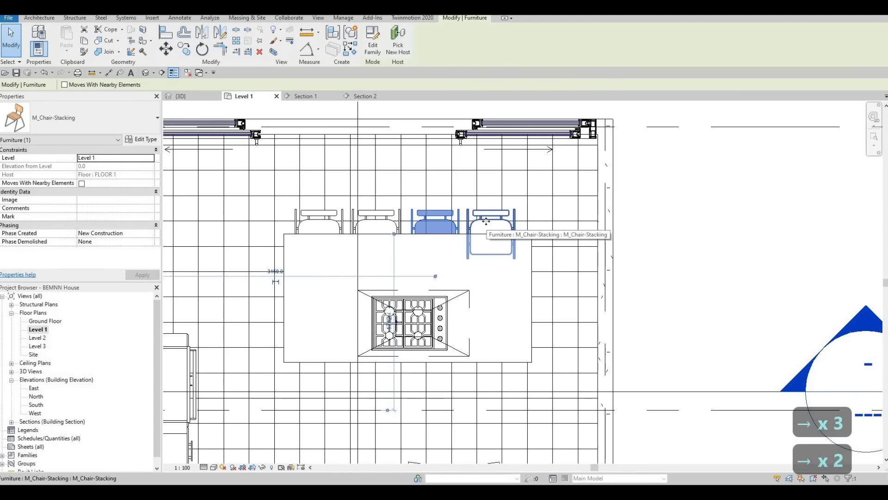
pyautogui.press('Right')
pyautogui.press('Right')
pyautogui.press('Right')
pyautogui.click(443, 223)
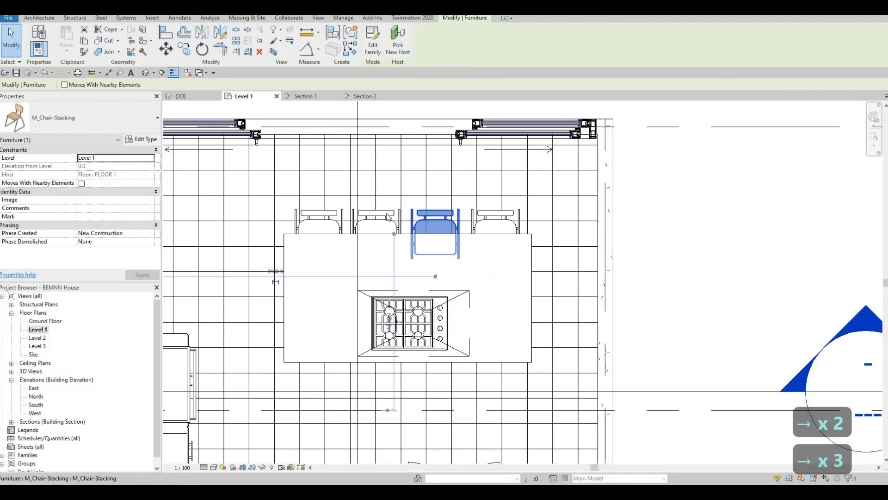
pyautogui.press('Right')
pyautogui.press('Right')
pyautogui.click(348, 221)
pyautogui.press('Right')
pyautogui.press('Right')
pyautogui.click(322, 222)
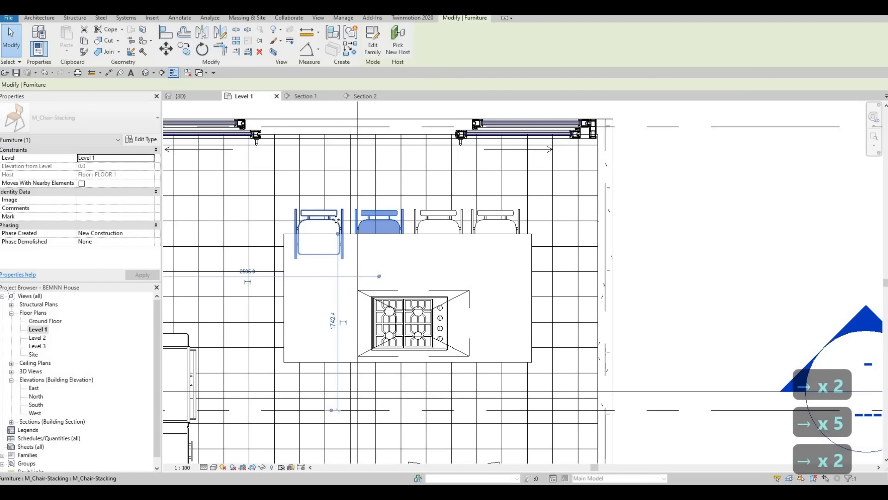
pyautogui.press('Right')
pyautogui.press('Right')
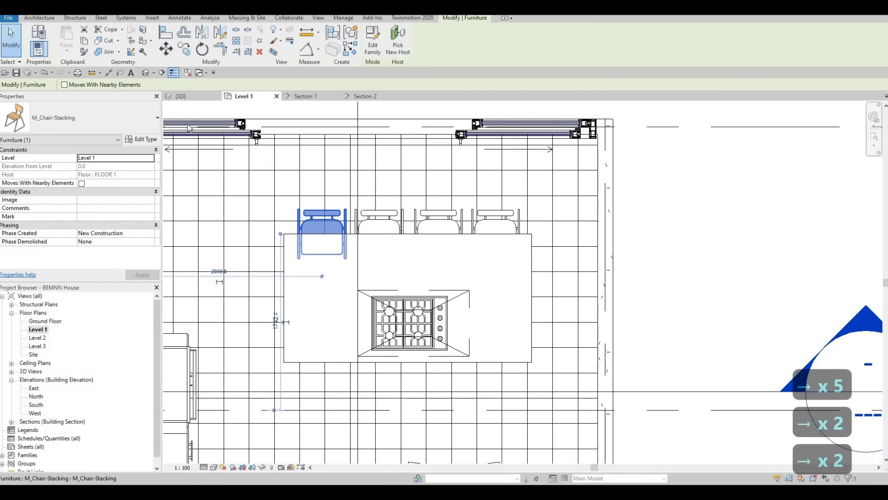
# Check the island chairs in the 3D view and review the stacking chair's type parameters.
pyautogui.click(146, 73)
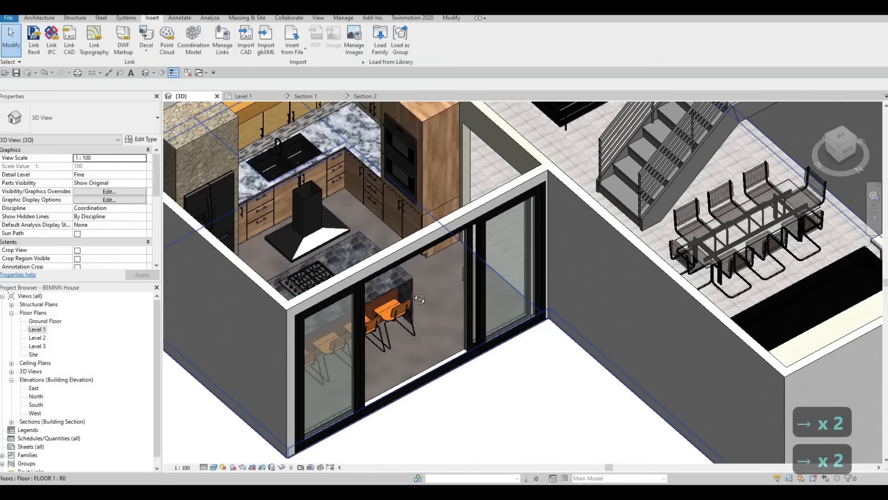
pyautogui.keyDown('shift'); pyautogui.moveTo(498, 319); pyautogui.dragTo(384, 324, button='middle'); pyautogui.keyUp('shift')
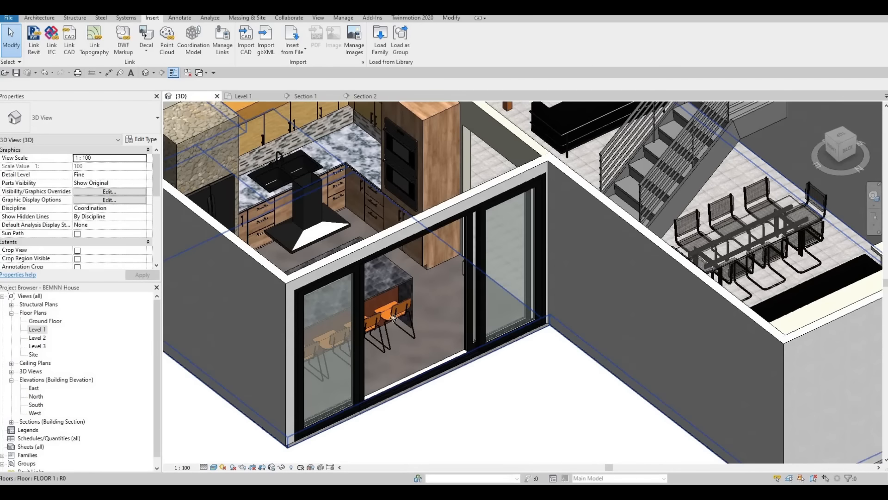
pyautogui.click(384, 323)
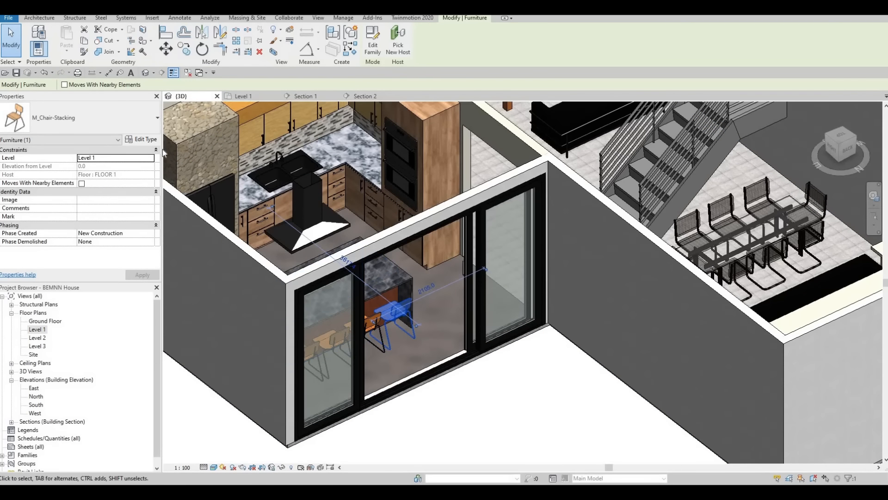
pyautogui.click(141, 140)
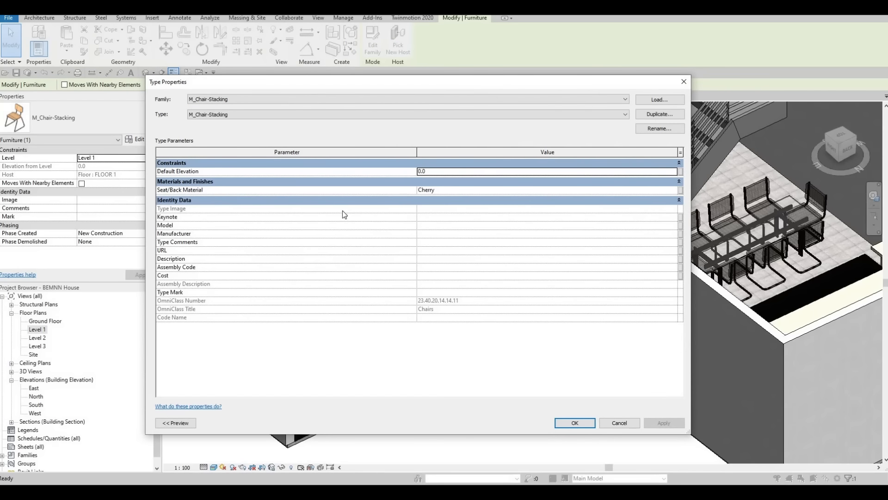
pyautogui.press('Escape')
pyautogui.press('Escape')
pyautogui.press('Escape')
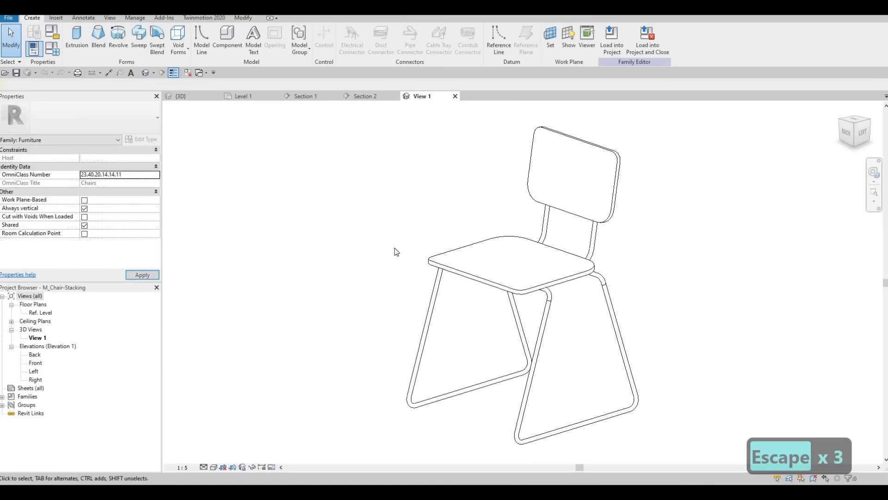
# Try to raise the chair's seat, backrest and frame in the Front elevation of the M_Chair-Stacking family.
pyautogui.scroll(-3, 298, 278)
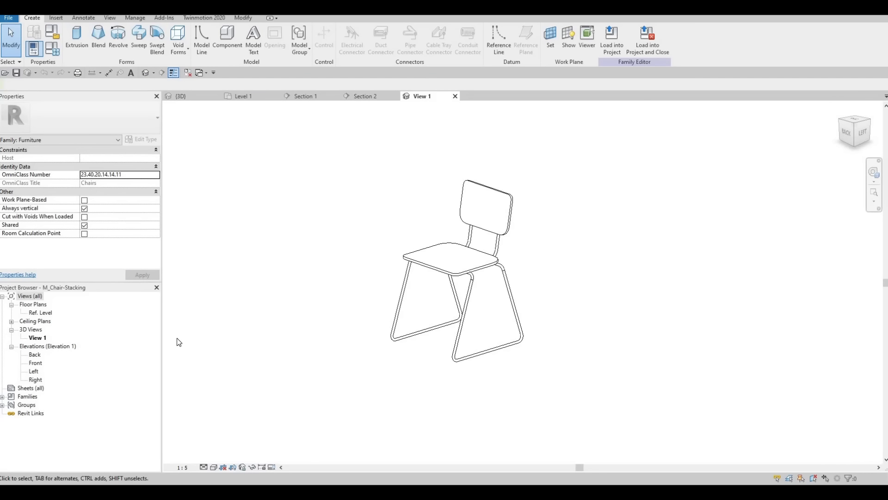
pyautogui.doubleClick(35, 363)
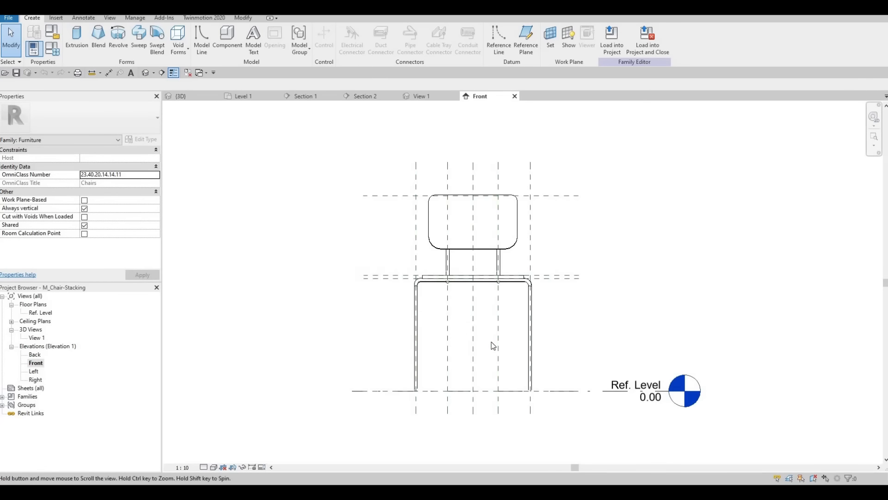
pyautogui.moveTo(570, 343); pyautogui.dragTo(320, 190)
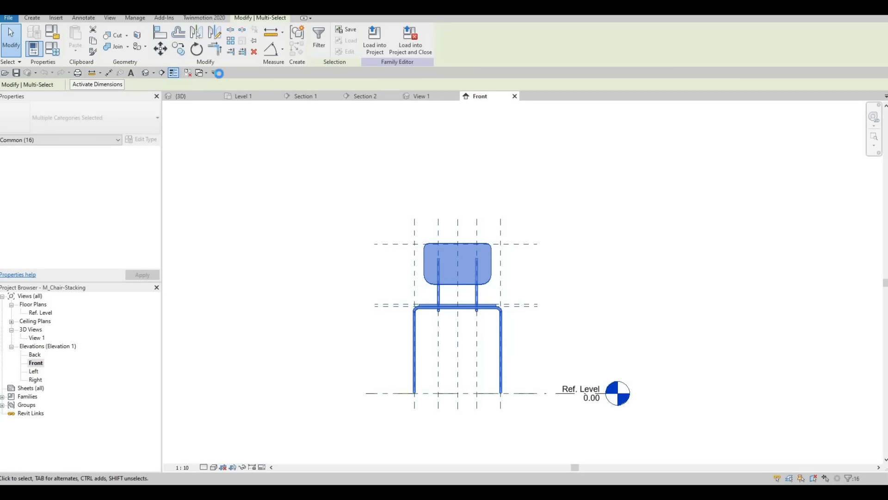
pyautogui.press('Up')
pyautogui.press('Up')
pyautogui.press('Up')
pyautogui.press('Up')
pyautogui.press('Up')
pyautogui.press('Up')
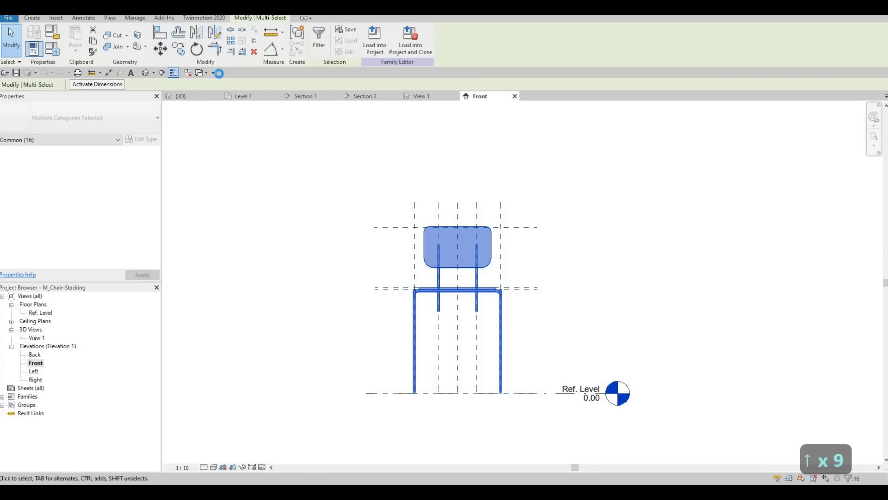
pyautogui.press('Up')
pyautogui.press('Up')
pyautogui.press('Up')
pyautogui.press('Up')
pyautogui.press('Up')
pyautogui.press('Up')
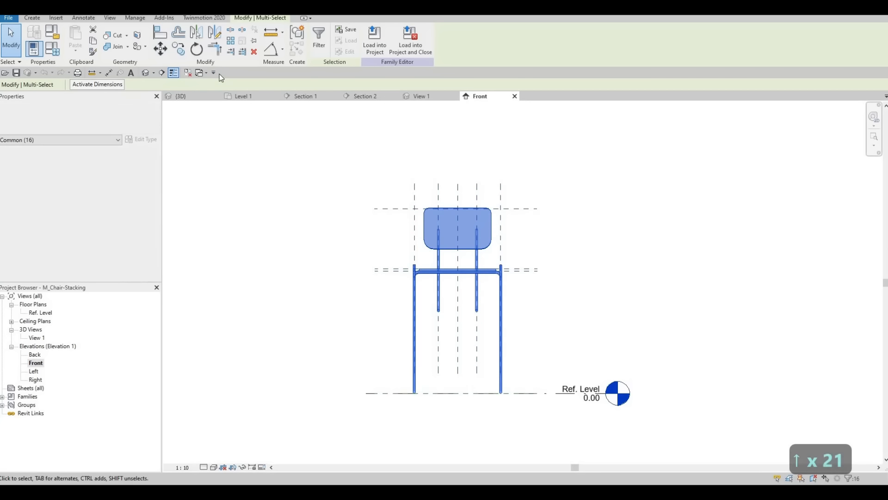
pyautogui.press('Escape')
pyautogui.press('Escape')
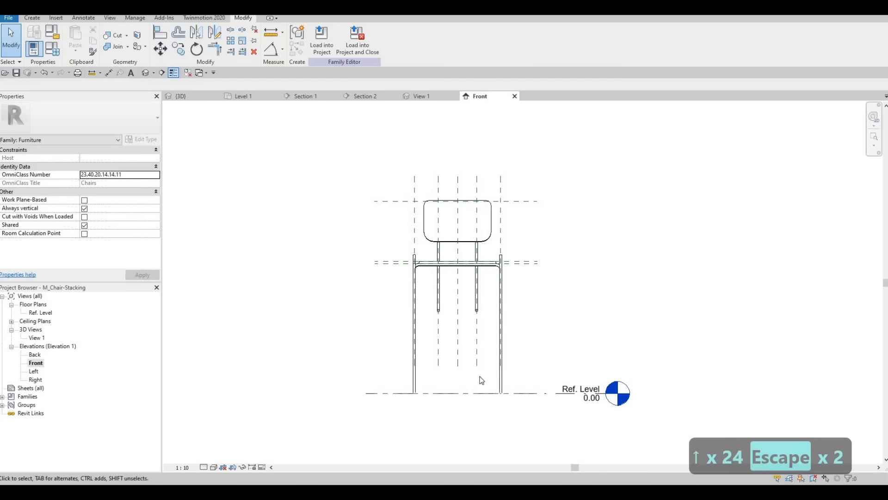
# Try to raise the chair's two backrest support tubes in the Front elevation, and inspect the resulting shape in the family's 3D view.
pyautogui.scroll(4, 542, 345)
pyautogui.moveTo(577, 342); pyautogui.dragTo(429, 304)
pyautogui.press('Up')
pyautogui.press('Up')
pyautogui.press('Up')
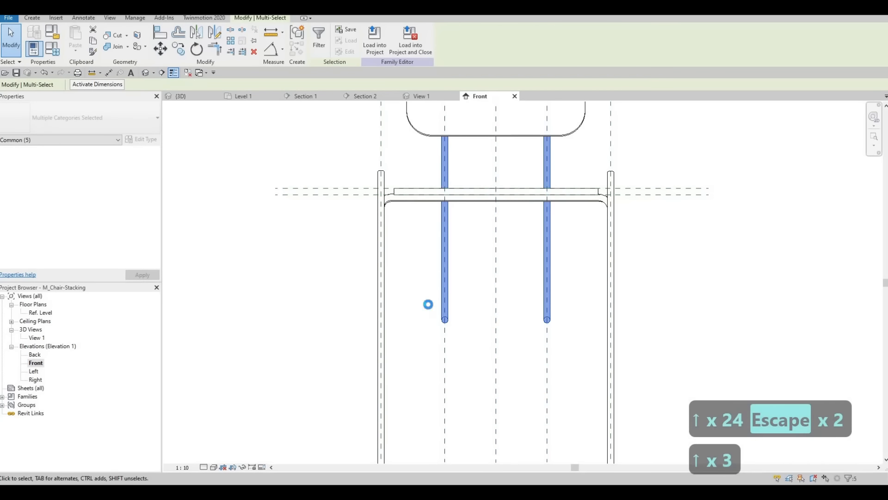
pyautogui.press('Up')
pyautogui.press('Up')
pyautogui.press('Up')
pyautogui.press('Up')
pyautogui.press('Up')
pyautogui.press('Up')
pyautogui.press('Up')
pyautogui.press('Up')
pyautogui.press('Up')
pyautogui.press('Up')
pyautogui.press('Up')
pyautogui.press('Up')
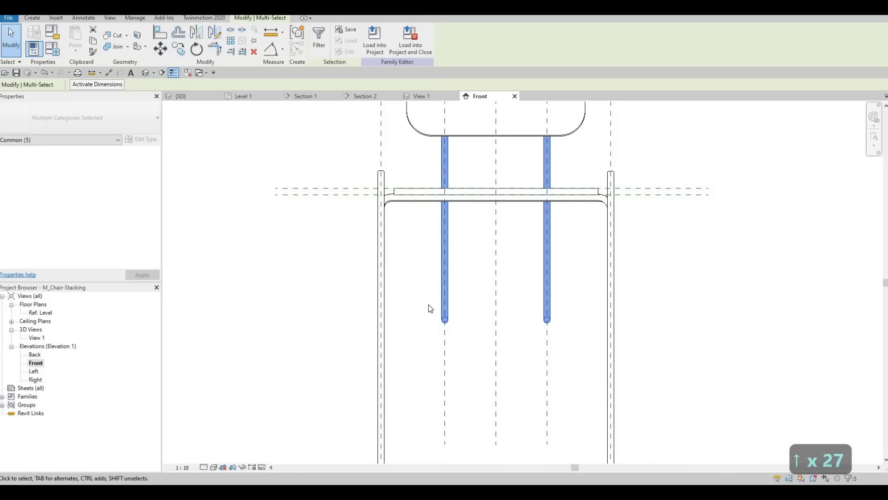
pyautogui.press('Up')
pyautogui.press('Up')
pyautogui.press('Escape')
pyautogui.press('Escape')
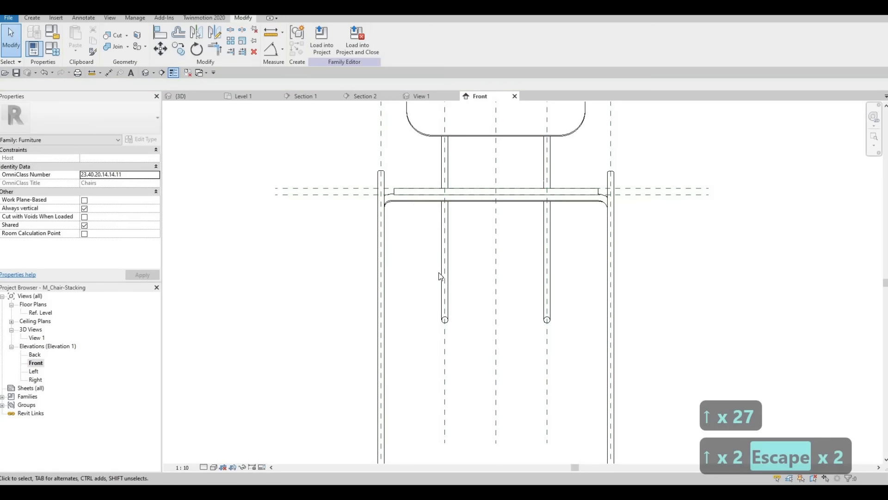
pyautogui.scroll(-4, 437, 273)
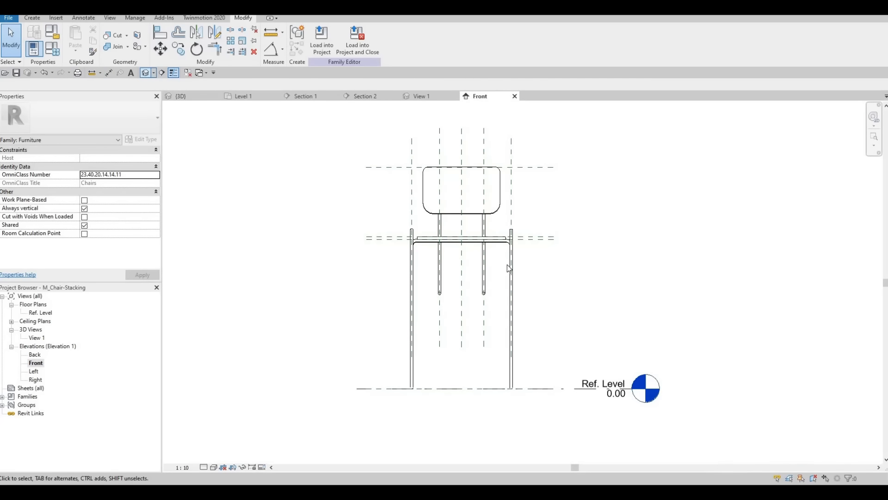
pyautogui.keyDown('shift'); pyautogui.moveTo(322, 254); pyautogui.dragTo(372, 220, button='middle'); pyautogui.keyUp('shift')
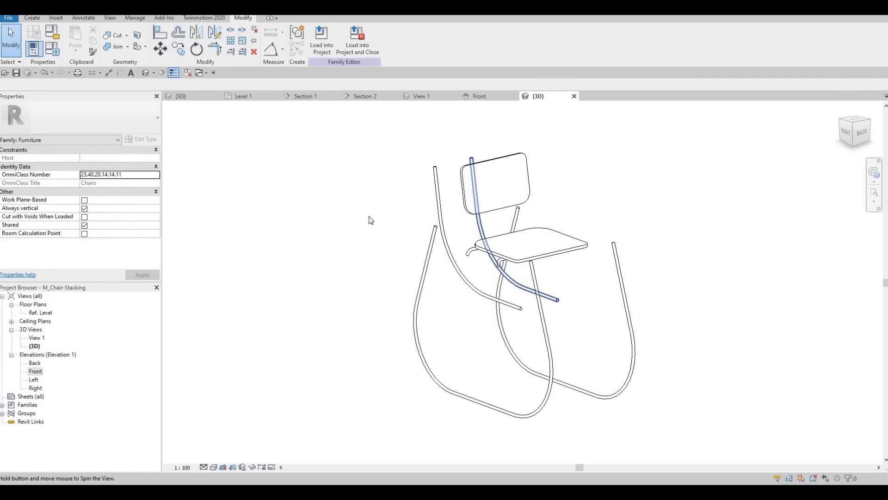
# Undo the height edits to the chair geometry and close the M_Chair-Stacking family without saving.
pyautogui.hotkey('ctrl', 'z')
pyautogui.hotkey('ctrl', 'z')
pyautogui.hotkey('ctrl', 'z')
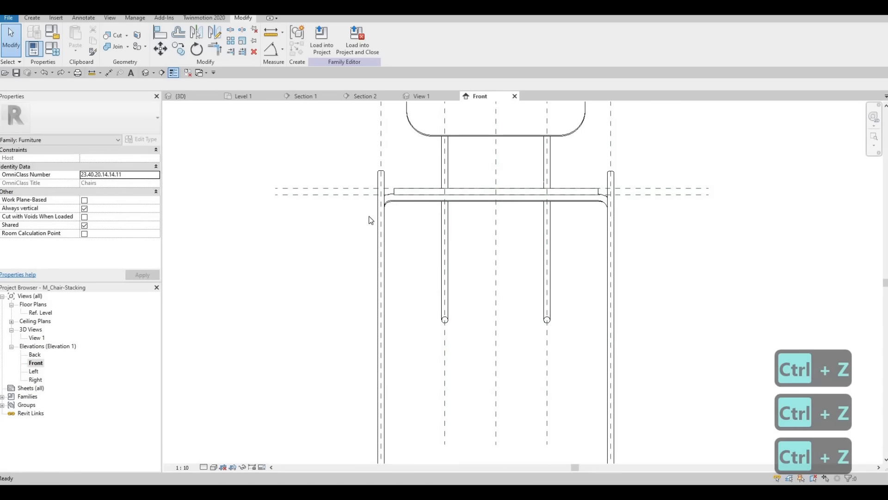
pyautogui.hotkey('ctrl', 'z')
pyautogui.hotkey('ctrl', 'z')
pyautogui.hotkey('ctrl', 'z')
pyautogui.hotkey('ctrl', 'z')
pyautogui.hotkey('ctrl', 'z')
pyautogui.hotkey('ctrl', 'z')
pyautogui.hotkey('ctrl', 'z')
pyautogui.hotkey('ctrl', 'z')
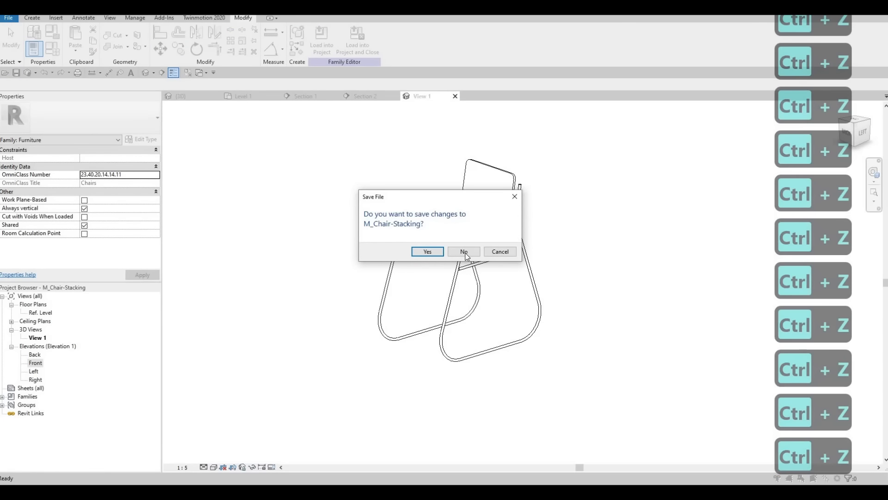
pyautogui.click(463, 252)
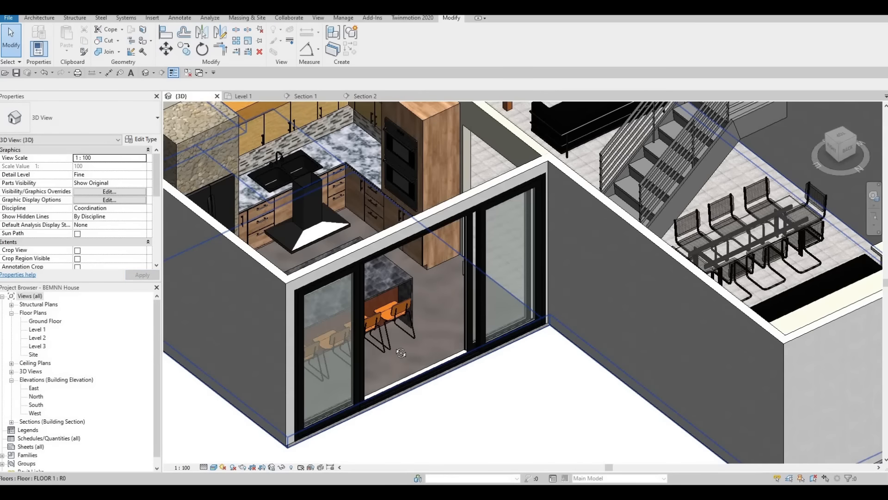
pyautogui.scroll(6, 385, 338)
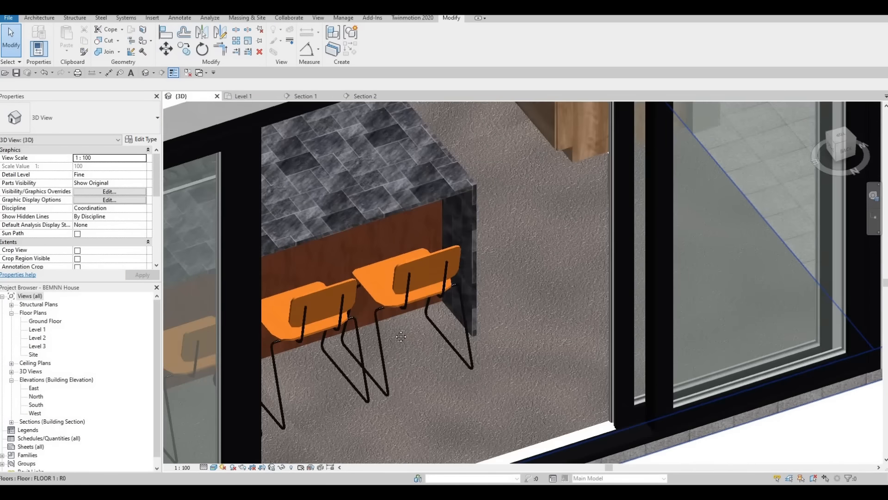
# Inspect the island's stacking chairs through the sliding door in the 3D view and check one chair's type properties.
pyautogui.keyDown('shift'); pyautogui.moveTo(393, 287); pyautogui.dragTo(534, 323, button='middle'); pyautogui.keyUp('shift')
pyautogui.press('Escape')
pyautogui.moveTo(451, 289); pyautogui.dragTo(455, 334, button='middle')
pyautogui.scroll(-2, 548, 291)
pyautogui.scroll(-4, 418, 313)
pyautogui.scroll(4, 461, 342)
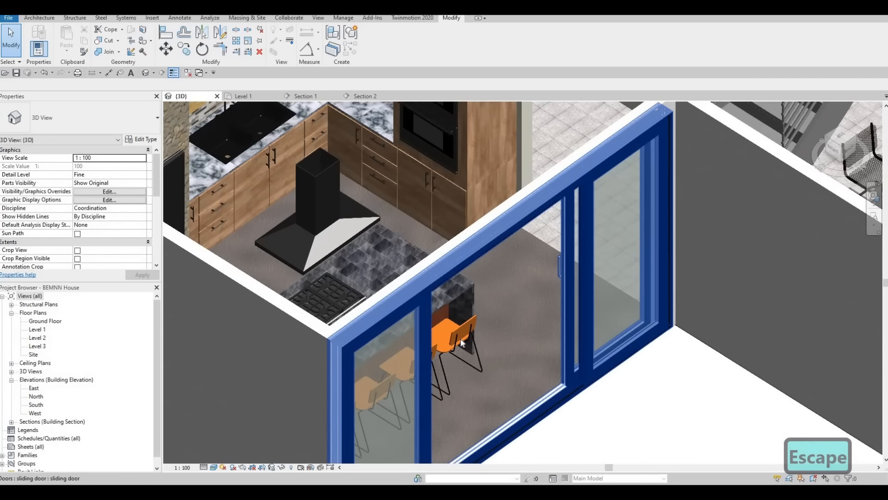
pyautogui.click(462, 342)
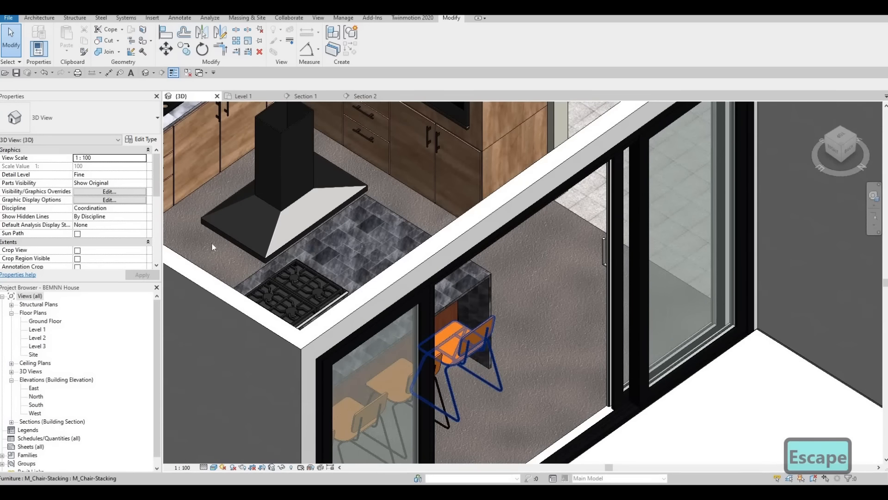
pyautogui.click(142, 141)
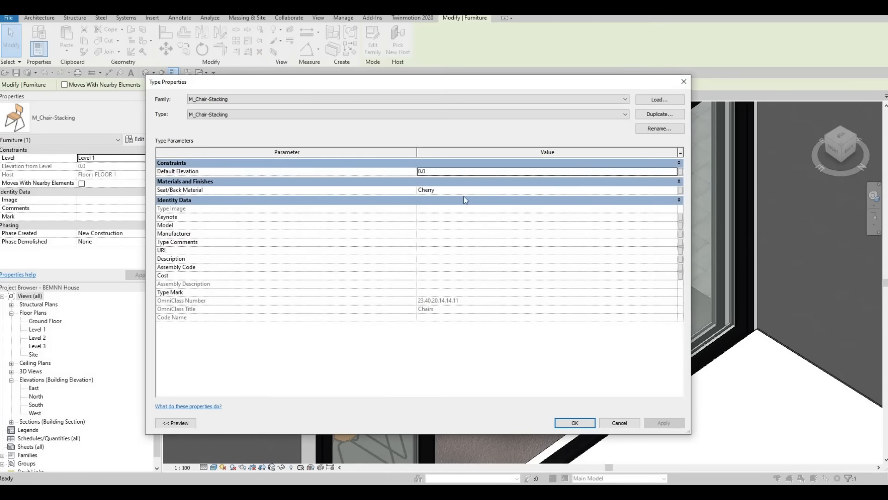
pyautogui.press('Escape')
pyautogui.press('Escape')
pyautogui.press('Escape')
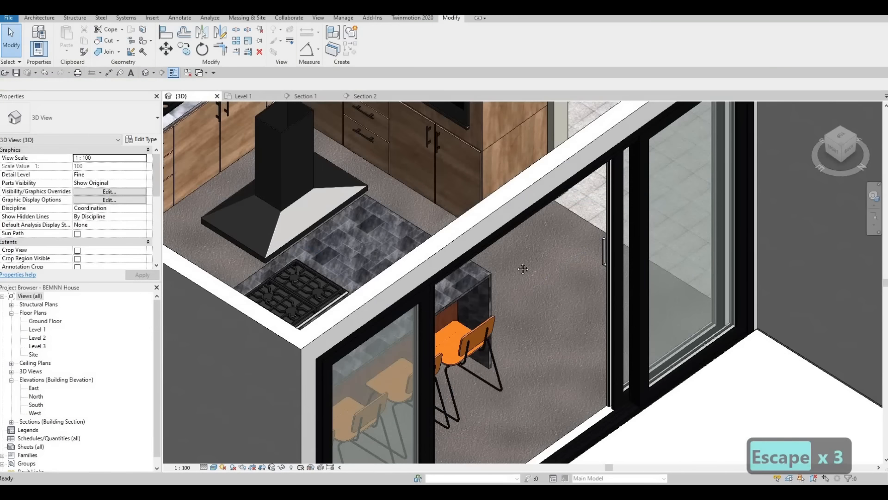
# Examine the kitchen in the 3D view, including the island, the built-in ovens and the surrounding cabinets.
pyautogui.scroll(-2, 477, 301)
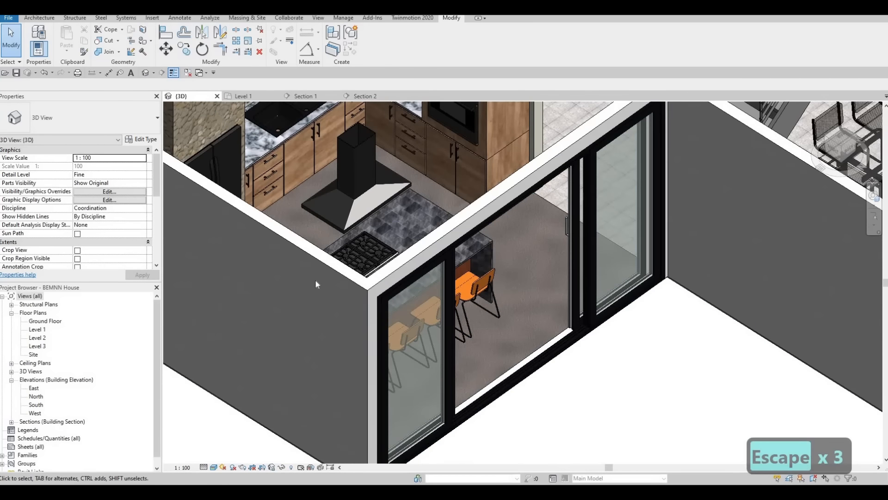
pyautogui.scroll(-2, 412, 306)
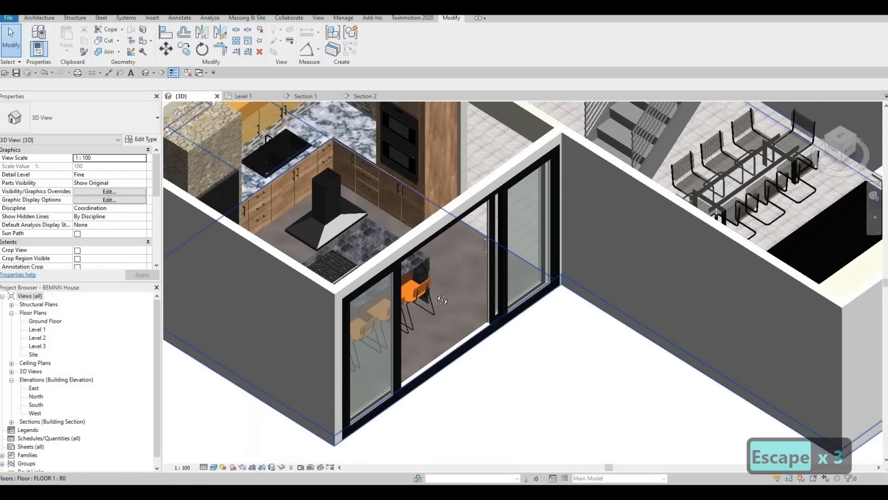
pyautogui.scroll(2, 350, 193)
pyautogui.scroll(-2, 350, 193)
pyautogui.scroll(4, 404, 207)
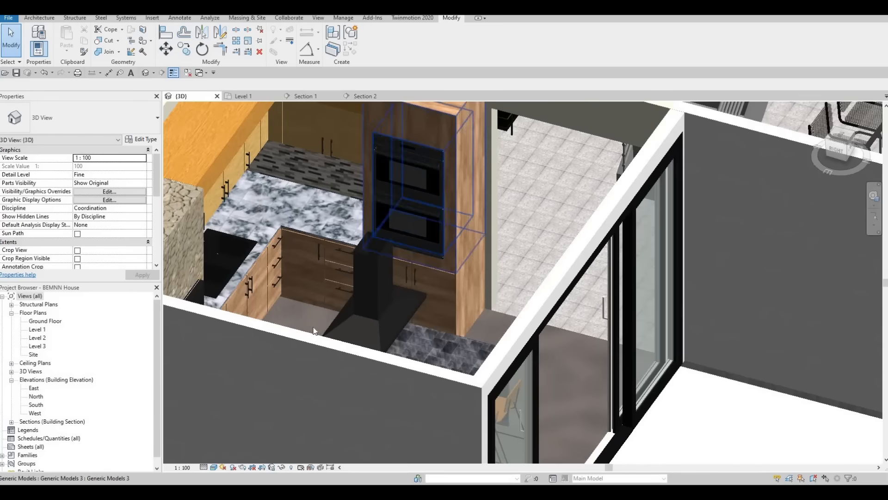
pyautogui.keyDown('shift'); pyautogui.moveTo(314, 330); pyautogui.dragTo(460, 274, button='middle'); pyautogui.keyUp('shift')
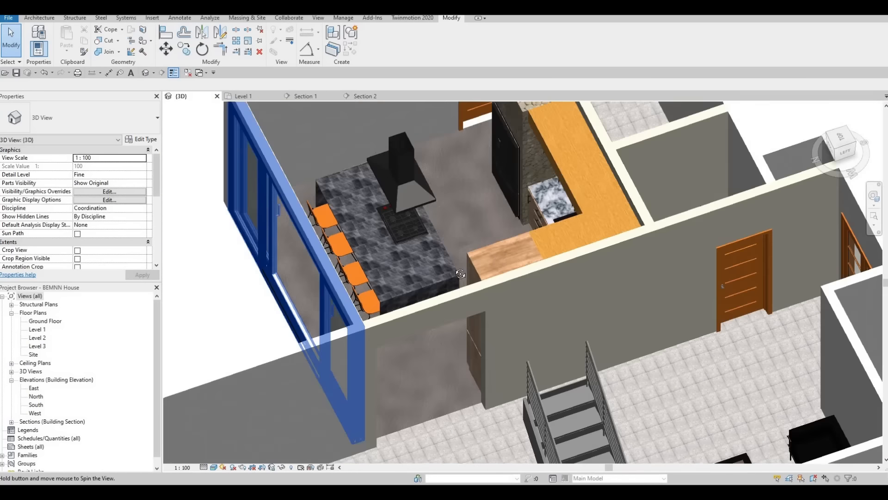
pyautogui.keyDown('shift'); pyautogui.moveTo(512, 251); pyautogui.dragTo(402, 280, button='middle'); pyautogui.keyUp('shift')
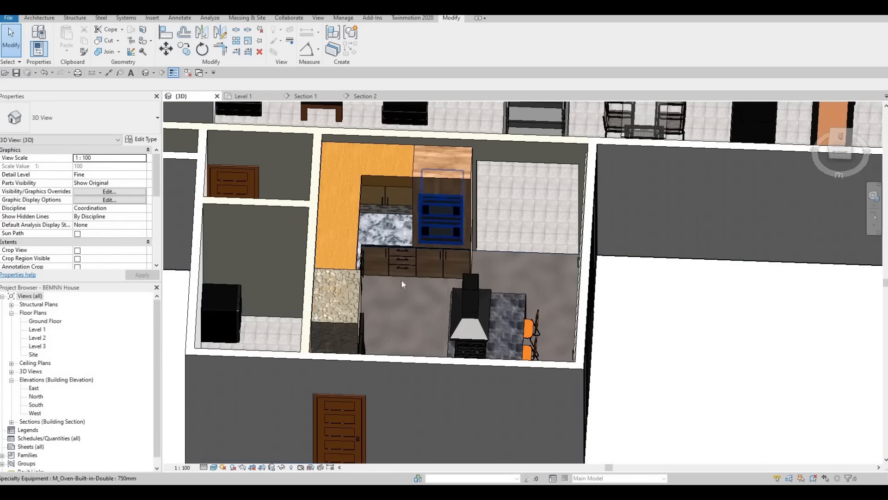
pyautogui.scroll(3, 396, 257)
pyautogui.scroll(2, 395, 252)
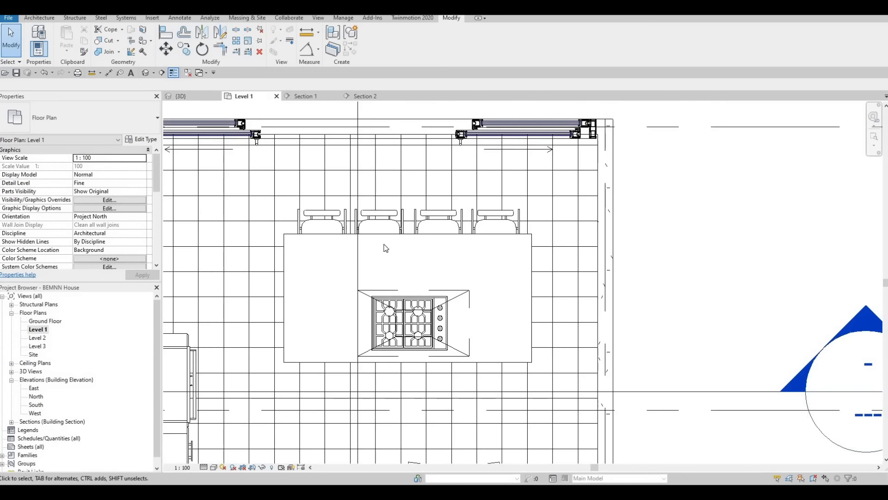
# Open the Section 2 view from the Level 1 plan to show the oven cabinet and base cabinets.
pyautogui.scroll(-3, 413, 278)
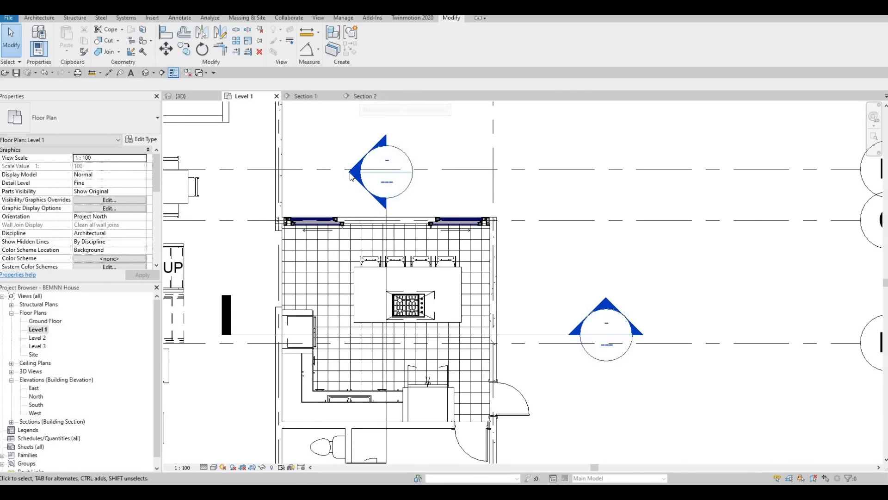
pyautogui.doubleClick(349, 180)
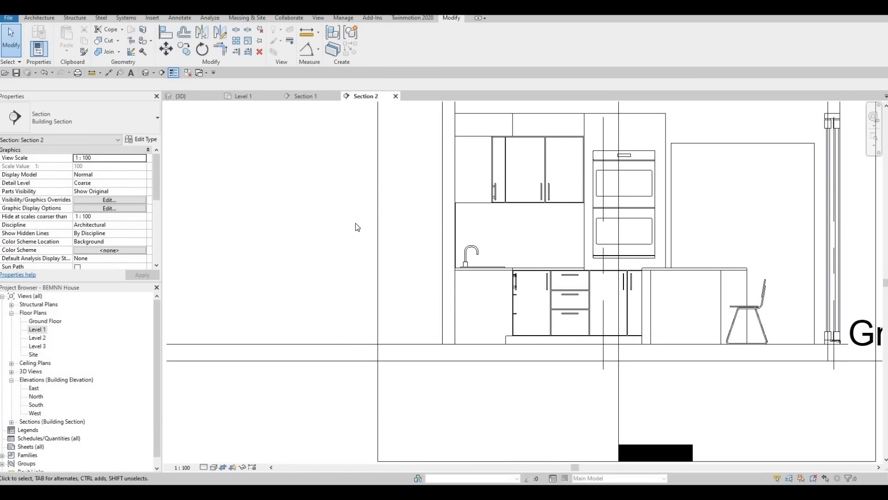
pyautogui.scroll(-3, 357, 227)
pyautogui.scroll(4, 334, 273)
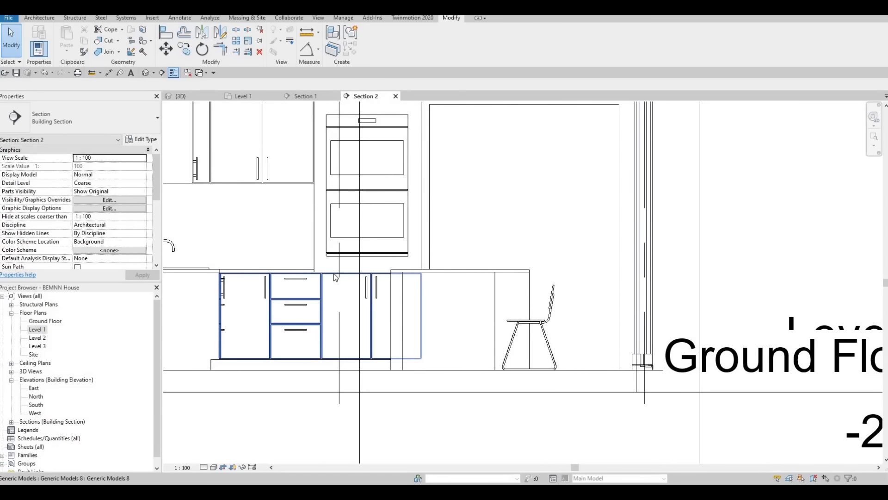
# Copy the material name Birch - Semigloss from the base cabinet fronts' extrusion, then leave the in-place model without changes.
pyautogui.click(334, 274)
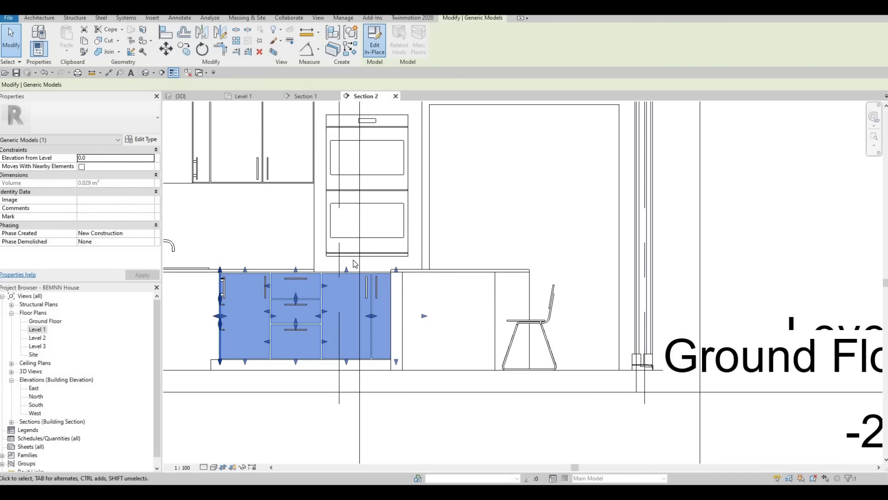
pyautogui.doubleClick(350, 277)
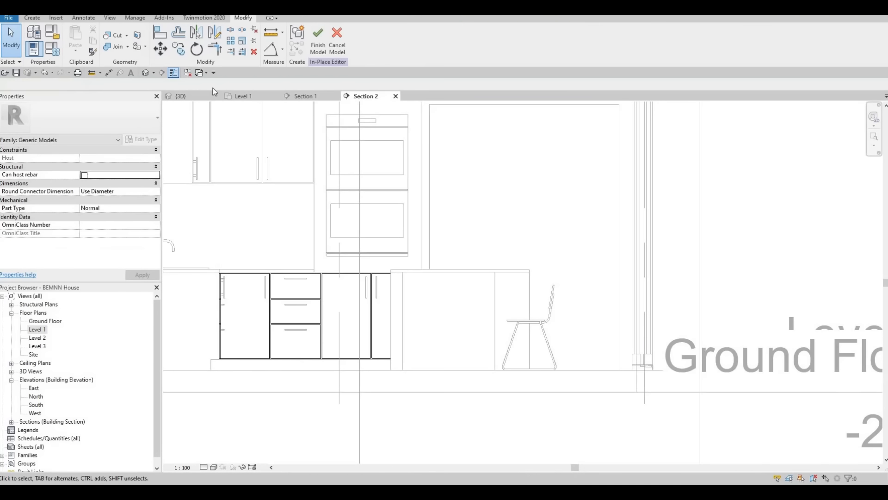
pyautogui.click(323, 276)
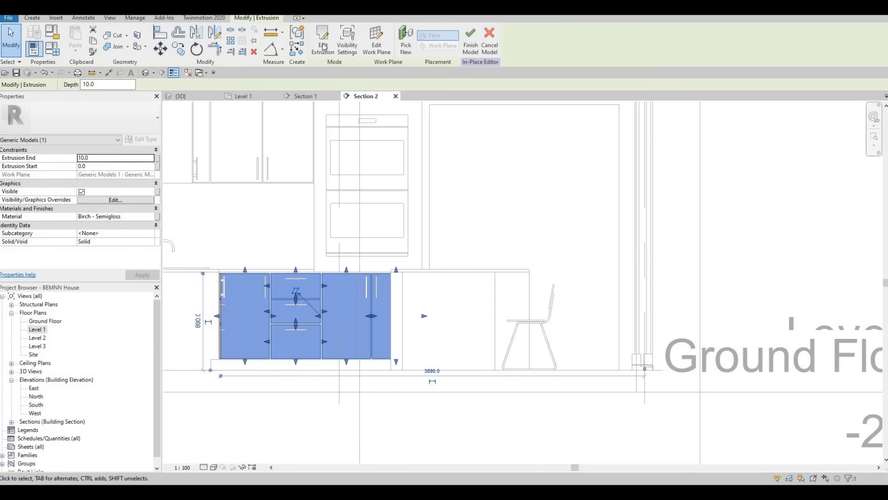
pyautogui.click(127, 219)
pyautogui.hotkey('ctrl', 'c')
pyautogui.press('Escape')
pyautogui.press('Escape')
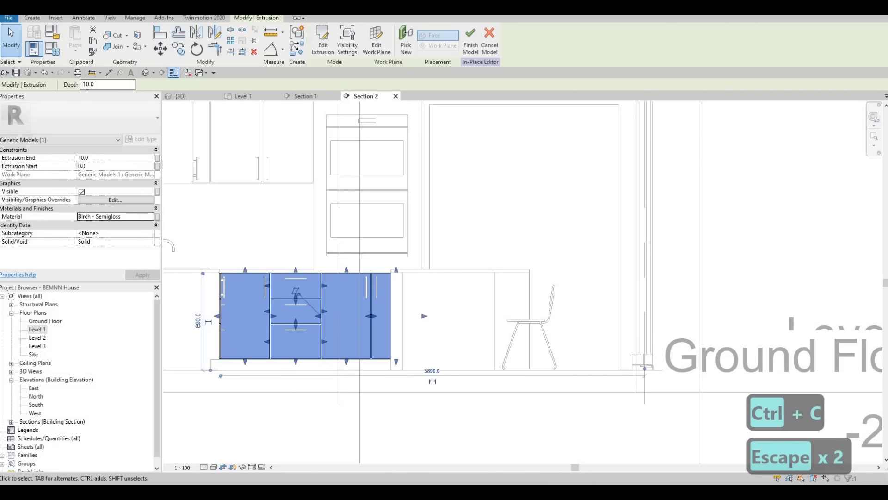
pyautogui.click(489, 39)
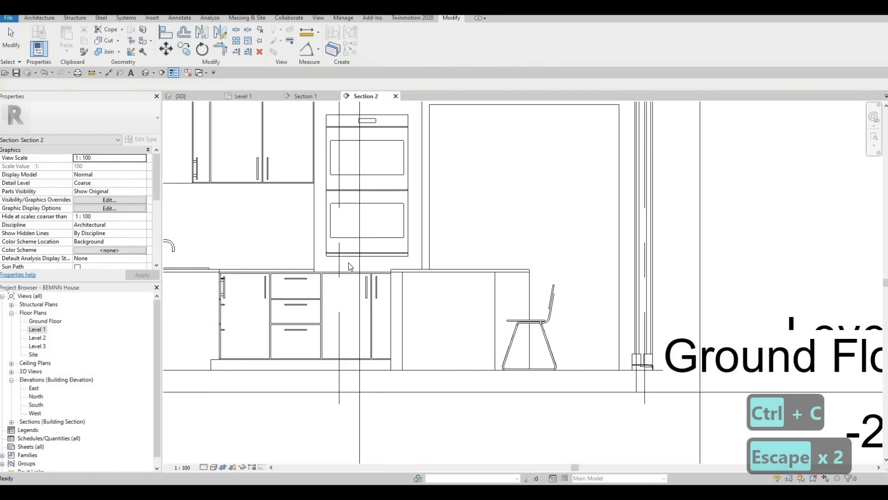
# Edit the base cabinet fronts' in-place model and start an extrusion with the oven cabinet's front face as its work plane.
pyautogui.click(380, 50)
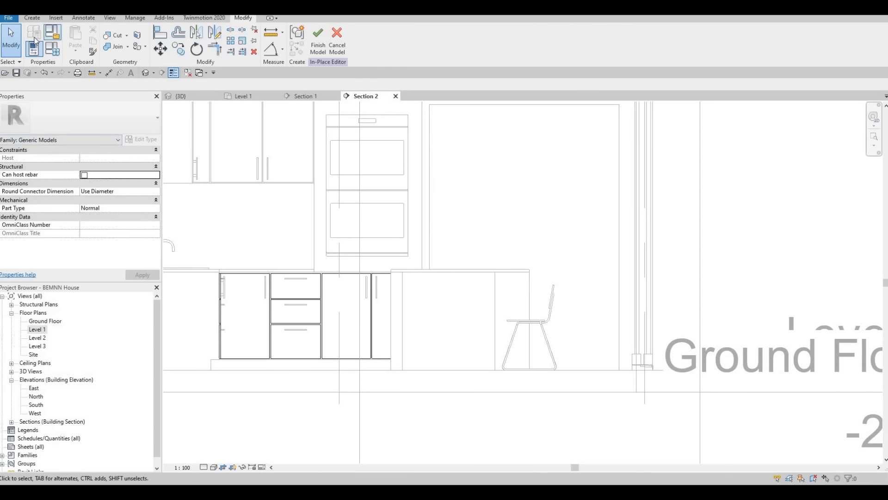
pyautogui.click(31, 17)
pyautogui.click(76, 41)
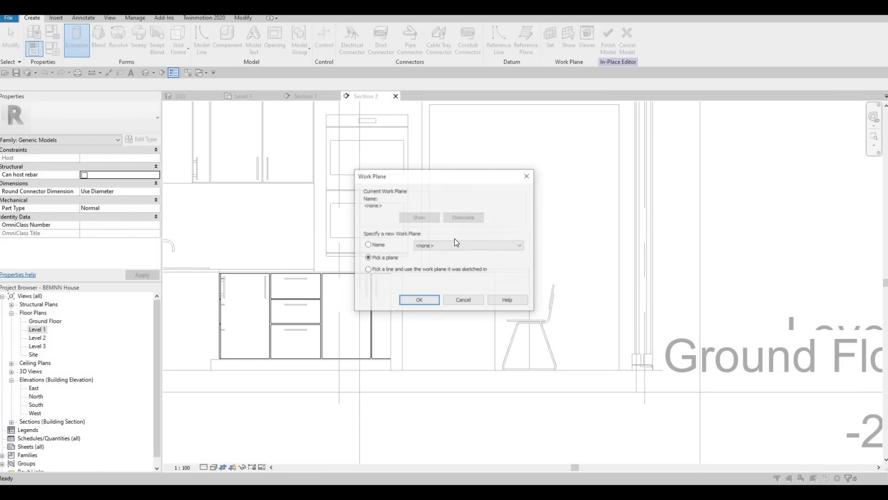
pyautogui.click(417, 301)
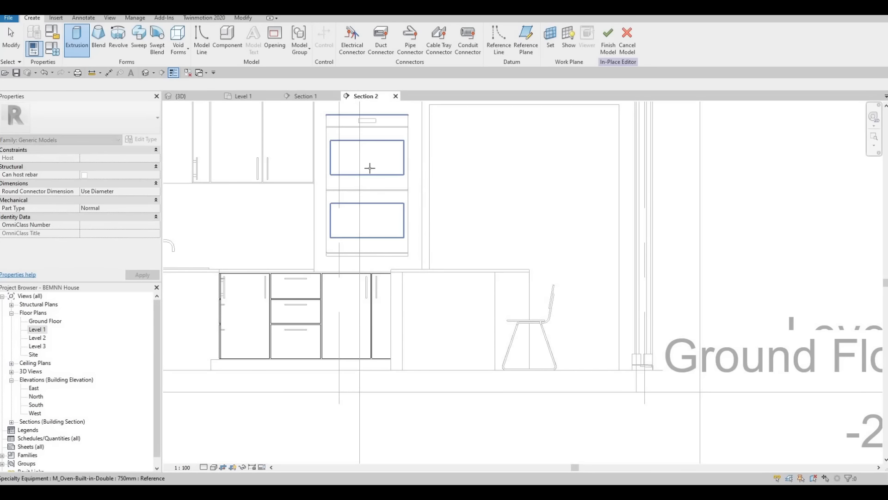
pyautogui.moveTo(369, 167); pyautogui.dragTo(381, 255, button='middle')
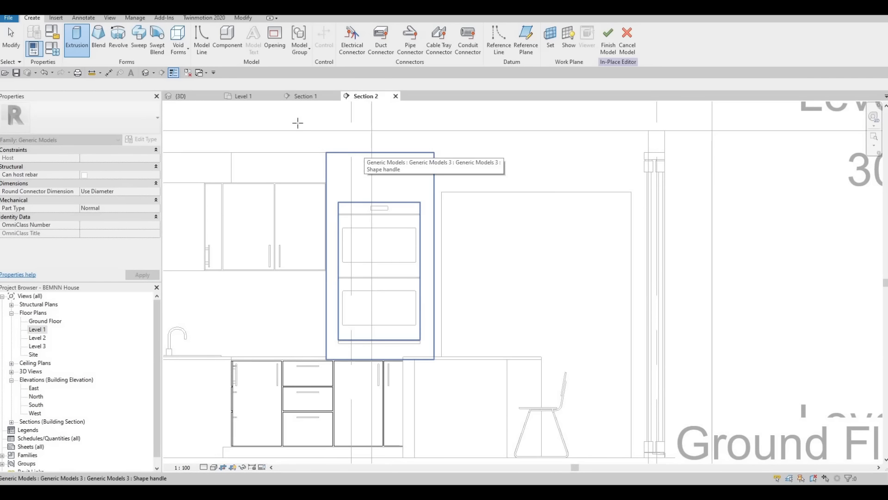
pyautogui.click(363, 155)
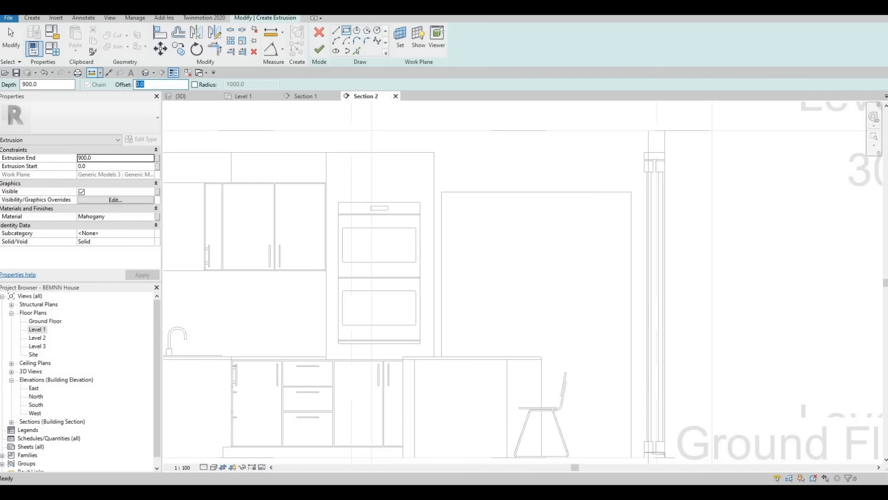
# Sketch a rectangle about 435 mm high with a 10 mm offset across the oven cabinet's front, above the double oven.
pyautogui.write('10')
pyautogui.press('Return')
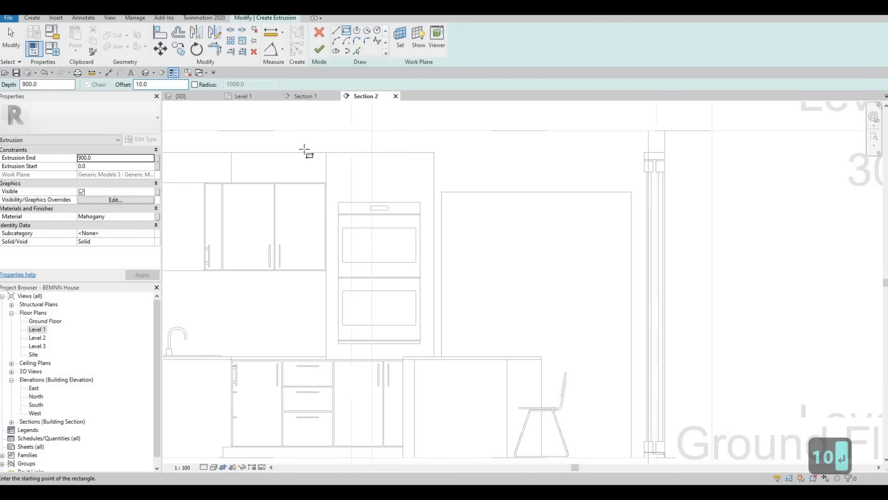
pyautogui.scroll(3, 296, 150)
pyautogui.click(277, 148)
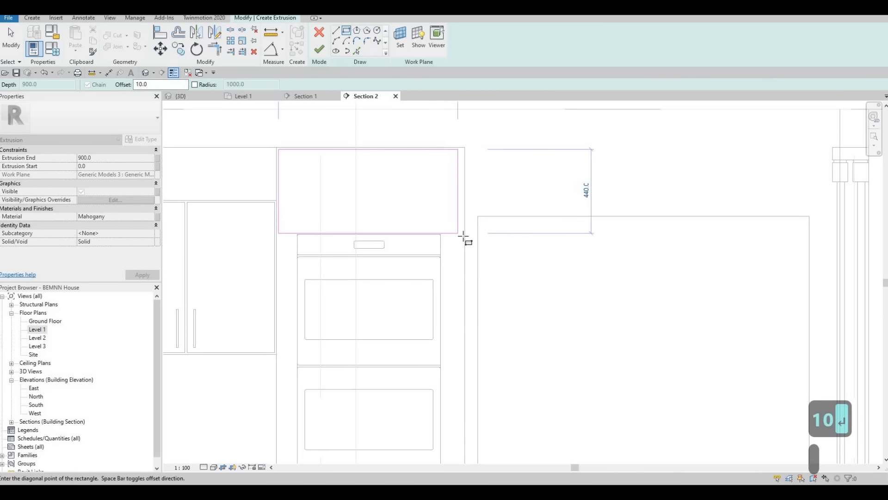
pyautogui.scroll(3, 465, 236)
pyautogui.scroll(2, 466, 236)
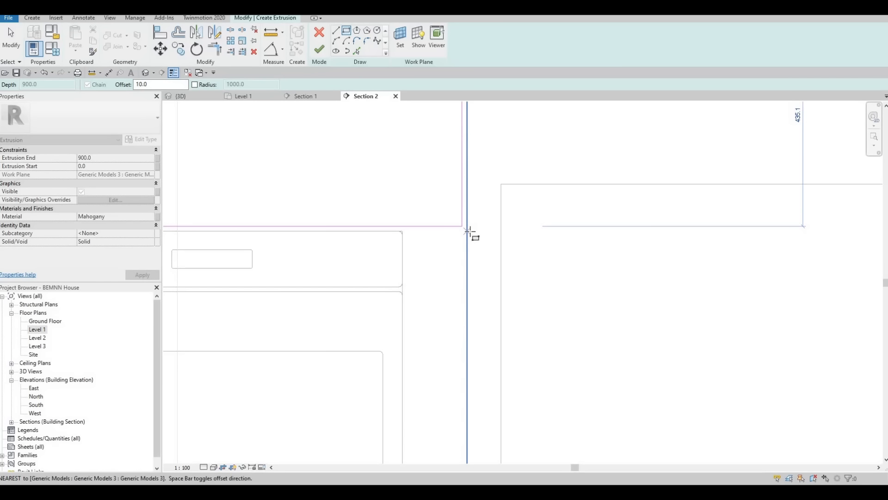
pyautogui.click(466, 231)
pyautogui.scroll(-3, 483, 200)
pyautogui.moveTo(466, 240); pyautogui.dragTo(485, 291, button='middle')
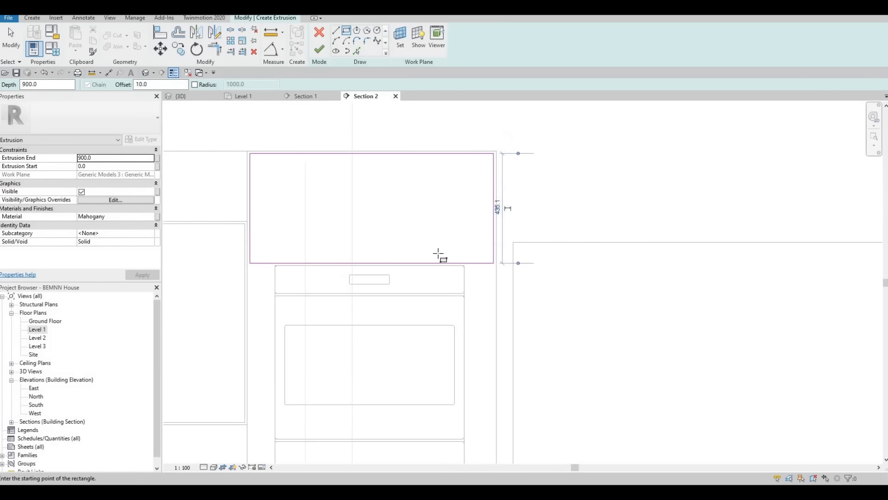
pyautogui.press('Escape')
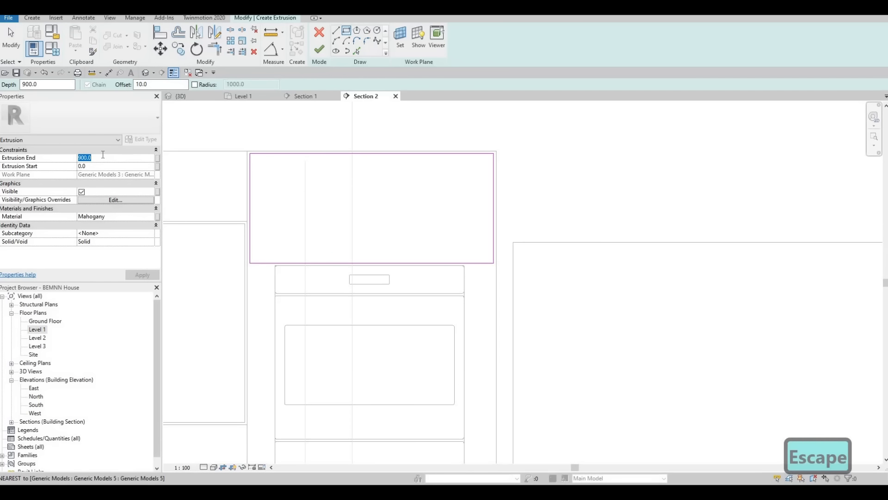
# Set the new front's extrusion end to 10 mm and its material to Birch - Semigloss.
pyautogui.write('10')
pyautogui.press('Return')
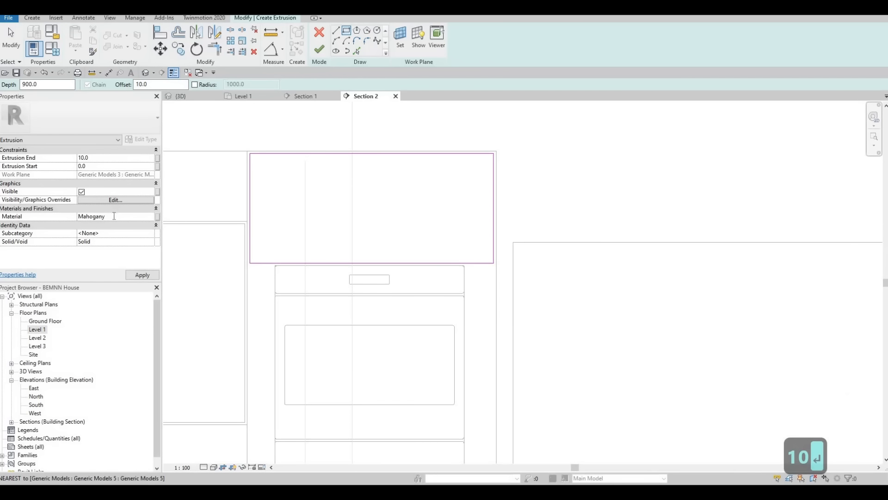
pyautogui.click(114, 216)
pyautogui.hotkey('ctrl', 'v')
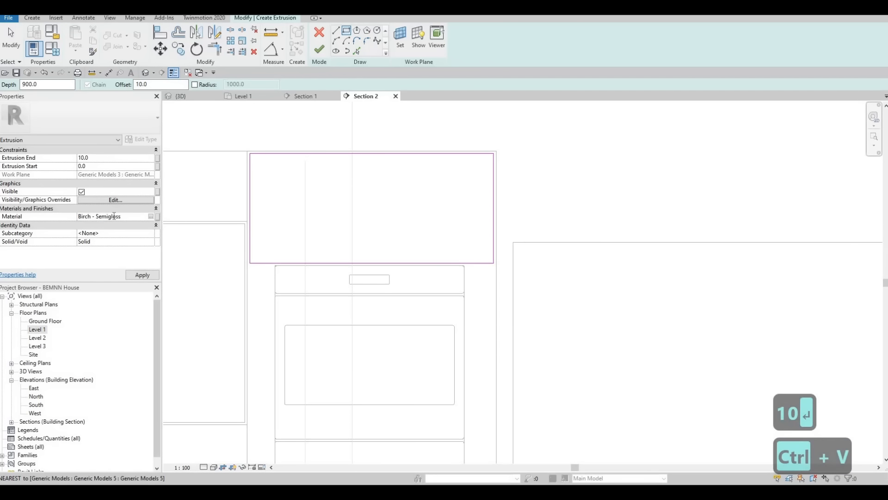
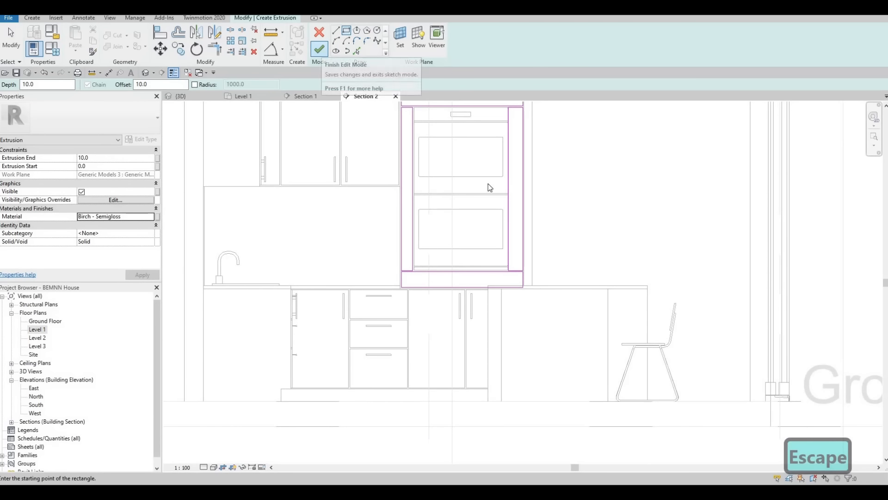
# Finish the extrusion of the oven cabinet's new front and complete the in-place model.
pyautogui.click(321, 49)
pyautogui.click(471, 47)
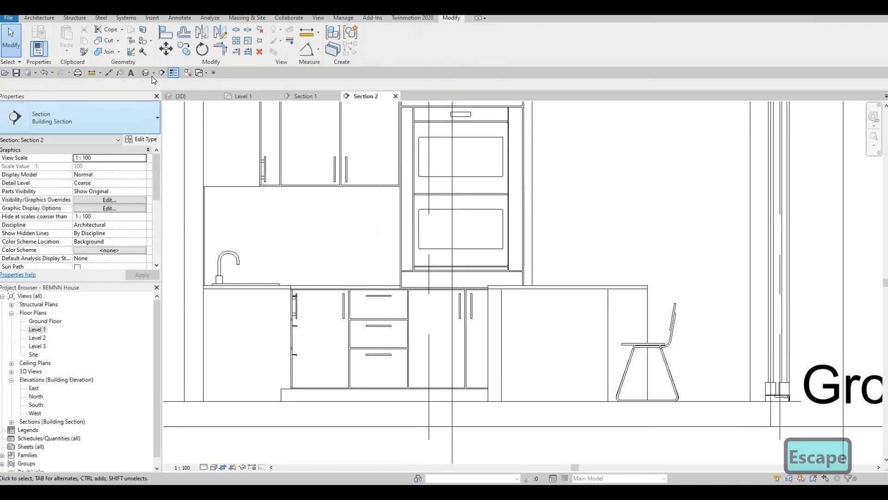
# Examine the kitchen cabinets, double oven and island in the 3D view, along with the rest of Level 1.
pyautogui.keyDown('shift'); pyautogui.moveTo(441, 247); pyautogui.dragTo(438, 245, button='middle'); pyautogui.keyUp('shift')
pyautogui.keyDown('shift'); pyautogui.moveTo(546, 253); pyautogui.dragTo(503, 308, button='middle'); pyautogui.keyUp('shift')
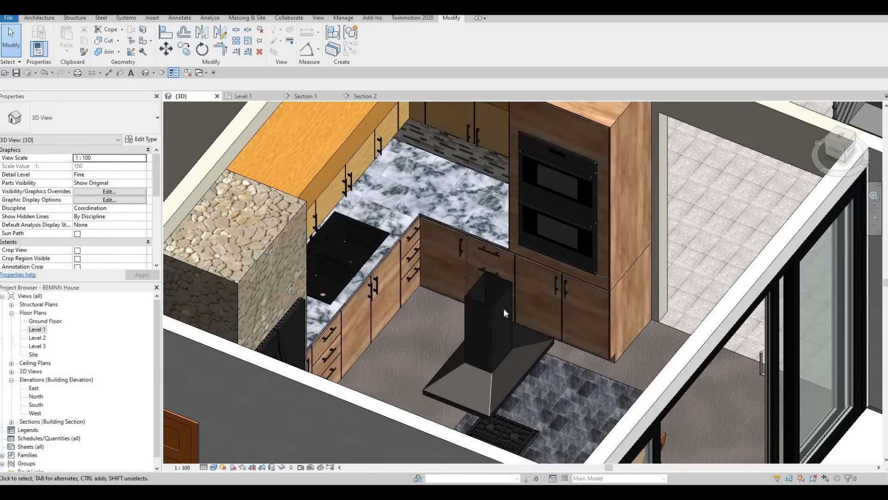
pyautogui.scroll(3, 503, 309)
pyautogui.scroll(-2, 597, 291)
pyautogui.scroll(2, 553, 301)
pyautogui.scroll(-5, 551, 273)
pyautogui.keyDown('shift'); pyautogui.moveTo(531, 321); pyautogui.dragTo(482, 418, button='middle'); pyautogui.keyUp('shift')
pyautogui.scroll(-4, 474, 397)
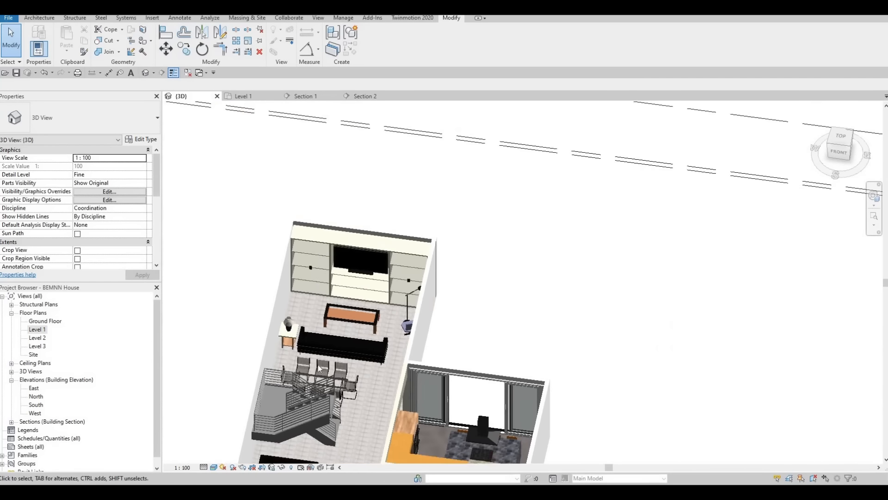
pyautogui.keyDown('shift'); pyautogui.moveTo(320, 368); pyautogui.dragTo(509, 308, button='middle'); pyautogui.keyUp('shift')
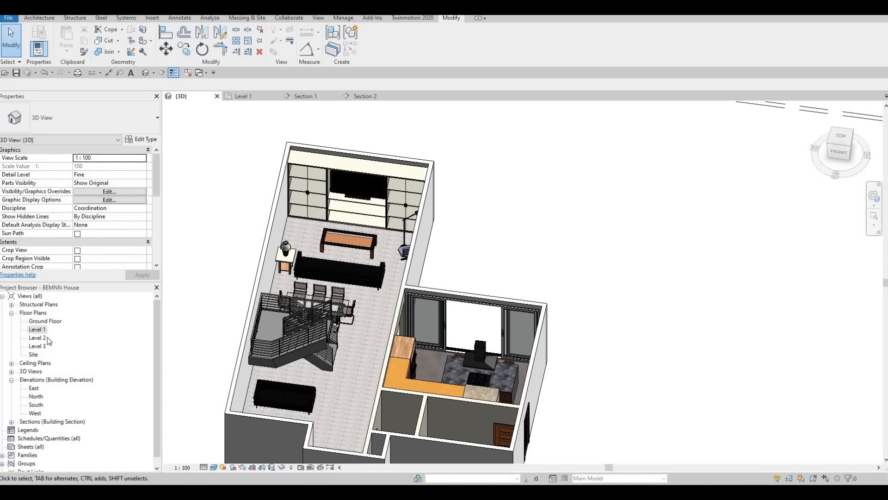
# Start a new floor in the Level 1 plan and duplicate the floor type FLOOR 1 as FLOOR 2.
pyautogui.hotkey('ctrl', 'Tab')
pyautogui.scroll(2, 405, 245)
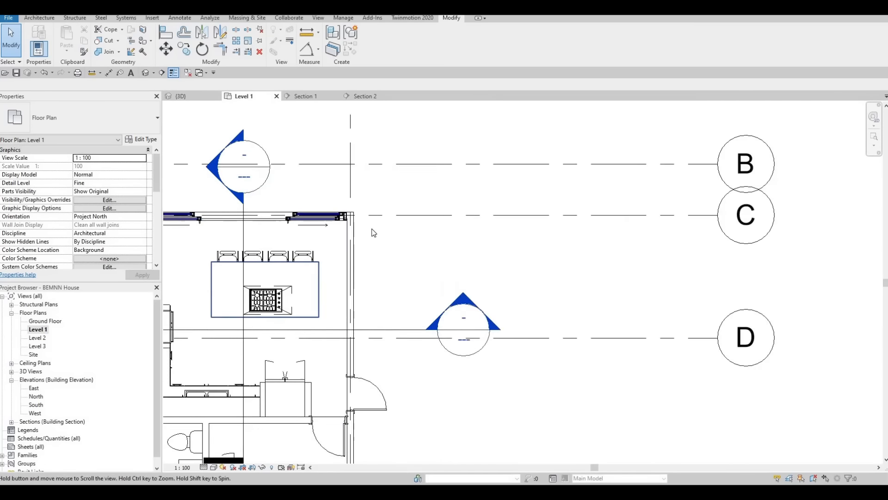
pyautogui.scroll(-2, 405, 245)
pyautogui.scroll(2, 405, 246)
pyautogui.moveTo(405, 246)
pyautogui.mouseDown(button='middle')
pyautogui.moveTo(479, 234)
pyautogui.moveTo(487, 273)
pyautogui.mouseUp(button='middle')
pyautogui.scroll(-2, 462, 353)
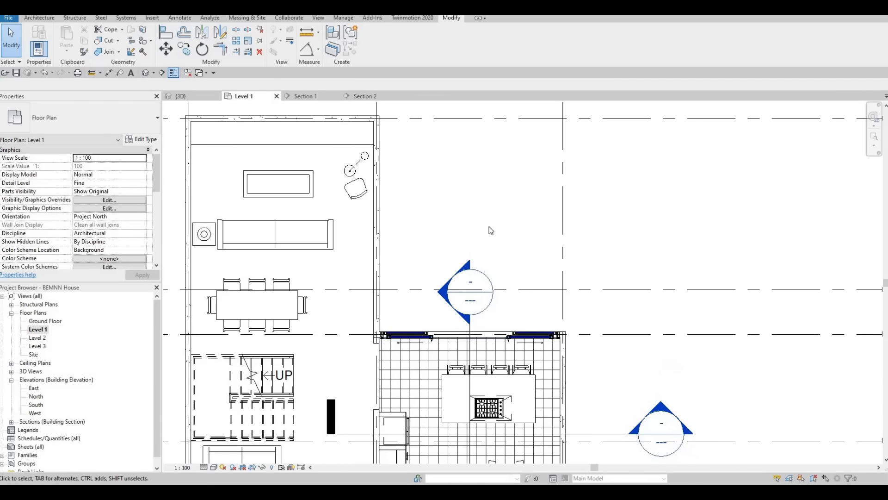
pyautogui.moveTo(468, 242); pyautogui.dragTo(433, 219, button='middle')
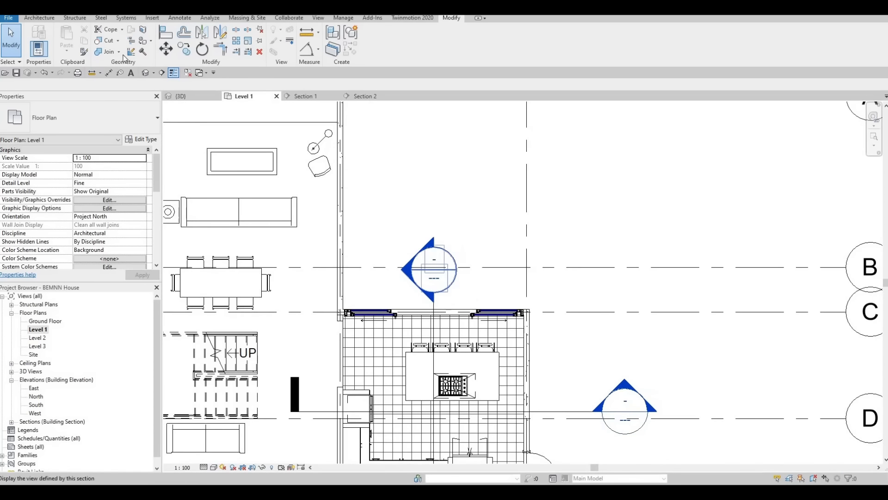
pyautogui.click(43, 18)
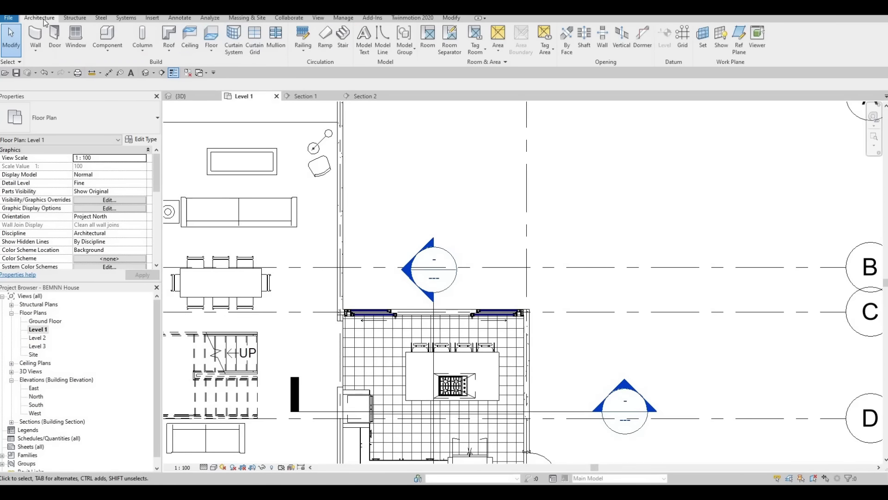
pyautogui.click(212, 36)
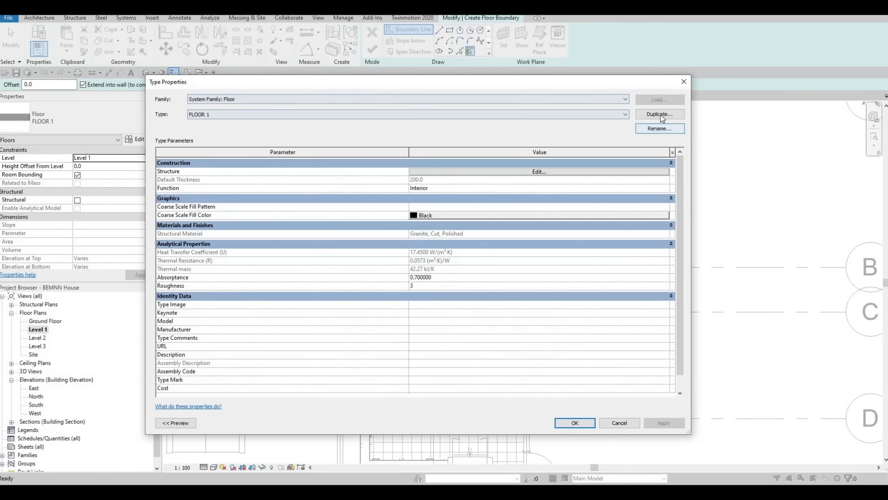
pyautogui.click(661, 115)
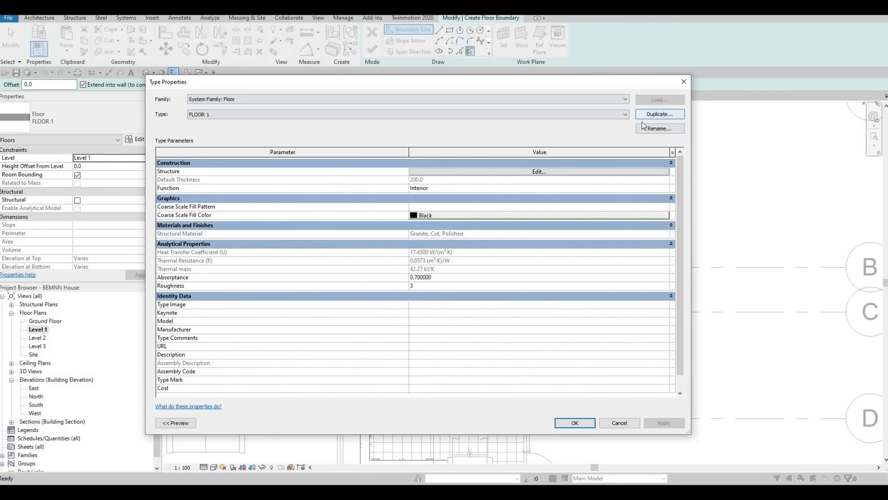
pyautogui.press('Return')
# Set the structure layer of FLOOR 2 to the material Pine from the AEC Materials Wood library.
pyautogui.click(512, 171)
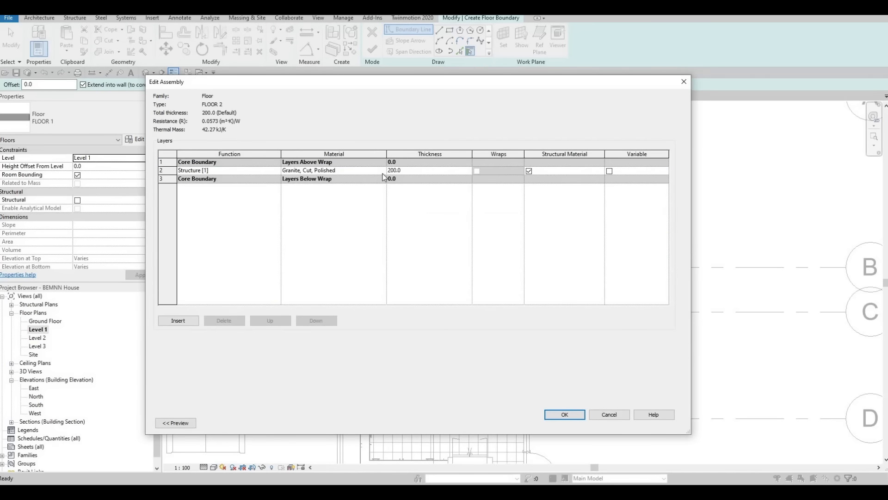
pyautogui.click(383, 170)
pyautogui.click(383, 170)
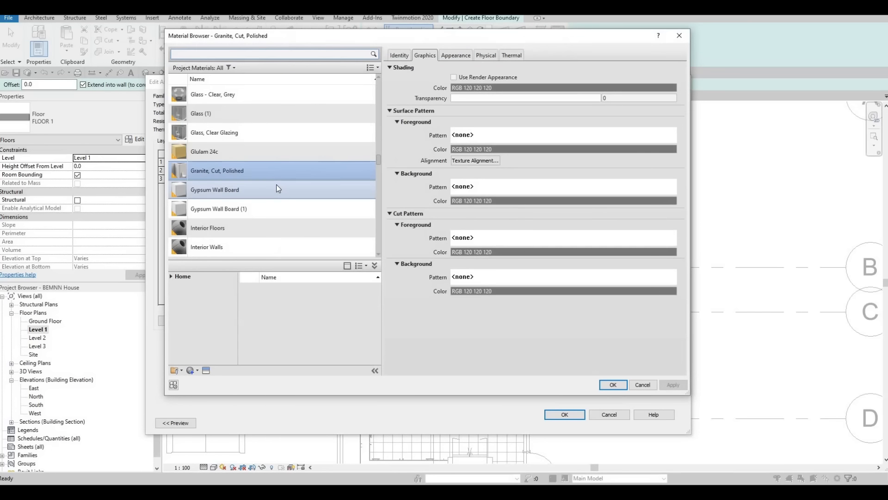
pyautogui.scroll(-4, 257, 207)
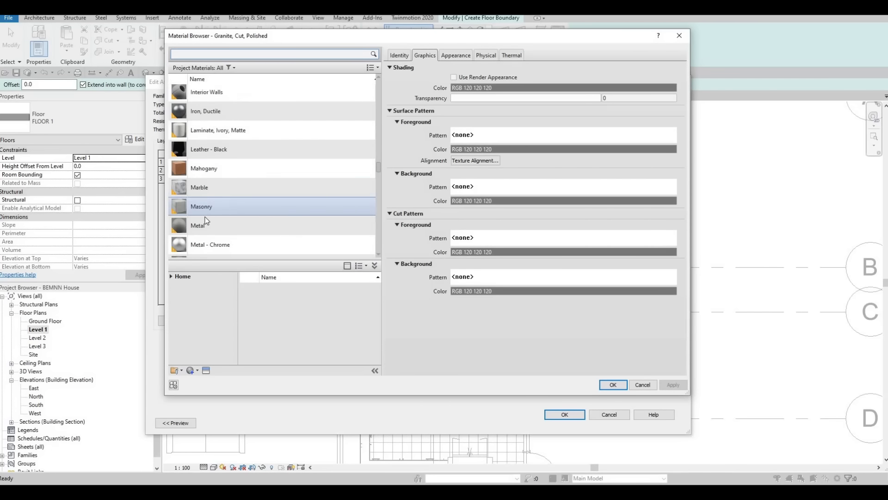
pyautogui.click(170, 277)
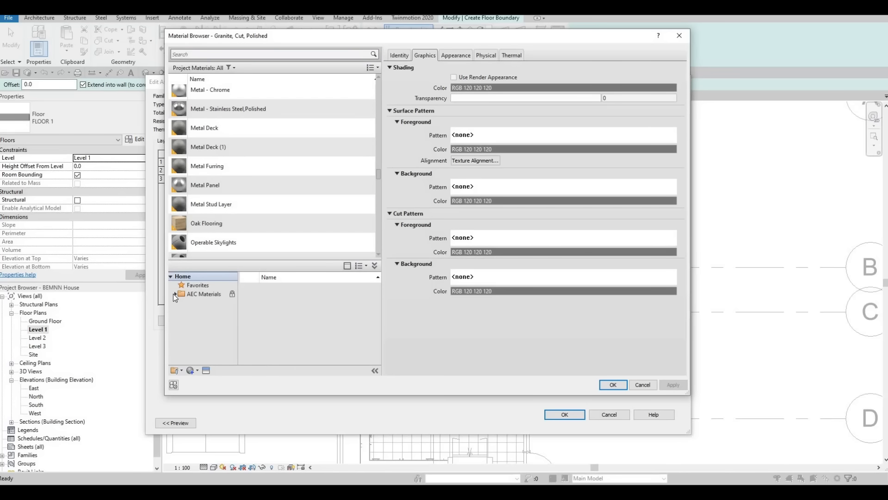
pyautogui.scroll(-4, 182, 317)
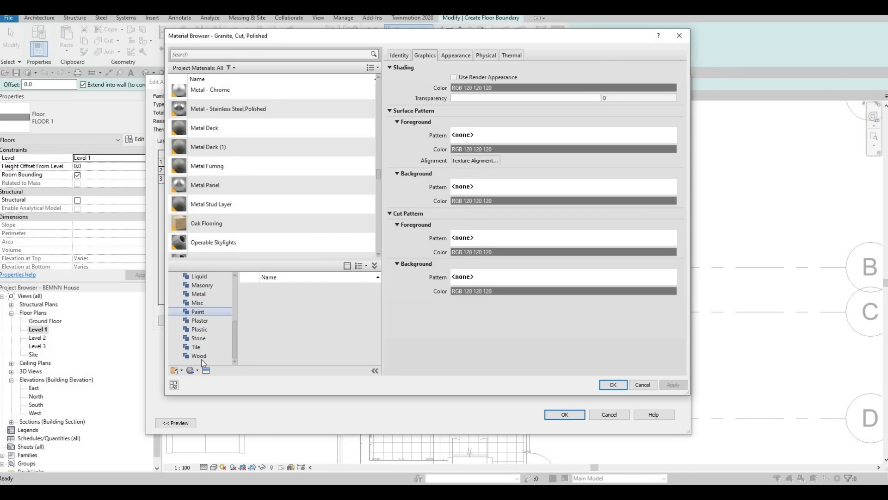
pyautogui.click(200, 356)
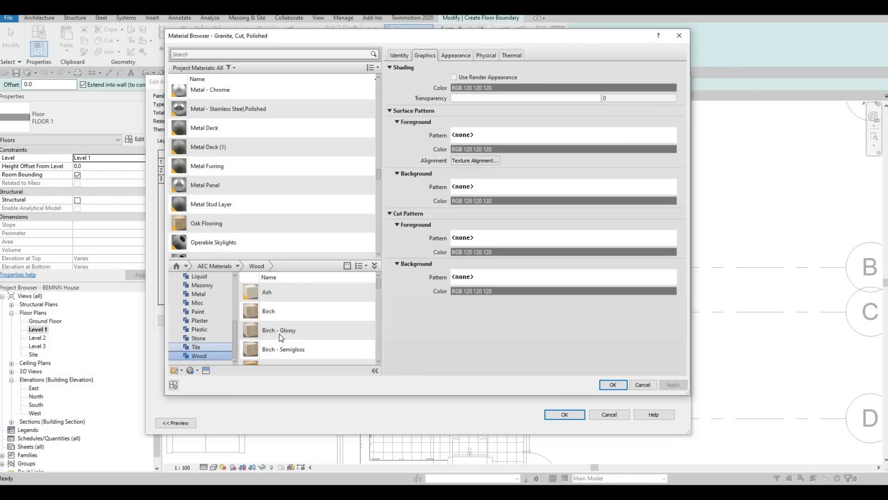
pyautogui.scroll(-5, 280, 335)
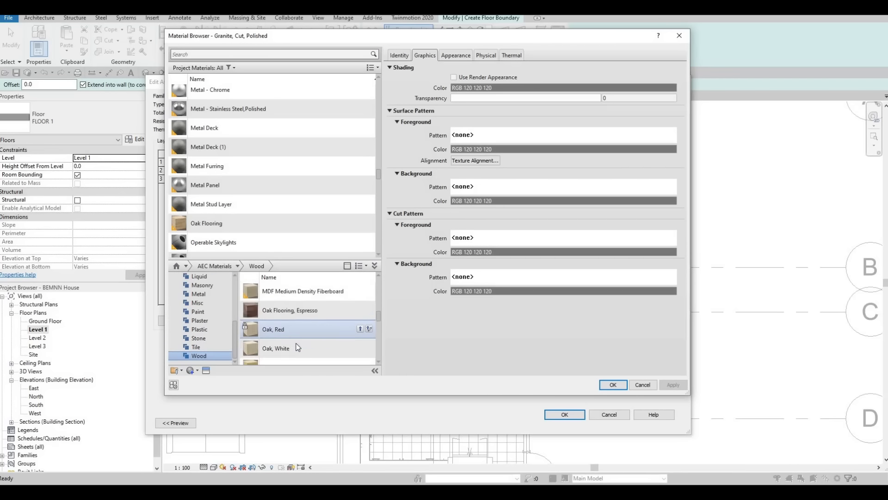
pyautogui.scroll(-1, 296, 347)
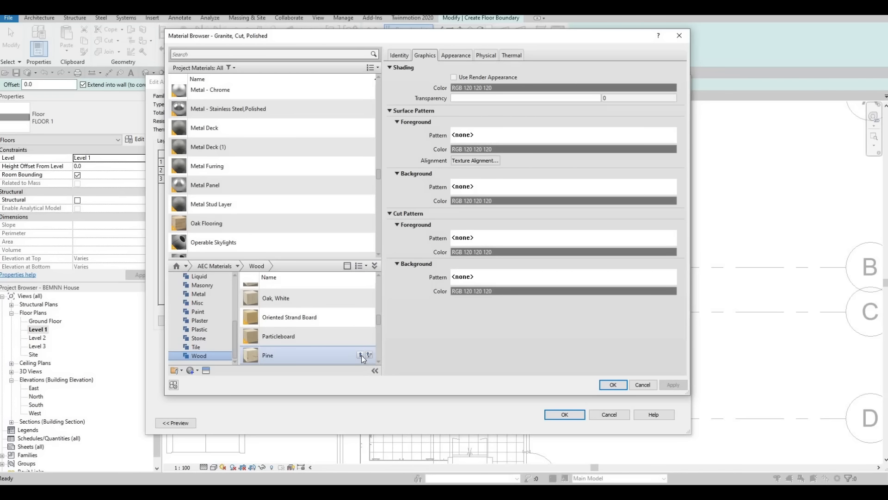
pyautogui.click(360, 354)
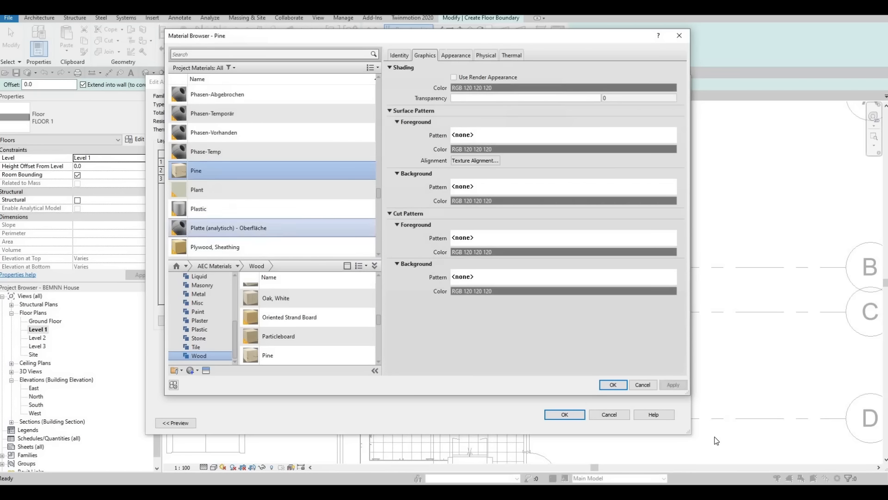
pyautogui.click(615, 384)
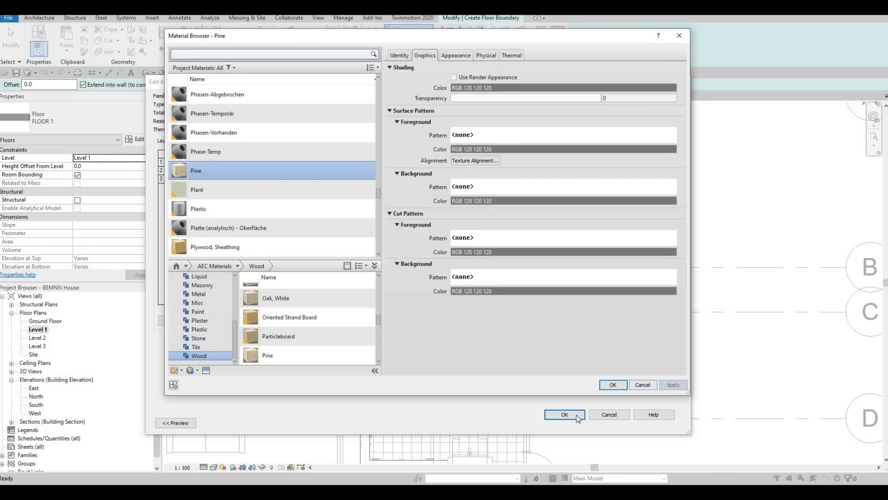
pyautogui.click(580, 415)
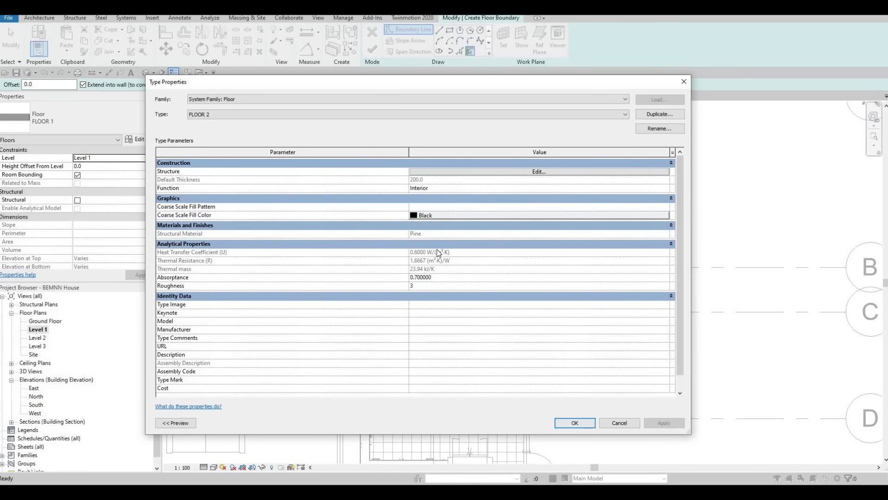
pyautogui.press('Return')
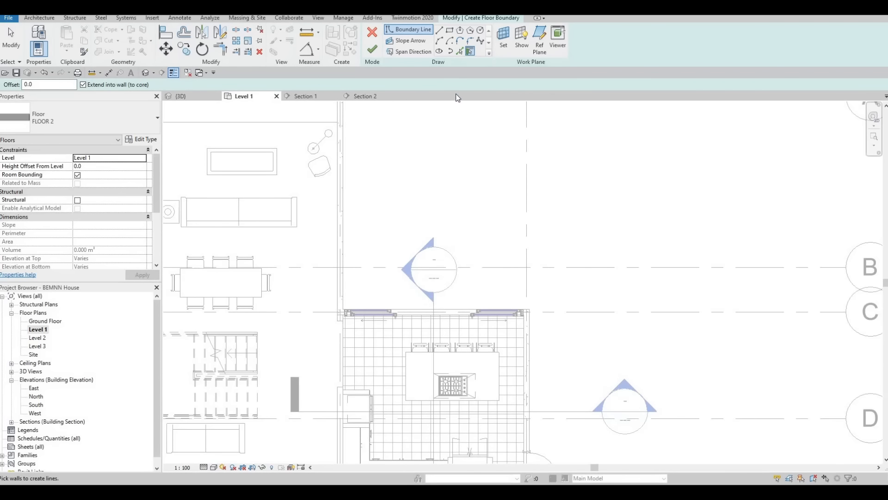
# Sketch a rectangular floor boundary about 4905 by 3265 mm outside the kitchen's sliding doors, from the house wall corner to the exterior wall line.
pyautogui.press('l')
pyautogui.press('i')
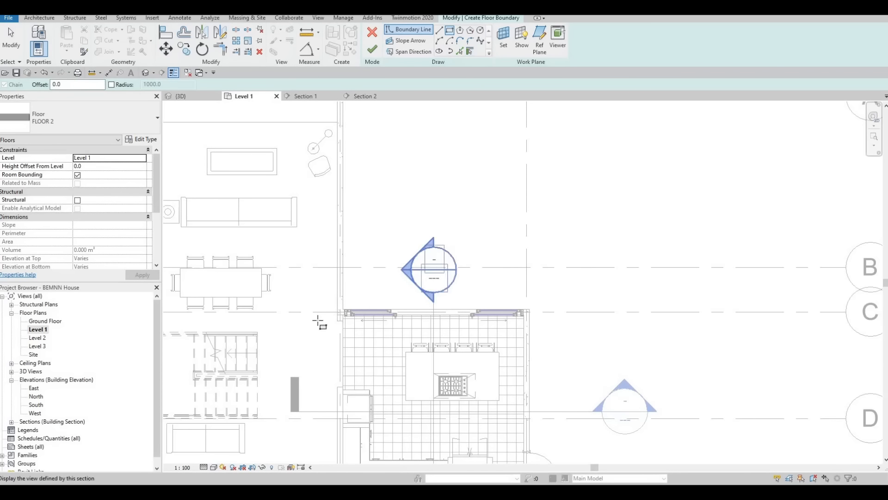
pyautogui.scroll(5, 313, 337)
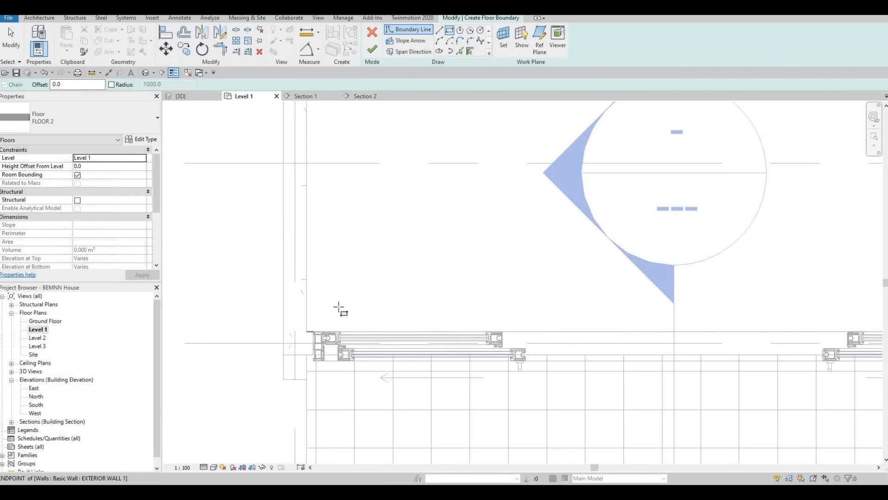
pyautogui.click(339, 309)
pyautogui.scroll(-3, 512, 288)
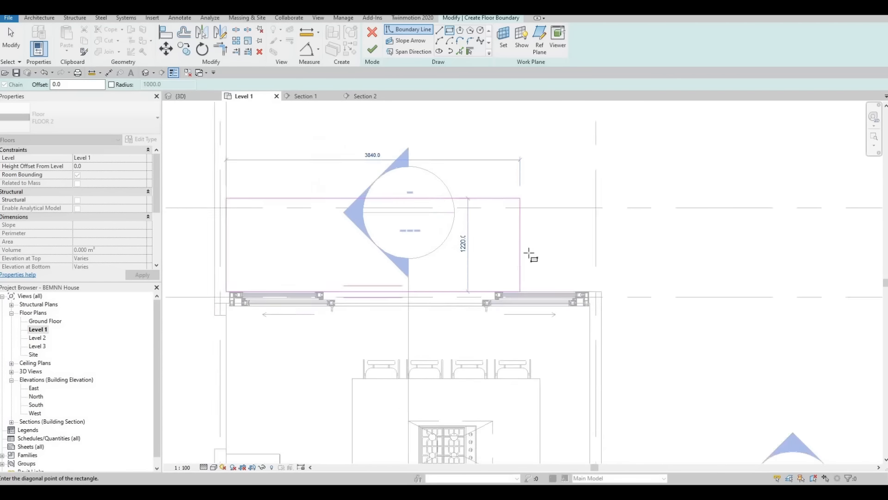
pyautogui.moveTo(529, 253); pyautogui.dragTo(507, 321, button='middle')
pyautogui.scroll(-2, 513, 301)
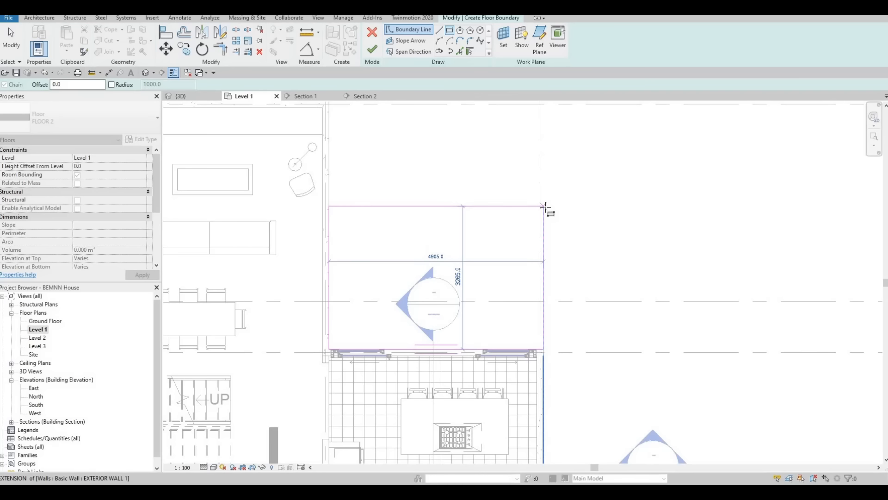
pyautogui.click(543, 206)
pyautogui.scroll(-3, 467, 292)
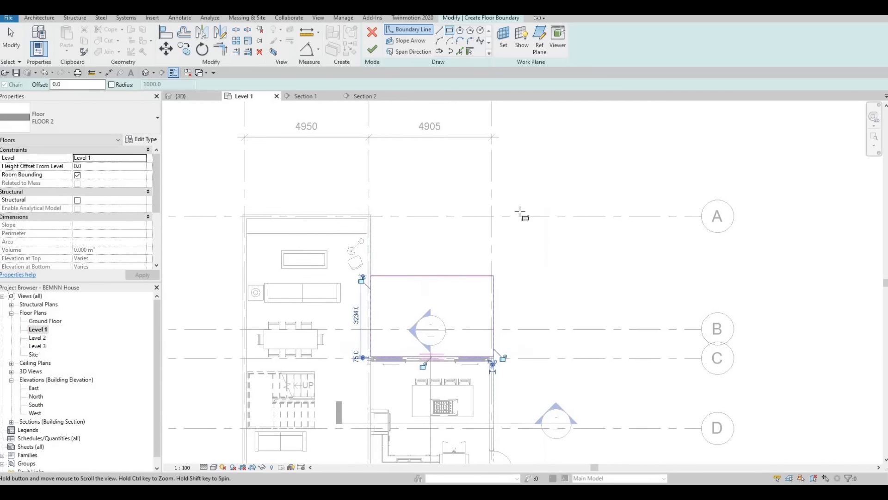
pyautogui.moveTo(511, 220); pyautogui.dragTo(540, 175, button='middle')
pyautogui.press('Escape')
pyautogui.press('Escape')
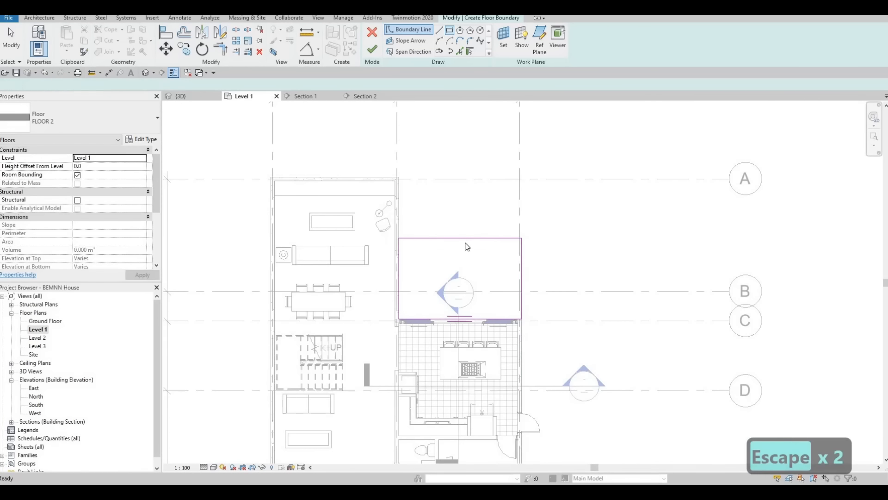
# Move the floor boundary's outer edge closer to the kitchen's sliding doors and finish the floor.
pyautogui.click(463, 252)
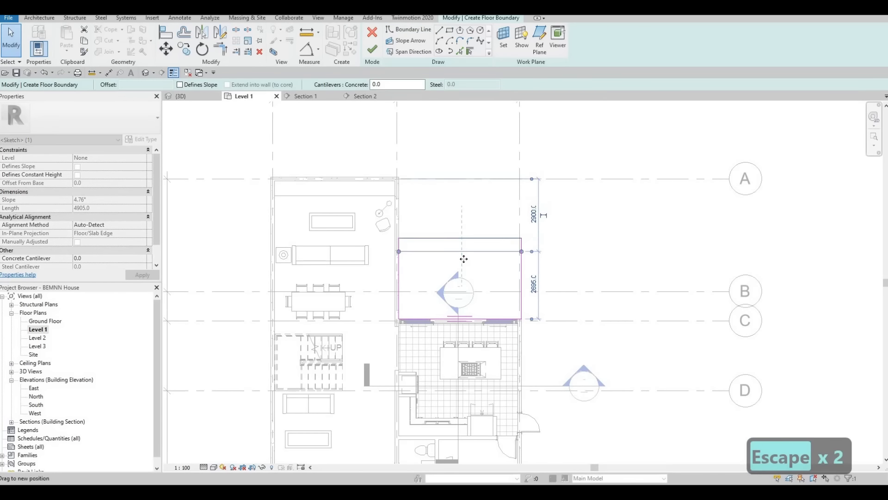
pyautogui.press('Escape')
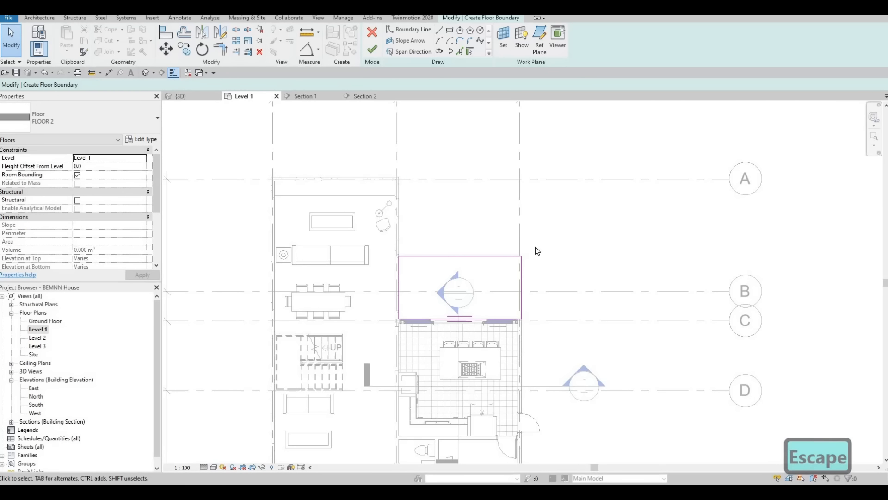
pyautogui.scroll(-2, 524, 207)
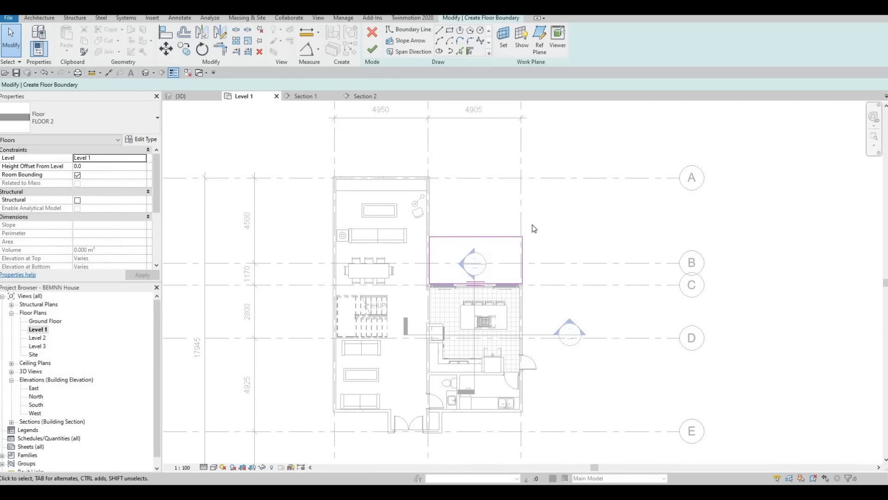
pyautogui.scroll(2, 511, 230)
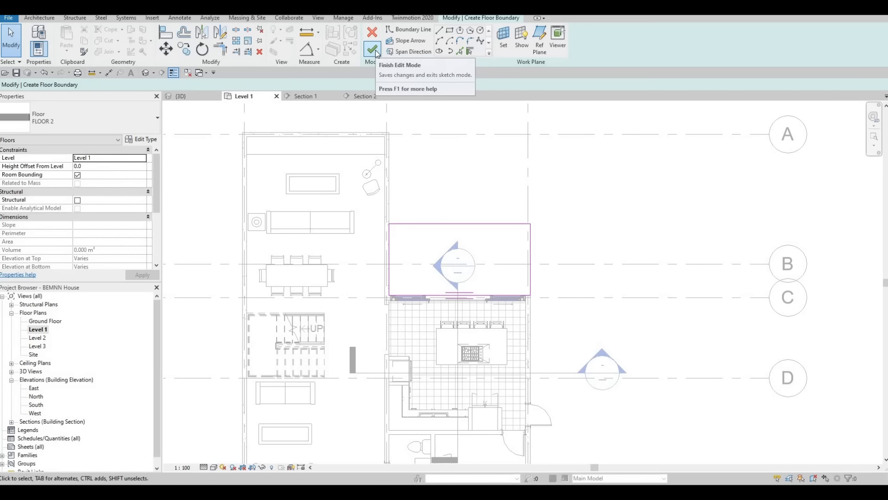
pyautogui.click(373, 49)
pyautogui.press('Escape')
pyautogui.press('Escape')
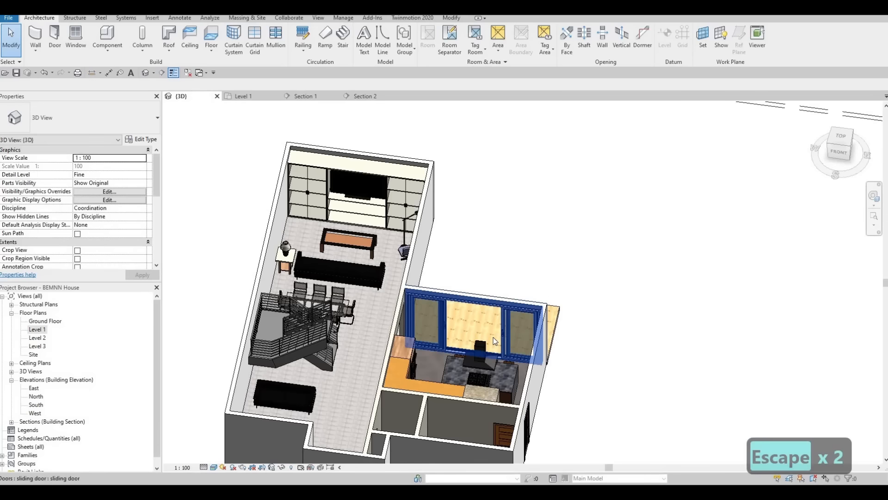
# Examine the new pine floor outside the kitchen from above and below in the 3D view.
pyautogui.keyDown('shift'); pyautogui.moveTo(493, 337); pyautogui.dragTo(217, 210, button='middle'); pyautogui.keyUp('shift')
pyautogui.scroll(3, 361, 292)
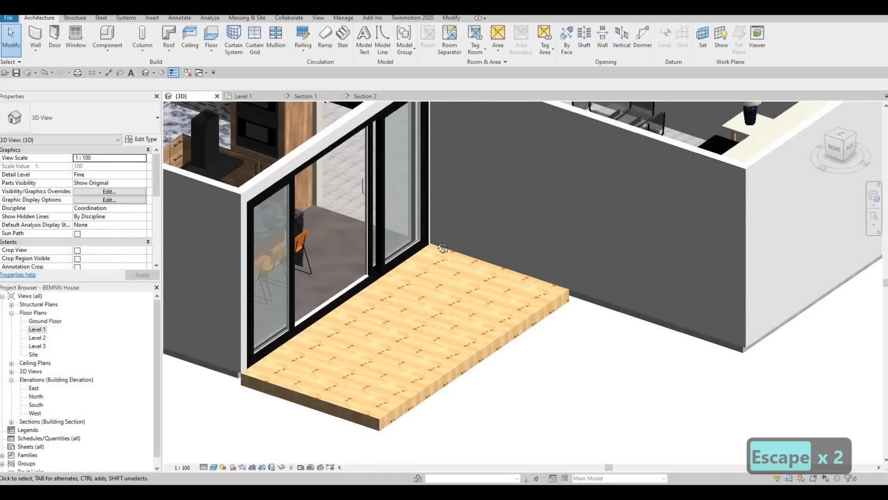
pyautogui.keyDown('shift'); pyautogui.moveTo(375, 282); pyautogui.dragTo(385, 265, button='middle'); pyautogui.keyUp('shift')
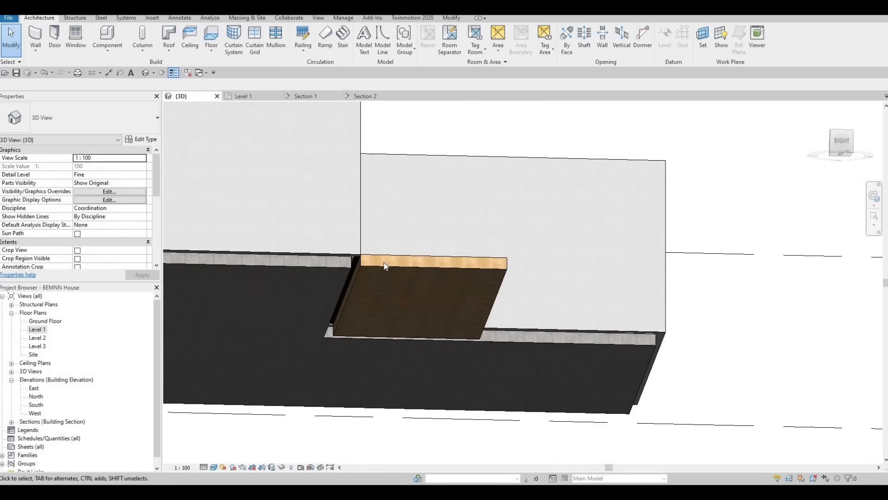
# Open the pine floor's boundary for editing in the Level 1 plan at the kitchen's sliding doors.
pyautogui.click(377, 228)
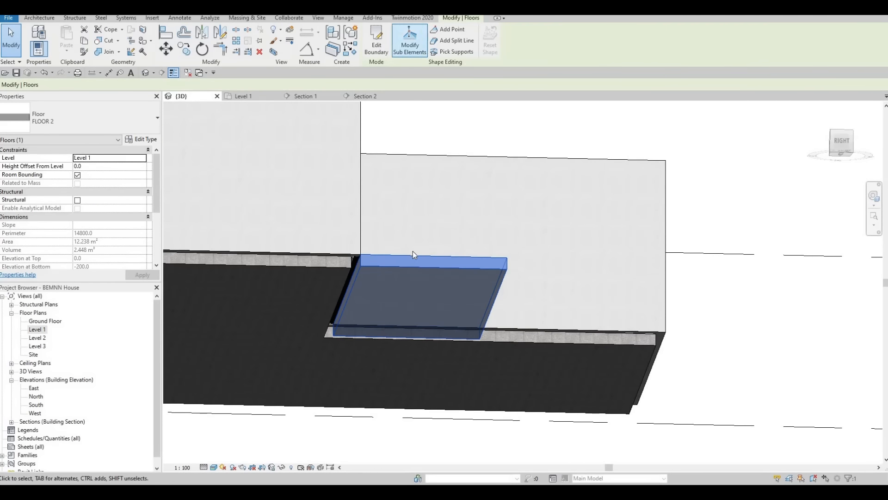
pyautogui.doubleClick(366, 289)
pyautogui.keyDown('shift'); pyautogui.moveTo(332, 334); pyautogui.dragTo(337, 377, button='middle'); pyautogui.keyUp('shift')
pyautogui.doubleClick(37, 329)
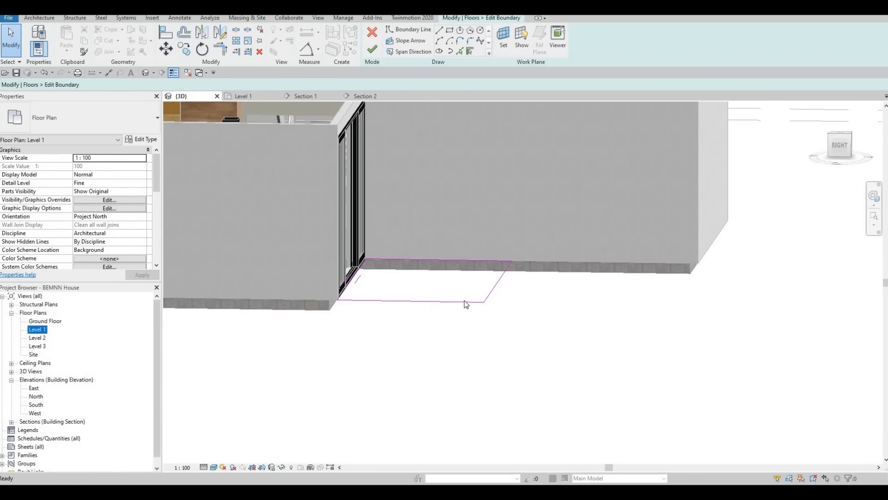
pyautogui.scroll(5, 346, 301)
pyautogui.moveTo(334, 300); pyautogui.dragTo(418, 331, button='middle')
pyautogui.scroll(3, 388, 315)
pyautogui.moveTo(609, 293); pyautogui.dragTo(521, 293, button='middle')
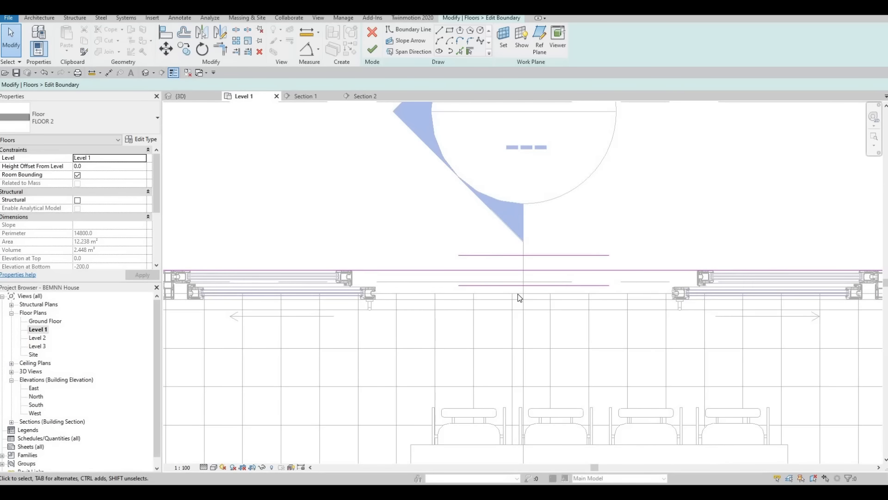
# Align the pine floor boundary's door-side edge with the kitchen tiling's edge under the sliding doors and finish the floor.
pyautogui.press('a')
pyautogui.press('l')
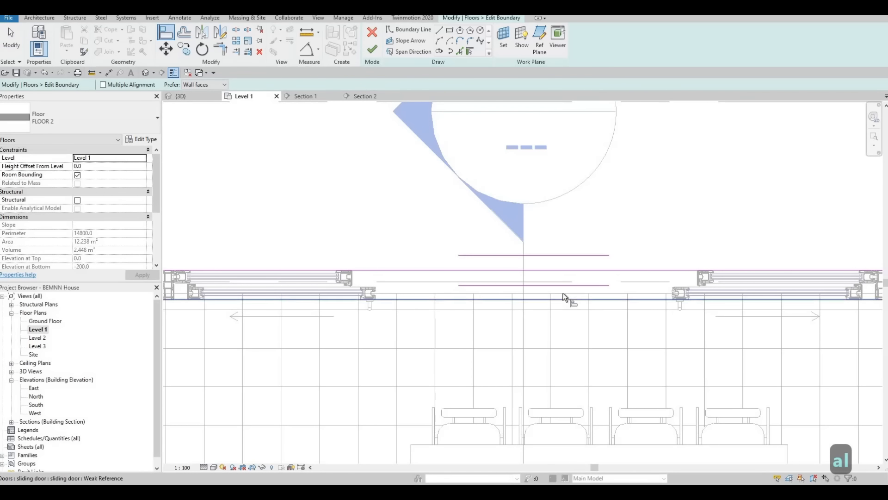
pyautogui.press('Tab')
pyautogui.click(573, 276)
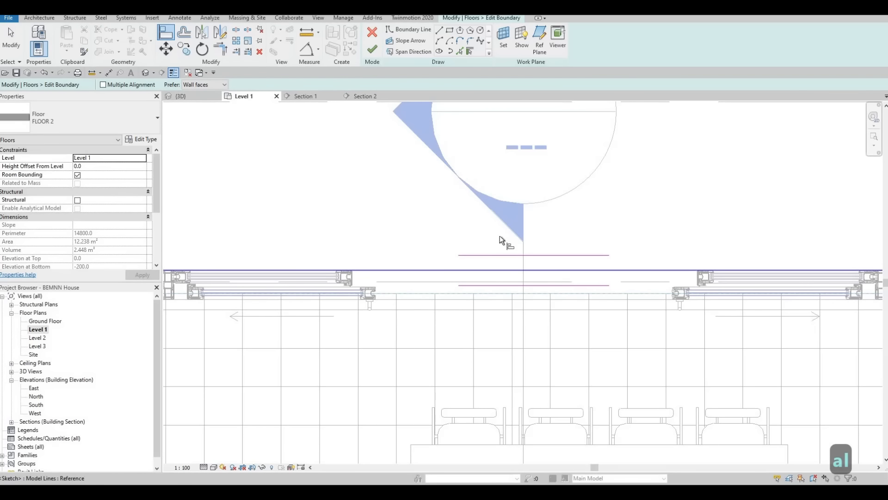
pyautogui.click(502, 270)
pyautogui.press('Escape')
pyautogui.press('Escape')
pyautogui.click(372, 49)
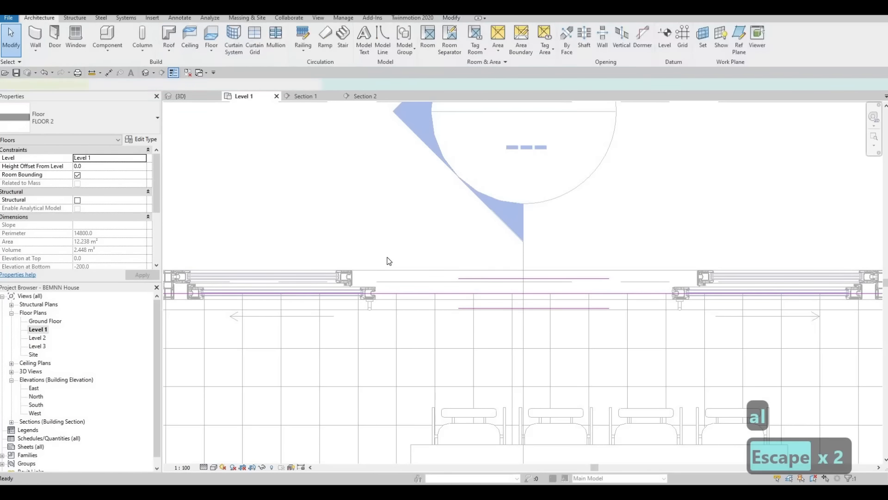
pyautogui.scroll(-4, 388, 256)
pyautogui.press('Escape')
pyautogui.press('Escape')
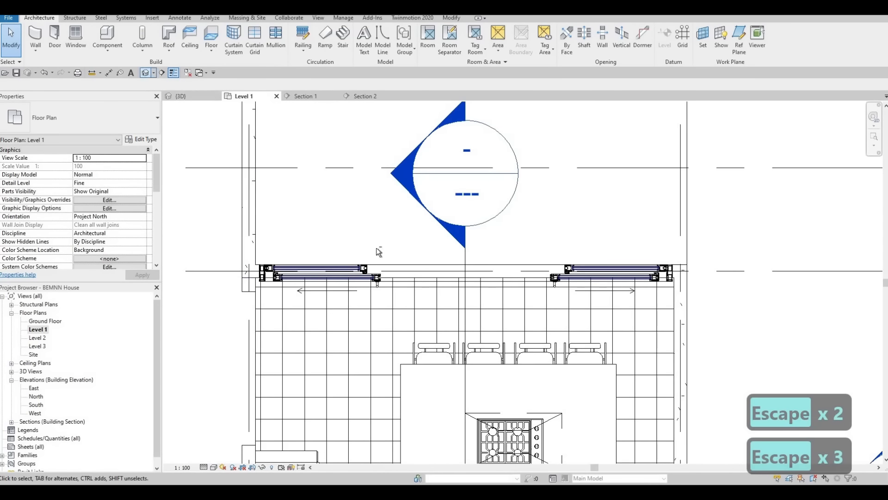
# Examine the pine floor's edge at the sliding doors and the kitchen interior in the 3D view.
pyautogui.click(181, 96)
pyautogui.keyDown('shift'); pyautogui.moveTo(395, 201); pyautogui.dragTo(236, 223, button='middle'); pyautogui.keyUp('shift')
pyautogui.scroll(6, 240, 223)
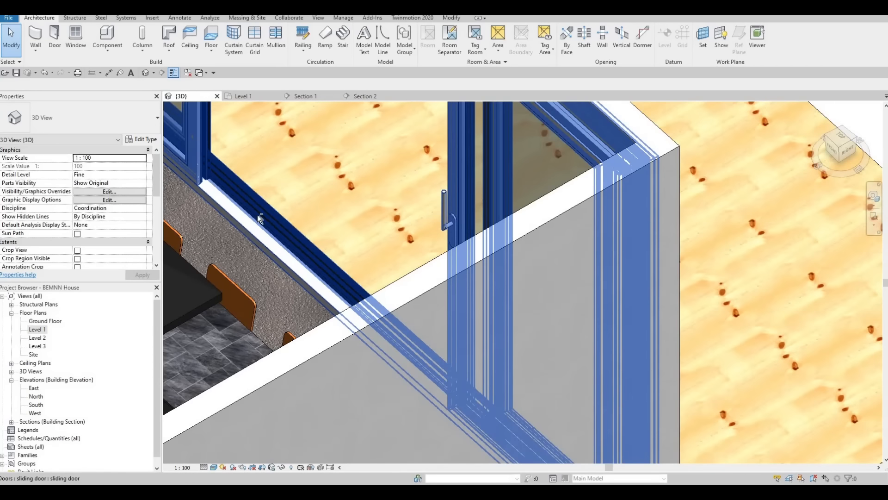
pyautogui.scroll(-3, 288, 260)
pyautogui.scroll(-3, 335, 254)
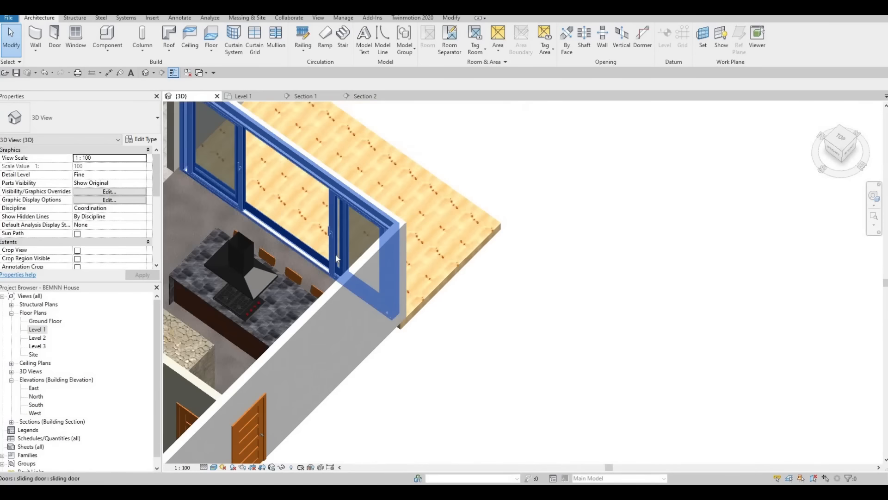
pyautogui.keyDown('shift'); pyautogui.moveTo(335, 254); pyautogui.dragTo(343, 248, button='middle'); pyautogui.keyUp('shift')
pyautogui.keyDown('shift'); pyautogui.moveTo(312, 278); pyautogui.dragTo(343, 264, button='middle'); pyautogui.keyUp('shift')
pyautogui.scroll(1, 277, 236)
pyautogui.moveTo(252, 230); pyautogui.dragTo(241, 240, button='middle')
pyautogui.keyDown('shift'); pyautogui.moveTo(277, 266); pyautogui.dragTo(371, 281, button='middle'); pyautogui.keyUp('shift')
pyautogui.scroll(-2, 377, 319)
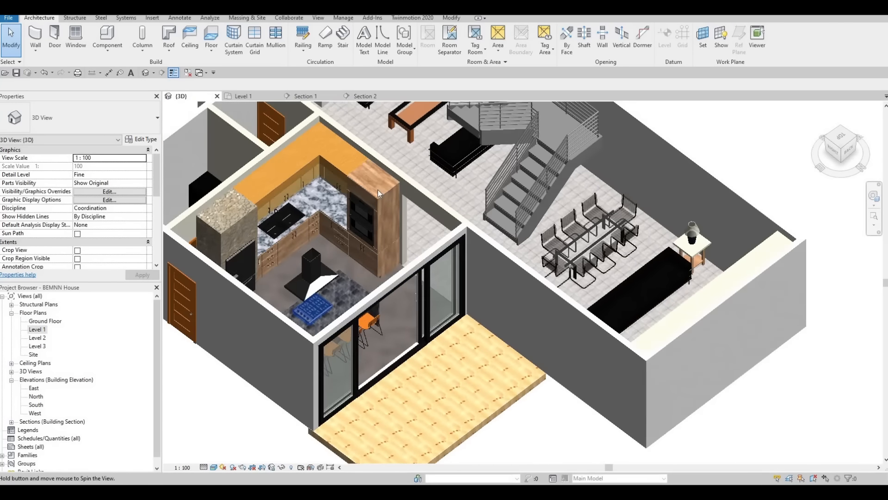
pyautogui.keyDown('shift'); pyautogui.moveTo(324, 314); pyautogui.dragTo(476, 377, button='middle'); pyautogui.keyUp('shift')
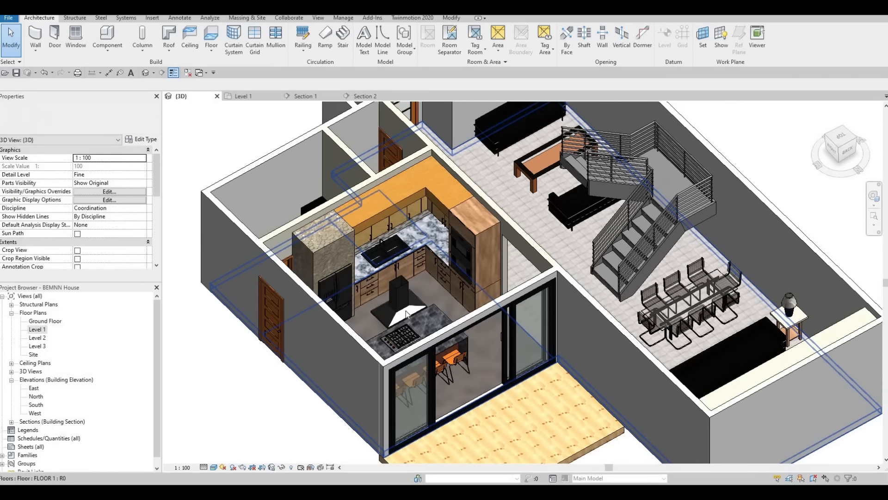
pyautogui.scroll(2, 393, 297)
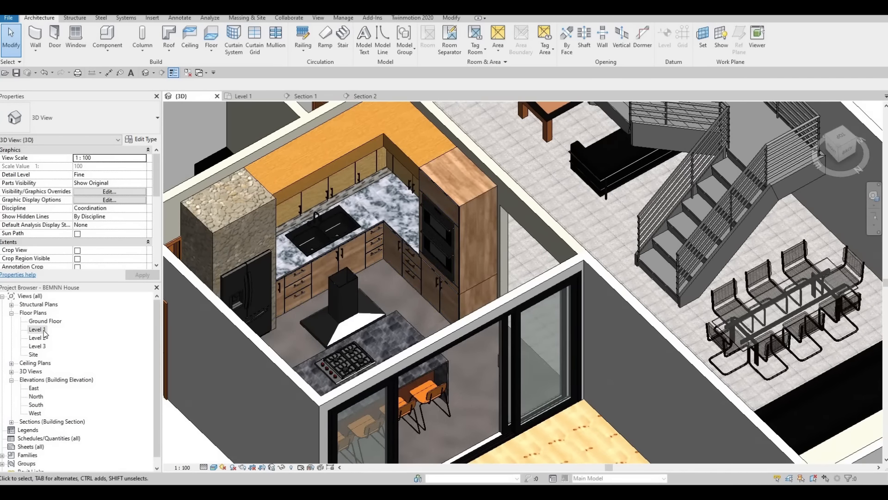
# Start a new wall of type Curtain Wall in the Level 1 floor plan.
pyautogui.scroll(-3, 345, 340)
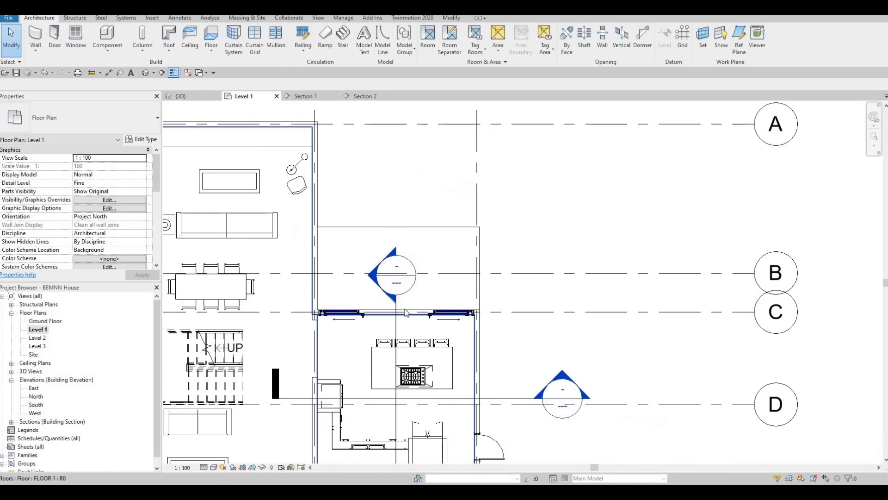
pyautogui.moveTo(347, 292); pyautogui.dragTo(441, 241, button='middle')
pyautogui.scroll(-3, 429, 216)
pyautogui.scroll(2, 429, 216)
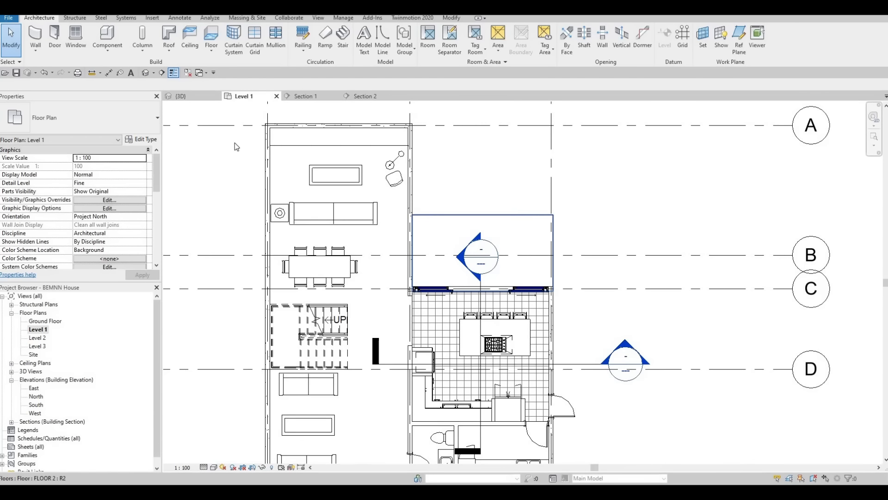
pyautogui.click(39, 32)
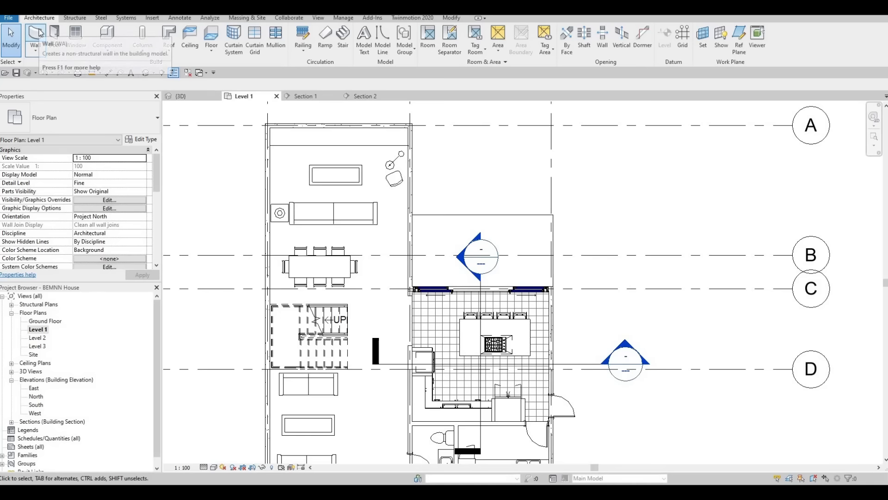
pyautogui.click(138, 128)
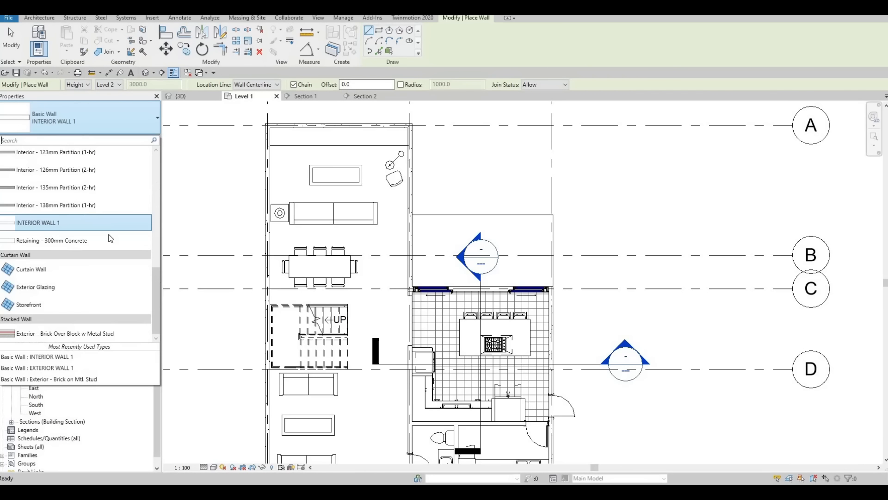
pyautogui.click(78, 267)
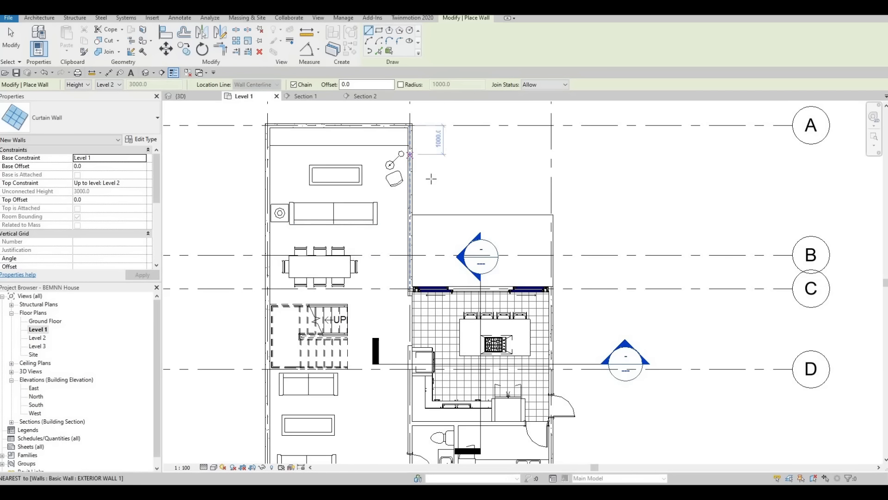
# Draw a curtain wall in the living room's exterior wall from about 900 mm below grid A to just above the kitchen's sliding doors.
pyautogui.scroll(5, 420, 178)
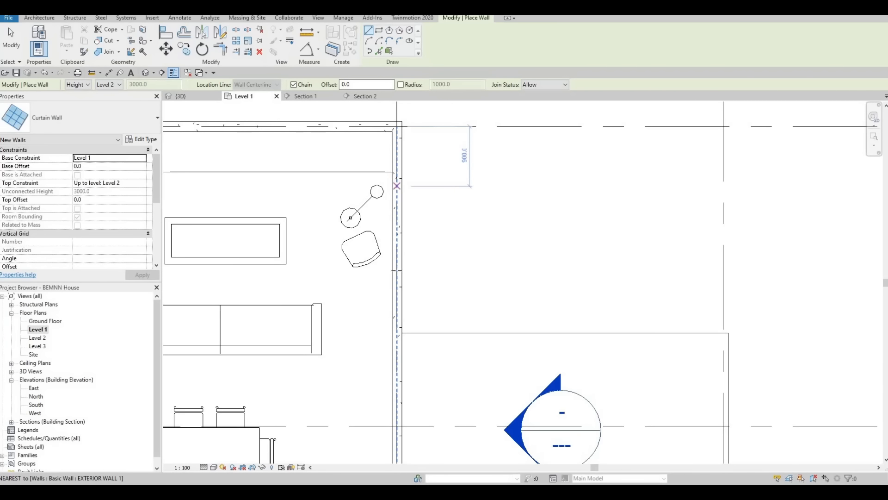
pyautogui.click(397, 186)
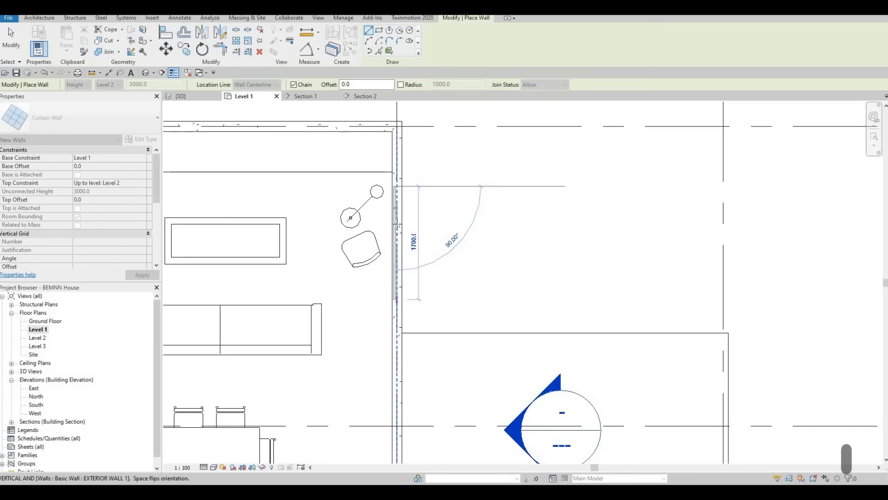
pyautogui.scroll(4, 398, 199)
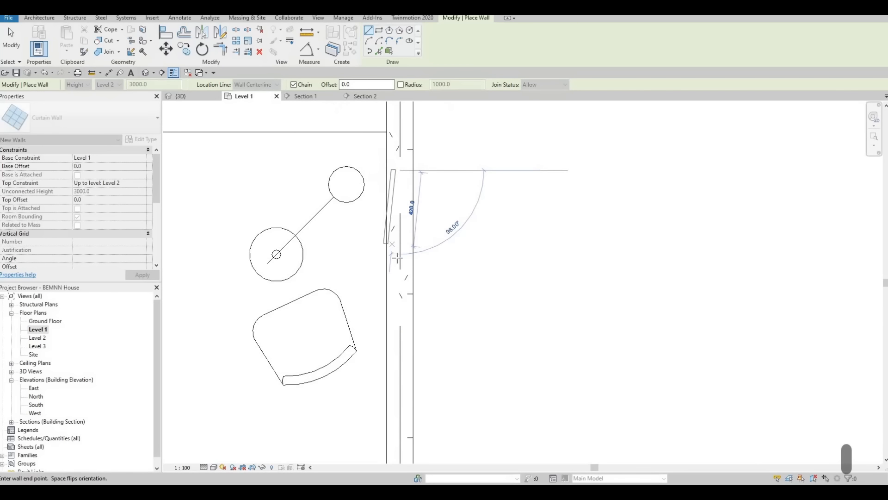
pyautogui.scroll(-2, 418, 396)
pyautogui.moveTo(418, 395); pyautogui.dragTo(419, 132, button='middle')
pyautogui.scroll(-2, 421, 404)
pyautogui.scroll(-1, 419, 277)
pyautogui.scroll(3, 418, 320)
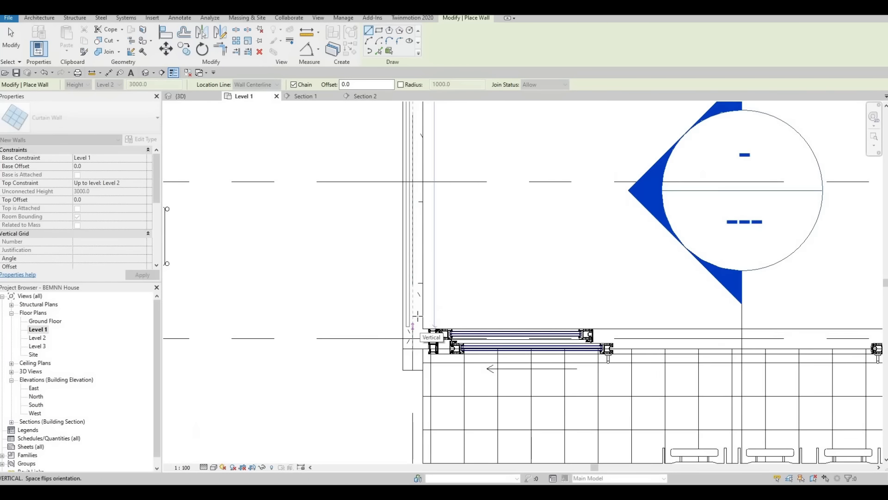
pyautogui.click(430, 278)
pyautogui.press('Escape')
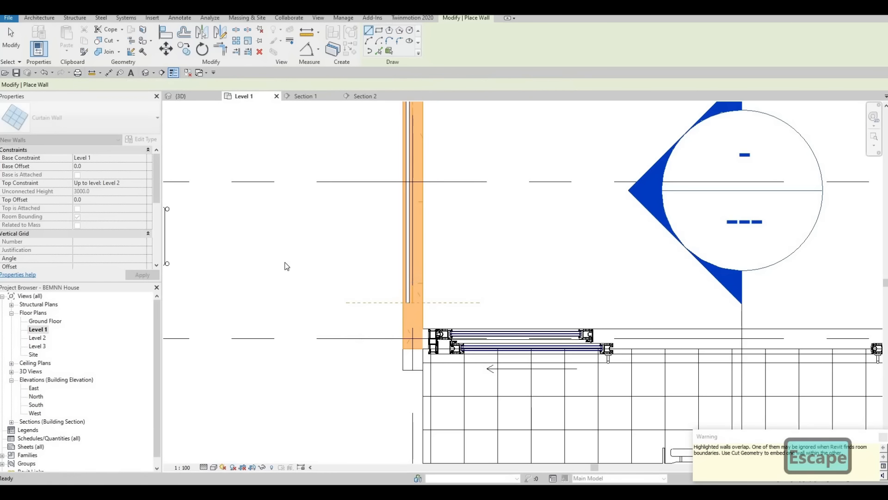
# Draw a curtain wall in the kitchen's outer exterior wall from just below the sliding doors to just above the exterior swing door.
pyautogui.scroll(-2, 393, 279)
pyautogui.moveTo(658, 236); pyautogui.dragTo(492, 210, button='middle')
pyautogui.moveTo(576, 296); pyautogui.dragTo(479, 213, button='middle')
pyautogui.scroll(2, 478, 210)
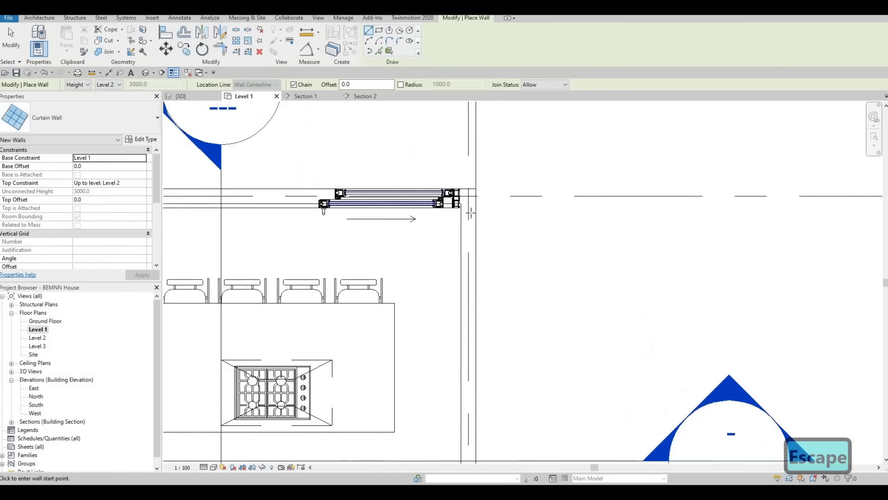
pyautogui.click(469, 213)
pyautogui.moveTo(470, 365); pyautogui.dragTo(469, 174, button='middle')
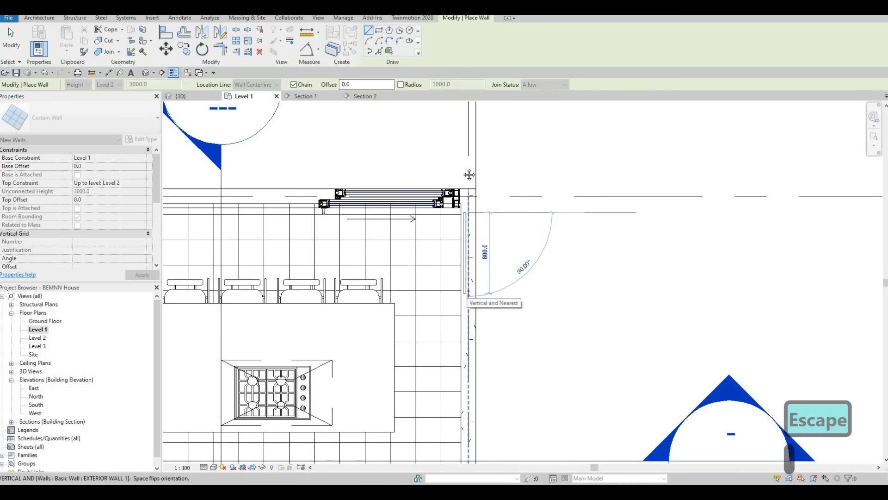
pyautogui.moveTo(464, 360); pyautogui.dragTo(463, 253, button='middle')
pyautogui.scroll(2, 462, 252)
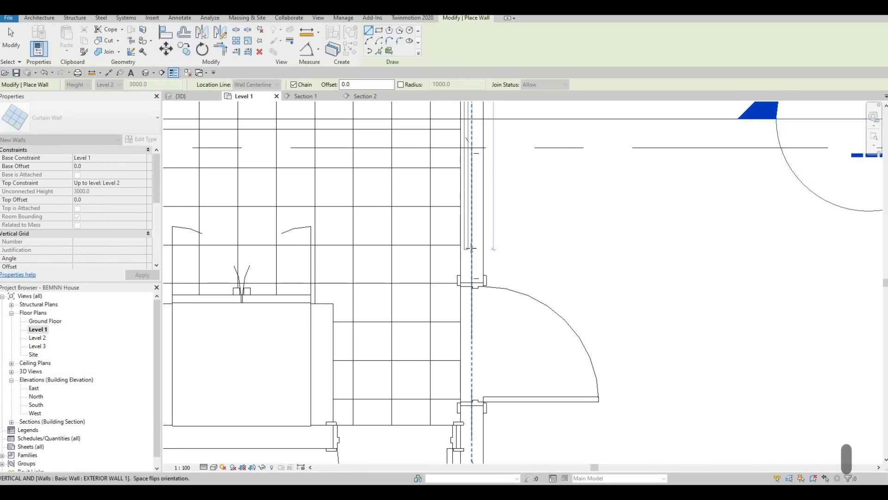
pyautogui.click(471, 249)
pyautogui.press('Escape')
pyautogui.scroll(-4, 430, 225)
pyautogui.press('Escape')
# Draw a curtain wall about 3600 mm long in the lounge's outer side wall, from just below the stairs to near the front corner.
pyautogui.moveTo(389, 272); pyautogui.dragTo(508, 295, button='middle')
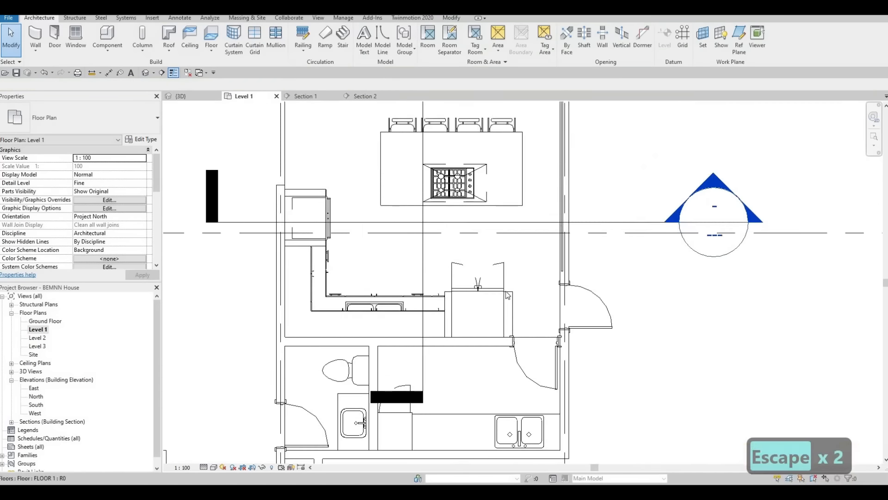
pyautogui.scroll(-2, 508, 295)
pyautogui.moveTo(407, 254); pyautogui.dragTo(540, 298, button='middle')
pyautogui.scroll(-1, 540, 298)
pyautogui.scroll(-1, 470, 240)
pyautogui.moveTo(410, 304); pyautogui.dragTo(412, 265, button='middle')
pyautogui.scroll(1, 375, 278)
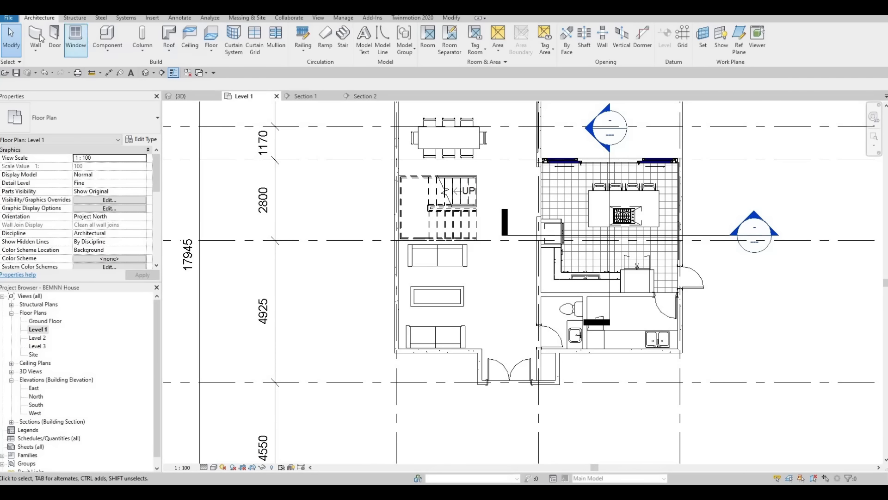
pyautogui.scroll(6, 378, 258)
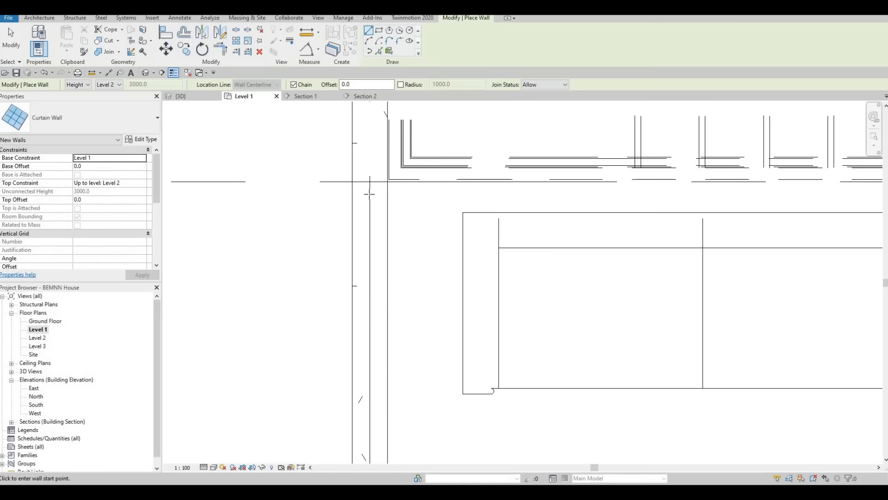
pyautogui.click(370, 193)
pyautogui.moveTo(372, 381); pyautogui.dragTo(374, 262, button='middle')
pyautogui.scroll(-3, 376, 265)
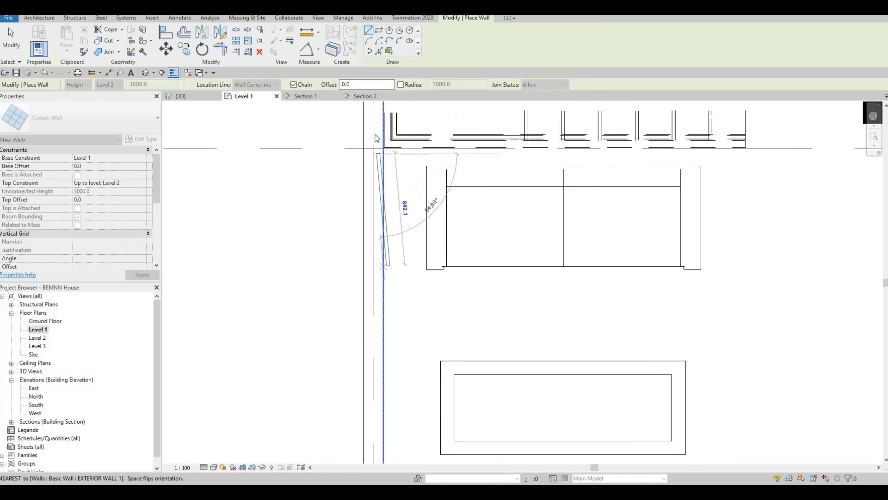
pyautogui.moveTo(374, 353); pyautogui.dragTo(373, 339, button='middle')
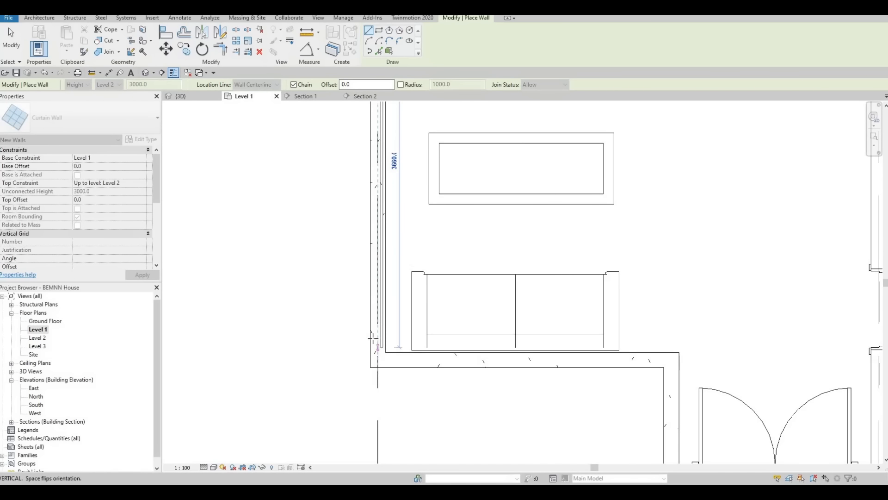
pyautogui.click(385, 356)
pyautogui.press('Escape')
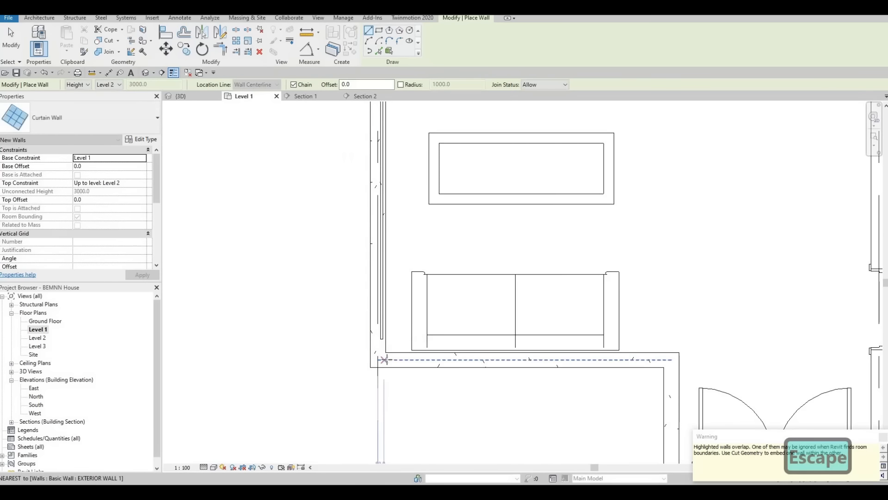
# Draw a curtain wall in the front exterior wall behind the lower sofa, from the inner corner to near the entrance recess.
pyautogui.click(385, 359)
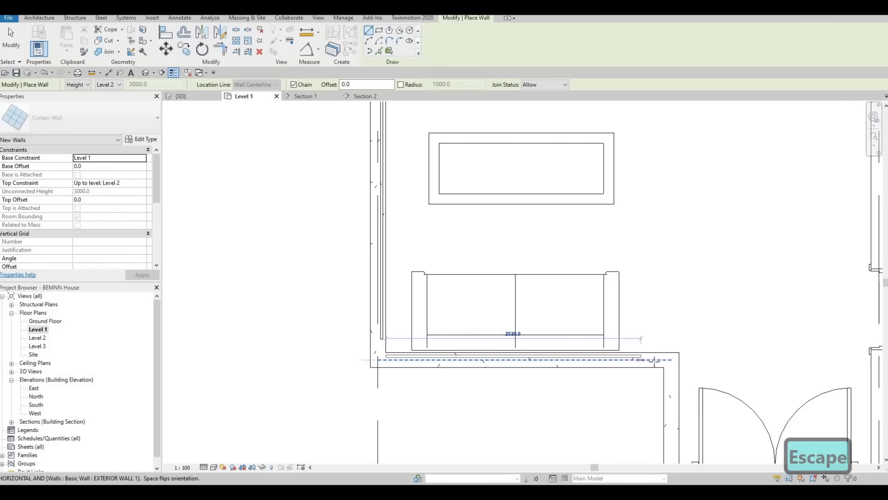
pyautogui.click(655, 354)
pyautogui.press('Escape')
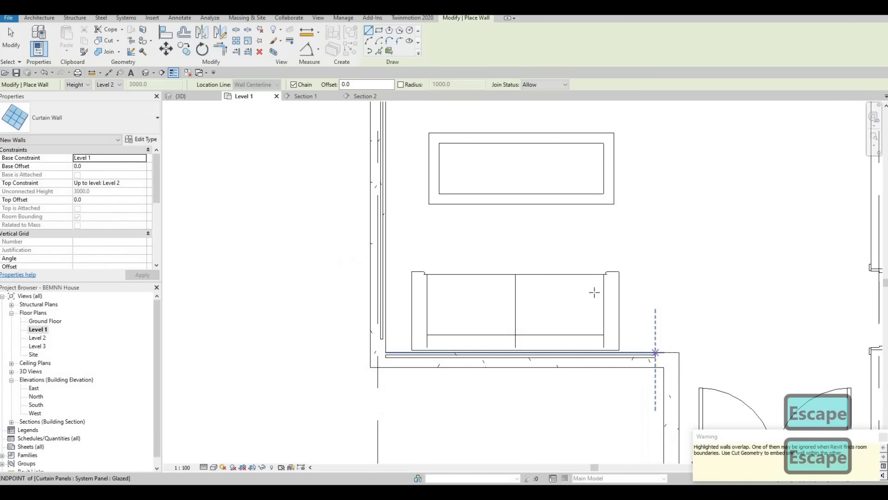
pyautogui.scroll(-5, 478, 236)
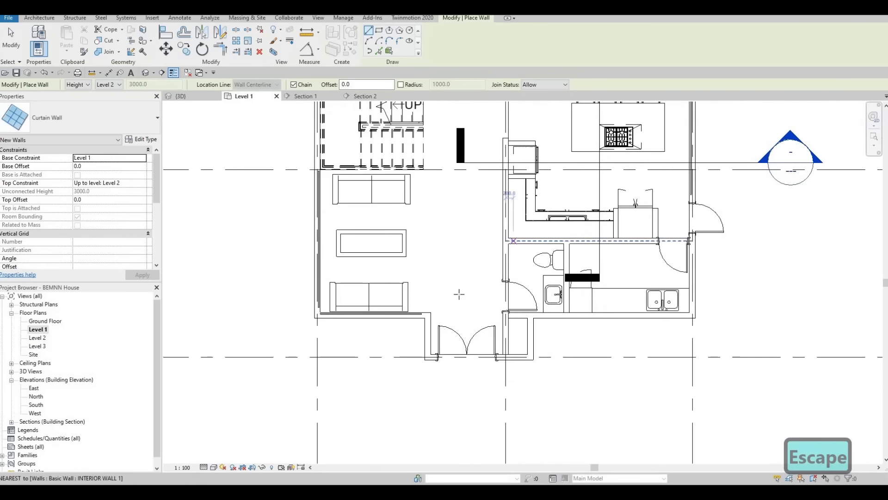
pyautogui.moveTo(459, 295); pyautogui.dragTo(445, 298, button='middle')
pyautogui.scroll(6, 419, 344)
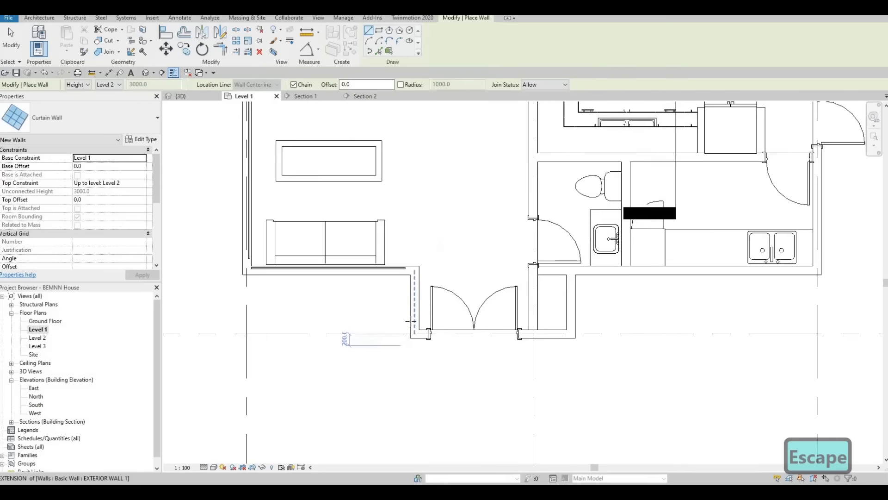
pyautogui.scroll(-6, 443, 324)
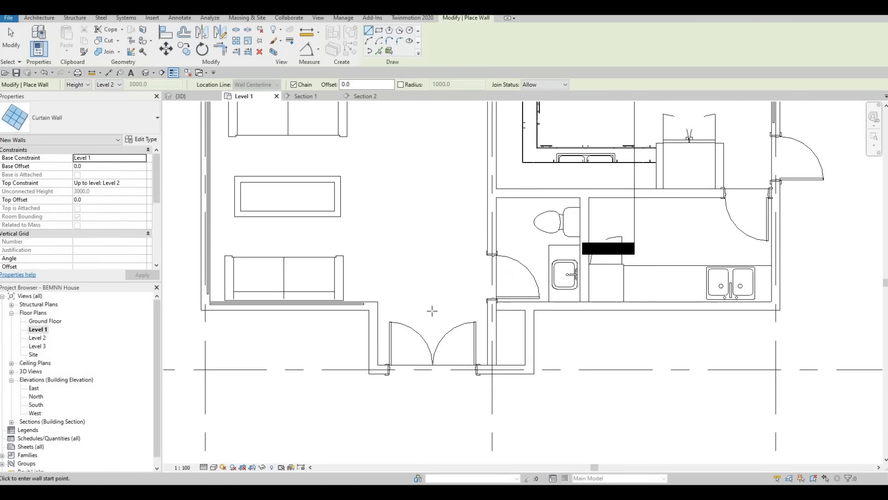
pyautogui.scroll(-3, 417, 296)
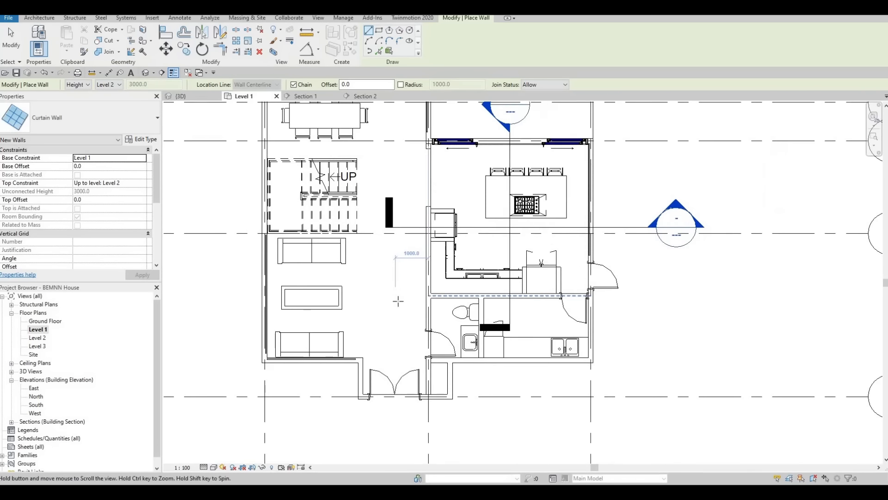
pyautogui.moveTo(379, 296); pyautogui.dragTo(377, 296, button='middle')
pyautogui.scroll(-2, 377, 297)
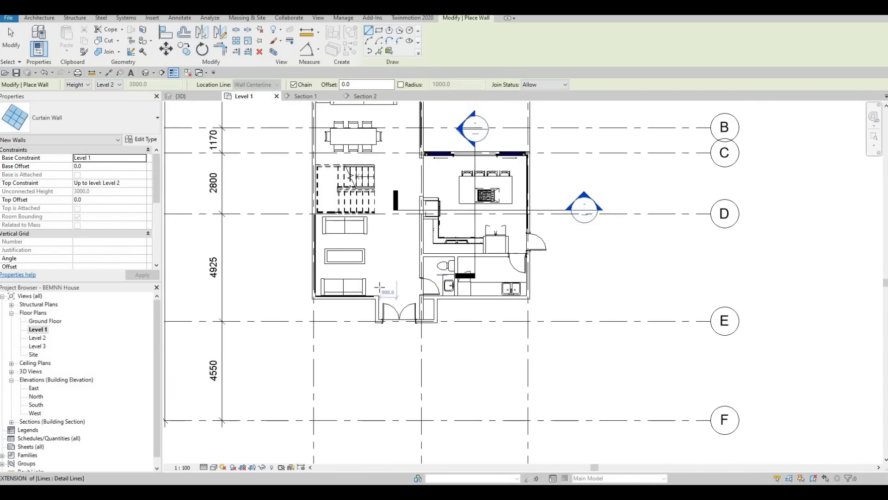
pyautogui.scroll(5, 442, 298)
pyautogui.press('Escape')
pyautogui.scroll(-1, 442, 297)
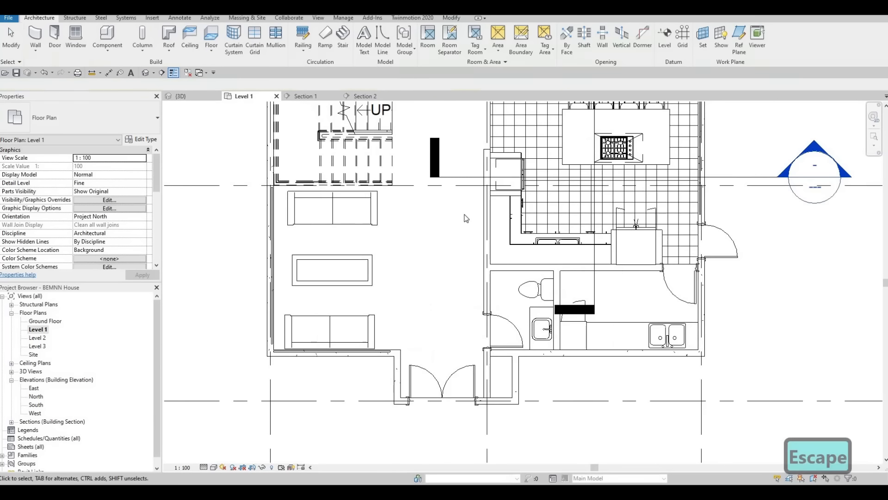
# Load the M_Credenza family from the library's Furniture Storage folder.
pyautogui.click(153, 17)
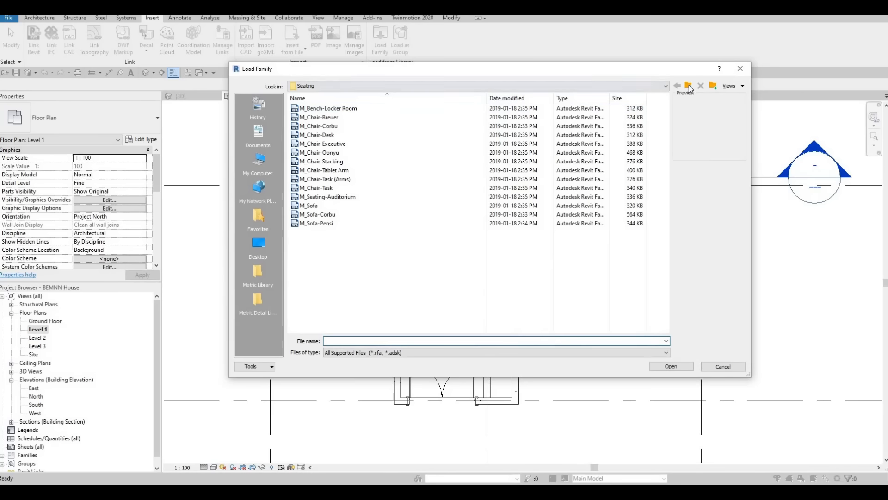
pyautogui.click(689, 86)
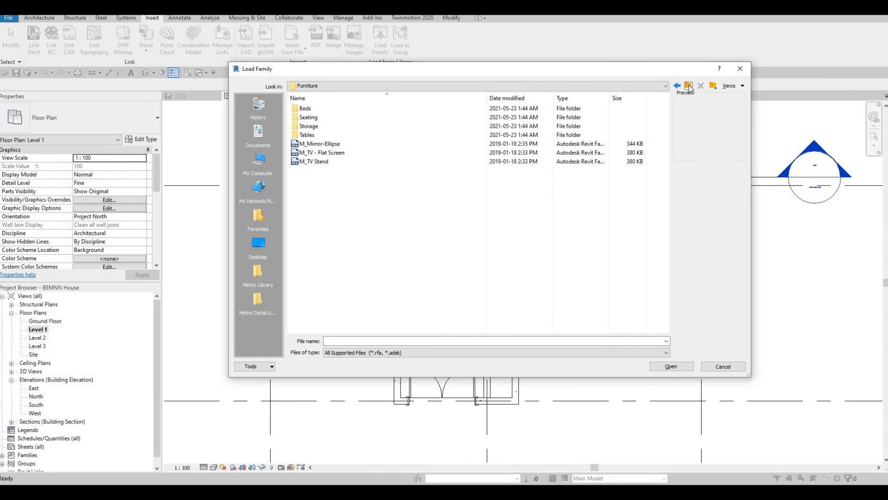
pyautogui.doubleClick(308, 126)
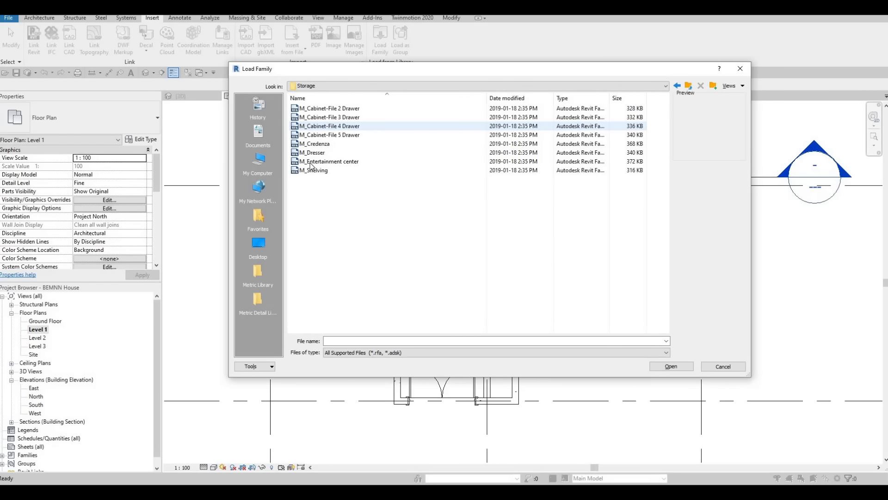
pyautogui.click(323, 144)
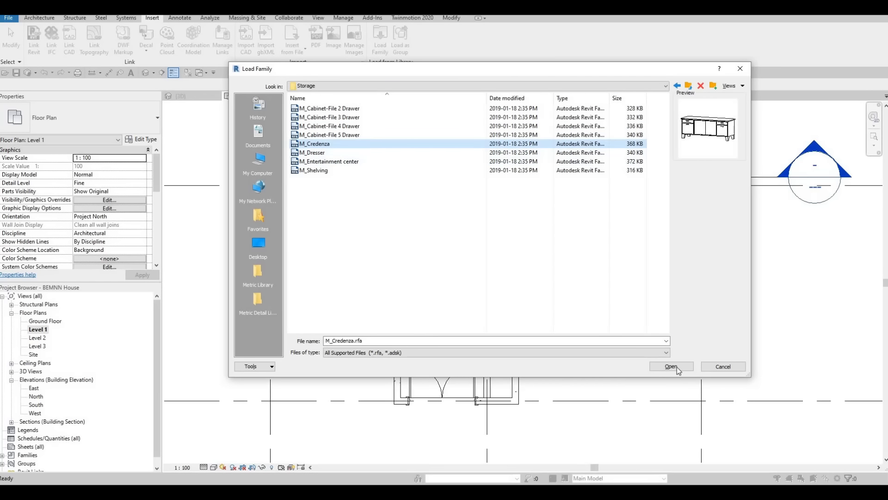
pyautogui.press('Return')
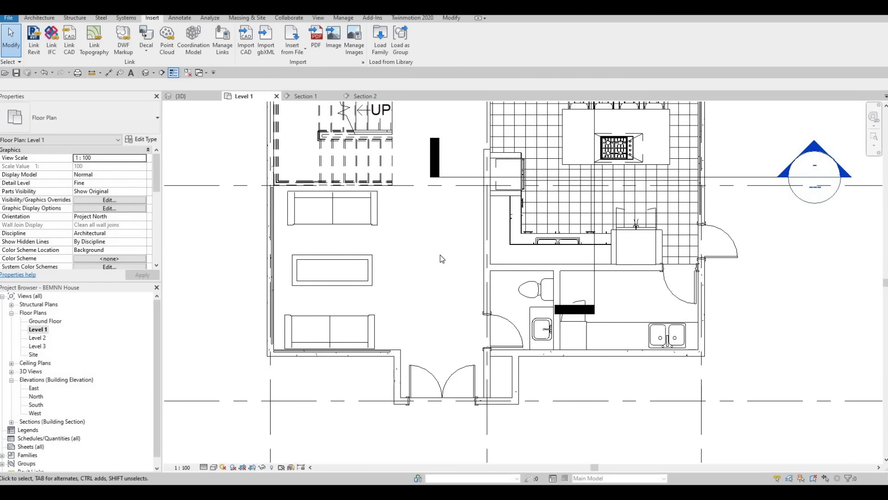
# Place an M_Credenza 1830 x 0610mm beside the interior wall facing the lounge coffee table, just above the toilet door.
pyautogui.press('c')
pyautogui.press('m')
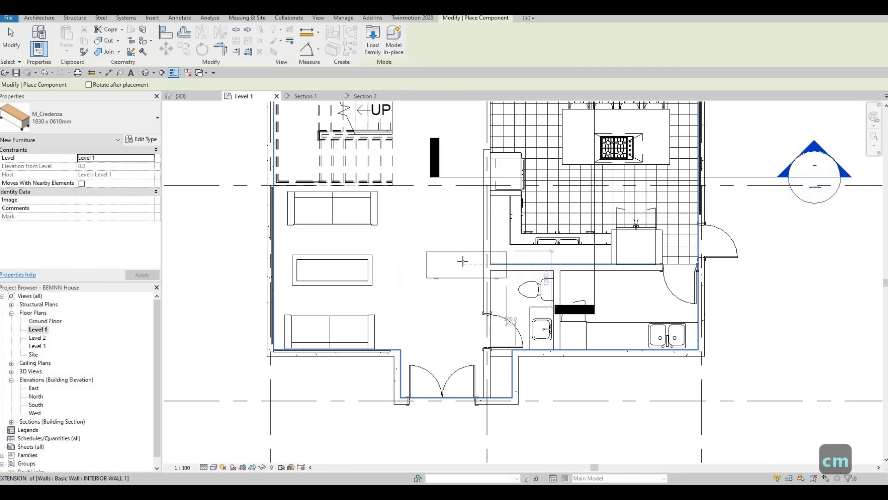
pyautogui.press('c')
pyautogui.press('m')
pyautogui.press('c')
pyautogui.press('m')
pyautogui.scroll(2, 475, 257)
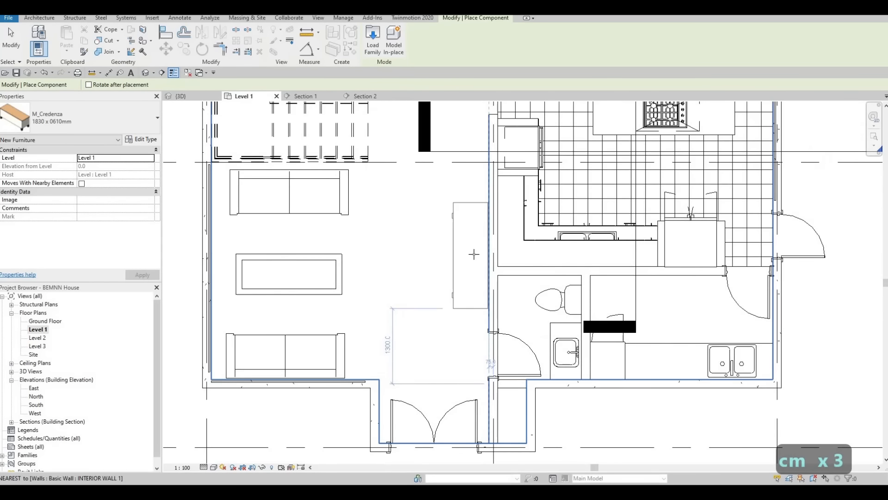
pyautogui.scroll(3, 476, 254)
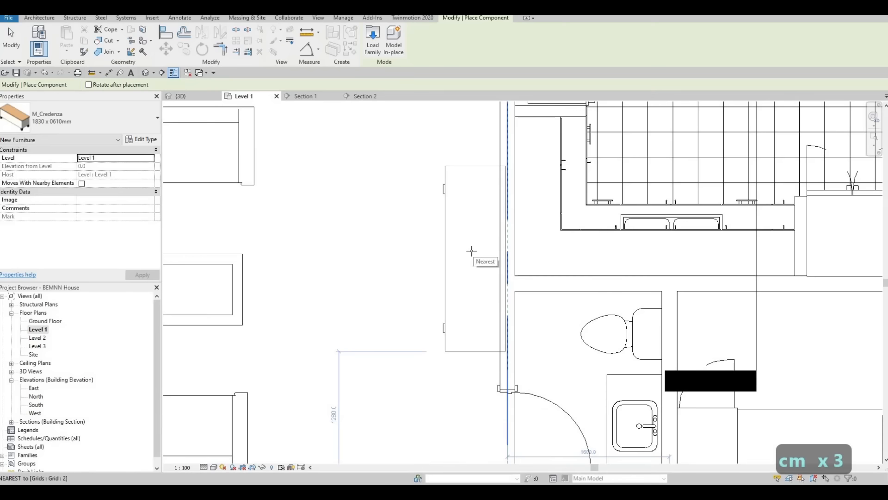
pyautogui.click(451, 271)
pyautogui.press('Escape')
pyautogui.press('Escape')
pyautogui.press('Escape')
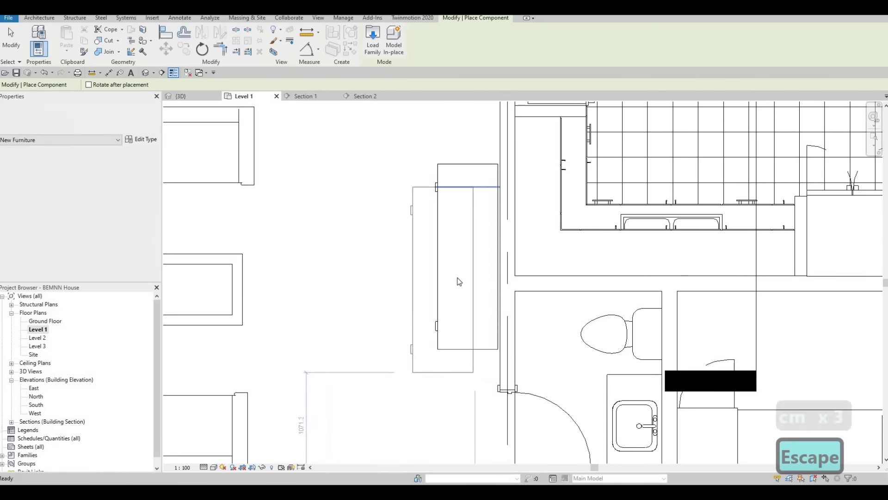
# Align the credenza's back edge with the lounge-side face of the interior wall.
pyautogui.press('a')
pyautogui.press('l')
pyautogui.scroll(2, 502, 225)
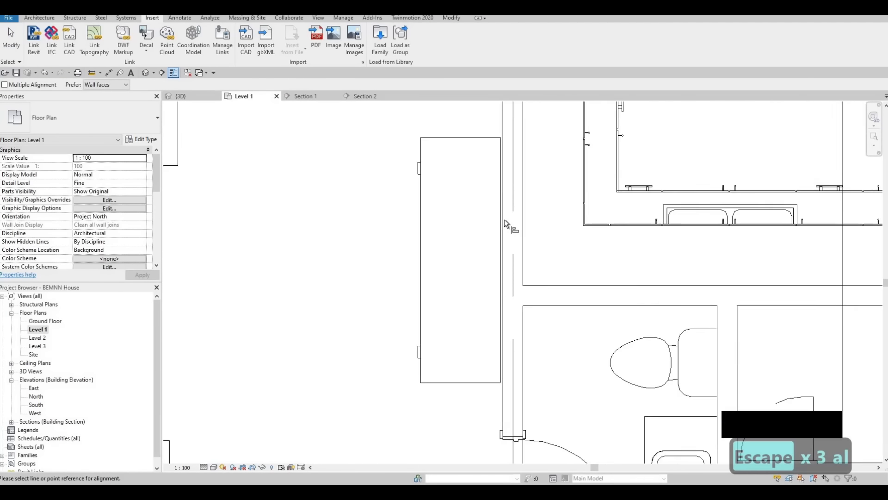
pyautogui.click(499, 219)
pyautogui.click(501, 241)
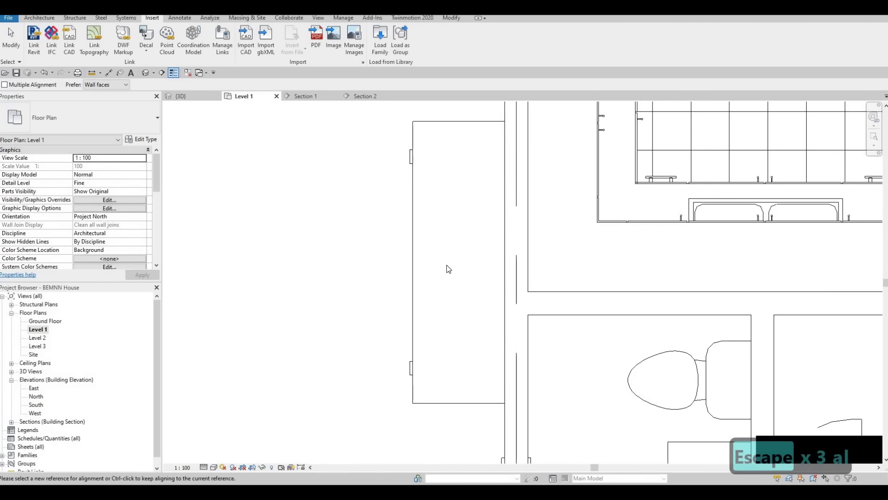
pyautogui.scroll(-4, 501, 259)
pyautogui.press('Escape')
pyautogui.press('Escape')
# Nudge the credenza two increments along the wall, away from the toilet door and towards the stairs.
pyautogui.moveTo(478, 290); pyautogui.dragTo(488, 277, button='middle')
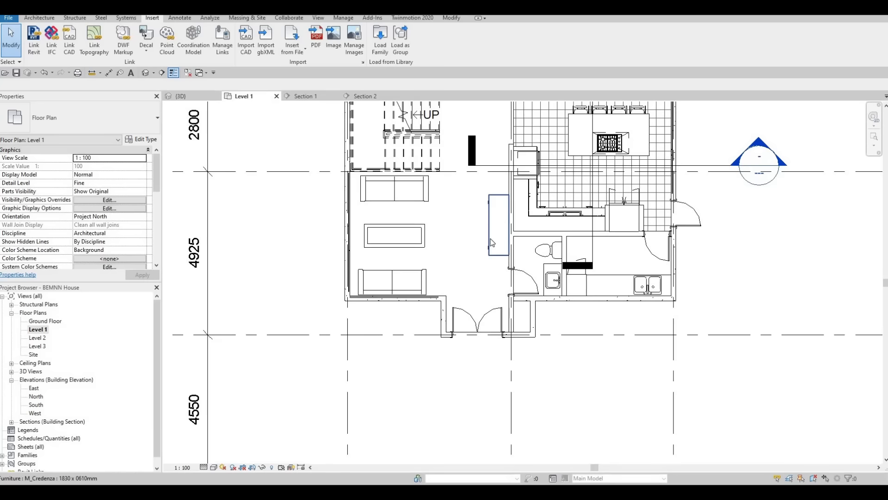
pyautogui.scroll(3, 492, 242)
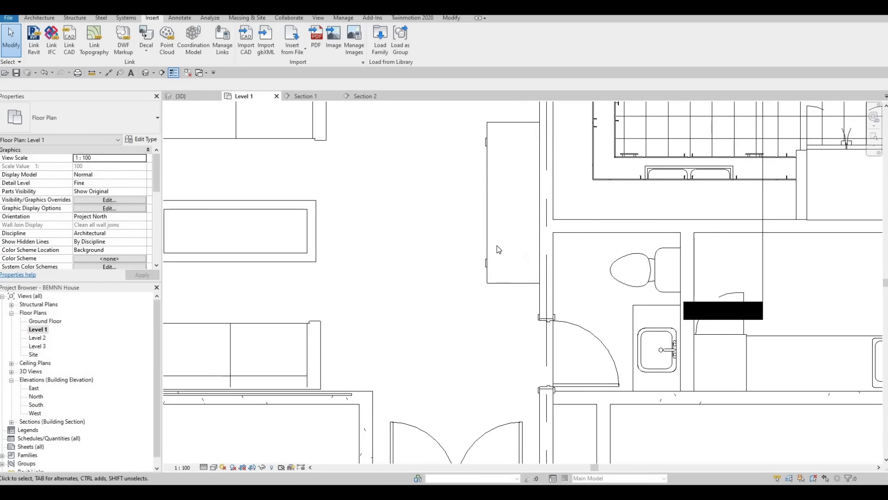
pyautogui.scroll(-2, 500, 213)
pyautogui.moveTo(501, 213); pyautogui.dragTo(502, 189, button='middle')
pyautogui.scroll(1, 513, 251)
pyautogui.moveTo(513, 251); pyautogui.dragTo(512, 255, button='middle')
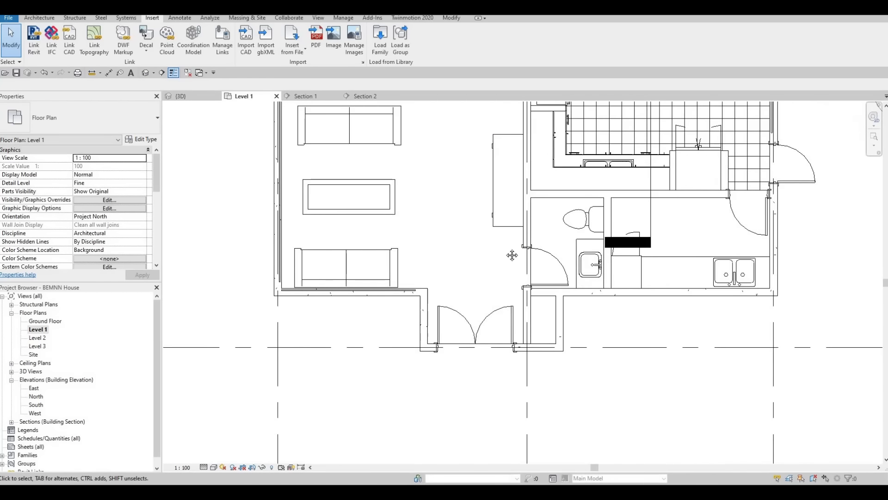
pyautogui.scroll(-1, 537, 252)
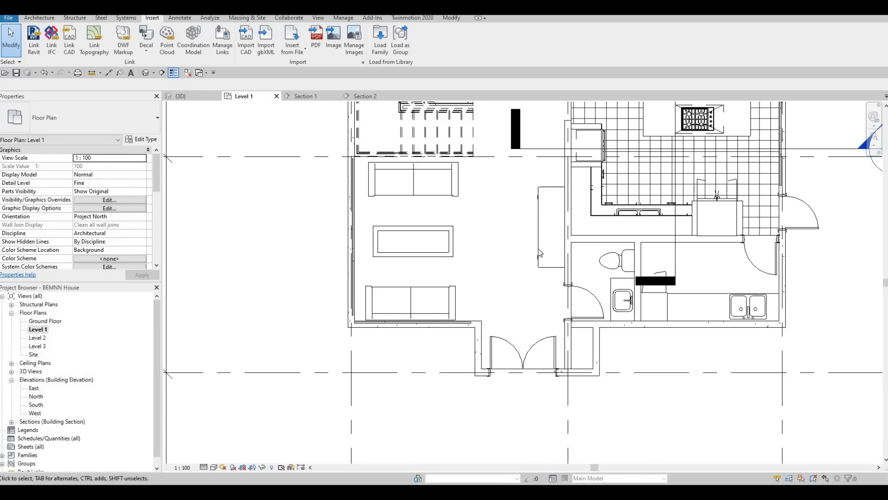
pyautogui.click(540, 253)
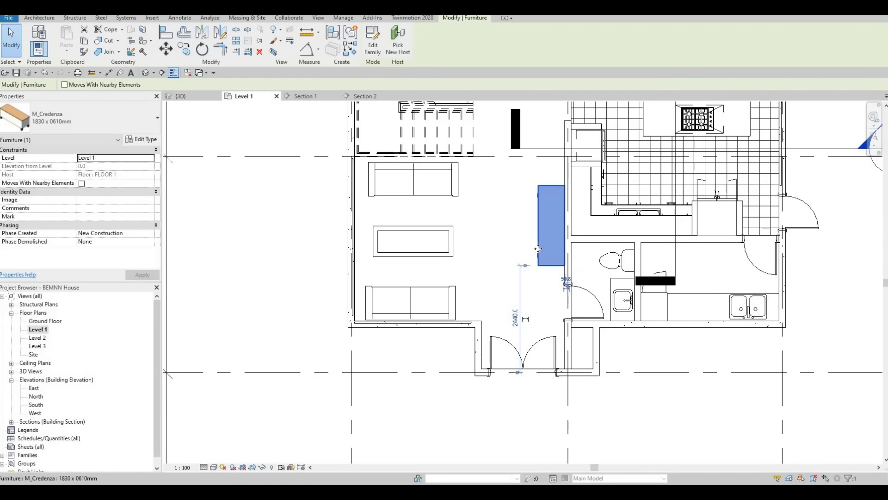
pyautogui.press('Up')
pyautogui.press('Up')
pyautogui.press('Escape')
pyautogui.press('Escape')
pyautogui.press('Escape')
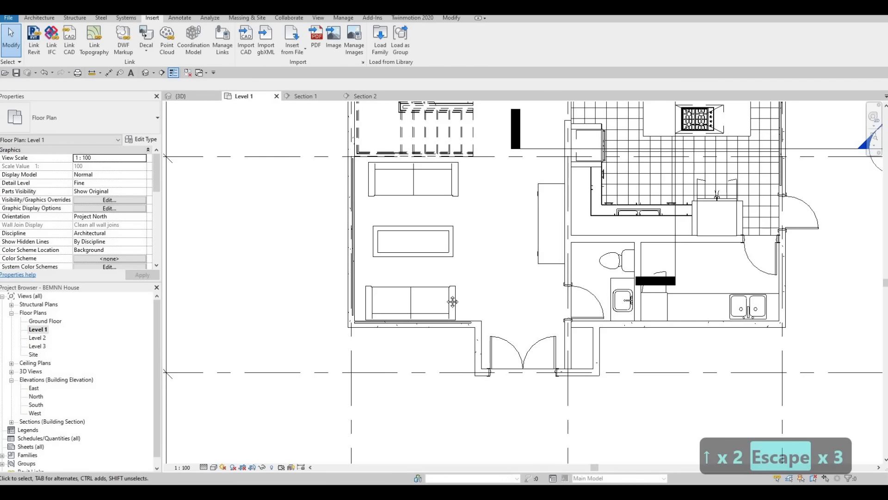
# Examine the Level 1 plan from the entrance and utility area up through the kitchen and living room, including the exterior walls.
pyautogui.scroll(-3, 453, 302)
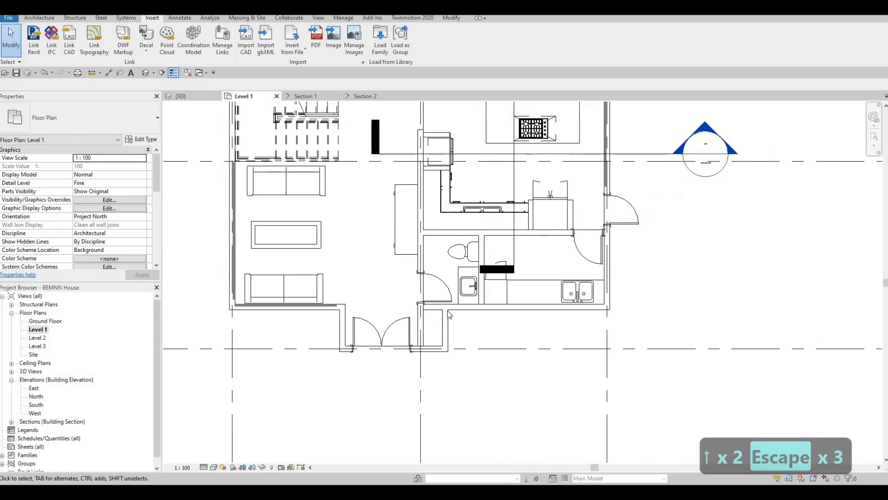
pyautogui.scroll(4, 449, 315)
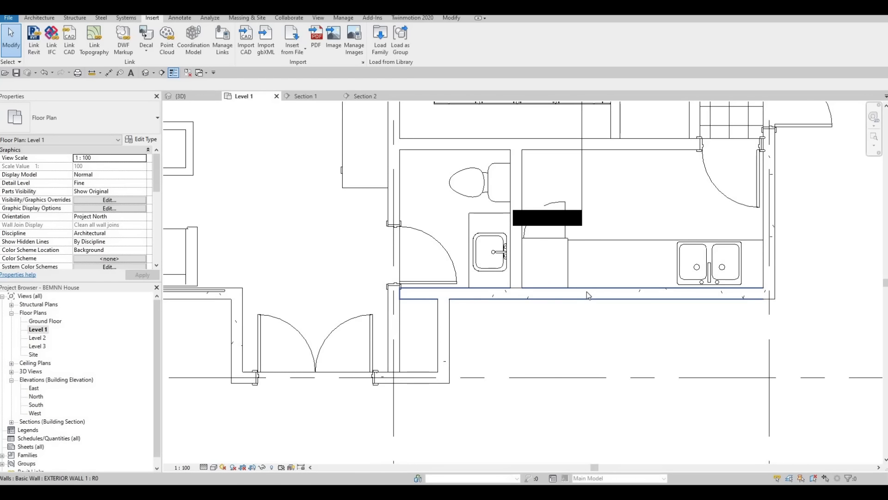
pyautogui.scroll(-2, 579, 308)
pyautogui.moveTo(602, 309); pyautogui.dragTo(528, 346, button='middle')
pyautogui.scroll(-1, 550, 269)
pyautogui.moveTo(551, 268)
pyautogui.mouseDown(button='middle')
pyautogui.moveTo(544, 340)
pyautogui.moveTo(563, 370)
pyautogui.moveTo(549, 379)
pyautogui.moveTo(549, 419)
pyautogui.mouseUp(button='middle')
pyautogui.scroll(-1, 544, 343)
pyautogui.moveTo(500, 357); pyautogui.dragTo(492, 377, button='middle')
pyautogui.scroll(-1, 465, 319)
pyautogui.moveTo(464, 319); pyautogui.dragTo(542, 397, button='middle')
pyautogui.scroll(-1, 528, 354)
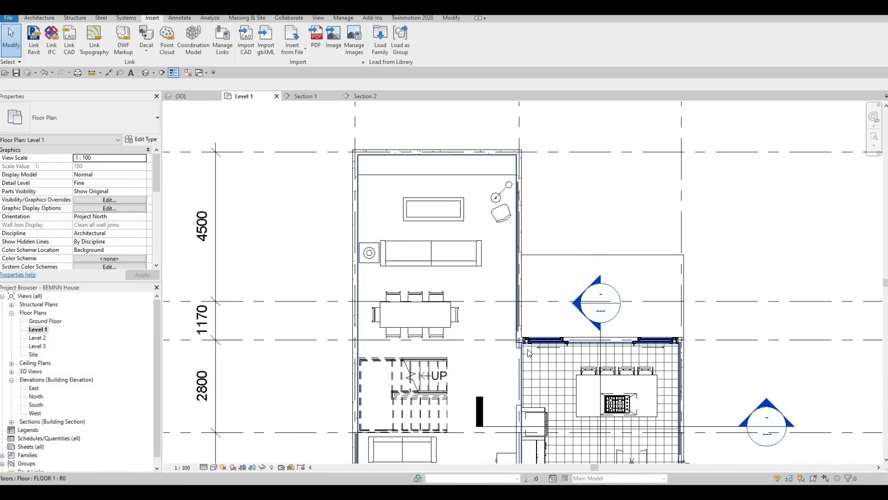
pyautogui.scroll(1, 555, 250)
pyautogui.moveTo(554, 250); pyautogui.dragTo(553, 226, button='middle')
pyautogui.scroll(-1, 553, 227)
pyautogui.moveTo(500, 370); pyautogui.dragTo(553, 199, button='middle')
pyautogui.moveTo(542, 249); pyautogui.dragTo(541, 320, button='middle')
pyautogui.moveTo(418, 396); pyautogui.dragTo(417, 303, button='middle')
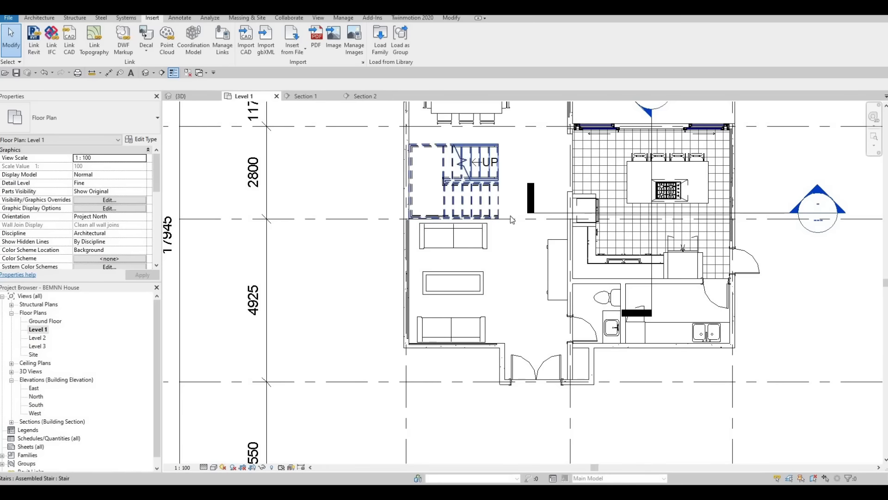
pyautogui.scroll(-1, 502, 219)
pyautogui.moveTo(499, 222); pyautogui.dragTo(493, 283, button='middle')
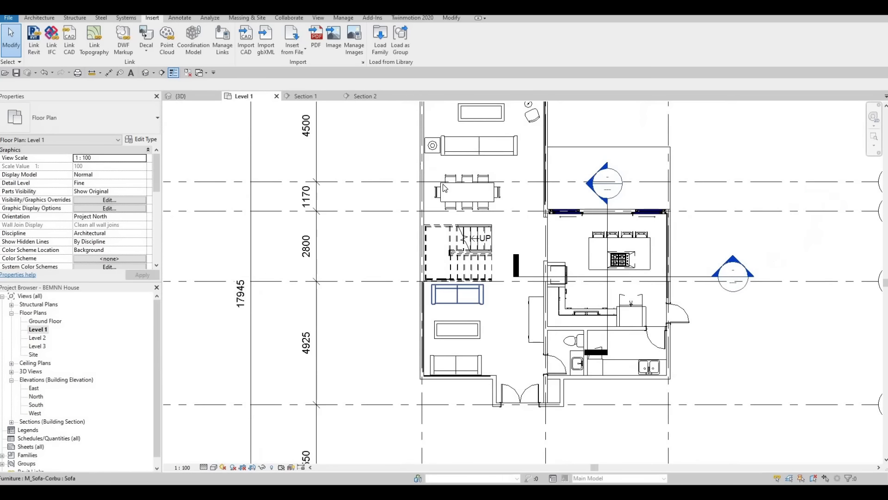
# Cut the living room's exterior wall with its embedded curtain wall using Cut Geometry.
pyautogui.click(41, 18)
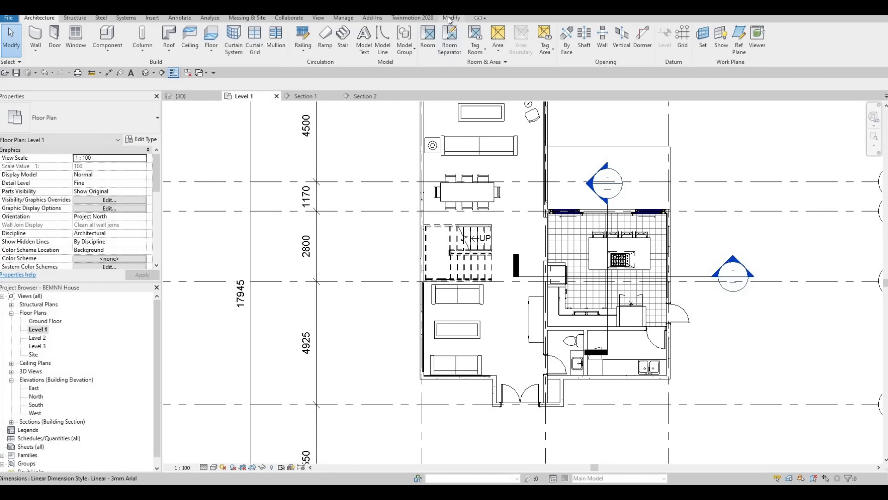
pyautogui.click(449, 19)
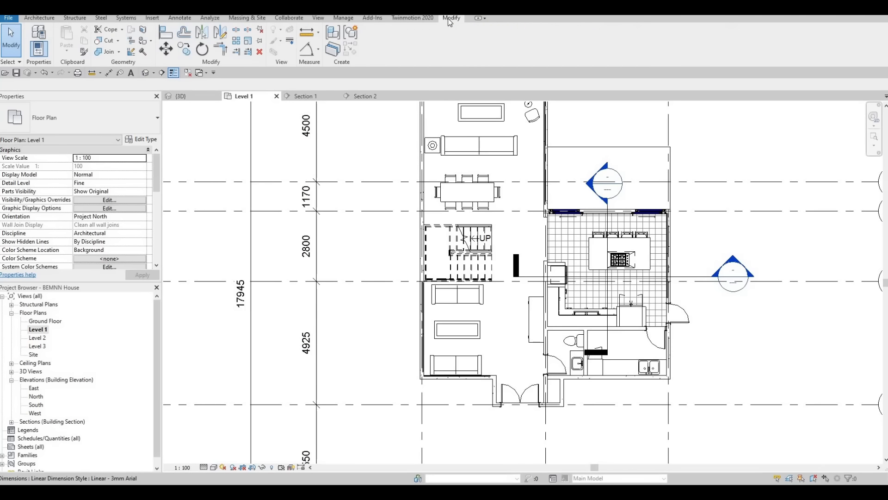
pyautogui.click(105, 41)
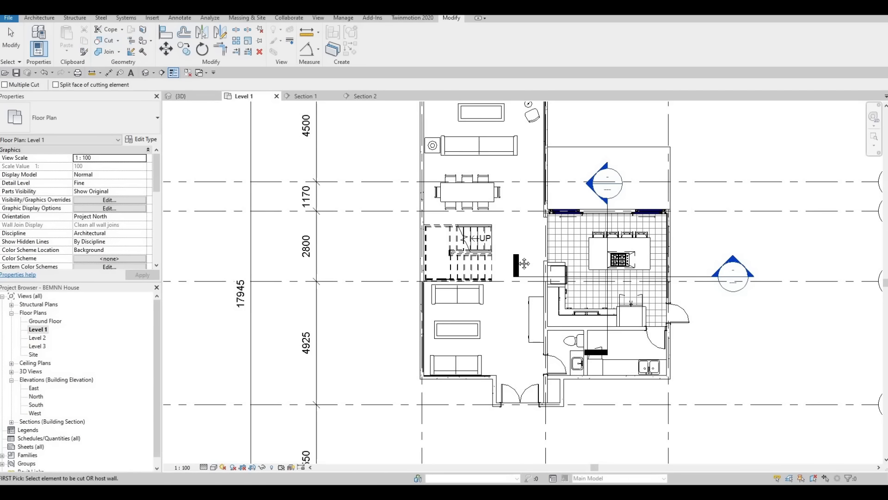
pyautogui.scroll(5, 524, 263)
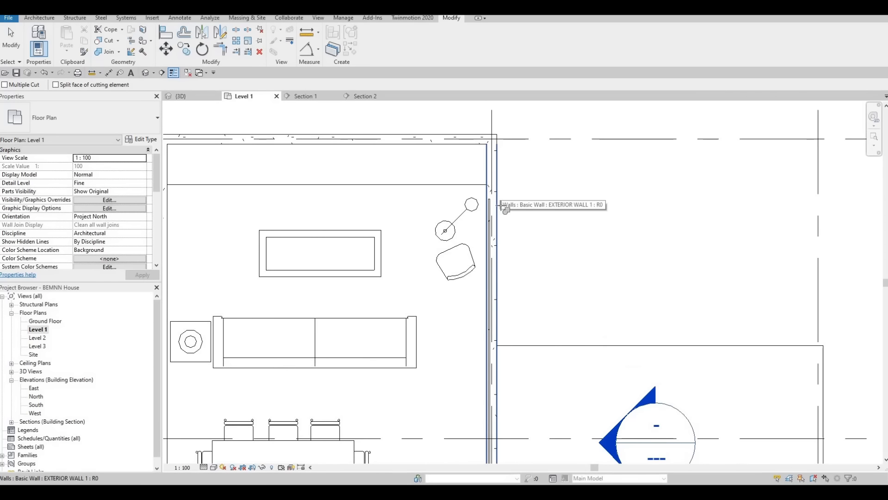
pyautogui.click(502, 205)
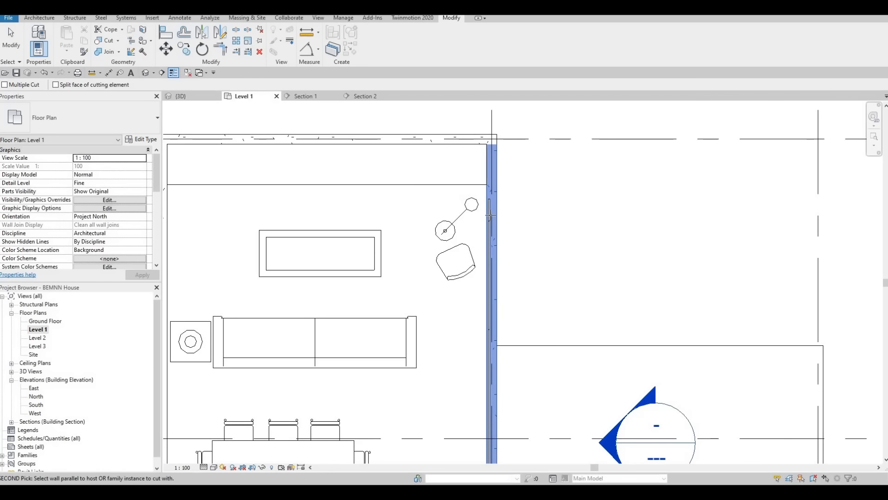
# Cut the kitchen's outer exterior wall with the curtain wall below the sliding doors.
pyautogui.scroll(-2, 716, 421)
pyautogui.moveTo(715, 421); pyautogui.dragTo(450, 215, button='middle')
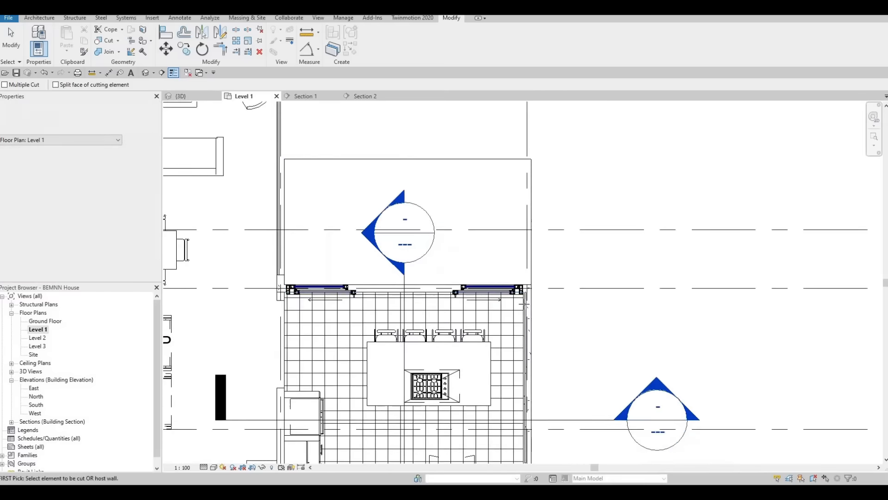
pyautogui.scroll(-1, 452, 209)
pyautogui.scroll(2, 528, 302)
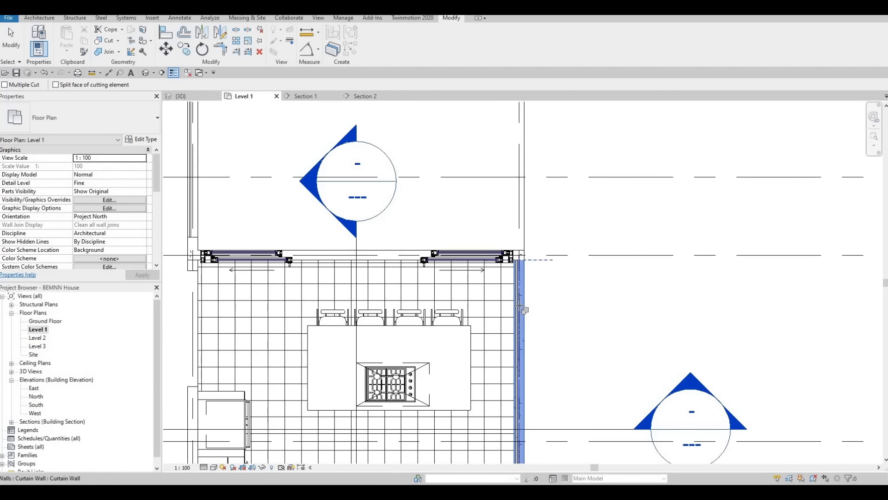
# Cut the lounge's outer side wall with the curtain wall between the stairs and the front corner.
pyautogui.scroll(-2, 519, 143)
pyautogui.moveTo(298, 282); pyautogui.dragTo(393, 204, button='middle')
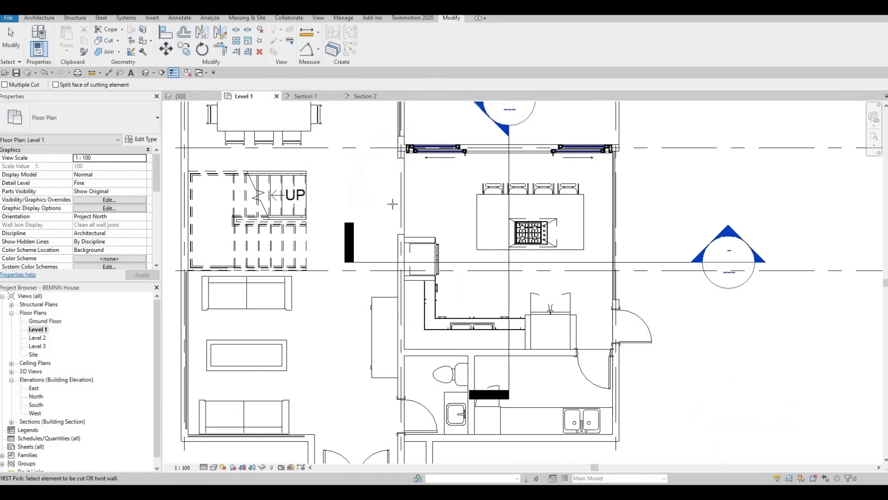
pyautogui.scroll(-1, 393, 204)
pyautogui.moveTo(232, 317); pyautogui.dragTo(398, 203, button='middle')
pyautogui.scroll(2, 398, 203)
pyautogui.click(407, 203)
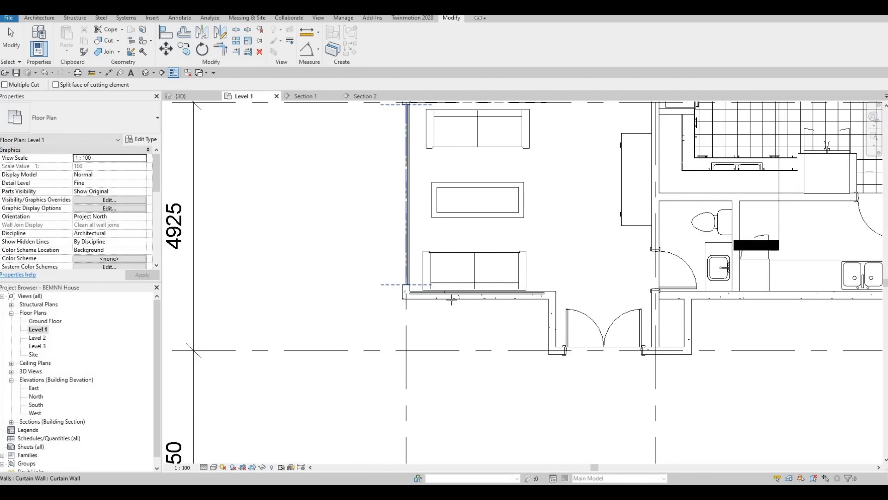
# Cut the lounge's front exterior wall with its embedded curtain wall and finish the Cut Geometry command.
pyautogui.moveTo(717, 291); pyautogui.dragTo(393, 226, button='middle')
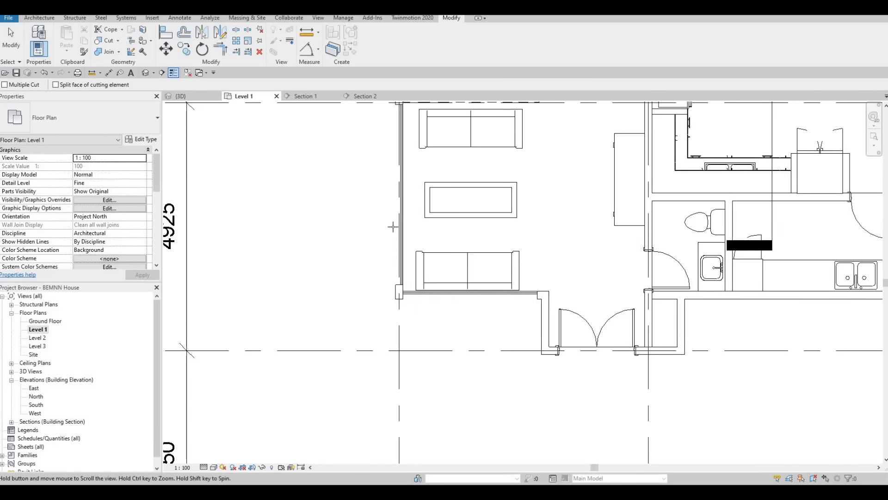
pyautogui.moveTo(258, 159); pyautogui.dragTo(385, 234, button='middle')
pyautogui.scroll(-1, 296, 159)
pyautogui.moveTo(296, 159); pyautogui.dragTo(374, 283, button='middle')
pyautogui.scroll(-1, 375, 283)
pyautogui.moveTo(412, 120); pyautogui.dragTo(418, 200, button='middle')
pyautogui.moveTo(389, 296); pyautogui.dragTo(389, 157, button='middle')
pyautogui.moveTo(655, 120); pyautogui.dragTo(594, 156, button='middle')
pyautogui.scroll(3, 587, 141)
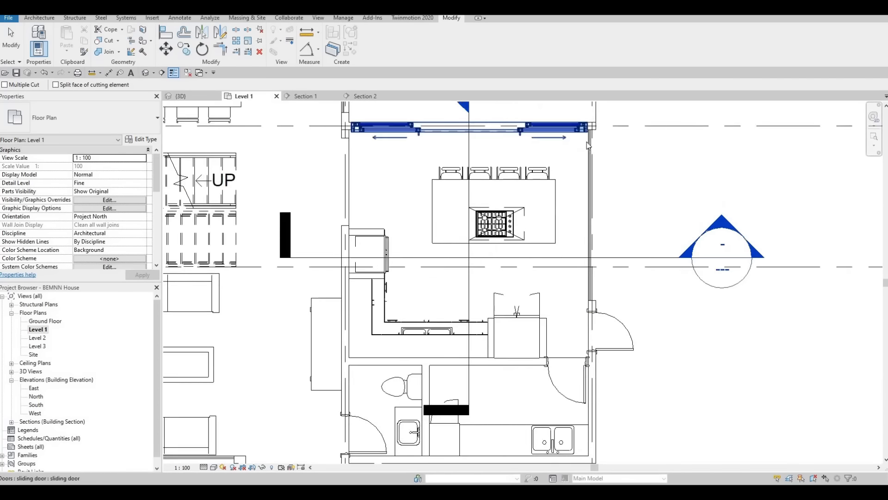
pyautogui.press('Escape')
pyautogui.press('Escape')
# Shorten the kitchen's outer side curtain wall to about 3220 mm by pulling back its end near the sliding doors.
pyautogui.click(593, 115)
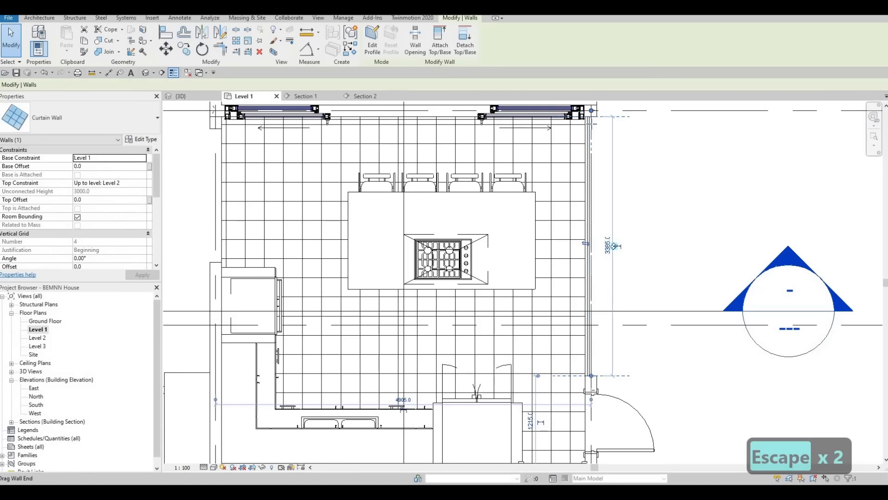
pyautogui.moveTo(591, 140); pyautogui.dragTo(592, 124)
pyautogui.scroll(3, 591, 140)
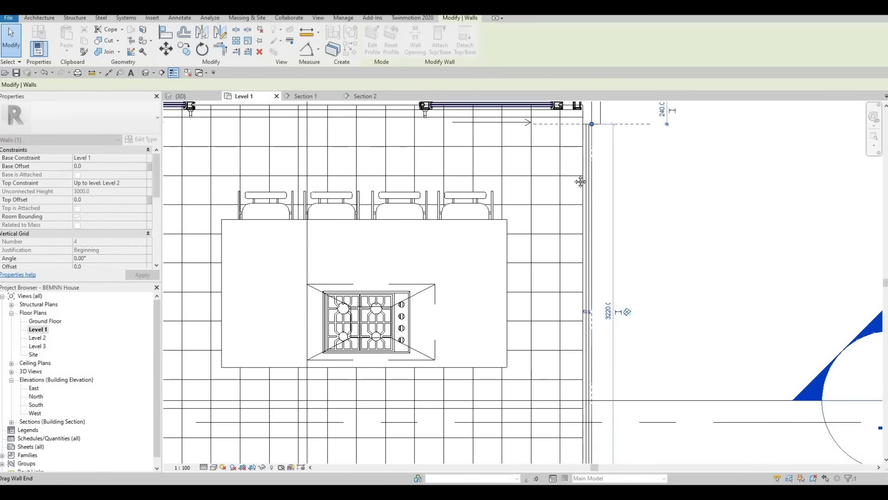
pyautogui.scroll(-1, 580, 387)
pyautogui.moveTo(580, 387); pyautogui.dragTo(534, 255, button='middle')
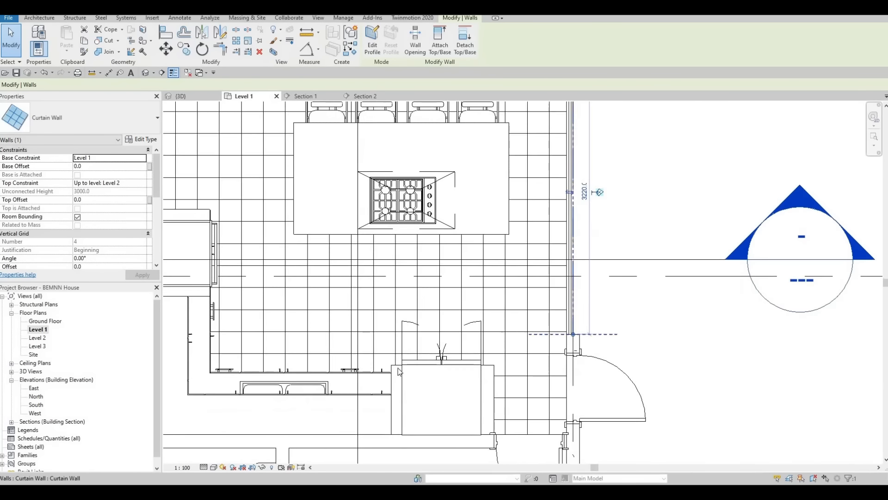
# Shorten the lounge's front curtain wall from both ends to about 2460 mm, starting about 220 mm from the corner grid line.
pyautogui.scroll(-2, 248, 410)
pyautogui.moveTo(248, 410); pyautogui.dragTo(649, 204, button='middle')
pyautogui.scroll(2, 389, 327)
pyautogui.moveTo(302, 303); pyautogui.dragTo(307, 304, button='middle')
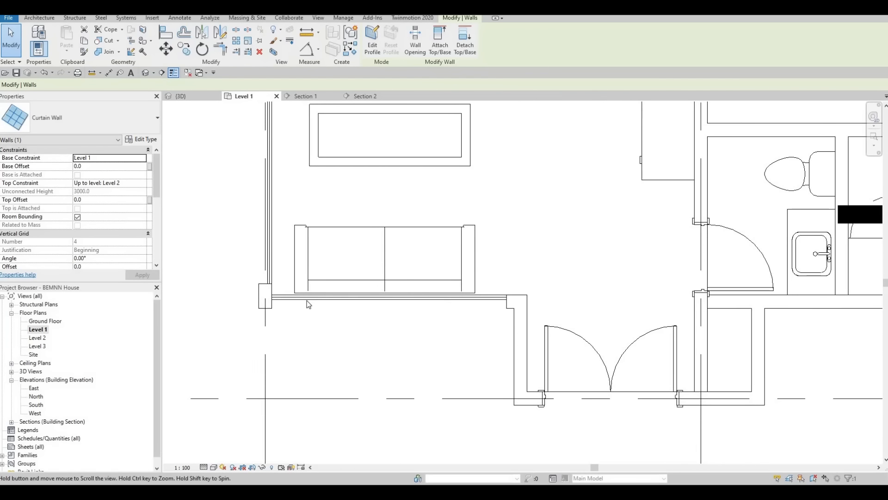
pyautogui.scroll(3, 294, 305)
pyautogui.click(280, 303)
pyautogui.scroll(2, 264, 306)
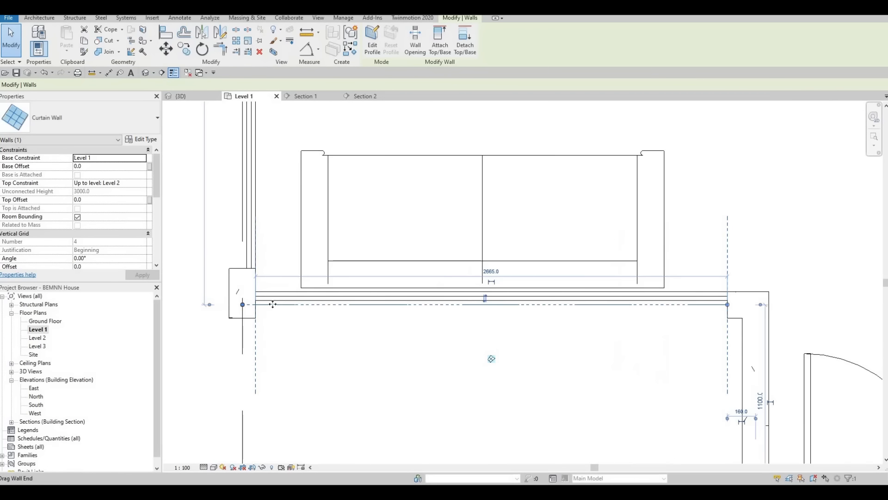
pyautogui.moveTo(272, 304)
pyautogui.mouseDown()
pyautogui.moveTo(251, 304)
pyautogui.moveTo(280, 305)
pyautogui.mouseUp()
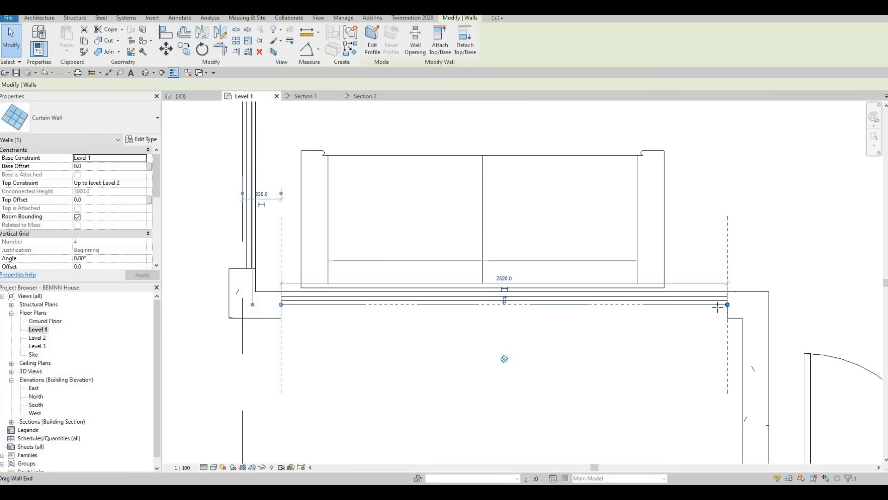
pyautogui.moveTo(727, 304); pyautogui.dragTo(717, 305)
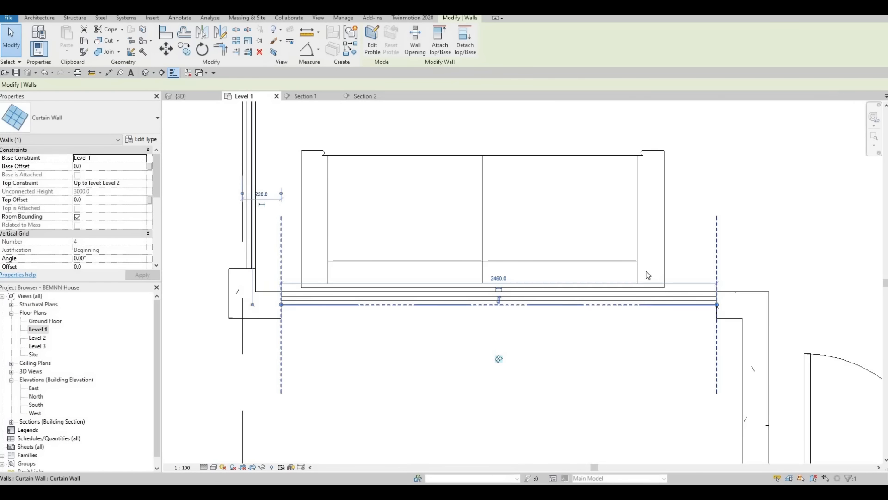
pyautogui.press('Escape')
# Examine the lounge's side curtain wall up to its stair end and the surrounding Level 1 plan.
pyautogui.scroll(-2, 363, 215)
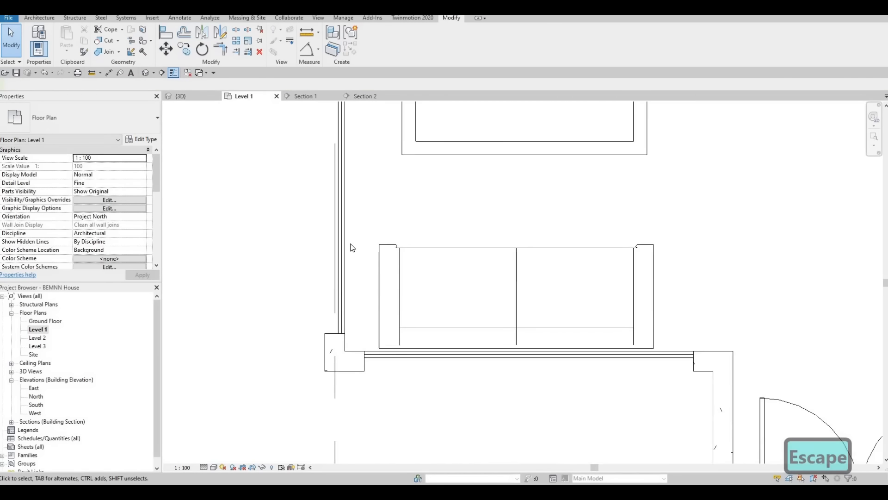
pyautogui.scroll(-4, 333, 204)
pyautogui.scroll(4, 333, 204)
pyautogui.click(335, 214)
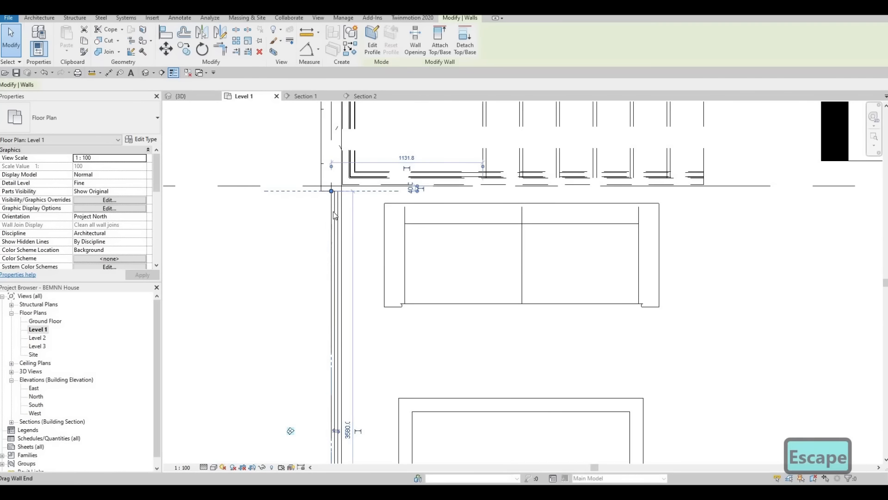
pyautogui.press('Escape')
pyautogui.scroll(-2, 417, 242)
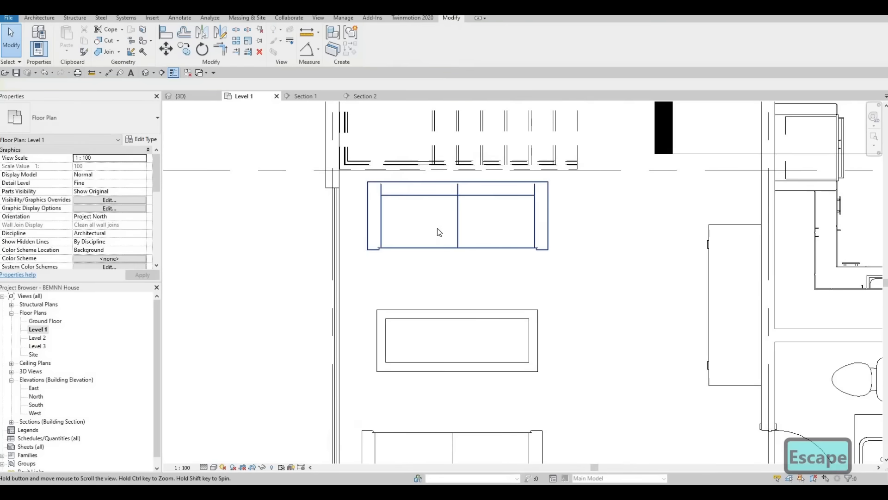
pyautogui.scroll(-2, 437, 228)
pyautogui.moveTo(527, 275); pyautogui.dragTo(470, 252, button='middle')
pyautogui.scroll(-2, 406, 201)
pyautogui.moveTo(444, 359); pyautogui.dragTo(399, 364, button='middle')
pyautogui.scroll(-1, 398, 365)
pyautogui.moveTo(412, 189); pyautogui.dragTo(420, 233, button='middle')
pyautogui.scroll(-1, 408, 355)
pyautogui.scroll(2, 421, 233)
pyautogui.scroll(-1, 414, 321)
pyautogui.moveTo(417, 325); pyautogui.dragTo(364, 268, button='middle')
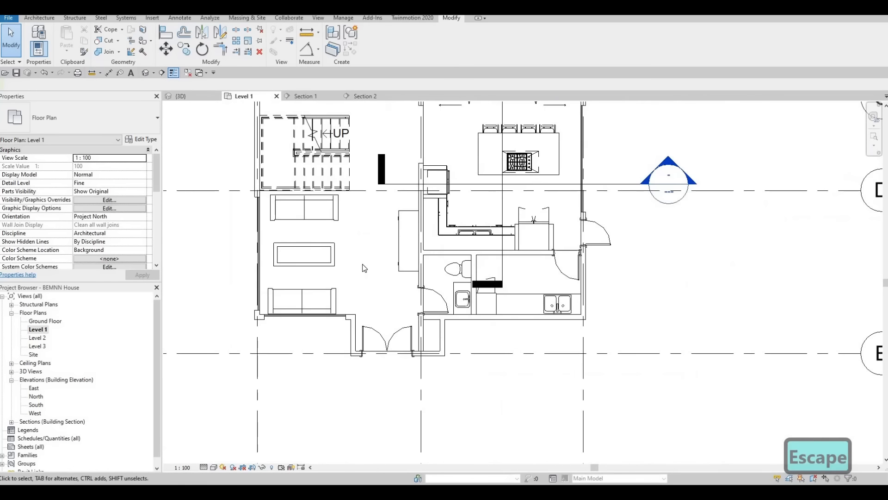
# Delete the M_Sofa-Corbu sofa next to the stairs in the lounge.
pyautogui.moveTo(307, 250); pyautogui.dragTo(417, 347, button='middle')
pyautogui.scroll(-1, 406, 289)
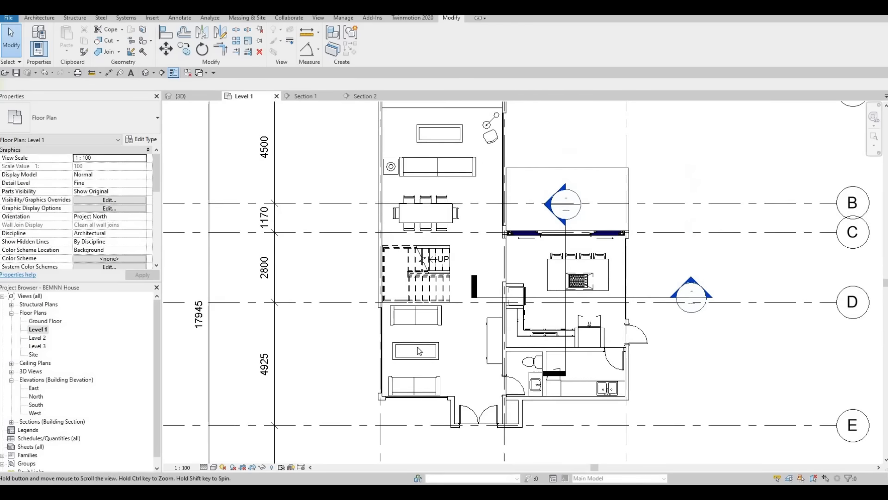
pyautogui.scroll(3, 415, 332)
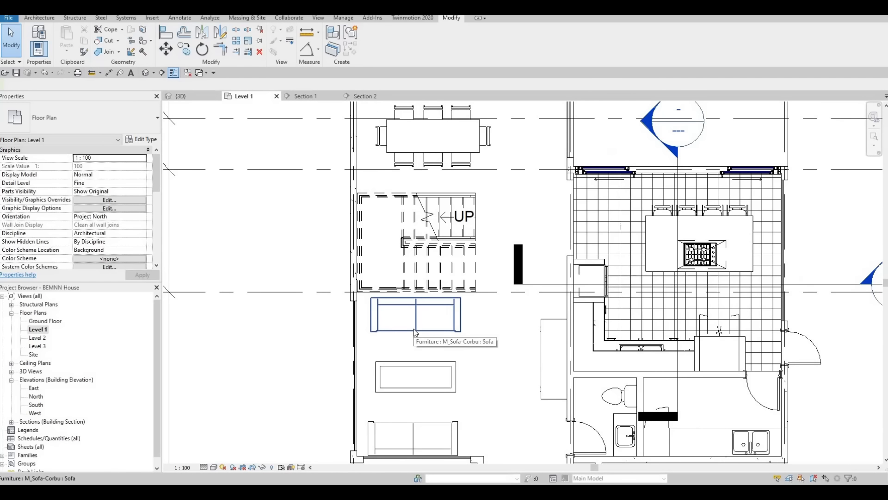
pyautogui.click(391, 333)
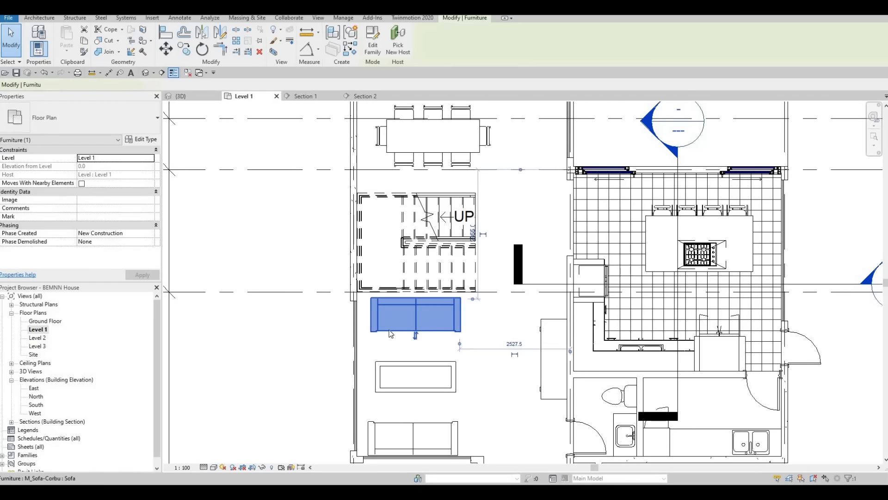
pyautogui.press('Delete')
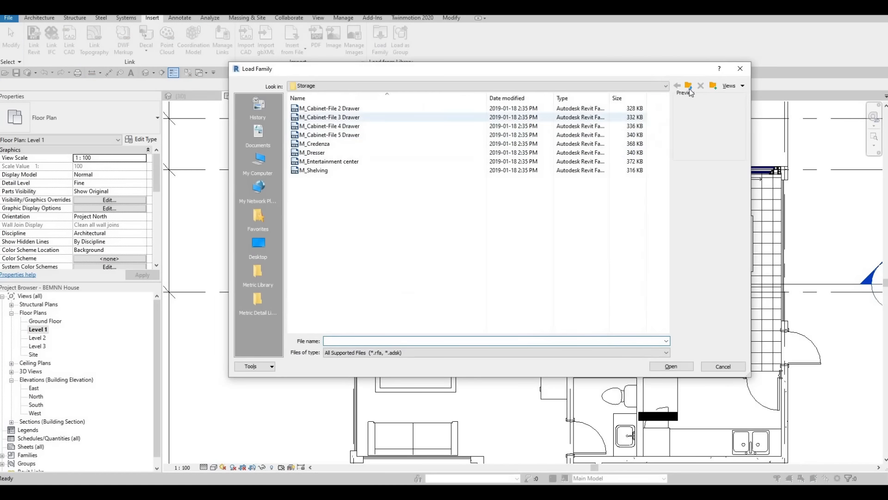
# Load the M_Chair-Corbu family from the Furniture library's Seating folder.
pyautogui.click(688, 87)
pyautogui.doubleClick(320, 119)
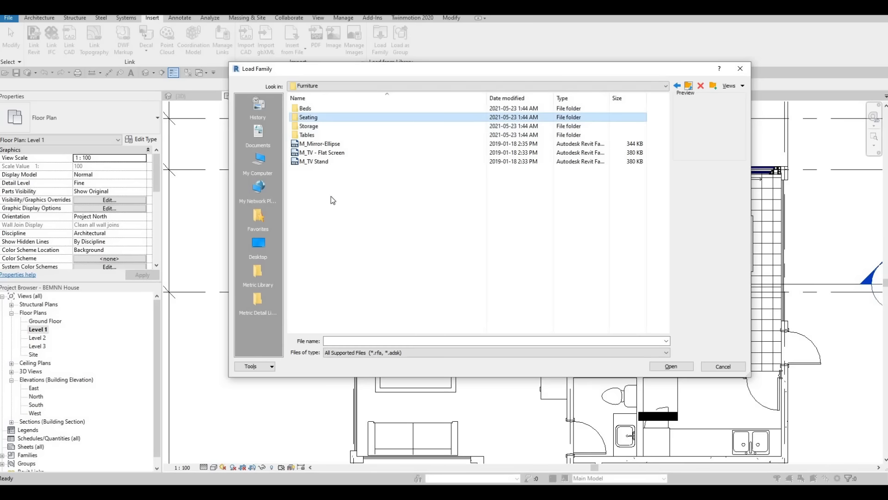
pyautogui.click(320, 221)
pyautogui.click(324, 214)
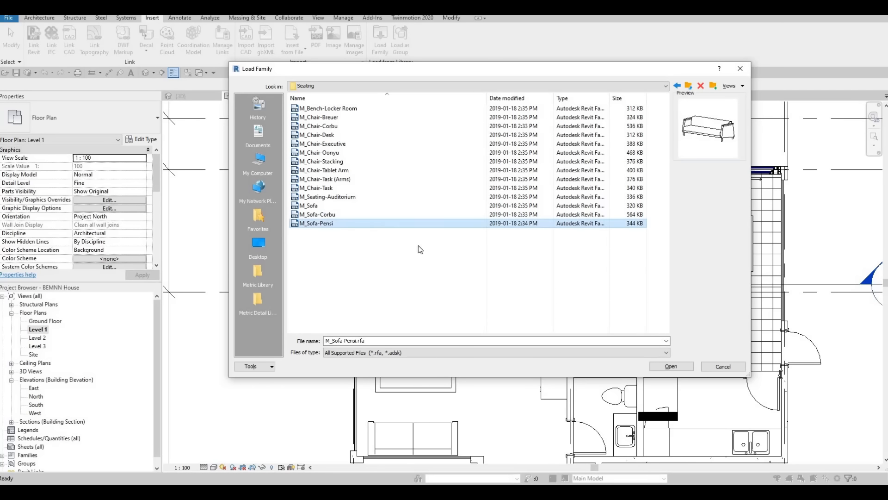
pyautogui.click(321, 126)
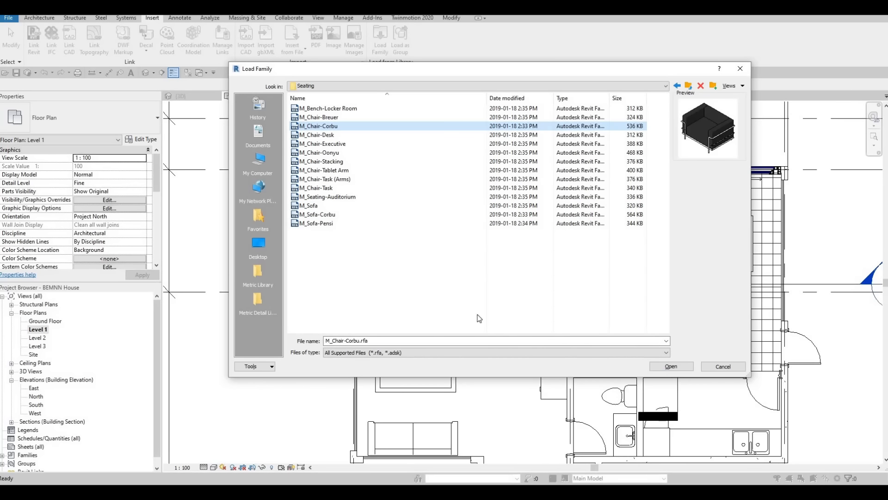
pyautogui.press('Return')
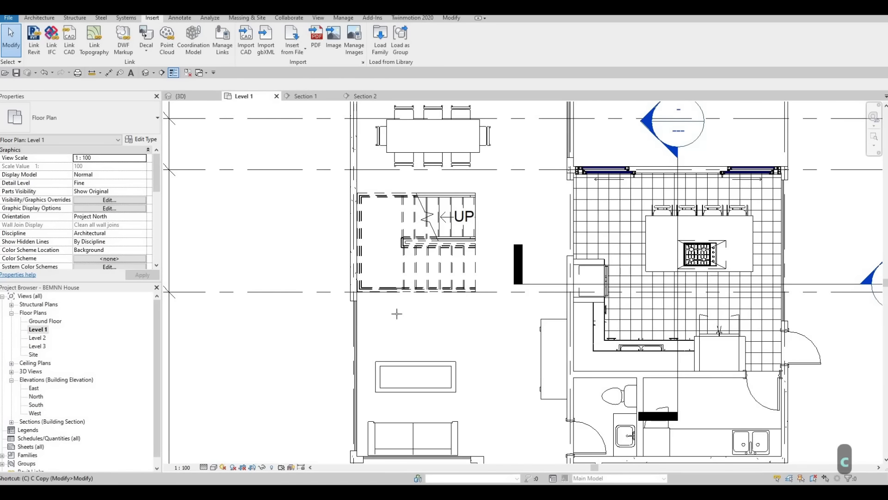
# Place two M_Chair-Corbu chairs side by side between the stairs and the coffee table, facing the remaining sofa.
pyautogui.scroll(2, 397, 314)
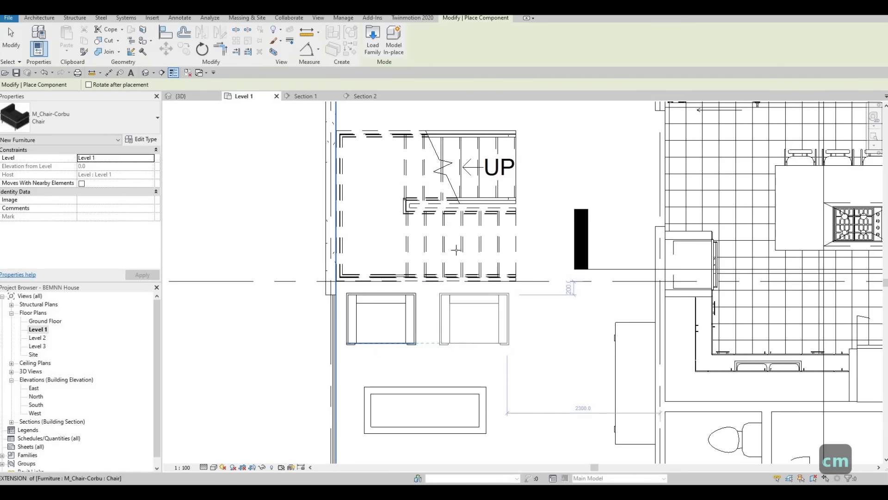
pyautogui.press('Escape')
pyautogui.scroll(-2, 468, 283)
pyautogui.press('Escape')
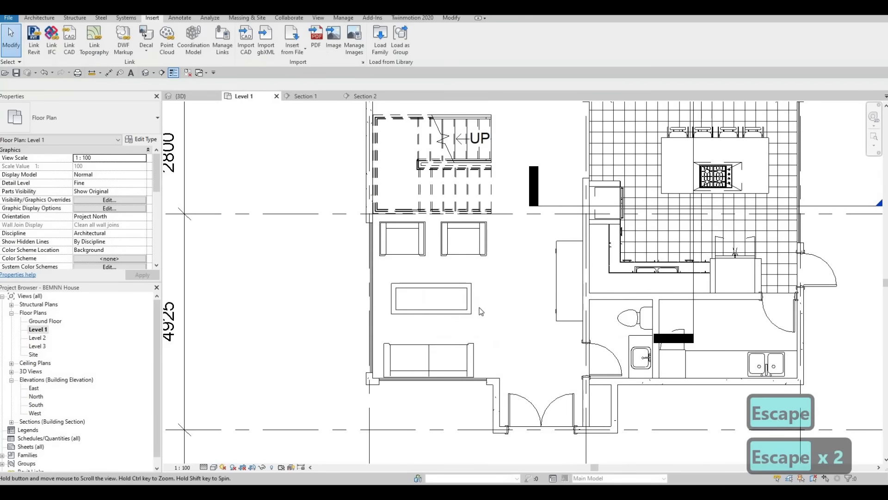
# Examine the furnished Level 1 layout in plan, followed by the kitchen, deck and exterior walls in the 3D view.
pyautogui.scroll(-5, 482, 312)
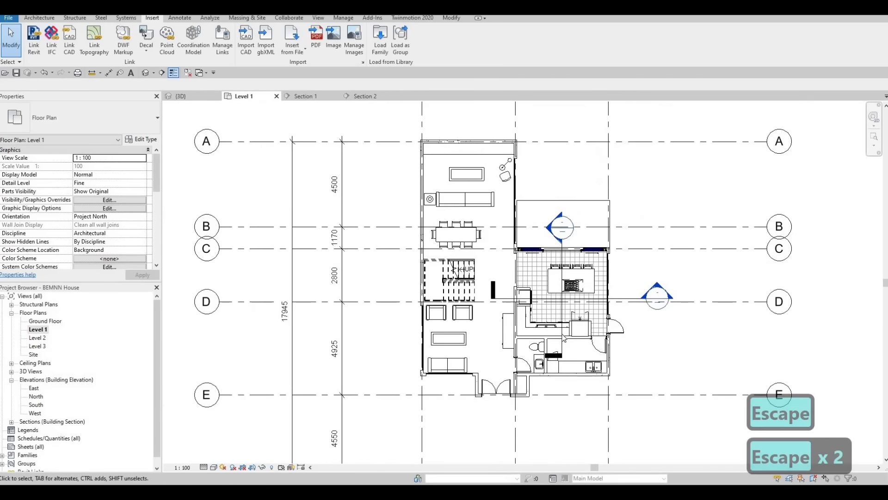
pyautogui.moveTo(564, 338); pyautogui.dragTo(569, 370, button='middle')
pyautogui.scroll(3, 564, 354)
pyautogui.moveTo(405, 282); pyautogui.dragTo(393, 295, button='middle')
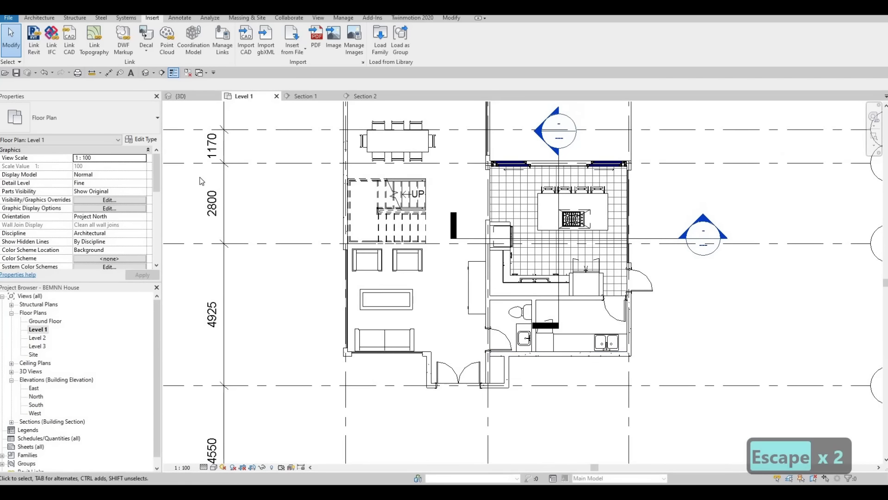
pyautogui.click(181, 97)
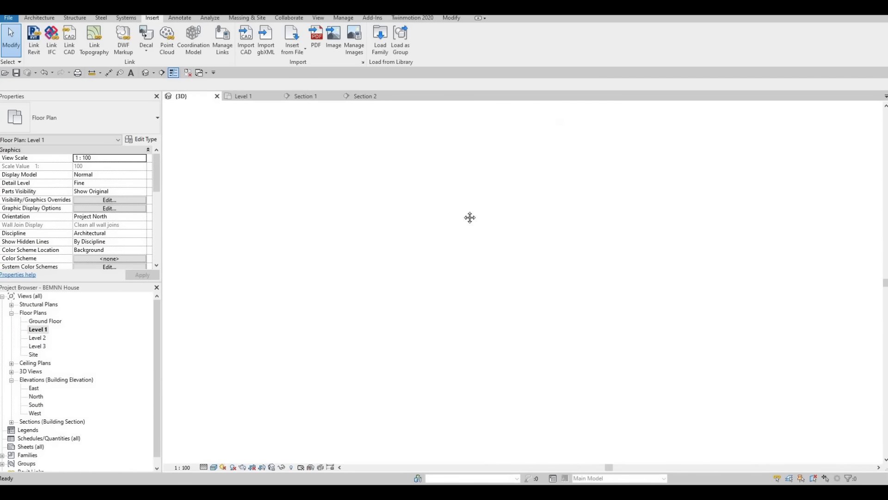
pyautogui.scroll(-2, 430, 279)
pyautogui.moveTo(428, 370); pyautogui.dragTo(622, 185, button='middle')
pyautogui.moveTo(622, 185); pyautogui.dragTo(643, 333, button='middle')
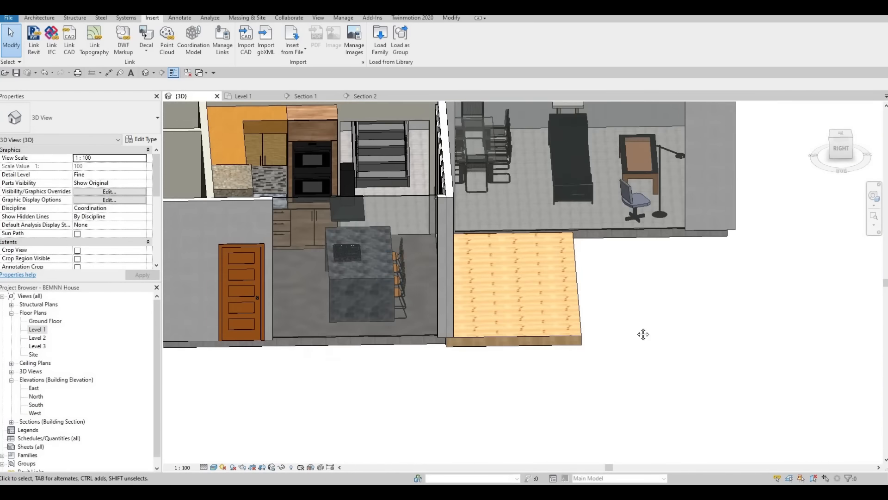
pyautogui.scroll(-2, 646, 319)
pyautogui.moveTo(430, 273); pyautogui.dragTo(606, 315, button='middle')
pyautogui.keyDown('shift'); pyautogui.moveTo(570, 377); pyautogui.dragTo(472, 240, button='middle'); pyautogui.keyUp('shift')
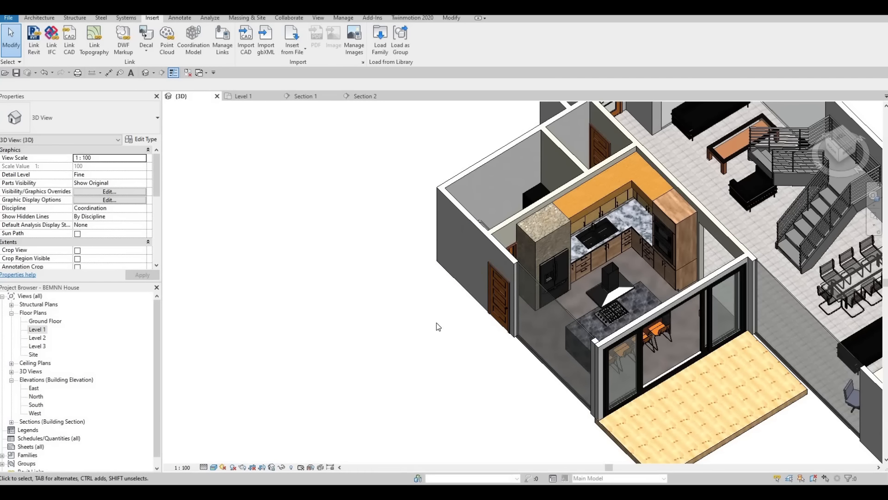
# Draw a curtain wall within the utility room's outer side wall on Level 1, from near the exterior door to beside the double sink.
pyautogui.click(243, 96)
pyautogui.moveTo(579, 366); pyautogui.dragTo(522, 306, button='middle')
pyautogui.scroll(2, 523, 307)
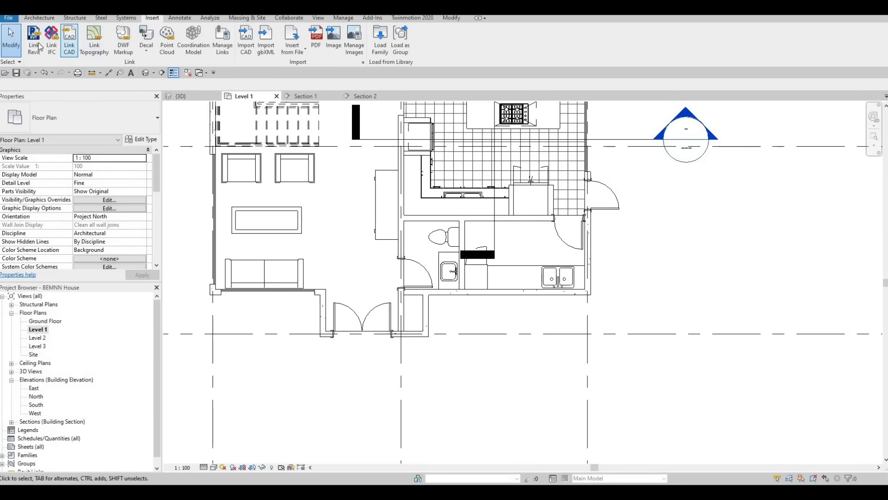
pyautogui.click(39, 17)
pyautogui.click(35, 35)
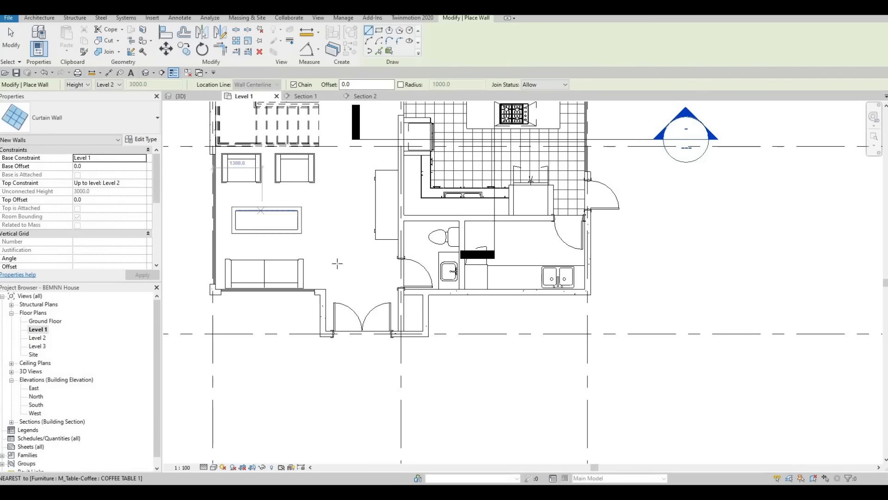
pyautogui.scroll(1, 280, 214)
pyautogui.scroll(1, 643, 224)
pyautogui.moveTo(644, 224); pyautogui.dragTo(467, 170, button='middle')
pyautogui.scroll(2, 467, 171)
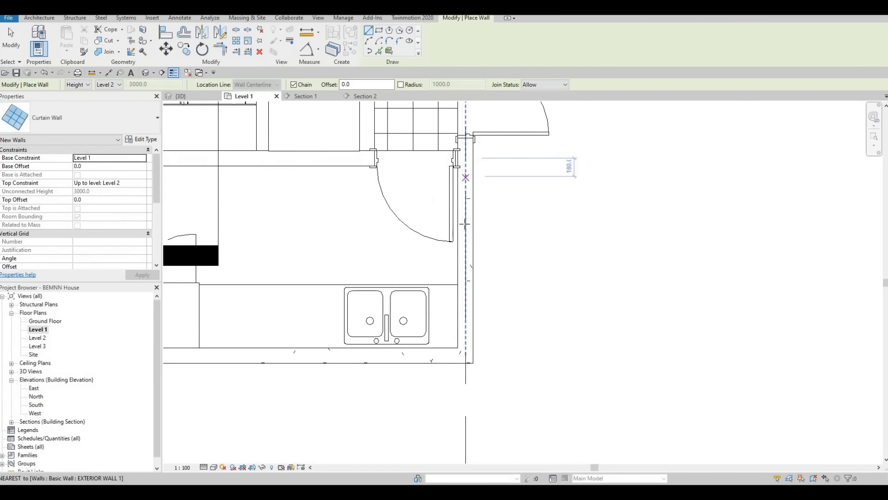
pyautogui.click(466, 175)
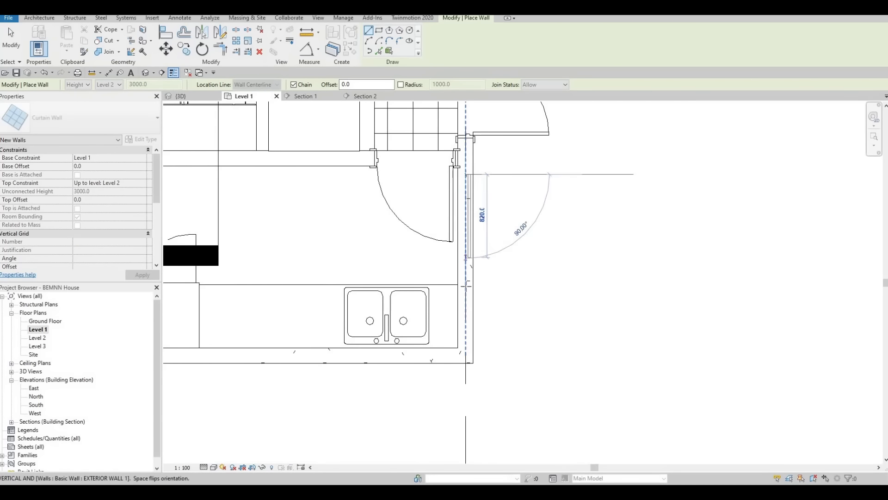
pyautogui.click(465, 326)
pyautogui.press('Escape')
# Draw a curtain wall about 460 mm long in the front exterior wall behind the bathroom sink.
pyautogui.moveTo(213, 231); pyautogui.dragTo(350, 222, button='middle')
pyautogui.scroll(-2, 199, 232)
pyautogui.moveTo(257, 272); pyautogui.dragTo(392, 262, button='middle')
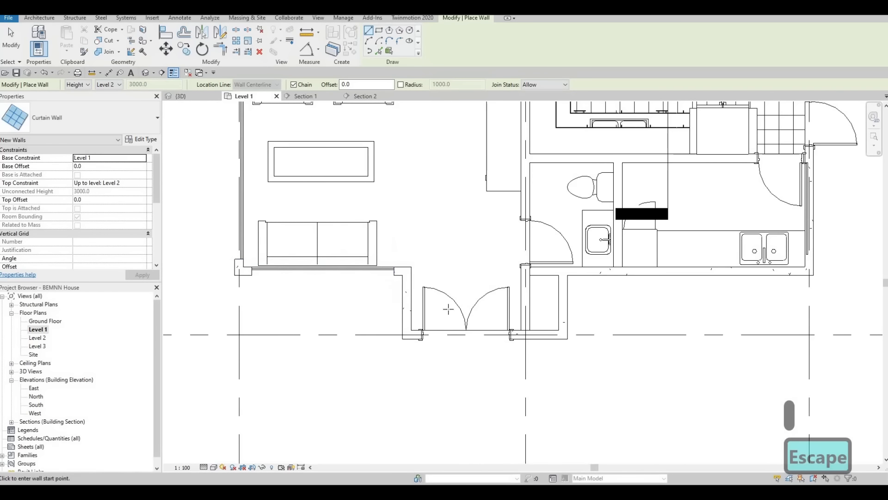
pyautogui.moveTo(369, 289); pyautogui.dragTo(383, 344, button='middle')
pyautogui.scroll(-2, 383, 344)
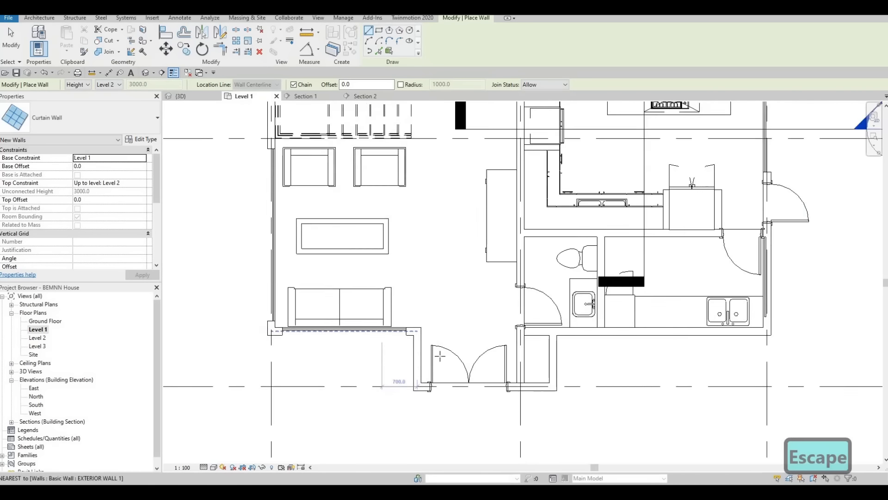
pyautogui.scroll(1, 495, 324)
pyautogui.moveTo(496, 324); pyautogui.dragTo(364, 256, button='middle')
pyautogui.scroll(6, 428, 269)
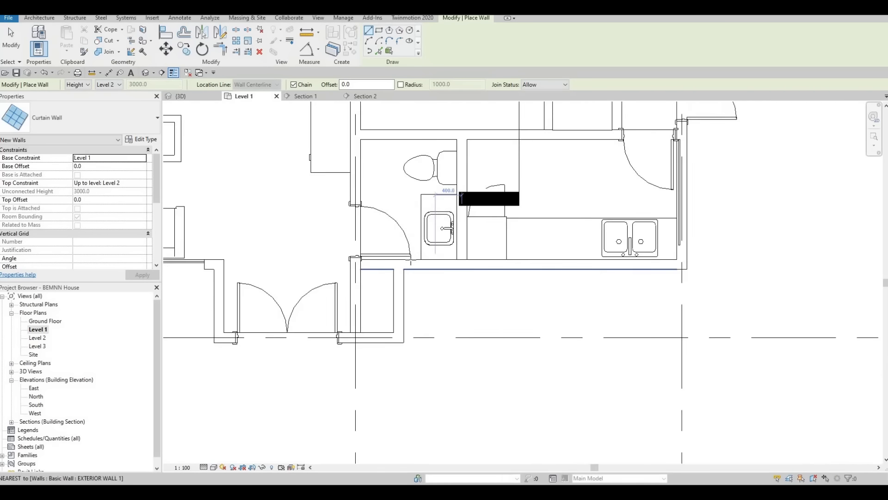
pyautogui.click(408, 260)
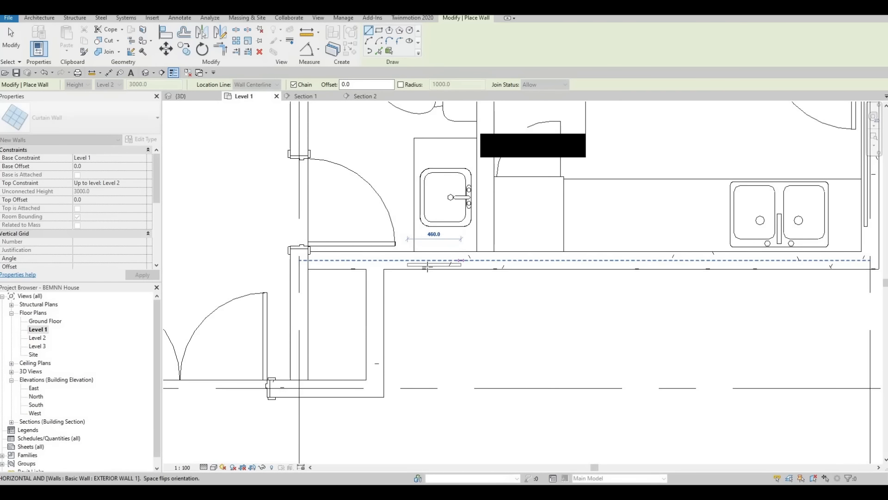
pyautogui.click(461, 260)
pyautogui.press('Escape')
pyautogui.press('Escape')
# Lengthen the bathroom curtain wall at both ends and shift it toward the inner face of the exterior wall.
pyautogui.scroll(2, 426, 266)
pyautogui.press('Escape')
pyautogui.click(409, 263)
pyautogui.moveTo(398, 257); pyautogui.dragTo(383, 258)
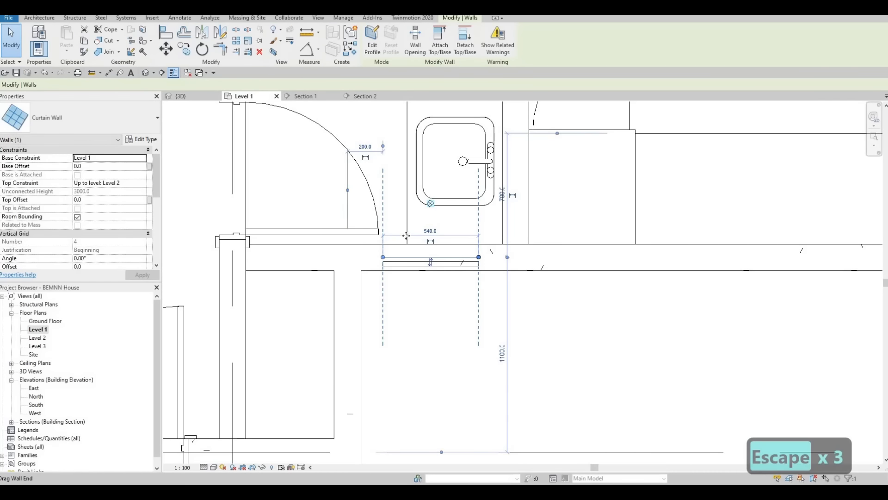
pyautogui.press('Escape')
pyautogui.press('Escape')
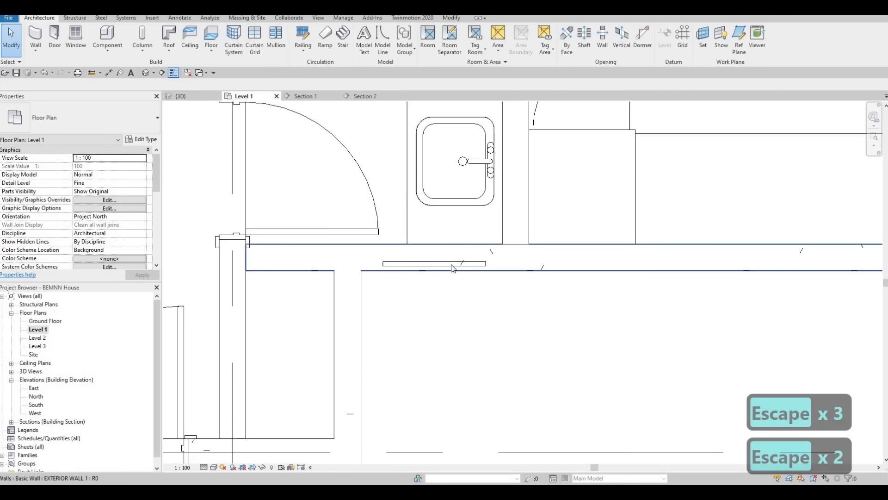
pyautogui.moveTo(456, 264); pyautogui.dragTo(456, 250)
pyautogui.press('Escape')
pyautogui.press('Escape')
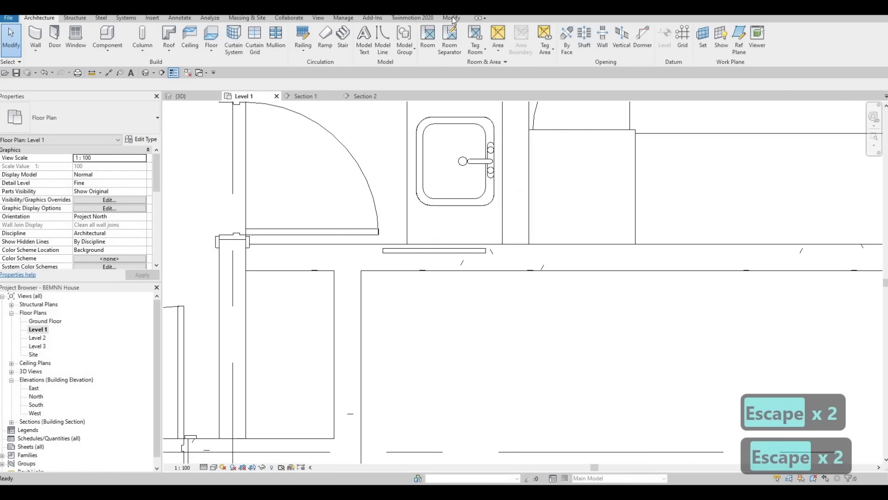
# Use Cut Geometry to cut the exterior walls with the bathroom and utility room curtain walls.
pyautogui.press('c')
pyautogui.press('g')
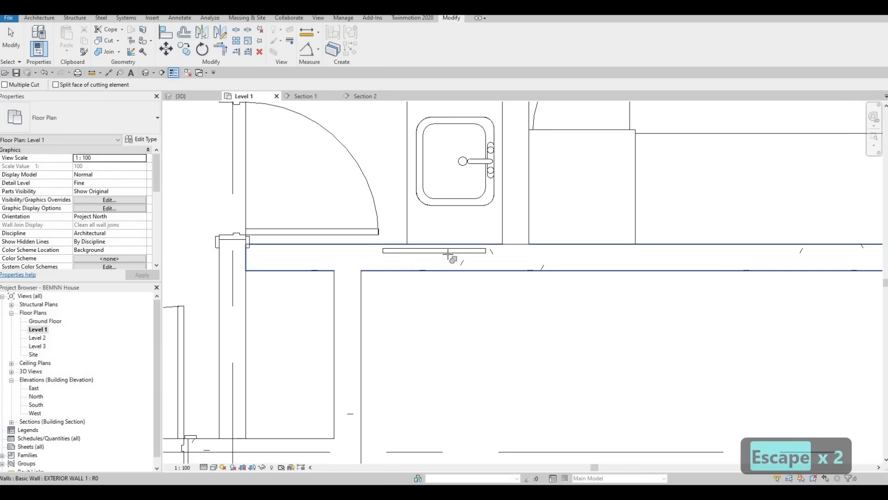
pyautogui.scroll(-3, 453, 258)
pyautogui.moveTo(873, 217); pyautogui.dragTo(569, 275, button='middle')
pyautogui.scroll(-1, 568, 274)
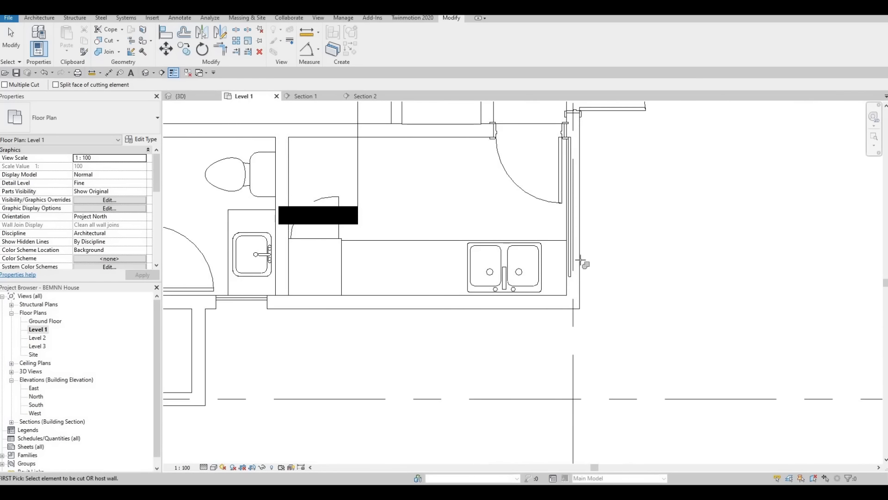
pyautogui.press('Escape')
pyautogui.press('Escape')
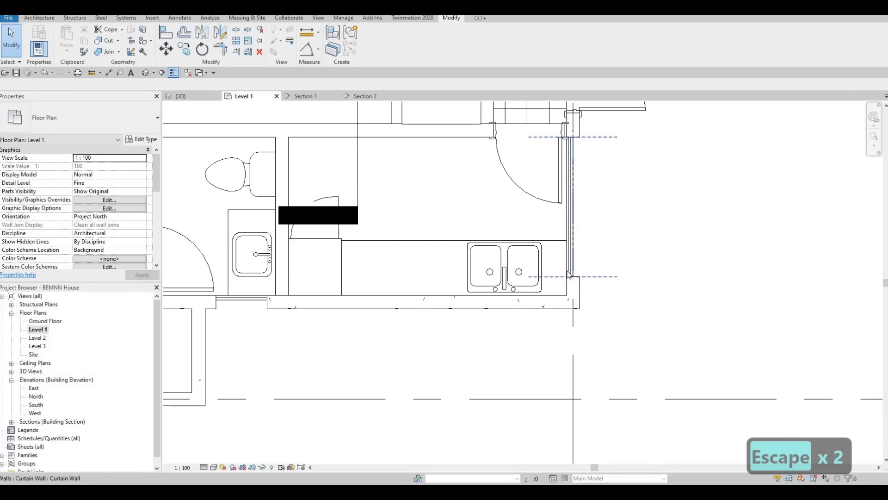
# In the 3D view, set the top offset of the dining area's curtain wall to -400.
pyautogui.press('3')
pyautogui.press('d')
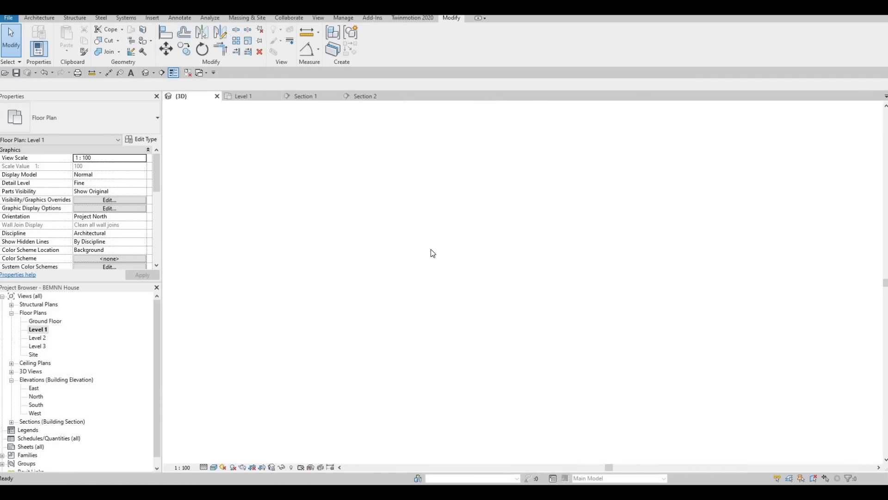
pyautogui.keyDown('shift'); pyautogui.moveTo(524, 278); pyautogui.dragTo(640, 208, button='middle'); pyautogui.keyUp('shift')
pyautogui.scroll(4, 642, 208)
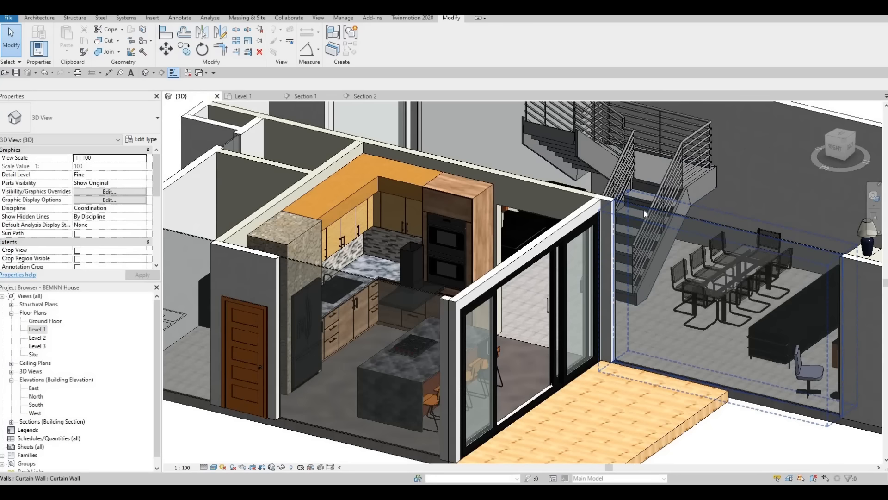
pyautogui.click(726, 225)
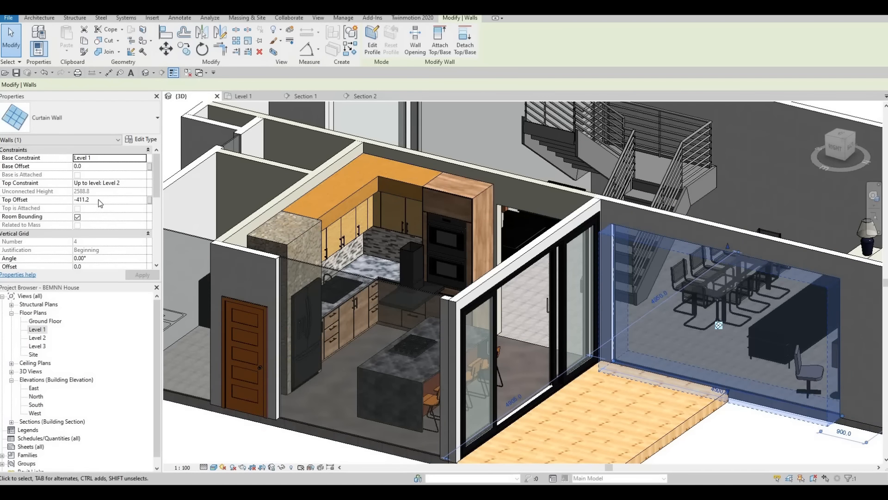
pyautogui.click(97, 199)
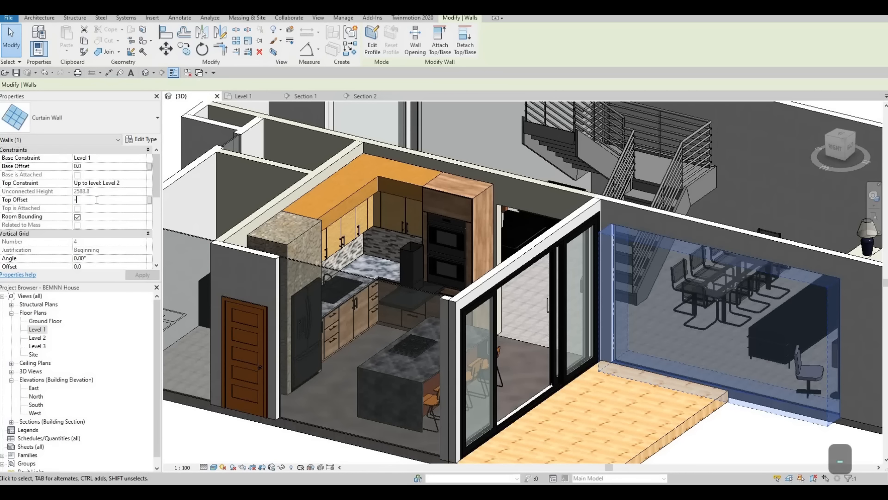
pyautogui.write('-400')
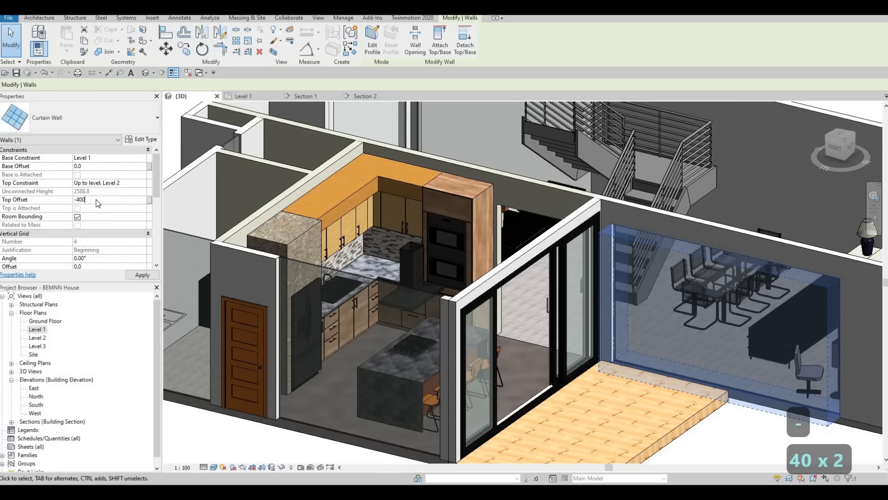
pyautogui.press('Return')
pyautogui.press('Escape')
pyautogui.press('Escape')
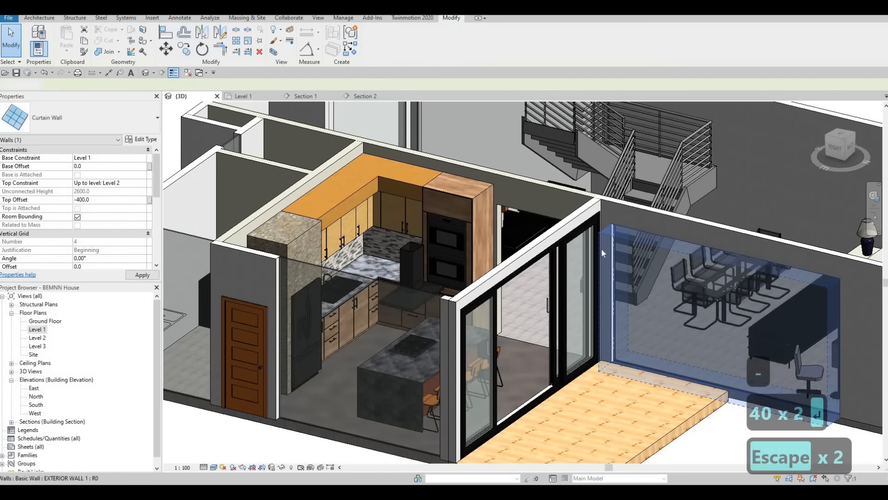
# Align the top of the kitchen curtain wall with the top of the dining area's curtain wall.
pyautogui.scroll(-1, 670, 247)
pyautogui.moveTo(670, 247); pyautogui.dragTo(616, 249, button='middle')
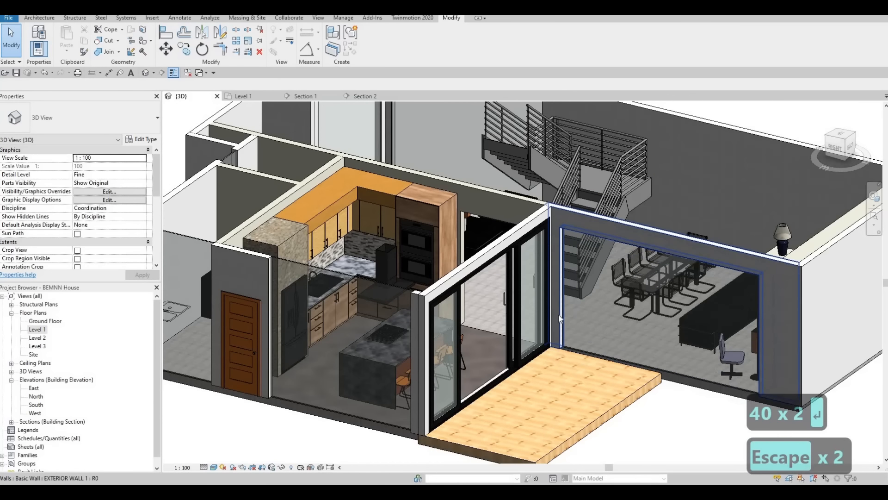
pyautogui.press('a')
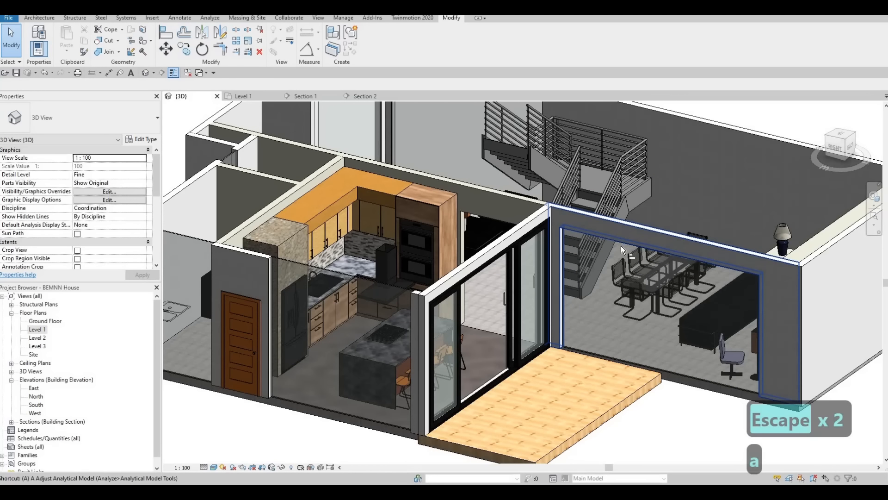
pyautogui.press('l')
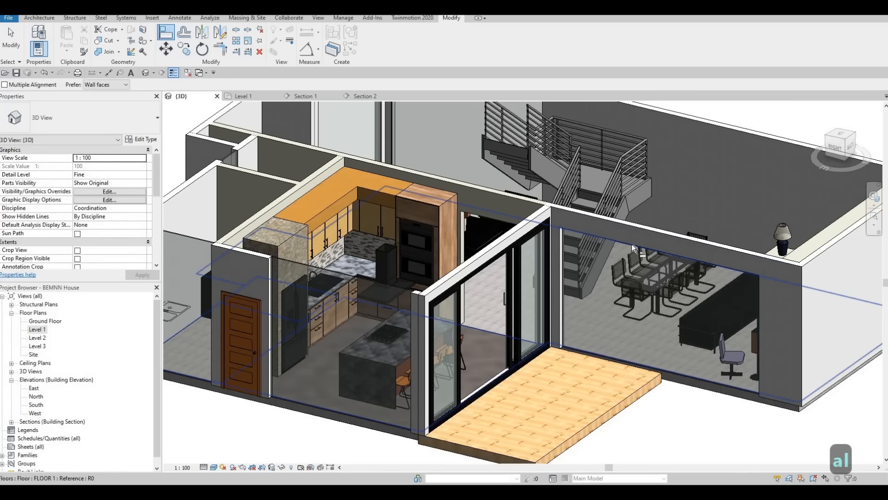
pyautogui.click(631, 243)
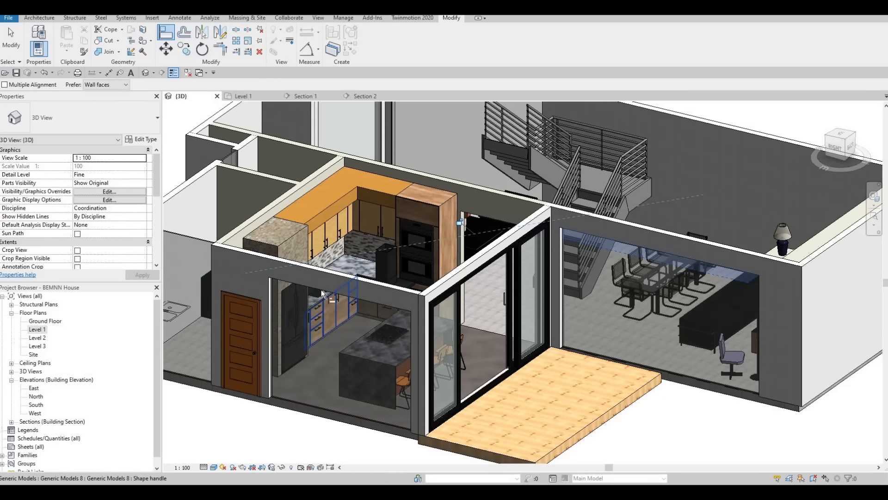
pyautogui.scroll(4, 292, 269)
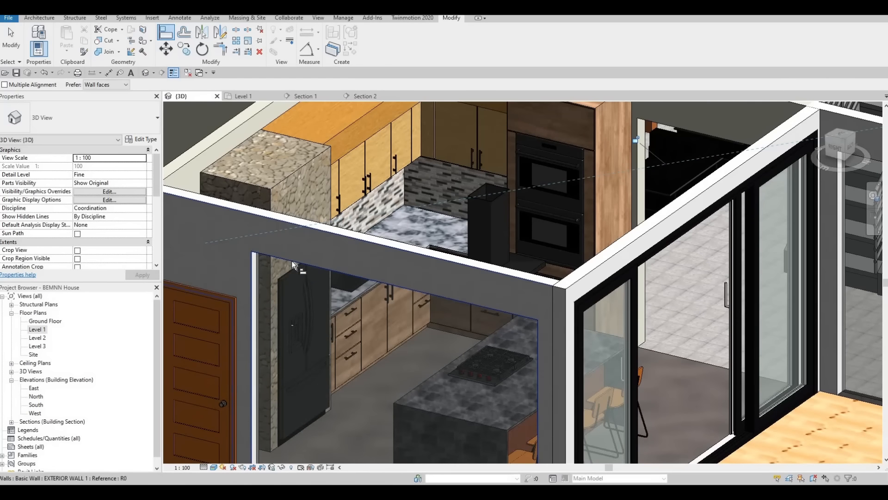
pyautogui.click(287, 276)
pyautogui.press('Escape')
pyautogui.press('Escape')
pyautogui.press('Escape')
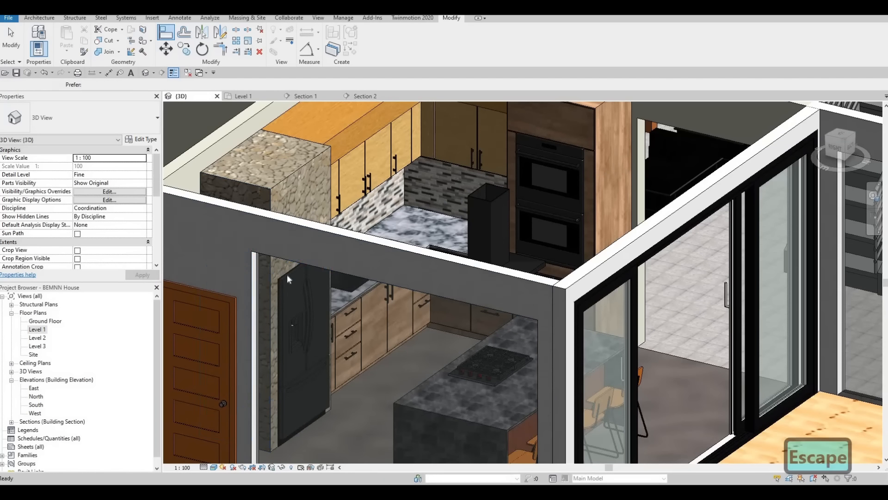
# Try to align the top of the utility room curtain wall with the kitchen curtain wall's top.
pyautogui.press('a')
pyautogui.press('l')
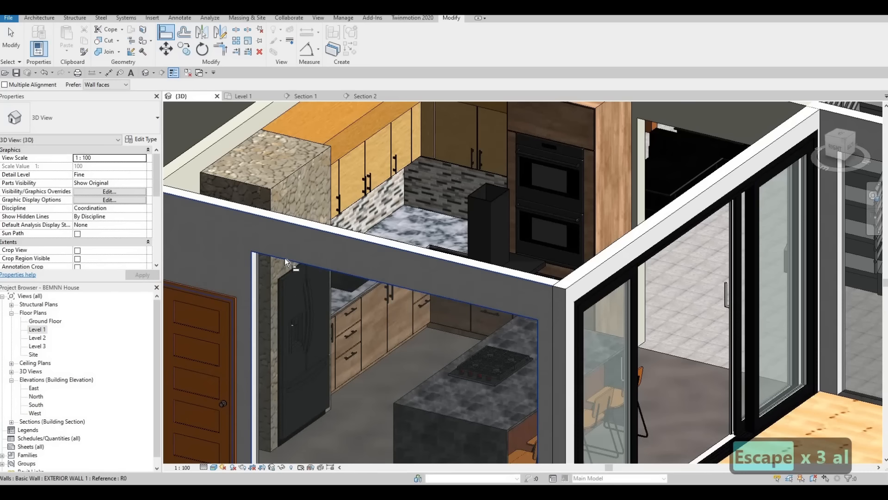
pyautogui.click(284, 258)
pyautogui.scroll(-3, 348, 272)
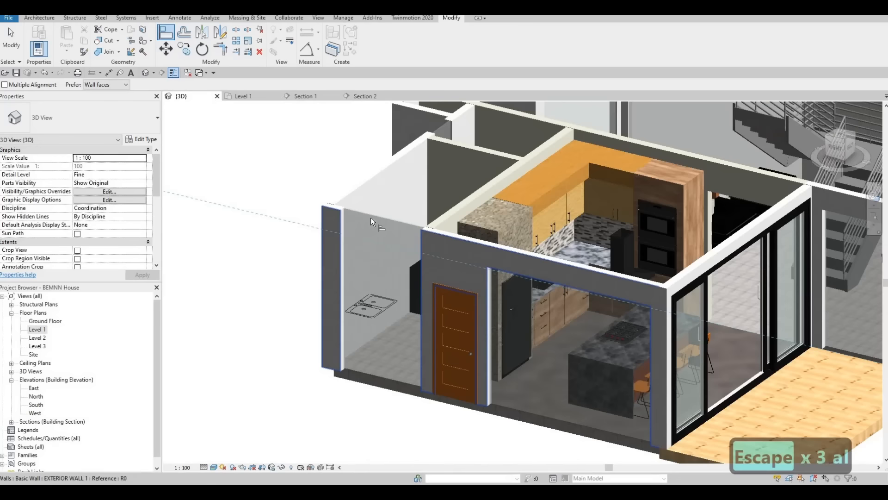
pyautogui.click(369, 225)
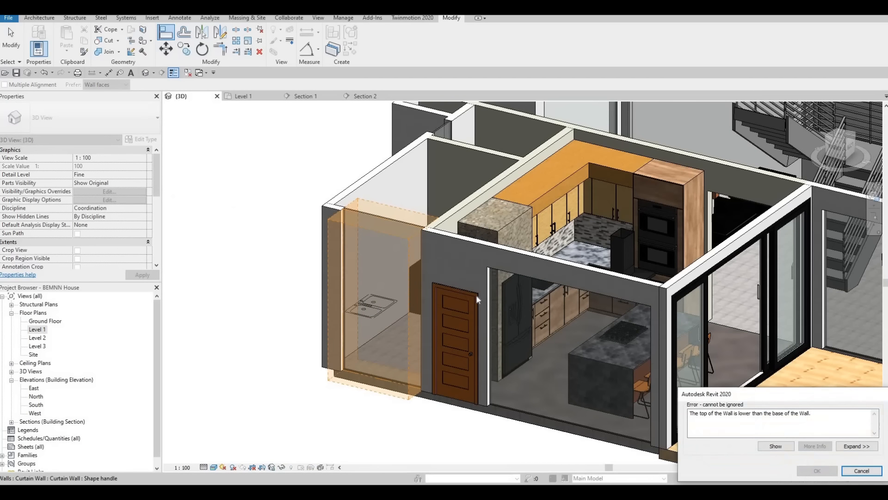
pyautogui.press('Escape')
pyautogui.press('Escape')
pyautogui.press('Escape')
# Align the tops of the utility room and bathroom curtain walls with the lowered curtain walls.
pyautogui.press('a')
pyautogui.press('l')
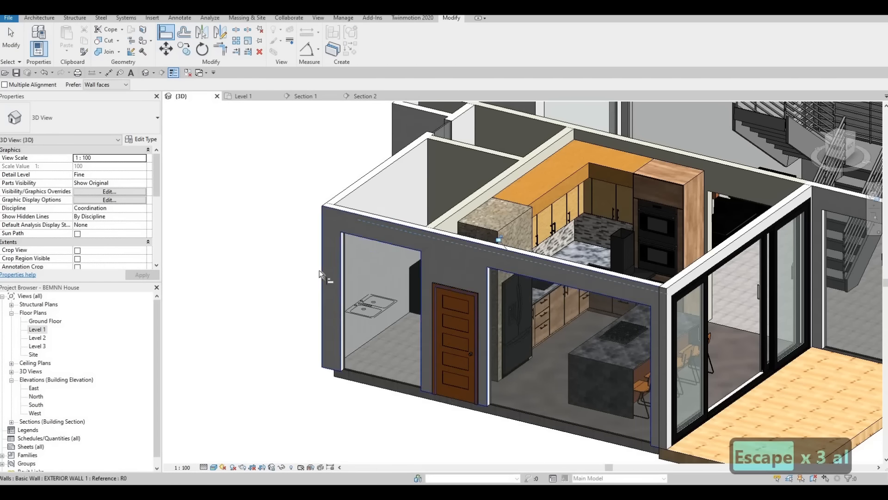
pyautogui.keyDown('shift'); pyautogui.moveTo(465, 284); pyautogui.dragTo(365, 285, button='middle'); pyautogui.keyUp('shift')
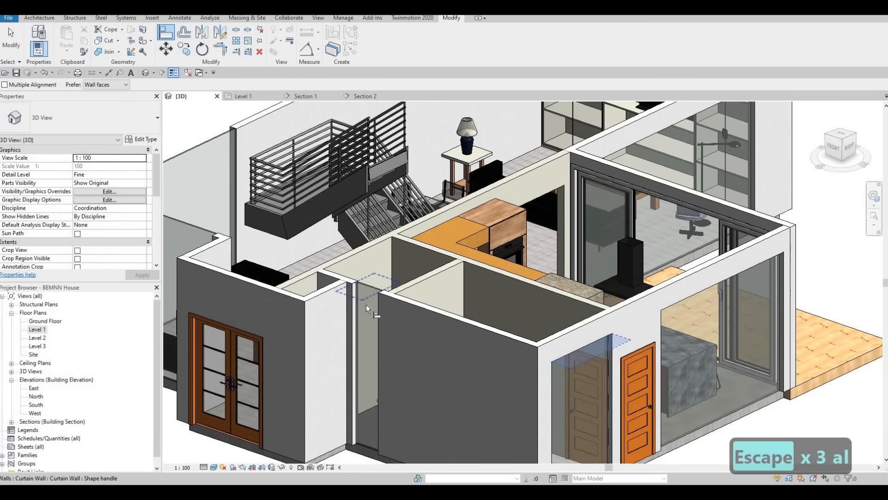
pyautogui.click(366, 304)
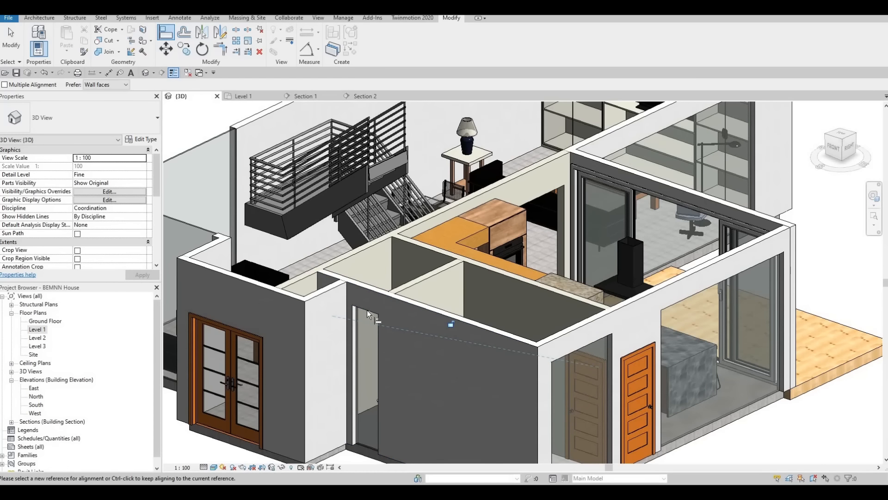
# Align the tops of the lounge's front and side curtain walls with the bathroom curtain wall's top.
pyautogui.keyDown('shift'); pyautogui.moveTo(370, 307); pyautogui.dragTo(400, 289, button='middle'); pyautogui.keyUp('shift')
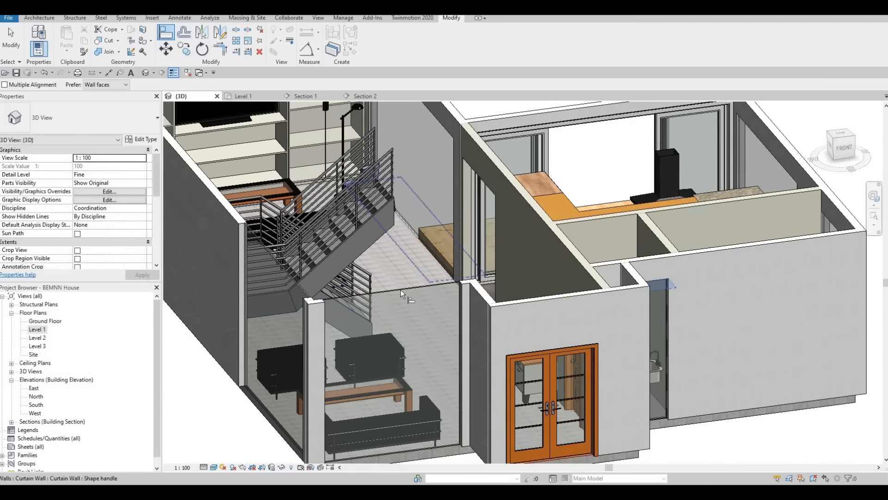
pyautogui.click(400, 290)
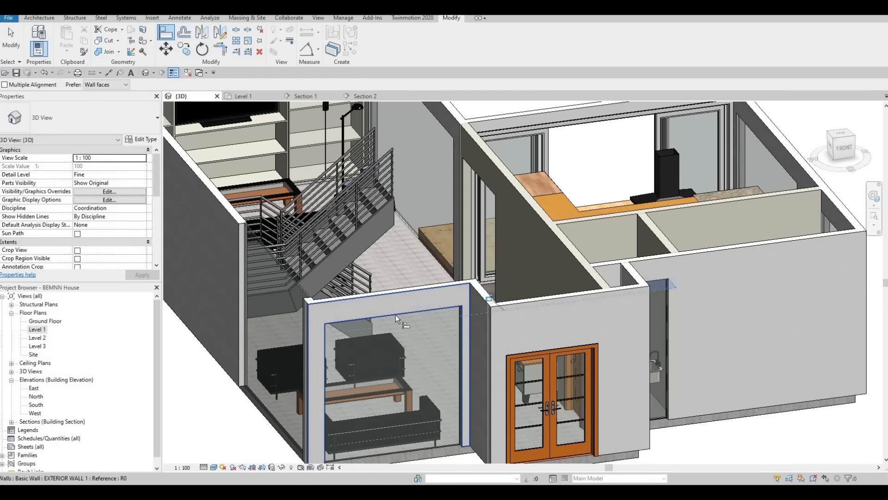
pyautogui.click(395, 314)
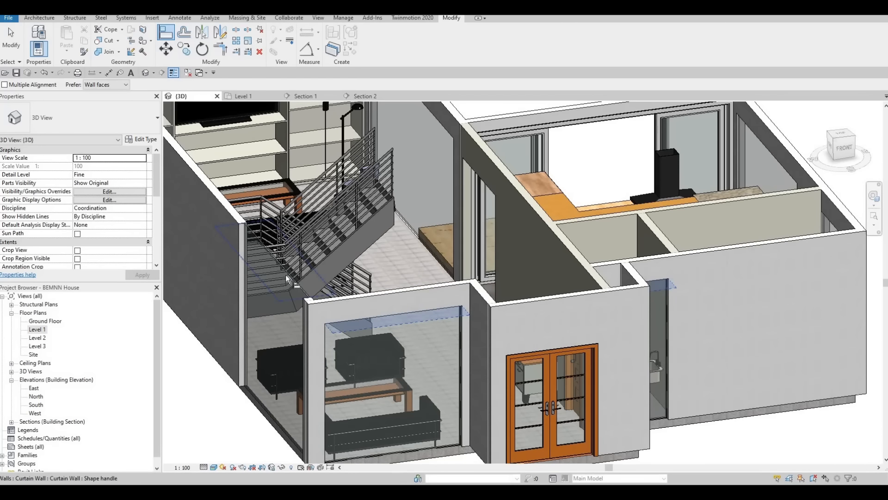
pyautogui.scroll(-3, 392, 270)
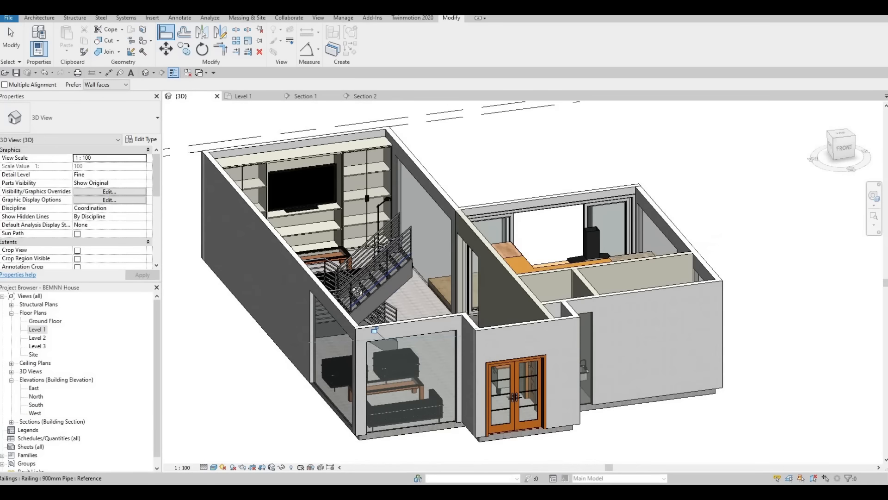
# Set the kitchen sliding door type's Height Sliding Door to 2600 to match the lowered curtain walls.
pyautogui.keyDown('shift'); pyautogui.moveTo(358, 292); pyautogui.dragTo(302, 262, button='middle'); pyautogui.keyUp('shift')
pyautogui.keyDown('shift'); pyautogui.moveTo(321, 291); pyautogui.dragTo(382, 263, button='middle'); pyautogui.keyUp('shift')
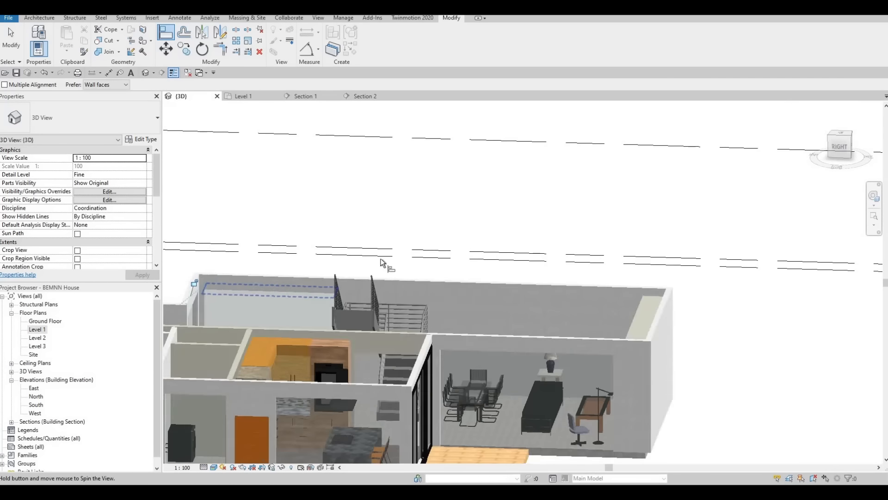
pyautogui.moveTo(344, 408); pyautogui.dragTo(250, 324, button='middle')
pyautogui.press('Escape')
pyautogui.scroll(2, 259, 317)
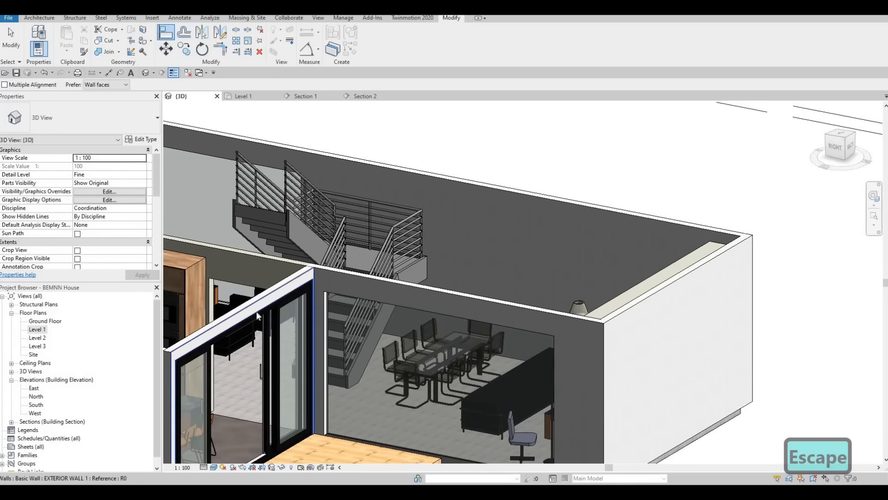
pyautogui.press('Escape')
pyautogui.press('Escape')
pyautogui.click(258, 316)
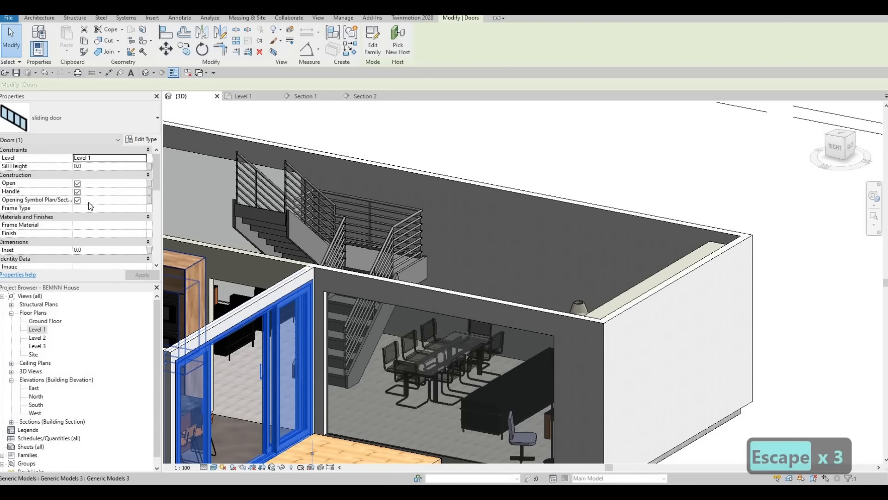
pyautogui.scroll(-1, 137, 150)
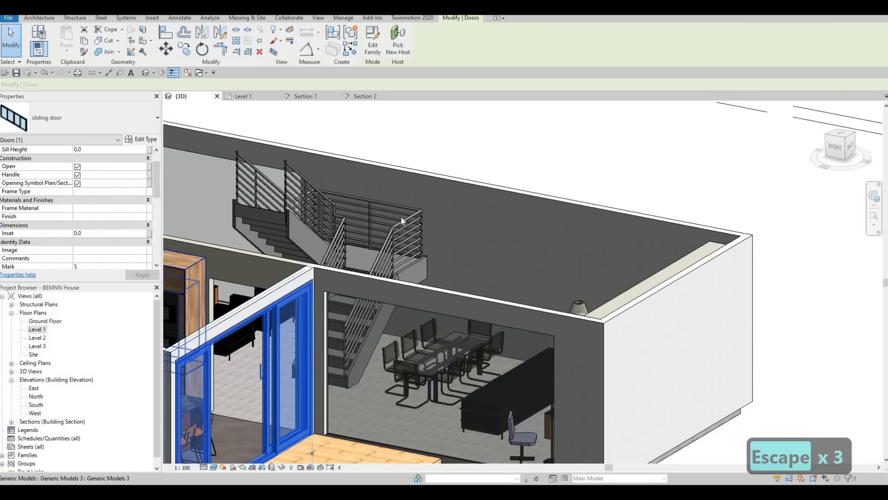
pyautogui.click(140, 139)
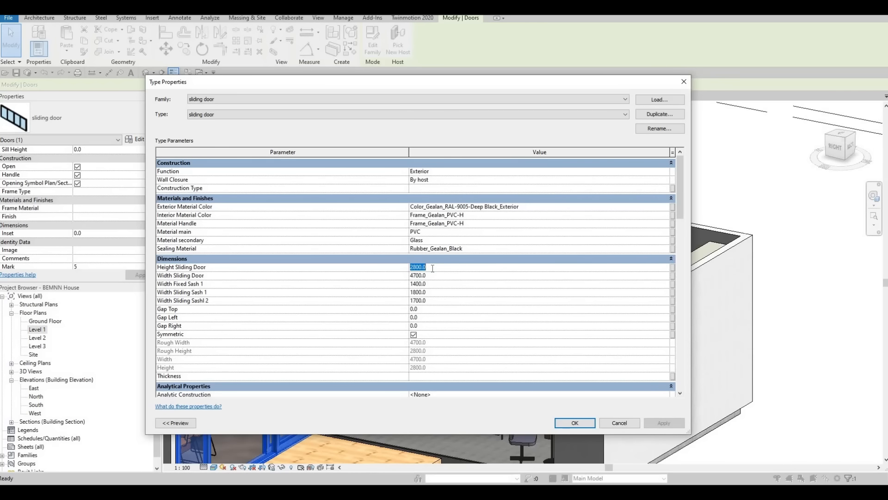
pyautogui.write('2600')
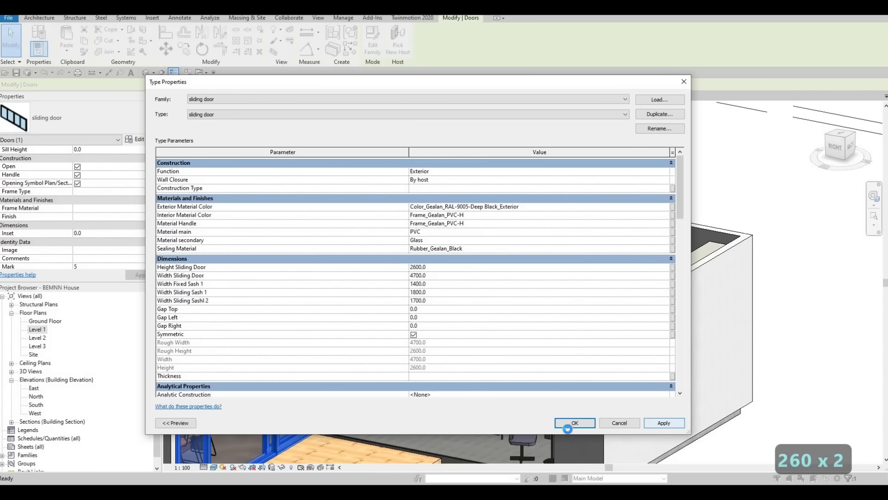
pyautogui.click(573, 424)
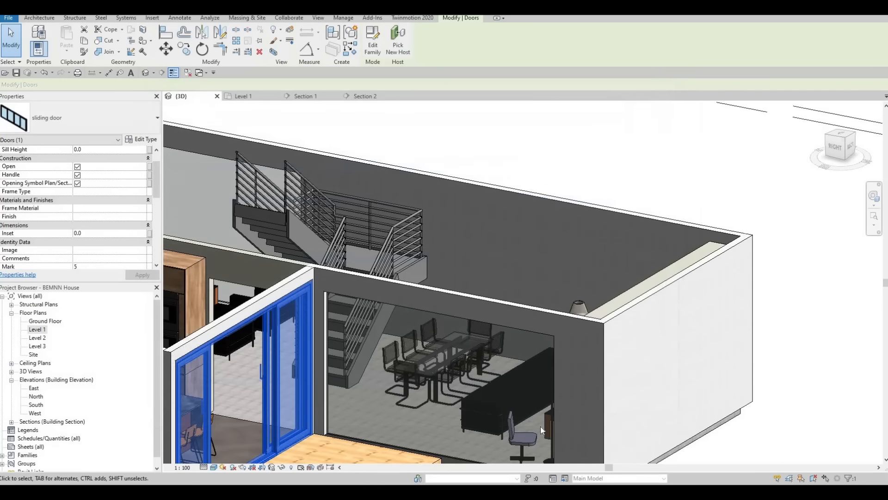
pyautogui.press('Escape')
pyautogui.press('Escape')
# Raise the bottom edge of the kitchen curtain wall slightly above the floor.
pyautogui.scroll(5, 314, 303)
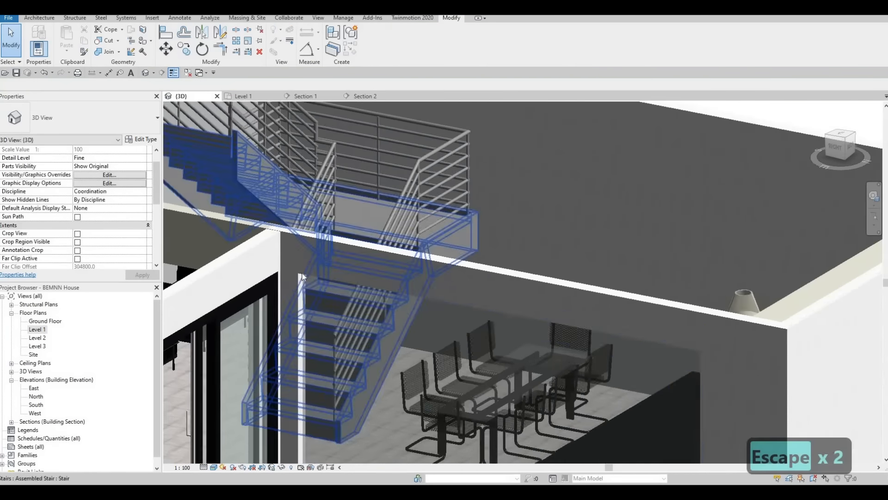
pyautogui.scroll(-8, 303, 304)
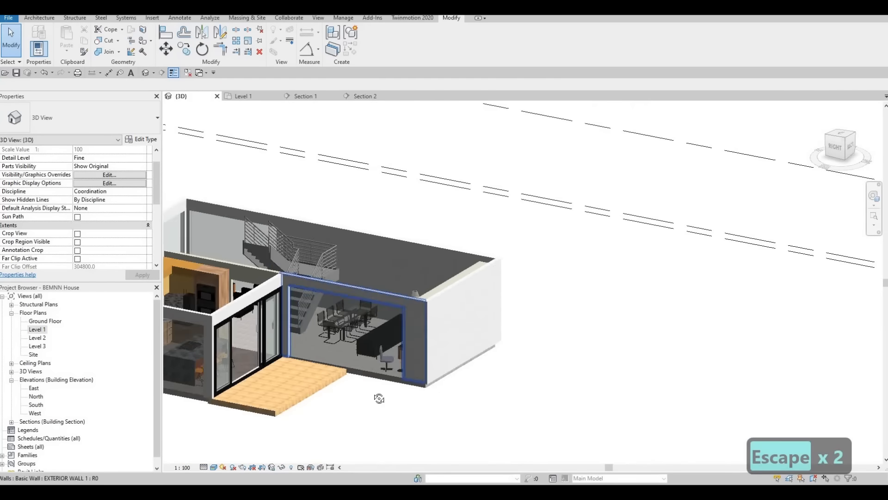
pyautogui.moveTo(392, 414)
pyautogui.keyDown('shift'); pyautogui.mouseDown(button='middle')
pyautogui.moveTo(438, 394)
pyautogui.moveTo(421, 420)
pyautogui.moveTo(407, 416)
pyautogui.mouseUp(button='middle'); pyautogui.keyUp('shift')
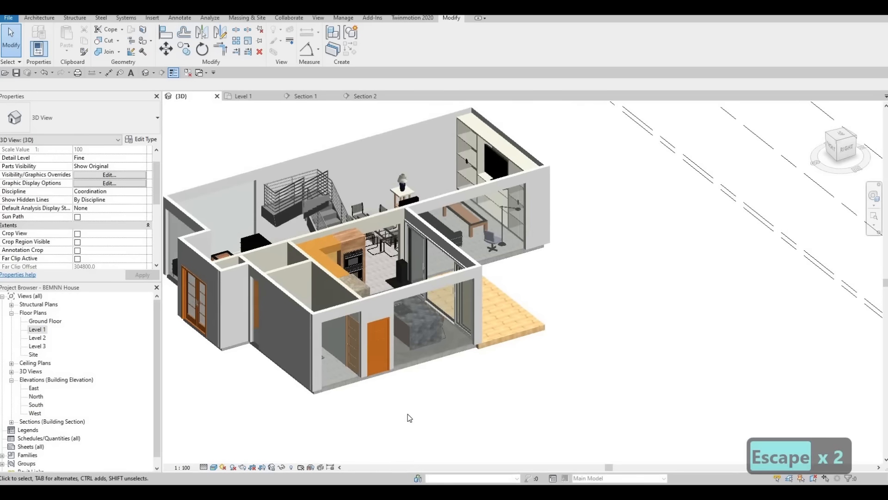
pyautogui.scroll(2, 407, 416)
pyautogui.scroll(4, 483, 287)
pyautogui.scroll(1, 482, 286)
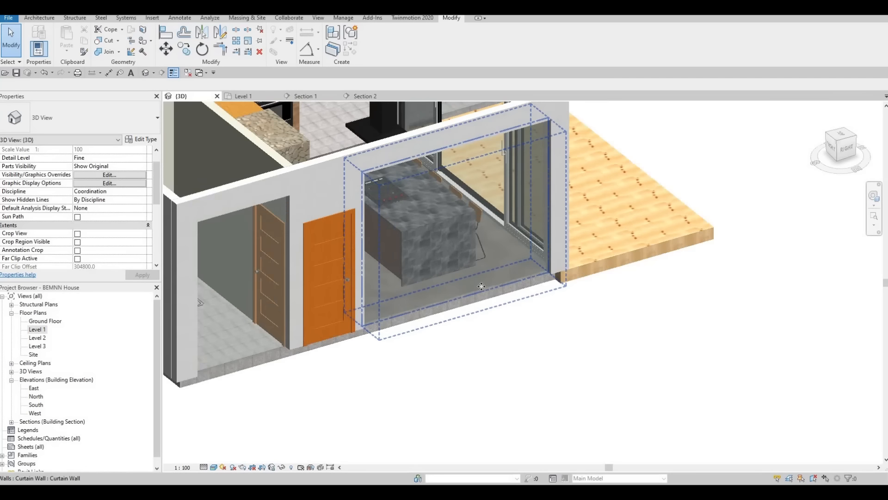
pyautogui.click(468, 288)
pyautogui.click(452, 298)
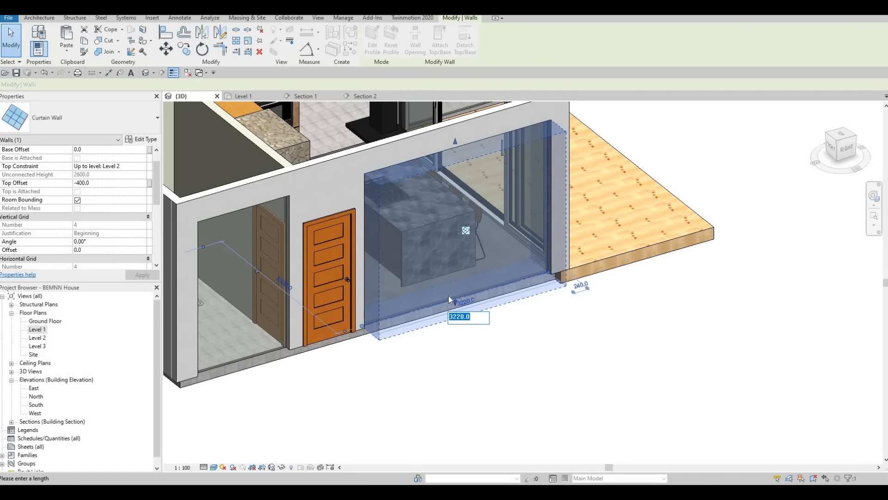
pyautogui.scroll(3, 448, 296)
pyautogui.press('Escape')
pyautogui.moveTo(465, 307)
pyautogui.mouseDown()
pyautogui.moveTo(464, 290)
pyautogui.moveTo(459, 310)
pyautogui.mouseUp()
pyautogui.press('Escape')
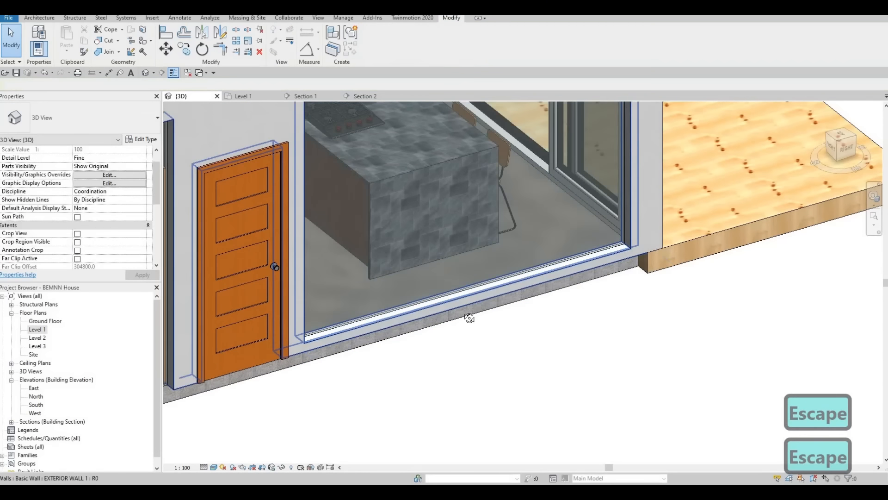
pyautogui.keyDown('shift'); pyautogui.moveTo(489, 285); pyautogui.dragTo(491, 351, button='middle'); pyautogui.keyUp('shift')
pyautogui.scroll(-5, 526, 365)
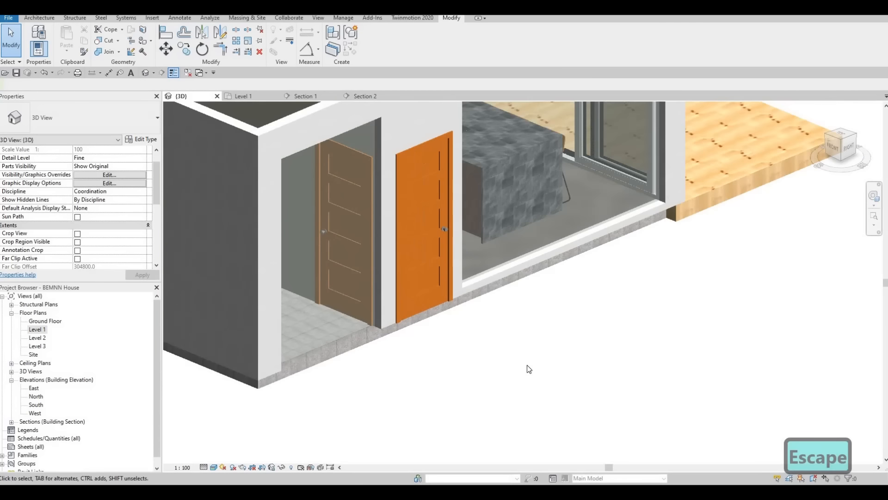
pyautogui.press('Escape')
pyautogui.press('Escape')
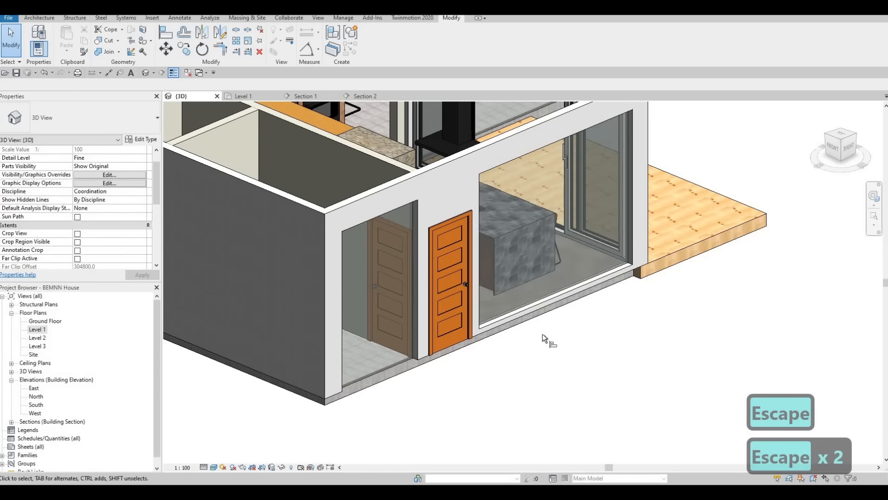
# Align the bottom of the dining area's curtain wall with the bottom of the kitchen curtain wall.
pyautogui.press('a')
pyautogui.press('l')
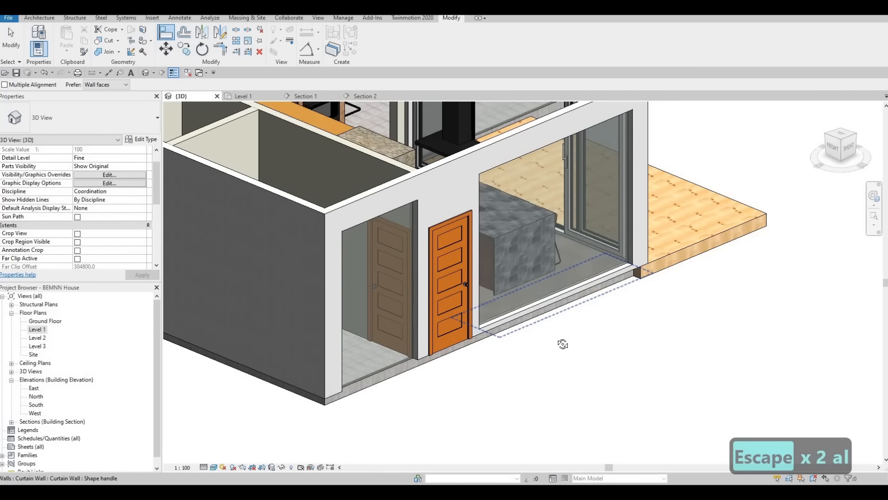
pyautogui.keyDown('shift'); pyautogui.moveTo(563, 344); pyautogui.dragTo(485, 360, button='middle'); pyautogui.keyUp('shift')
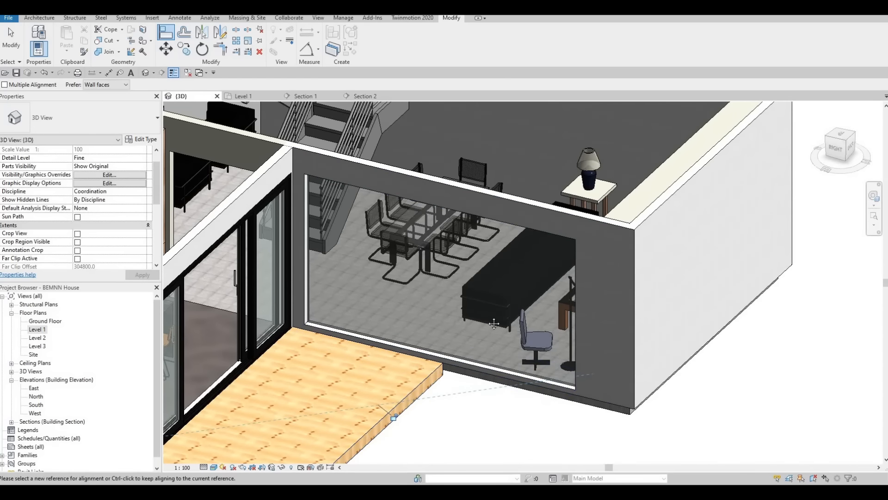
pyautogui.scroll(-3, 435, 338)
pyautogui.scroll(-1, 499, 328)
pyautogui.moveTo(435, 338); pyautogui.dragTo(525, 297, button='middle')
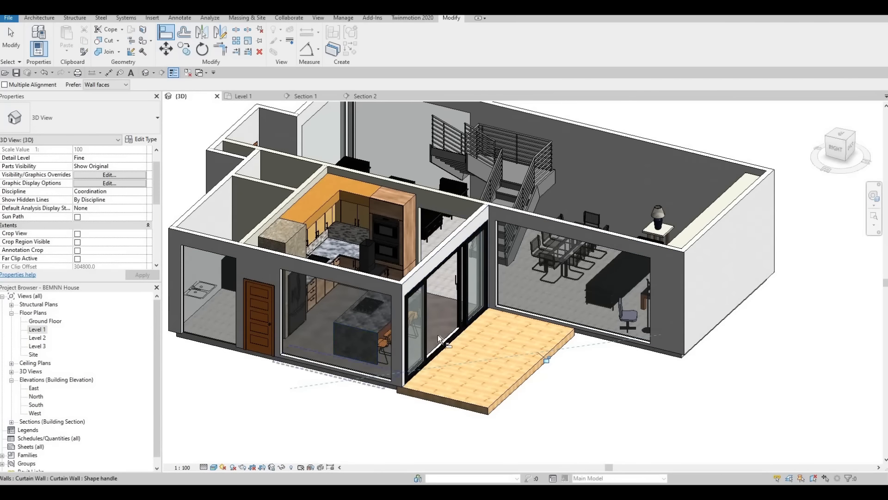
pyautogui.keyDown('shift'); pyautogui.moveTo(331, 374); pyautogui.dragTo(404, 349, button='middle'); pyautogui.keyUp('shift')
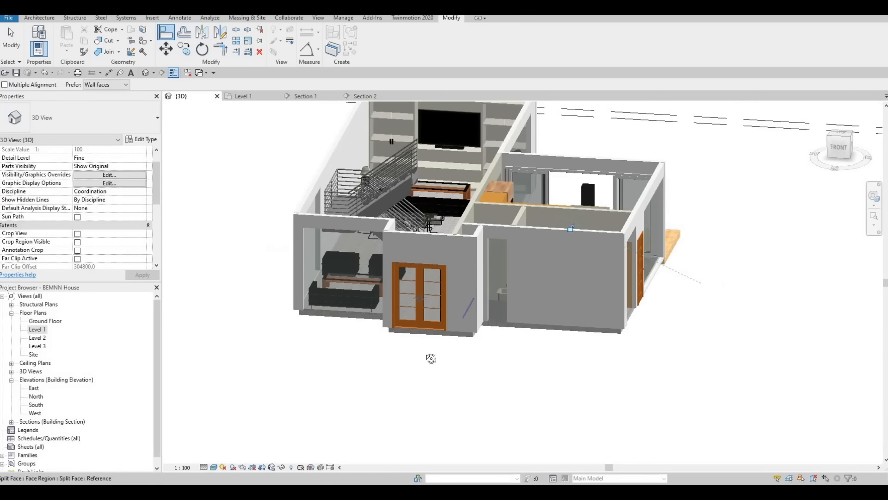
pyautogui.keyDown('shift'); pyautogui.moveTo(492, 318); pyautogui.dragTo(533, 356, button='middle'); pyautogui.keyUp('shift')
pyautogui.press('Escape')
pyautogui.press('Escape')
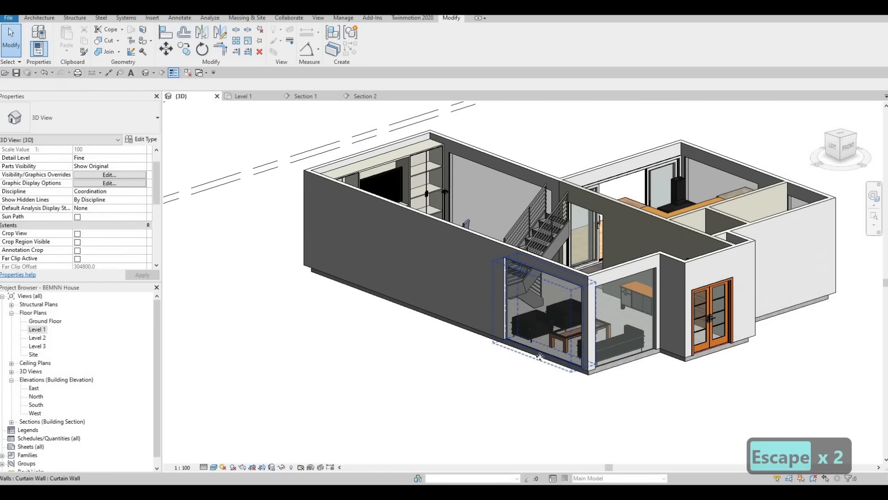
# Raise the bottom of the lounge's side curtain wall to a base offset of about 1041 mm.
pyautogui.click(540, 357)
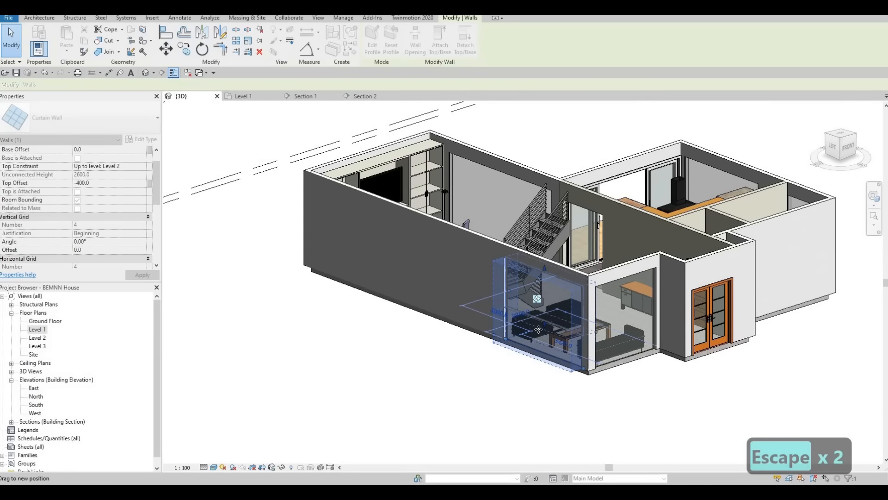
pyautogui.press('Escape')
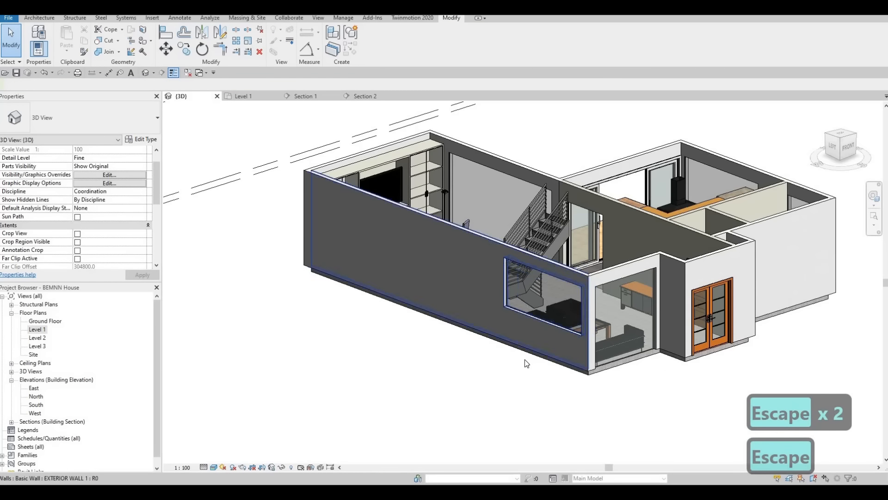
pyautogui.press('Escape')
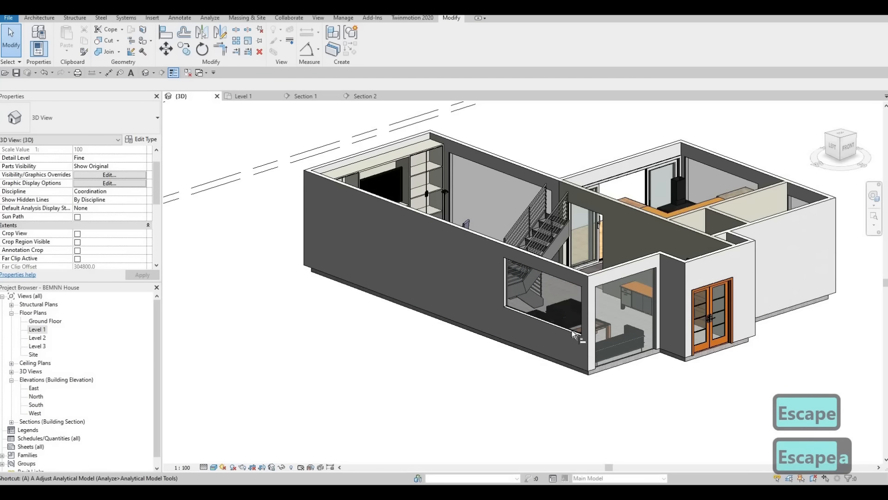
# Align the bottom of the lounge's front curtain wall with the bottom of the side curtain wall.
pyautogui.press('a')
pyautogui.press('l')
pyautogui.click(613, 358)
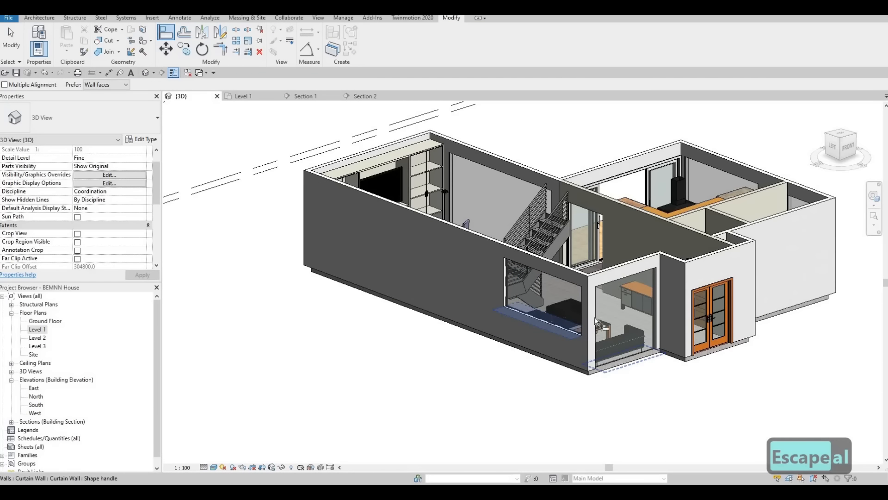
pyautogui.press('Escape')
# Raise the bottom of the bathroom curtain wall beside the entrance to a base offset of about 2070 mm.
pyautogui.moveTo(589, 335); pyautogui.dragTo(366, 340, button='middle')
pyautogui.scroll(-2, 487, 348)
pyautogui.keyDown('shift'); pyautogui.moveTo(450, 355); pyautogui.dragTo(357, 332, button='middle'); pyautogui.keyUp('shift')
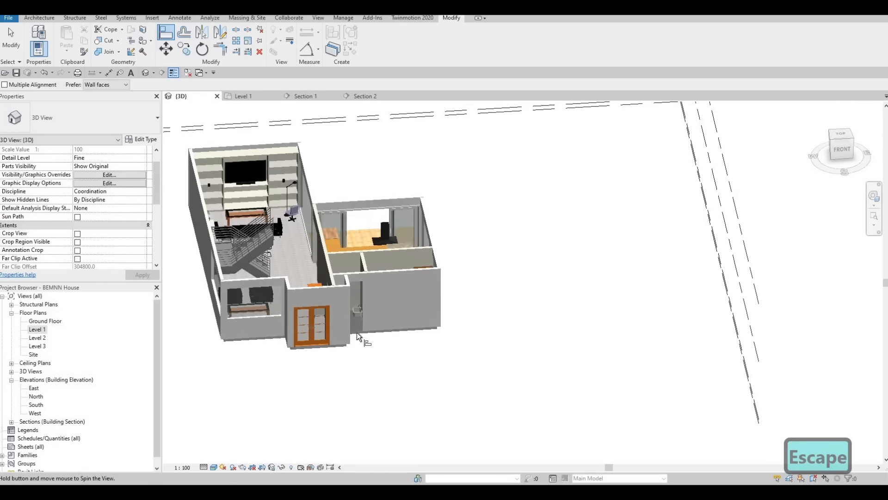
pyautogui.scroll(5, 365, 356)
pyautogui.press('Escape')
pyautogui.keyDown('shift'); pyautogui.moveTo(562, 366); pyautogui.dragTo(522, 330, button='middle'); pyautogui.keyUp('shift')
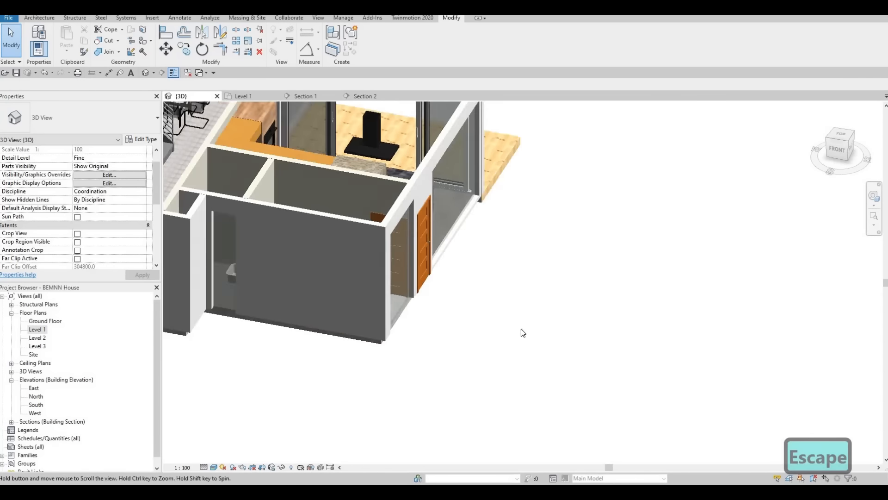
pyautogui.moveTo(231, 310); pyautogui.dragTo(524, 303, button='middle')
pyautogui.press('Escape')
pyautogui.press('Escape')
pyautogui.scroll(3, 524, 302)
pyautogui.click(523, 307)
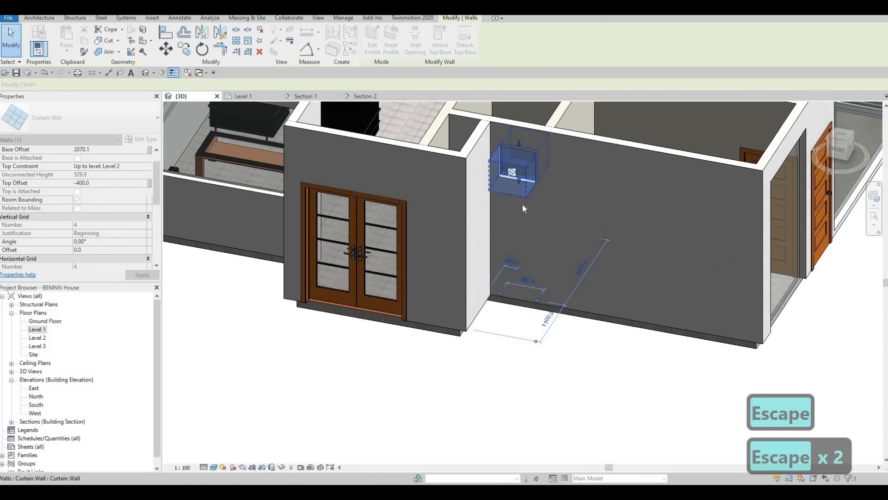
pyautogui.press('Escape')
pyautogui.press('Escape')
pyautogui.press('Escape')
# Align the bottom of the utility room curtain wall with the raised bottom of the bathroom curtain wall.
pyautogui.press('a')
pyautogui.press('l')
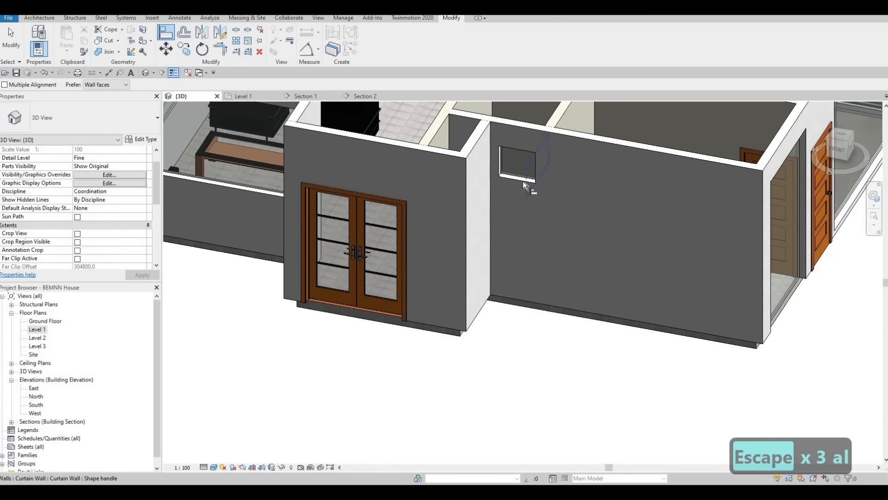
pyautogui.click(521, 175)
pyautogui.keyDown('shift'); pyautogui.moveTo(623, 283); pyautogui.dragTo(614, 275, button='middle'); pyautogui.keyUp('shift')
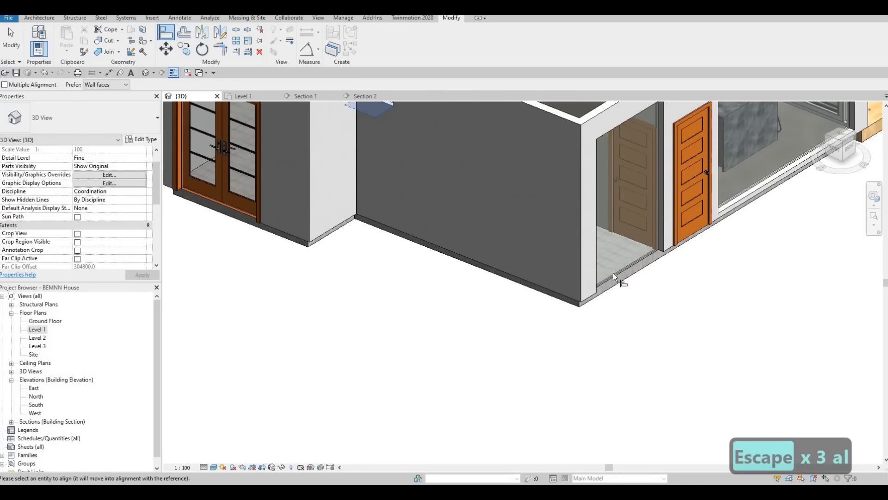
pyautogui.click(608, 270)
pyautogui.scroll(-2, 527, 285)
pyautogui.keyDown('shift'); pyautogui.moveTo(527, 284); pyautogui.dragTo(595, 284, button='middle'); pyautogui.keyUp('shift')
pyautogui.keyDown('shift'); pyautogui.moveTo(492, 302); pyautogui.dragTo(408, 260, button='middle'); pyautogui.keyUp('shift')
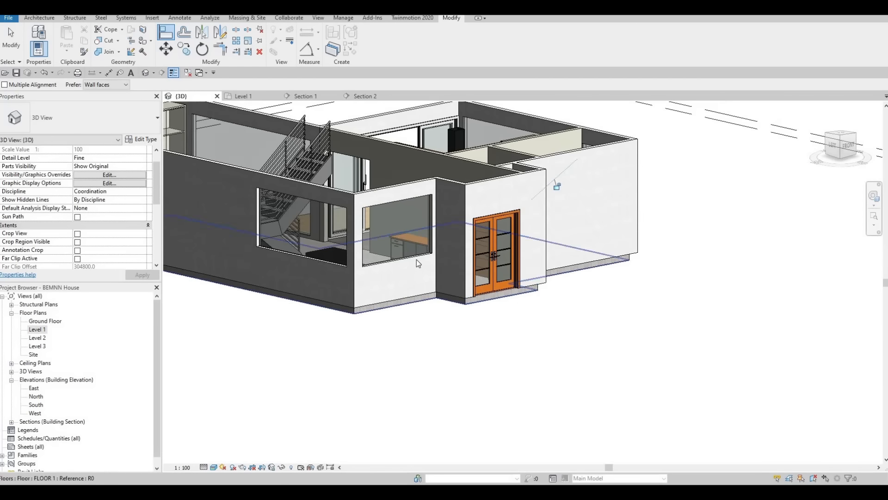
# Lower the bottom edge of the lounge's front curtain wall so that only a low sill remains beneath it.
pyautogui.press('Escape')
pyautogui.press('Escape')
pyautogui.click(399, 267)
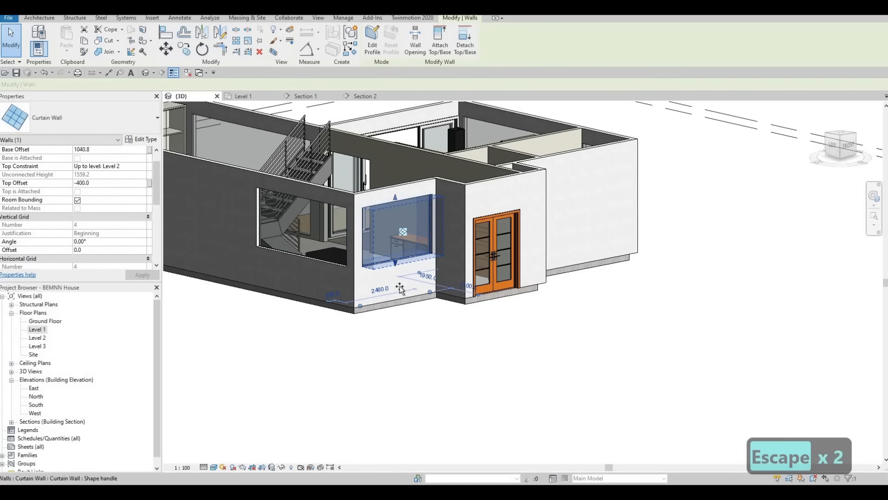
pyautogui.moveTo(400, 288); pyautogui.dragTo(389, 311)
pyautogui.press('Escape')
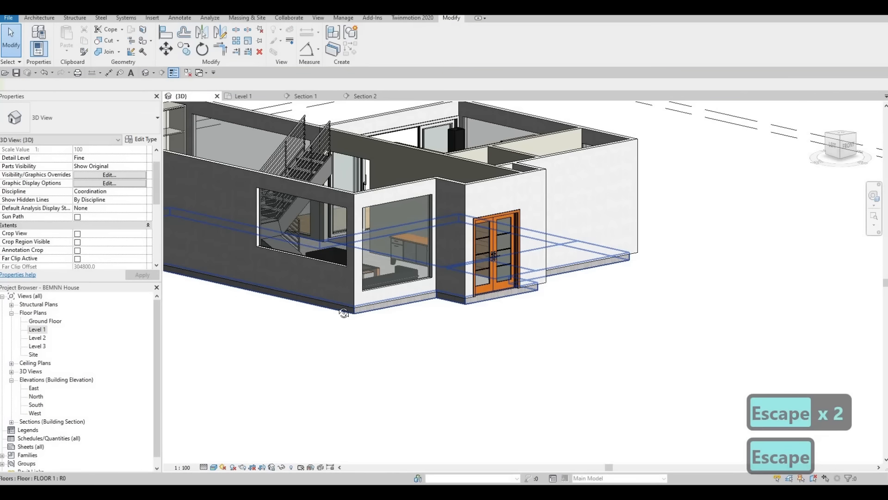
pyautogui.keyDown('shift'); pyautogui.moveTo(390, 311); pyautogui.dragTo(364, 258, button='middle'); pyautogui.keyUp('shift')
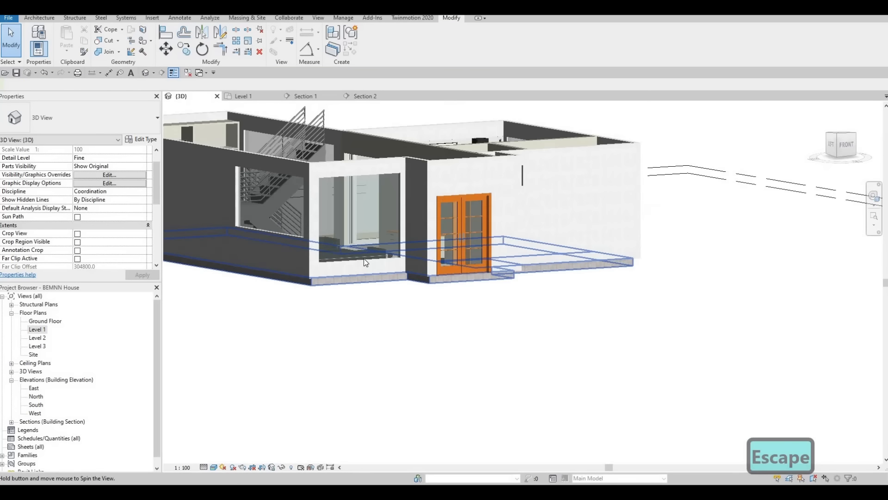
pyautogui.click(364, 258)
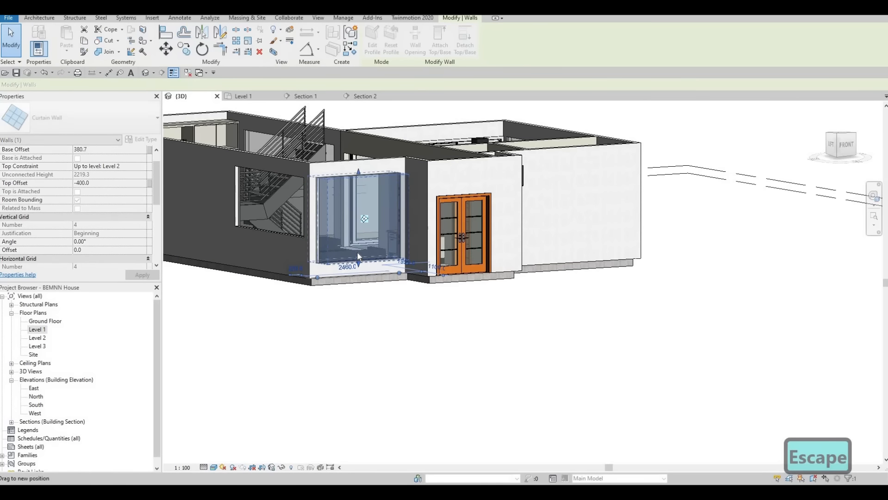
pyautogui.press('Escape')
pyautogui.press('Escape')
pyautogui.press('Escape')
# Align the bottom of the side curtain wall by the staircase with the lowered bottom of the lounge's front curtain wall.
pyautogui.press('a')
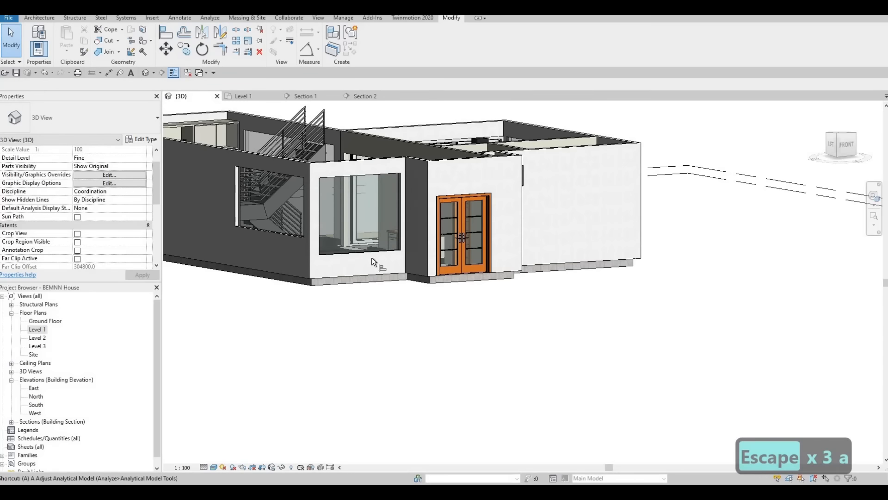
pyautogui.press('l')
pyautogui.click(368, 251)
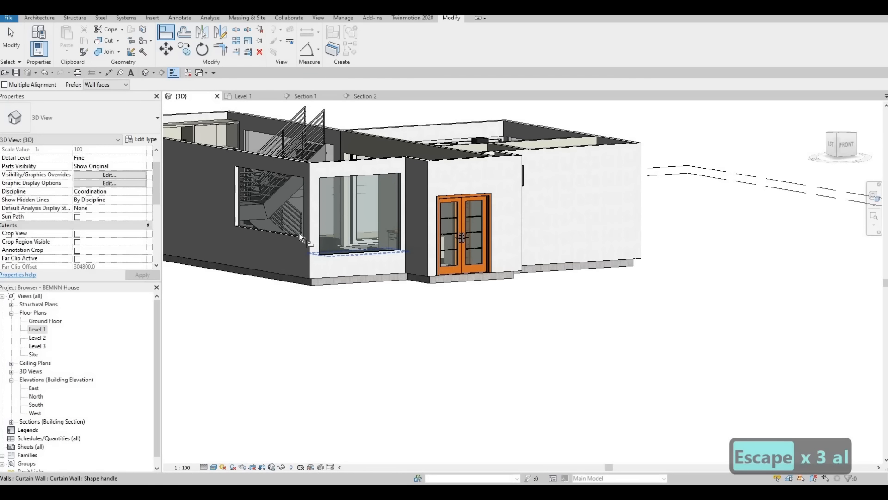
pyautogui.press('Escape')
pyautogui.press('Escape')
pyautogui.press('Escape')
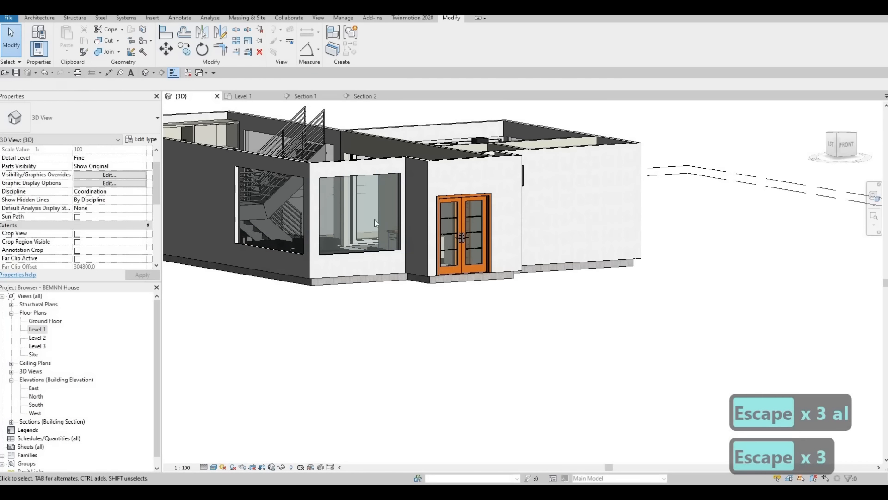
# On Level 1, draw a curtain wall matching the lounge's front one inside the short return wall beside the entrance double door.
pyautogui.doubleClick(37, 329)
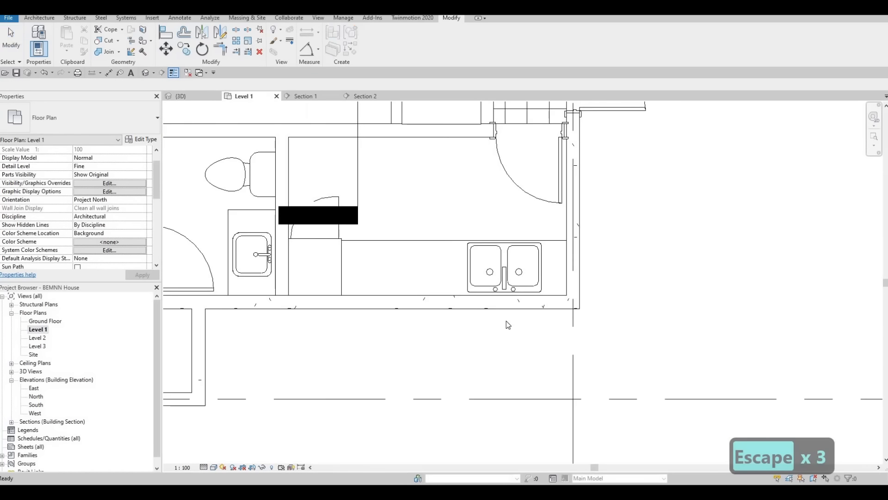
pyautogui.scroll(-3, 405, 309)
pyautogui.moveTo(204, 318); pyautogui.dragTo(350, 268, button='middle')
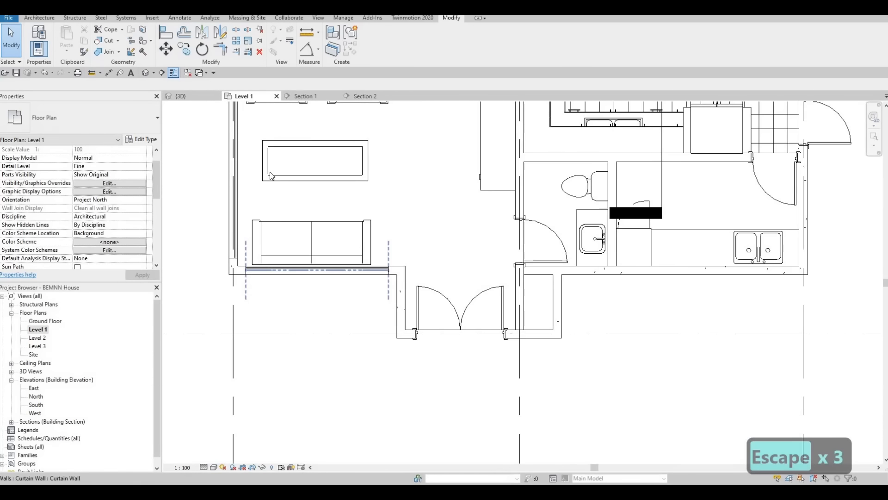
pyautogui.click(346, 269)
pyautogui.press('c')
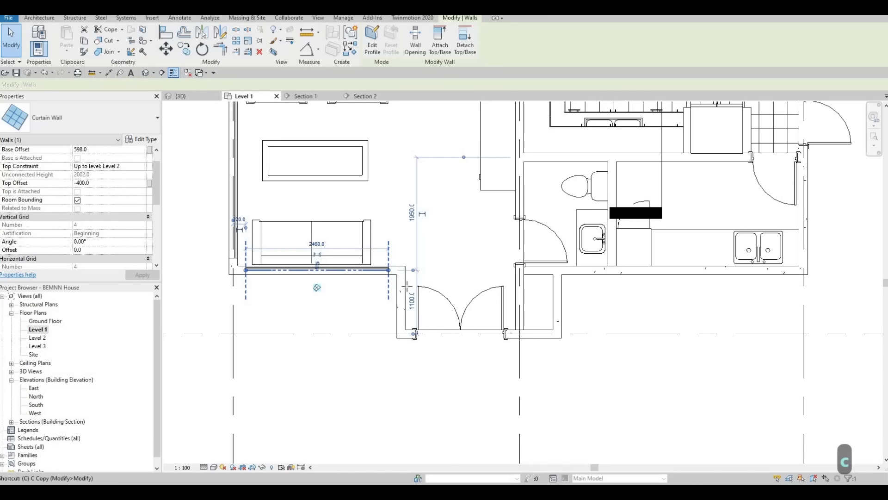
pyautogui.press('s')
pyautogui.scroll(4, 405, 287)
pyautogui.click(425, 271)
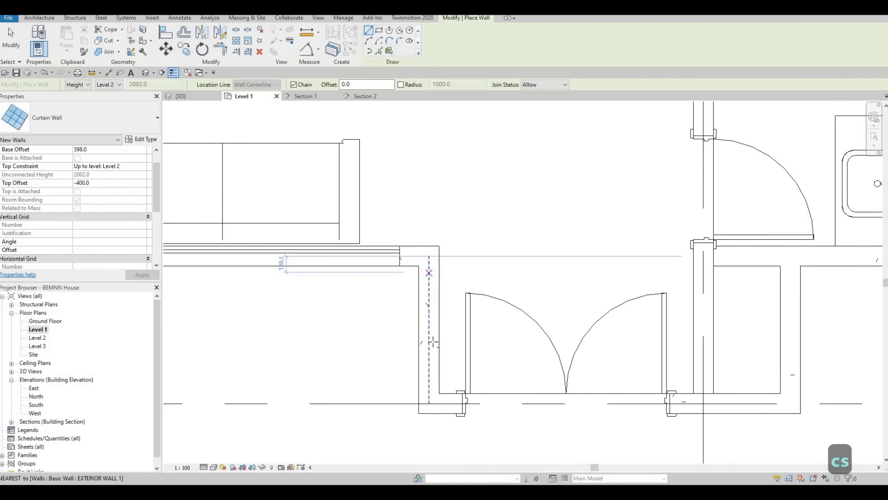
pyautogui.click(428, 374)
pyautogui.press('Escape')
pyautogui.press('Escape')
pyautogui.press('Escape')
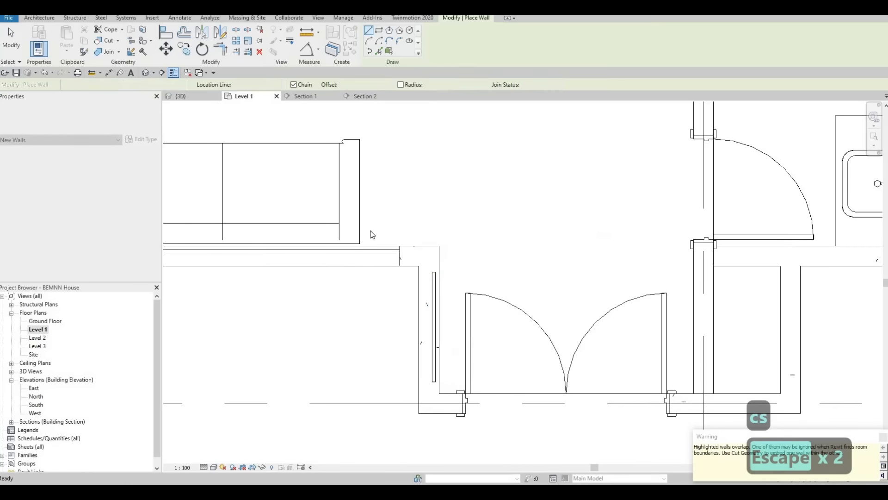
# Cut the short return wall with the new curtain wall so the glazing is embedded, and check it in 3D.
pyautogui.click(428, 285)
pyautogui.click(434, 307)
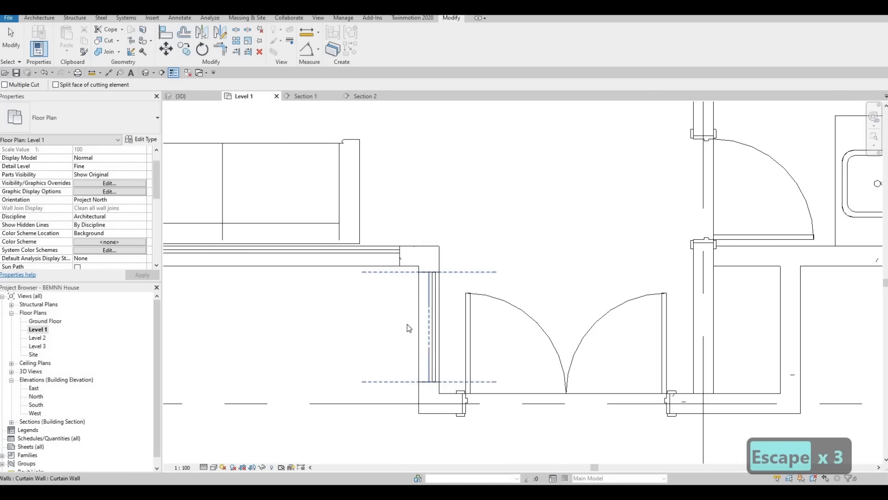
pyautogui.press('Escape')
pyautogui.press('Escape')
pyautogui.press('Escape')
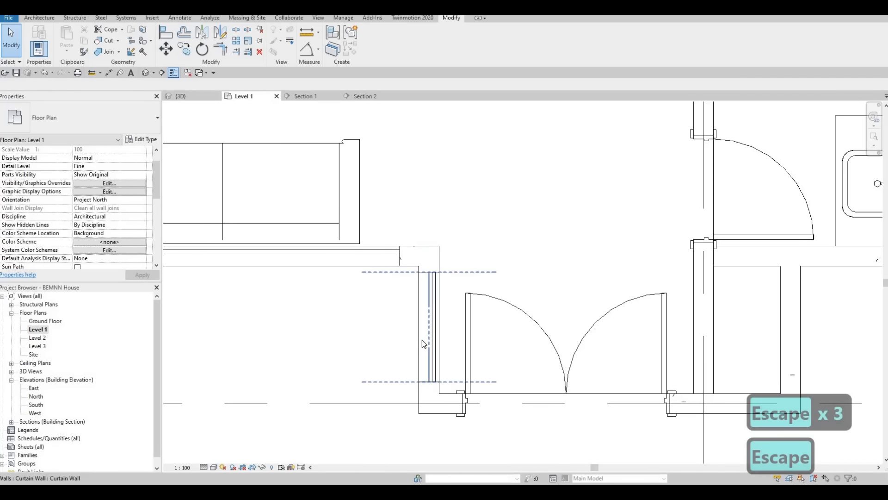
pyautogui.click(146, 73)
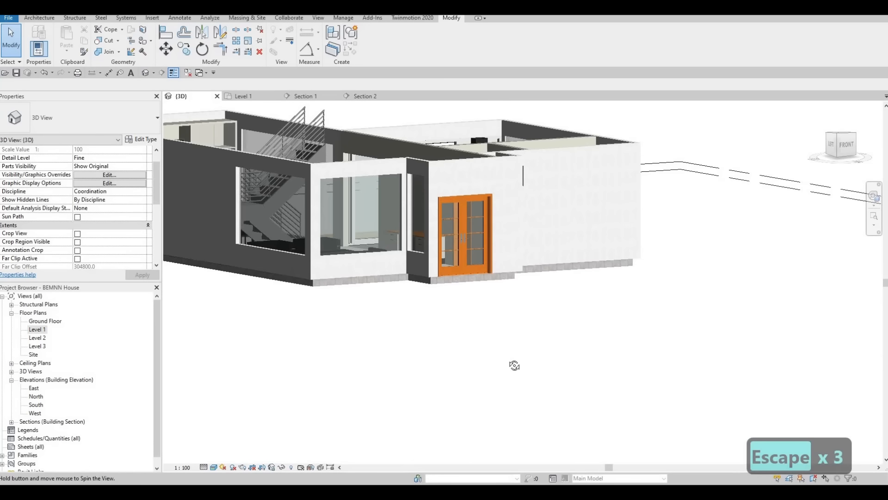
pyautogui.keyDown('shift'); pyautogui.moveTo(515, 366); pyautogui.dragTo(505, 355, button='middle'); pyautogui.keyUp('shift')
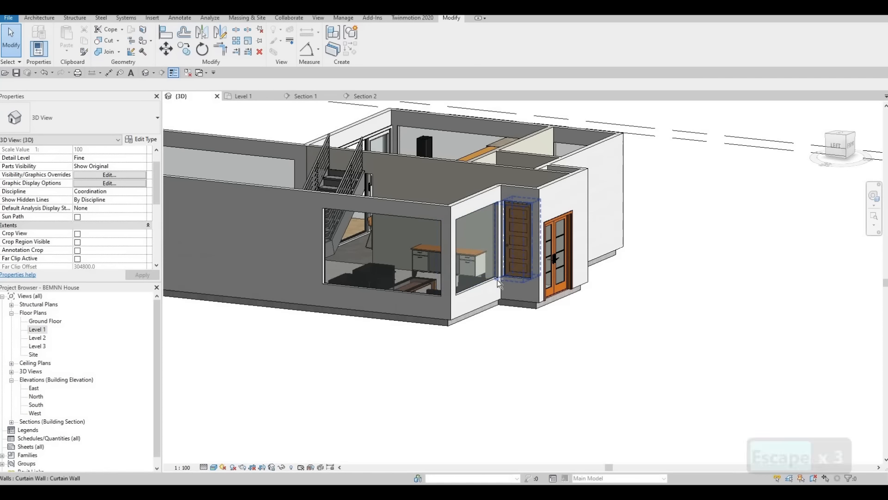
pyautogui.keyDown('shift'); pyautogui.moveTo(499, 283); pyautogui.dragTo(31, 334, button='middle'); pyautogui.keyUp('shift')
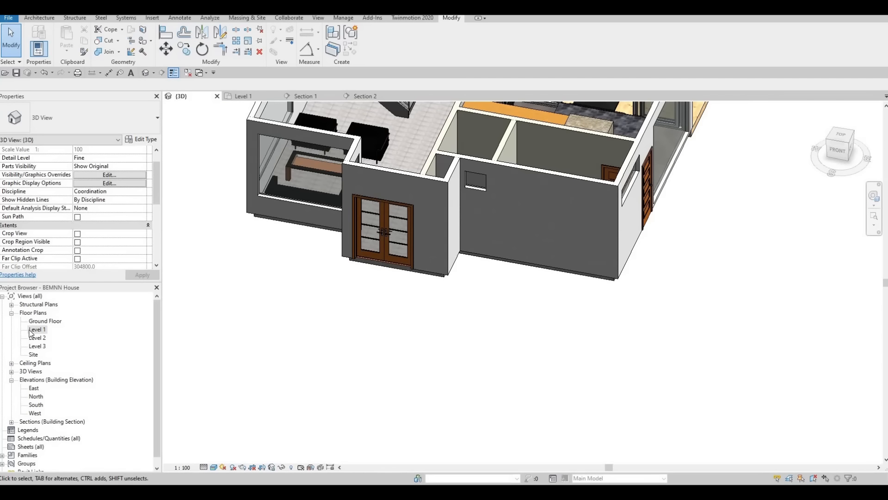
# From the Level 1 plan, start loading a family and open the metric library's Doors > Residential folder.
pyautogui.scroll(-2, 641, 282)
pyautogui.moveTo(641, 282); pyautogui.dragTo(419, 243, button='middle')
pyautogui.scroll(-4, 418, 243)
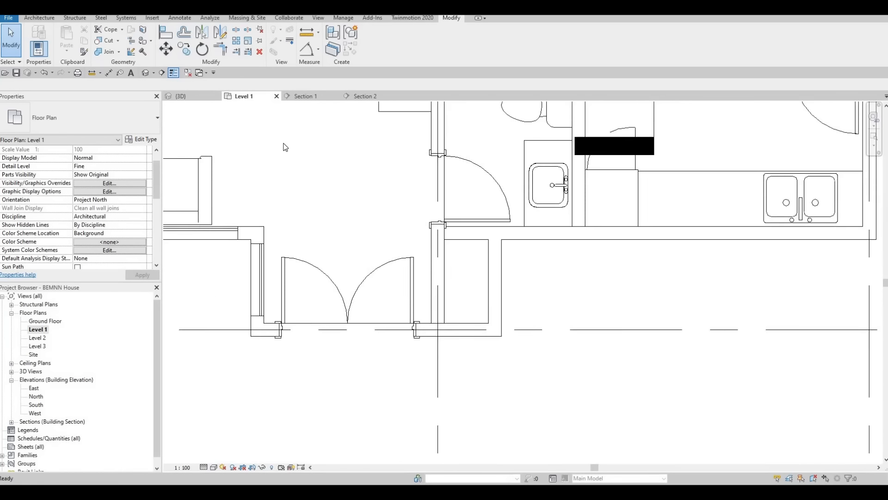
pyautogui.press('Escape')
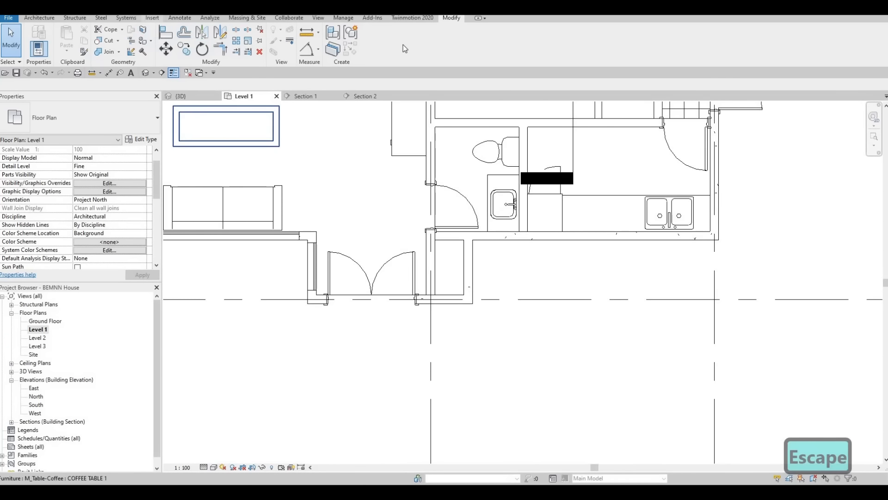
pyautogui.click(380, 38)
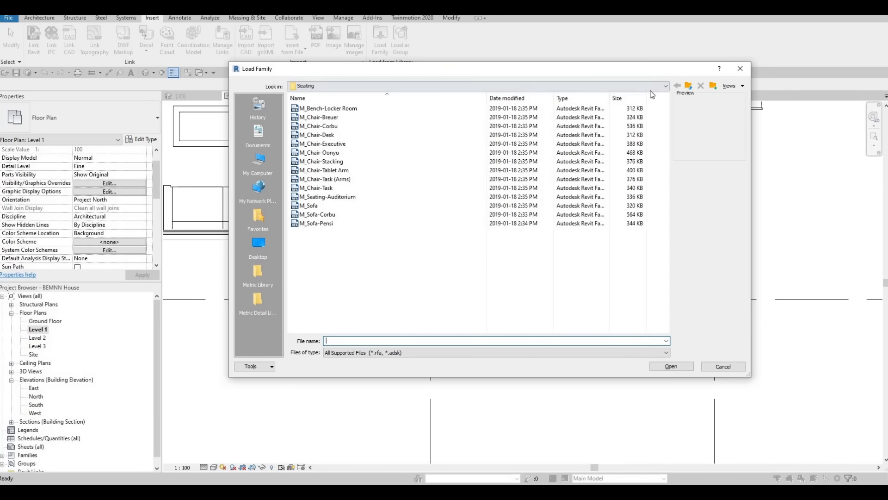
pyautogui.click(692, 86)
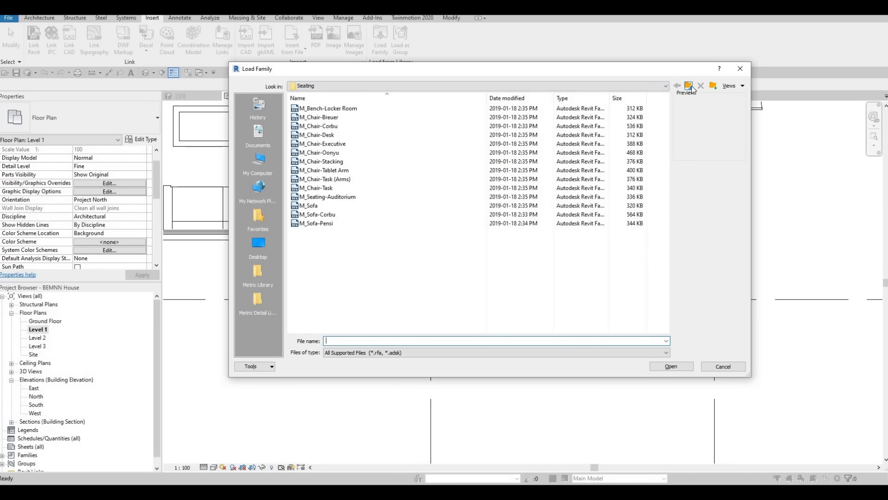
pyautogui.click(692, 86)
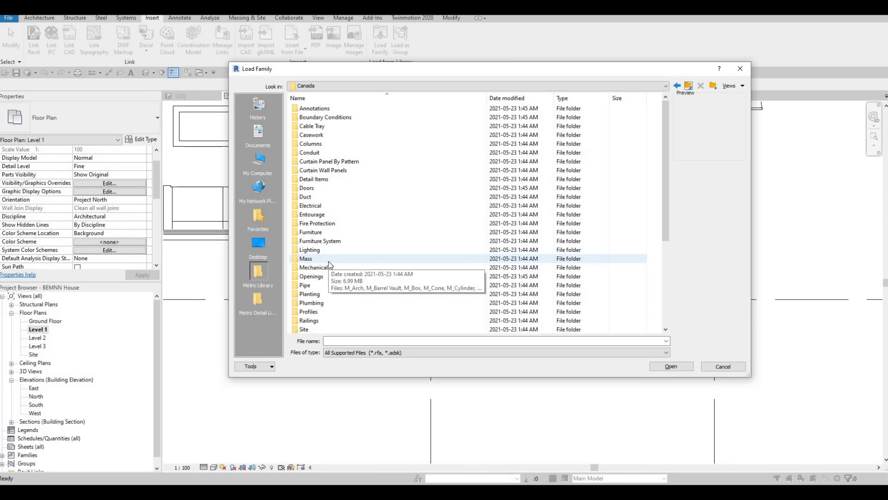
pyautogui.scroll(-2, 309, 236)
pyautogui.scroll(2, 309, 233)
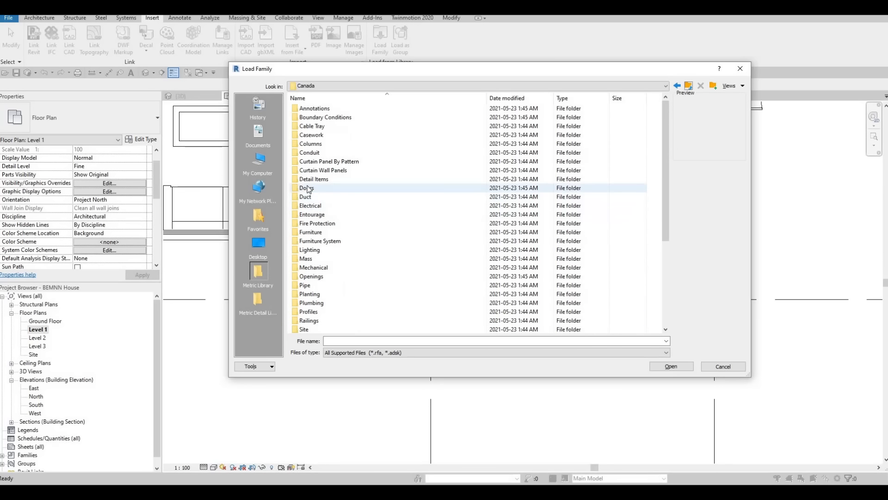
pyautogui.doubleClick(307, 187)
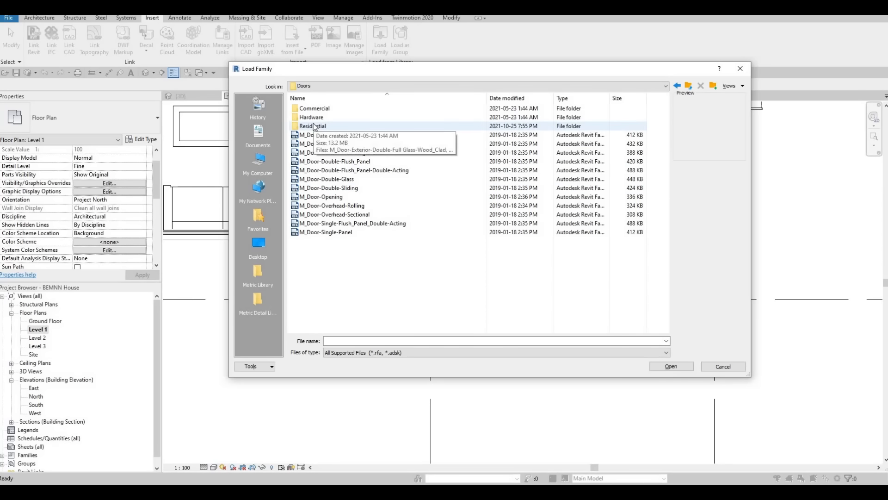
pyautogui.doubleClick(314, 126)
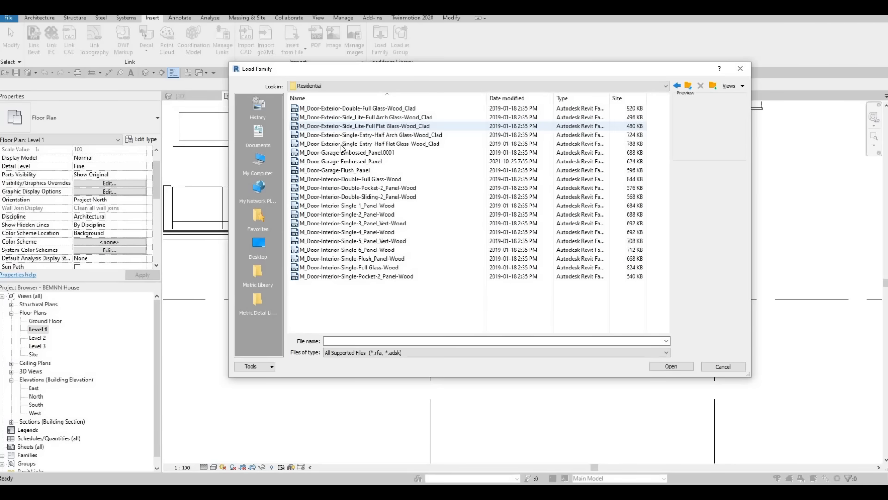
# Compare the residential door previews and load the M_Door-Interior-Double-Sliding-2_Panel-Wood family into the project.
pyautogui.click(333, 172)
pyautogui.press('Up')
pyautogui.press('Up')
pyautogui.press('Up')
pyautogui.press('Up')
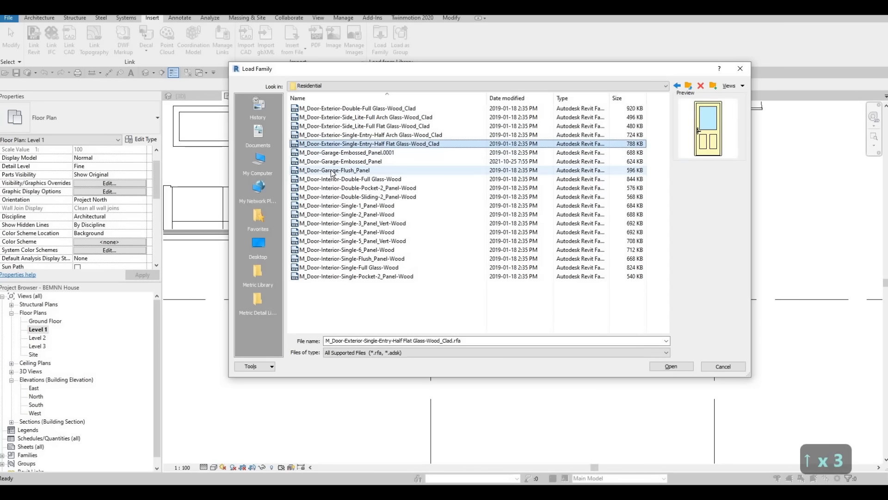
pyautogui.press('Up')
pyautogui.press('Up')
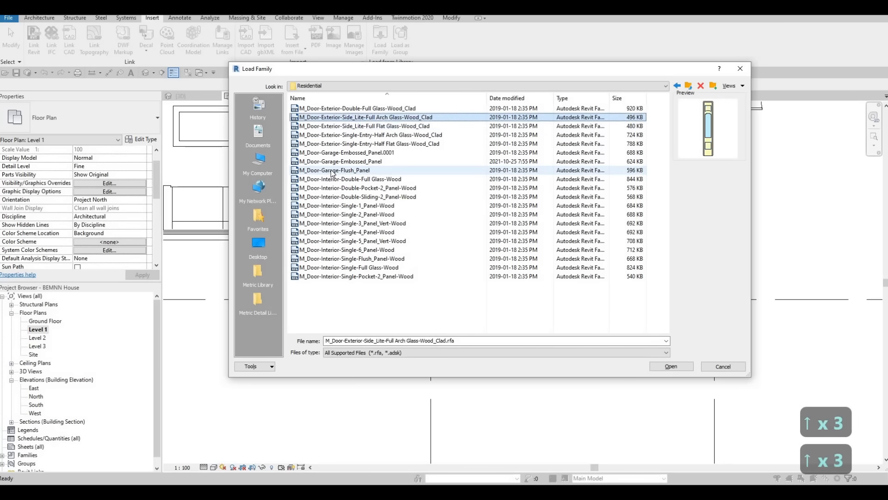
pyautogui.press('Down')
pyautogui.press('Down')
pyautogui.press('Down')
pyautogui.press('Down')
pyautogui.press('Down')
pyautogui.press('Down')
pyautogui.press('Down')
pyautogui.press('Down')
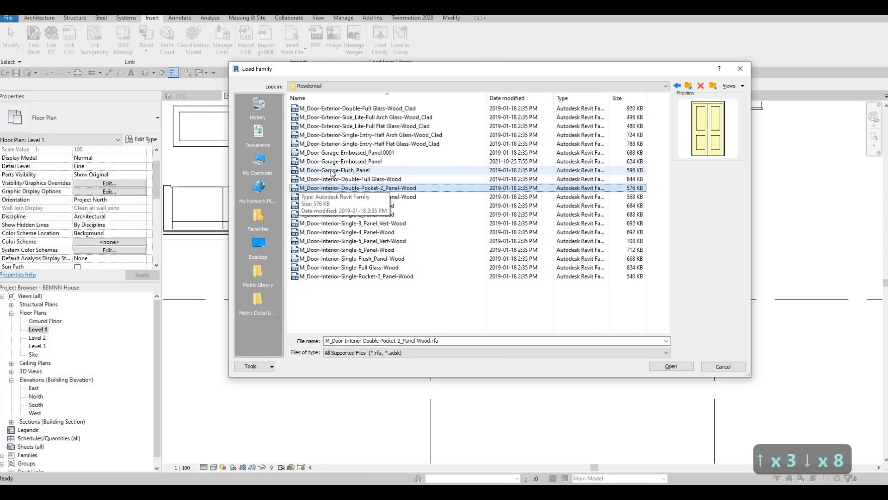
pyautogui.press('Down')
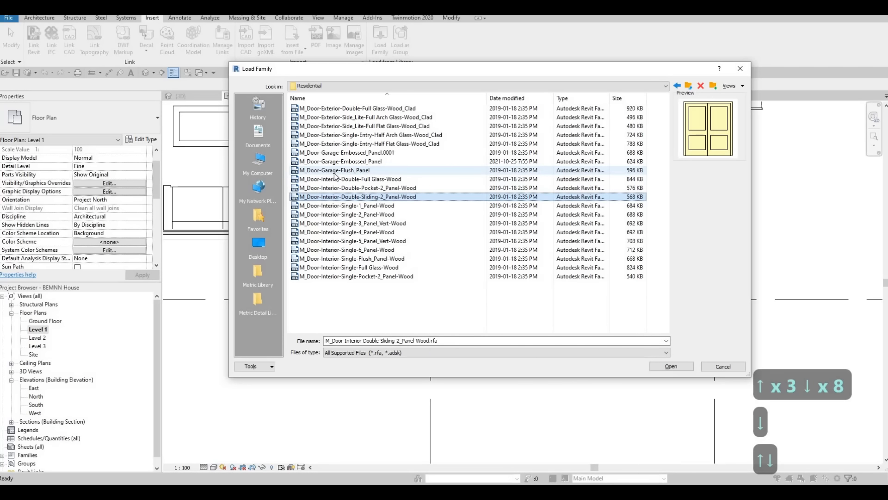
pyautogui.click(670, 367)
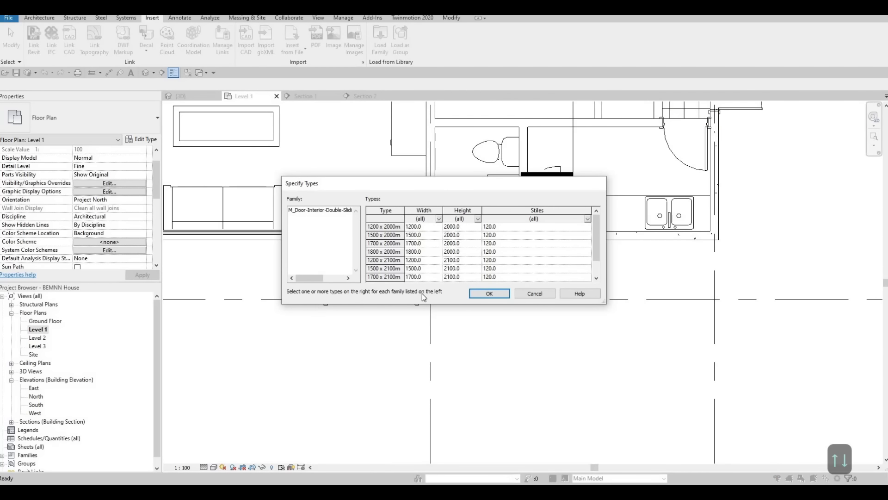
pyautogui.scroll(-1, 402, 267)
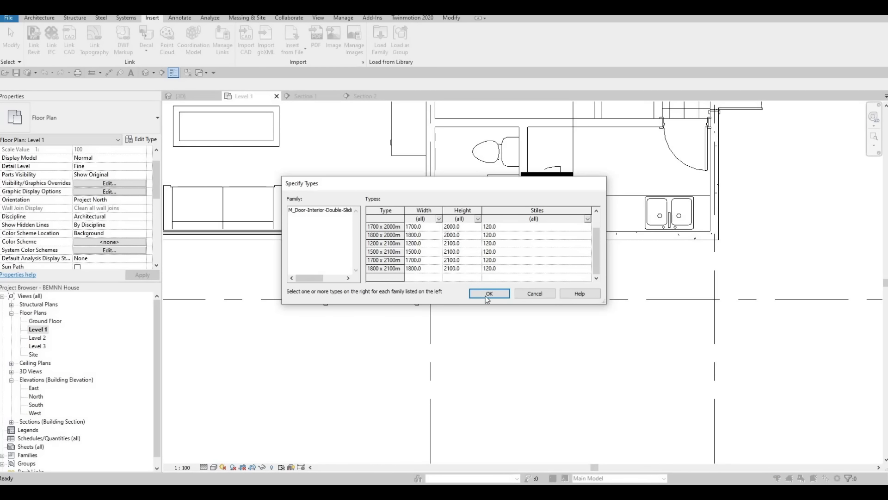
pyautogui.hotkey('ctrl', 'a')
pyautogui.press('Return')
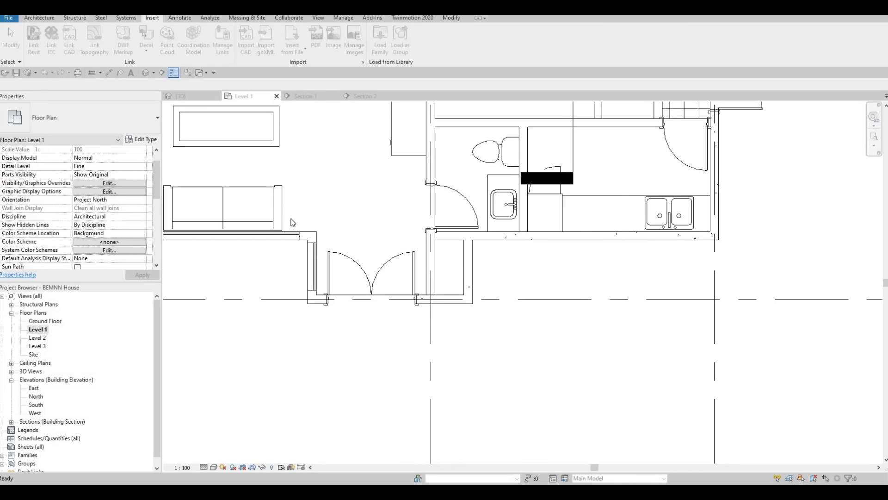
pyautogui.click(39, 17)
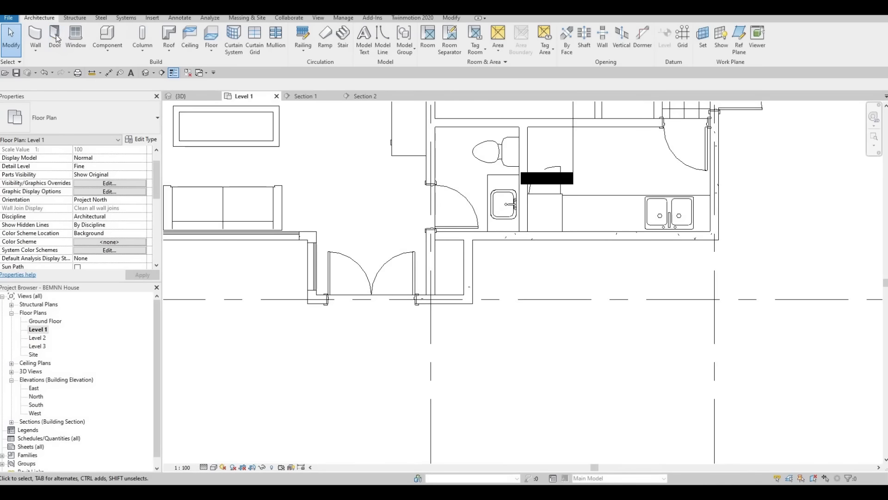
pyautogui.click(54, 39)
pyautogui.scroll(1, 407, 259)
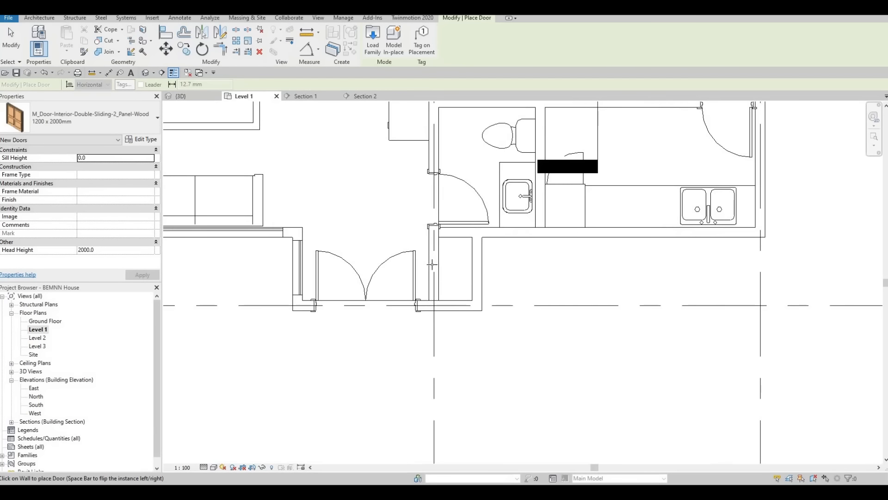
pyautogui.press('Escape')
pyautogui.press('Escape')
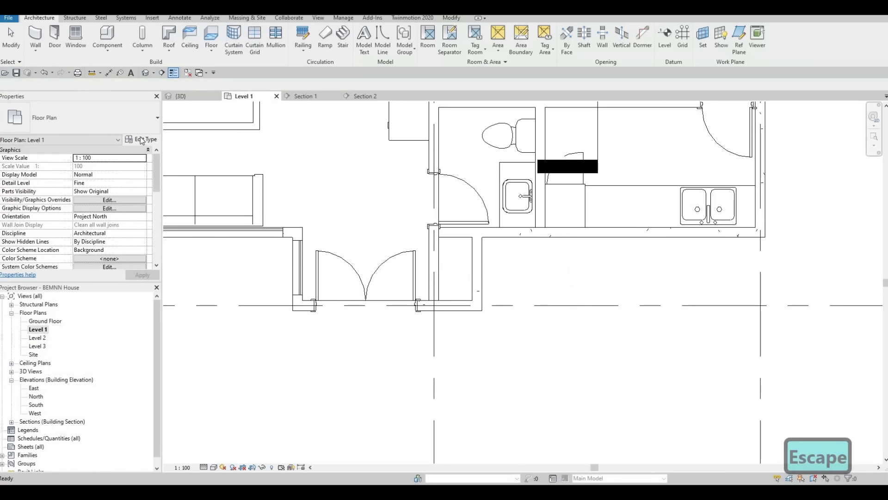
# Place a 1200 x 2000mm double sliding two-panel door in the utility room's front exterior wall, near the bathroom.
pyautogui.click(54, 37)
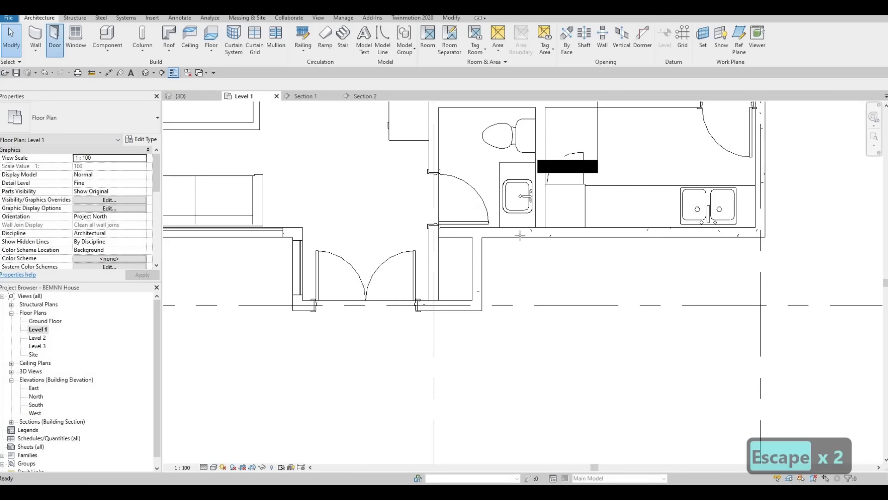
pyautogui.click(595, 235)
pyautogui.scroll(2, 592, 234)
pyautogui.press('Escape')
pyautogui.press('Escape')
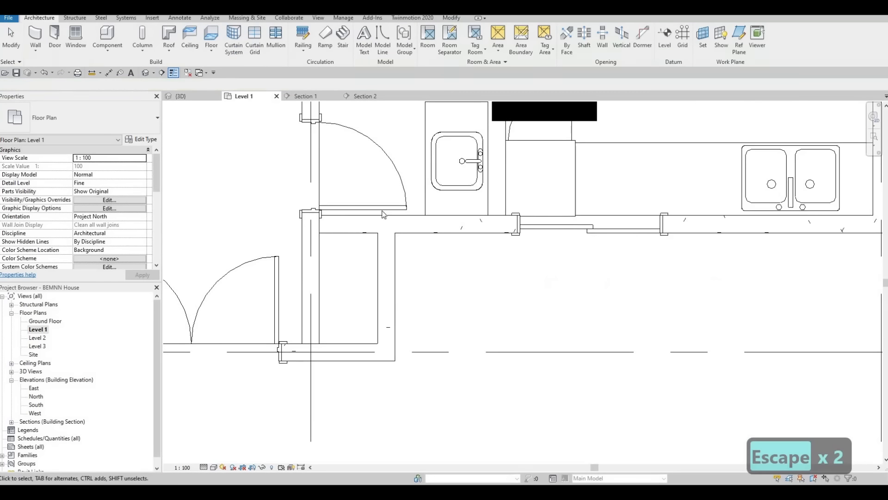
# Duplicate the type of the sliding door in the utility room's front wall under the name 800 x 2000mm.
pyautogui.click(590, 228)
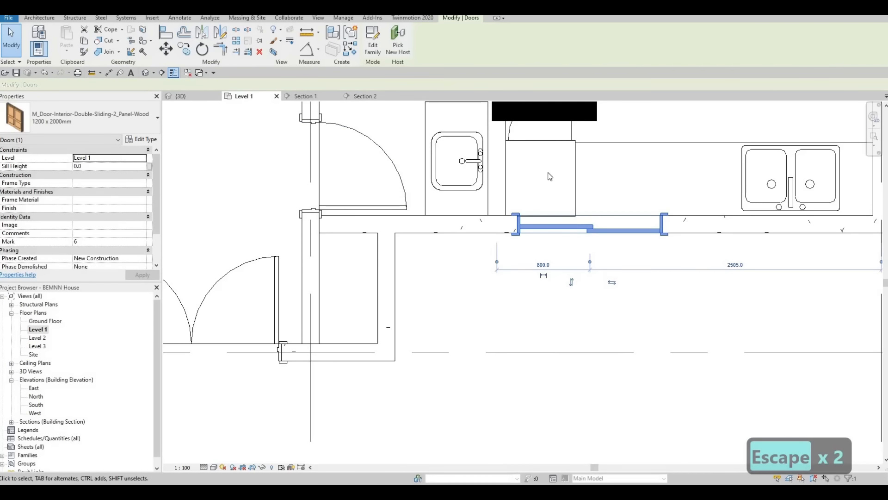
pyautogui.click(141, 138)
pyautogui.click(660, 114)
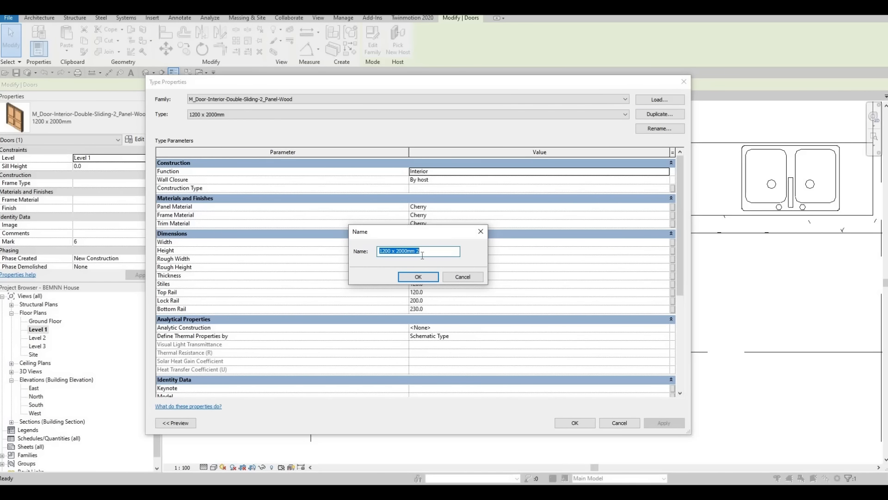
pyautogui.press('BackSpace')
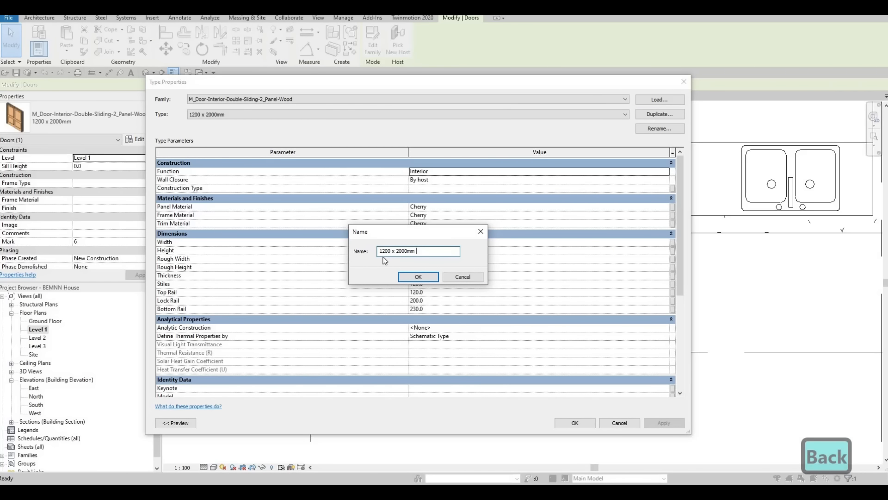
pyautogui.press('BackSpace')
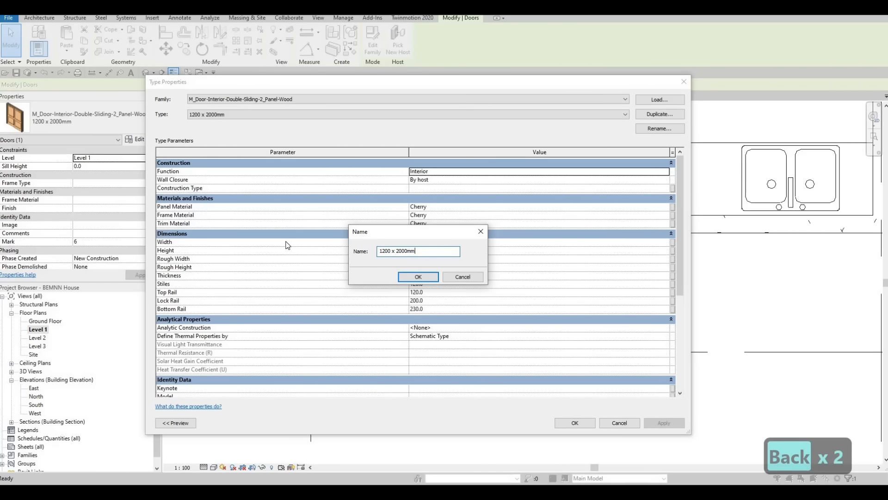
pyautogui.write('800')
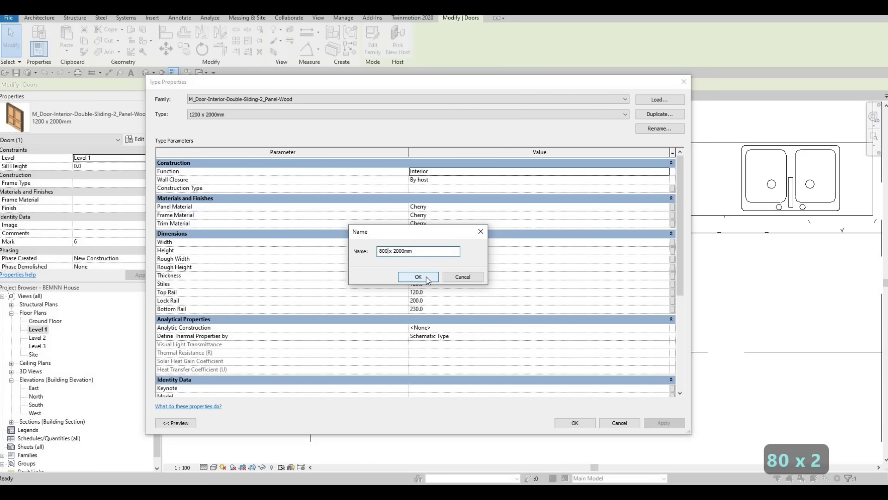
pyautogui.click(426, 277)
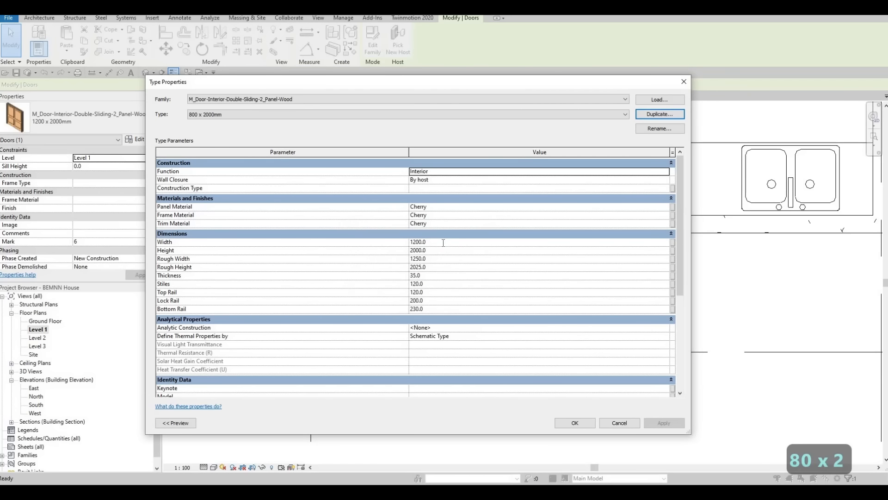
# Set the new sliding door type's width to 800 mm and apply it to the door.
pyautogui.click(442, 242)
pyautogui.write('800')
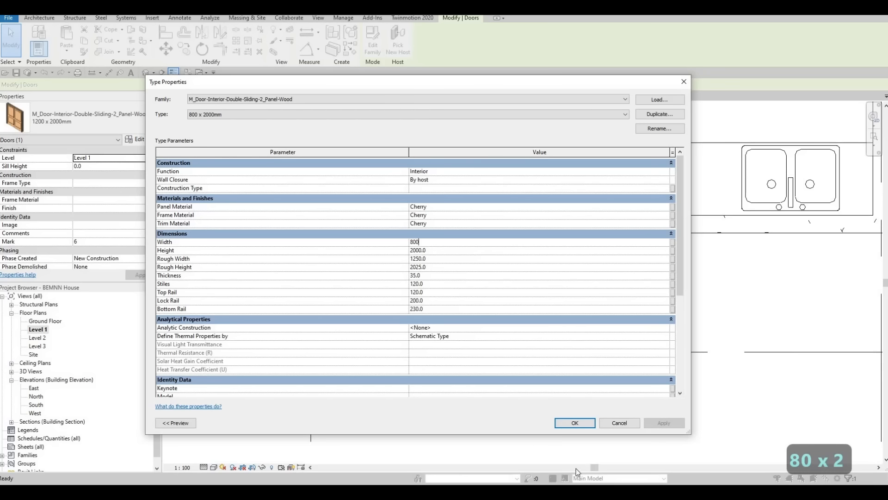
pyautogui.click(575, 423)
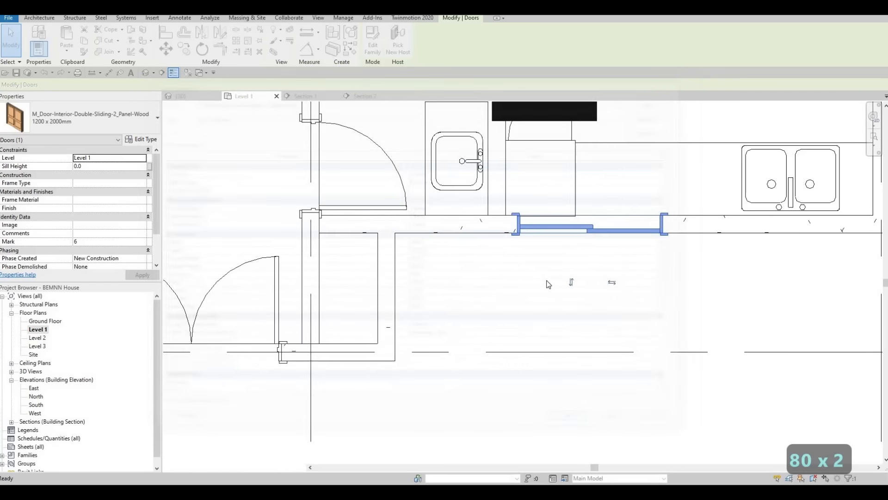
pyautogui.press('Escape')
pyautogui.press('Escape')
# Create a similar 800 x 2000mm sliding door in the wall between the entrance hall and the small closet beside it.
pyautogui.click(553, 229)
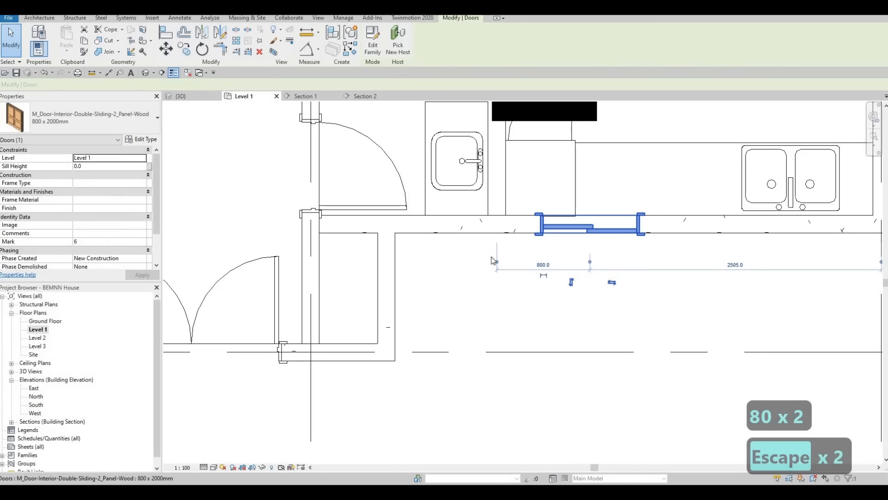
pyautogui.press('c')
pyautogui.press('s')
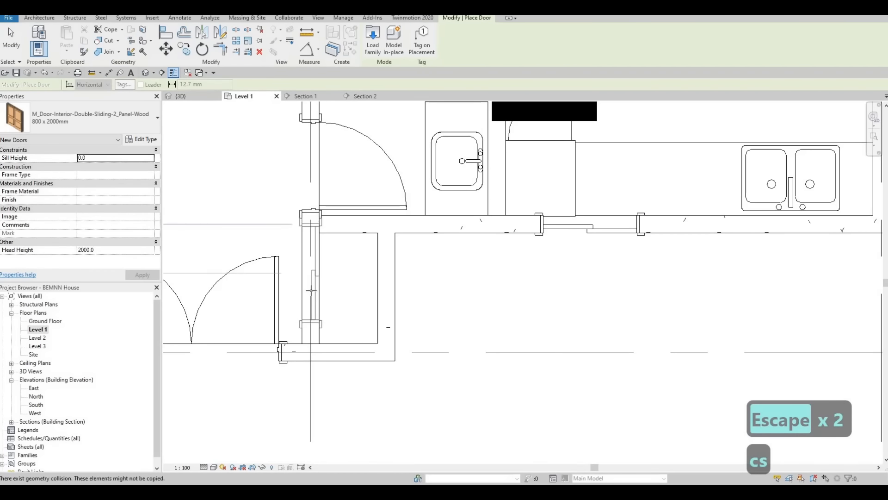
pyautogui.press('Escape')
pyautogui.press('Escape')
pyautogui.press('Escape')
pyautogui.press('Escape')
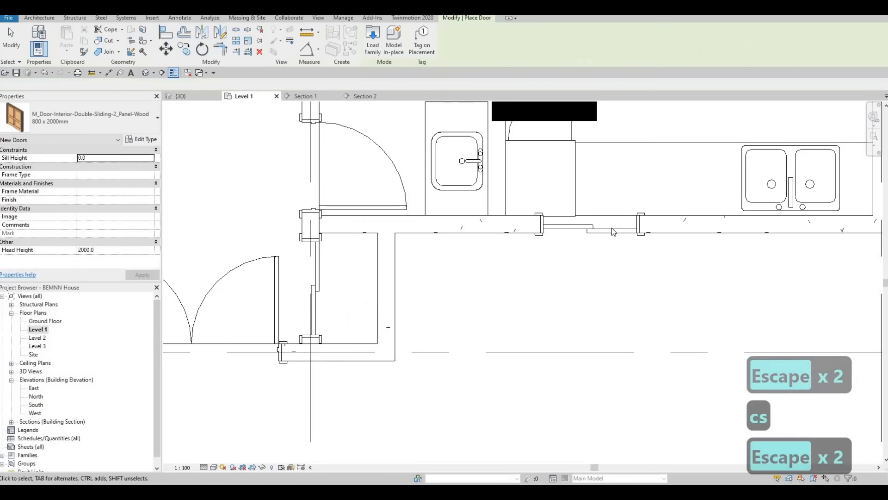
# Delete the original sliding door from the utility room's front exterior wall.
pyautogui.click(603, 235)
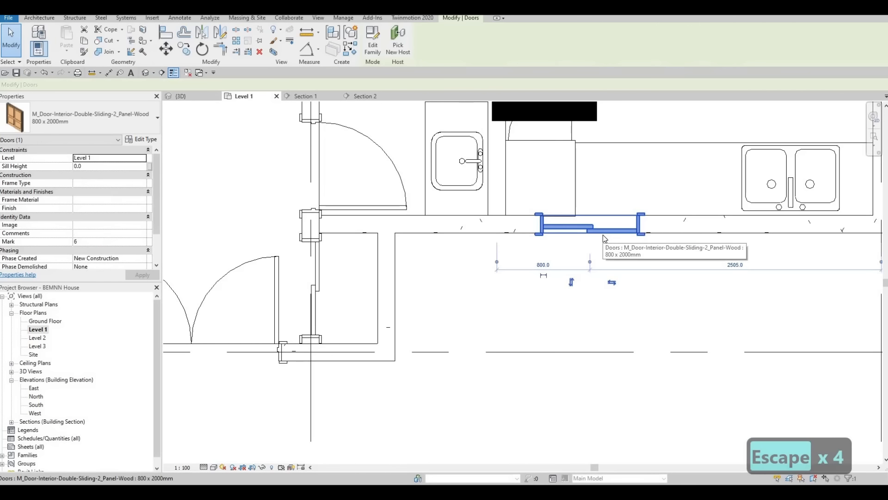
pyautogui.press('Delete')
pyautogui.scroll(-1, 603, 234)
pyautogui.scroll(-1, 510, 273)
pyautogui.press('Escape')
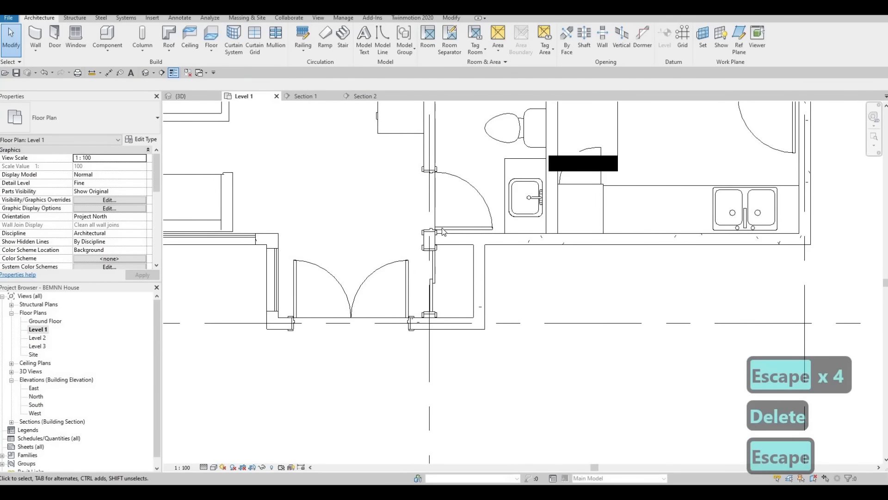
# Draw two parallel detail lines about 950 mm long in the <Demolished> line style across the entrance closet, from its back wall to its front wall.
pyautogui.scroll(-1, 344, 112)
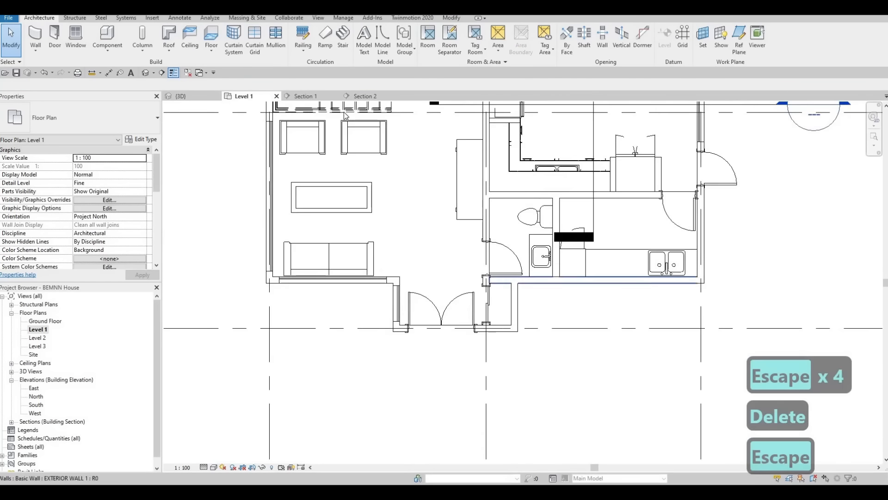
pyautogui.click(179, 17)
pyautogui.click(241, 51)
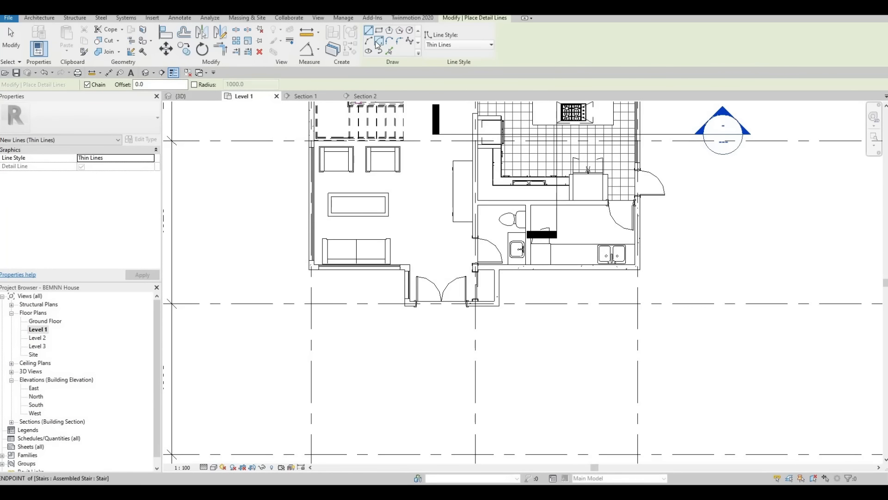
pyautogui.click(488, 45)
pyautogui.click(445, 75)
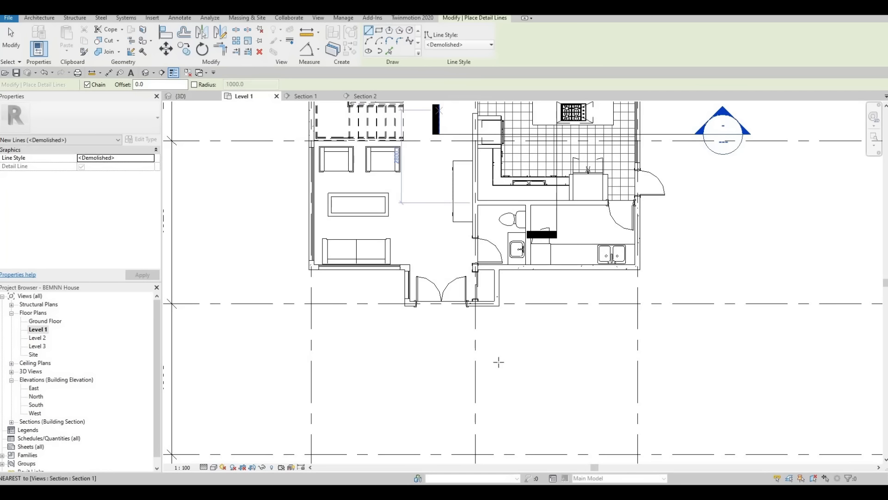
pyautogui.scroll(4, 514, 338)
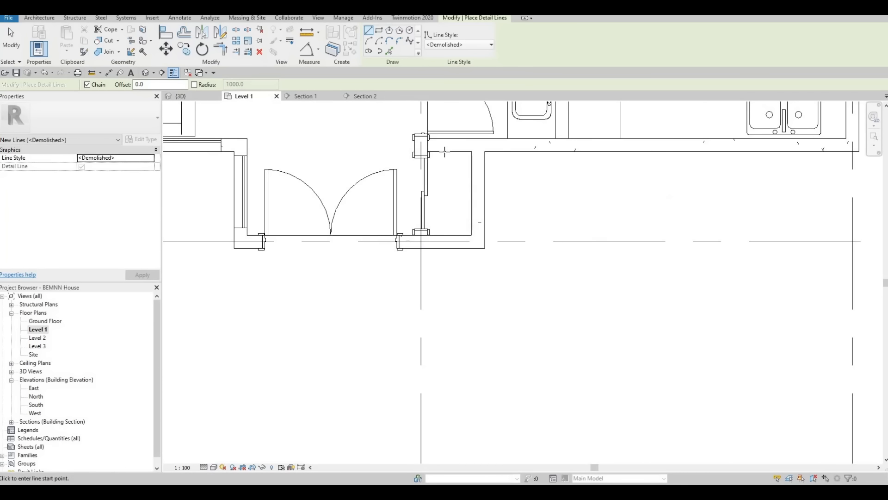
pyautogui.click(444, 152)
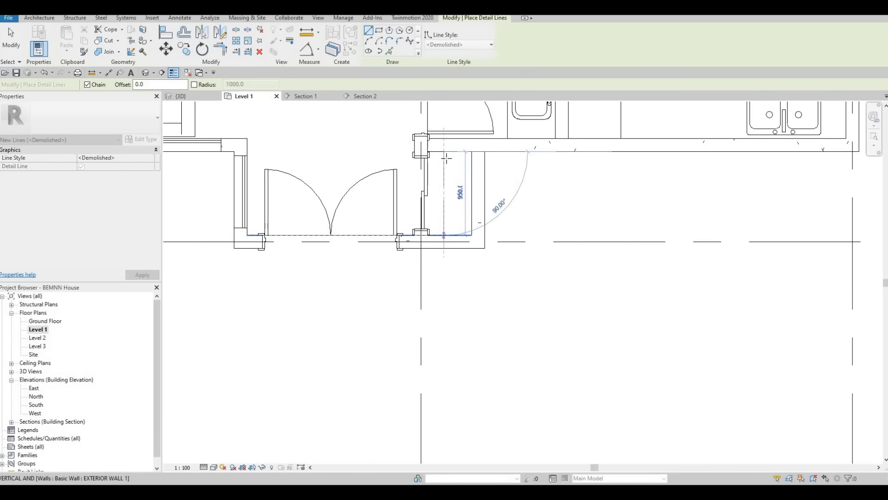
pyautogui.press('Escape')
pyautogui.click(451, 151)
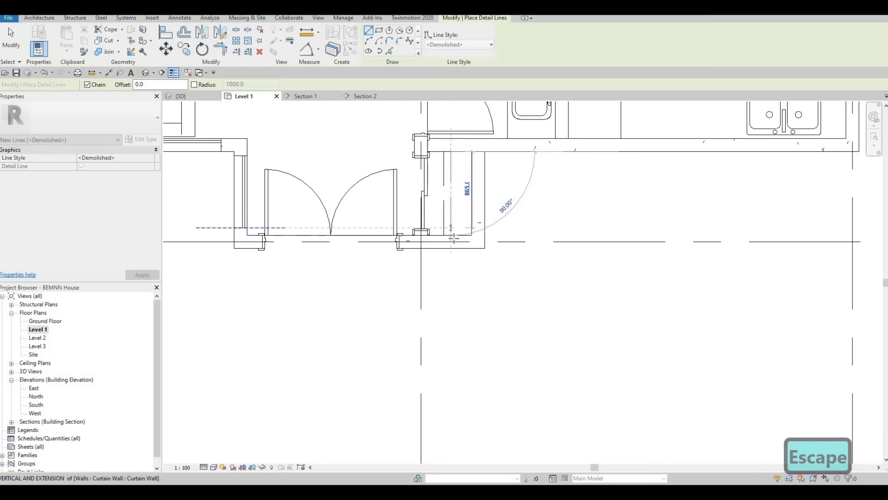
pyautogui.press('Escape')
pyautogui.press('Escape')
pyautogui.scroll(-3, 447, 232)
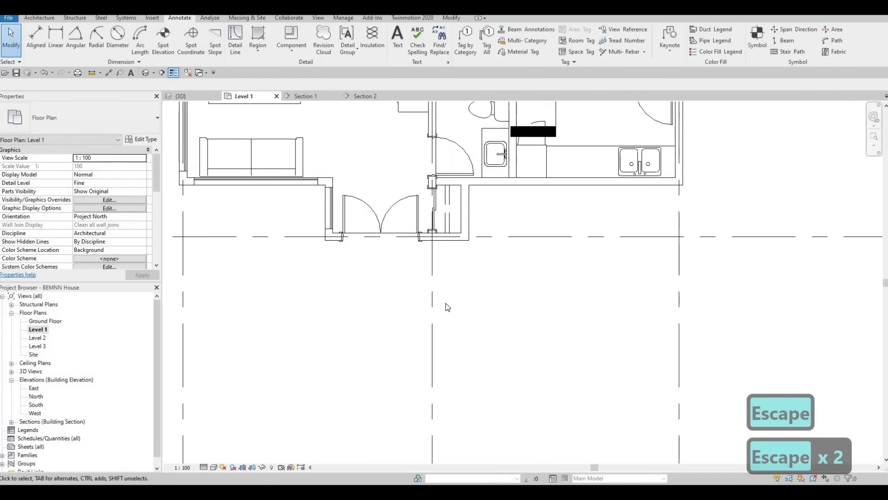
pyautogui.scroll(-5, 447, 308)
pyautogui.press('Escape')
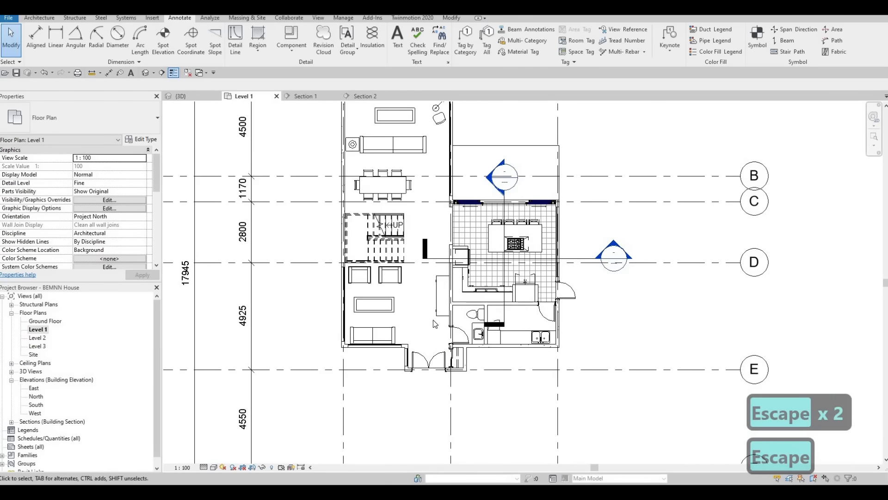
pyautogui.scroll(-1, 434, 324)
pyautogui.scroll(4, 424, 280)
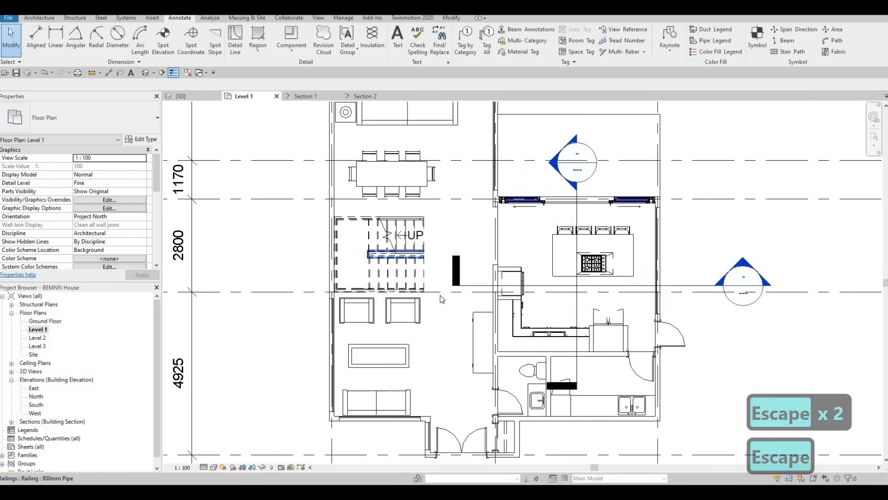
pyautogui.scroll(-3, 432, 307)
pyautogui.scroll(1, 416, 277)
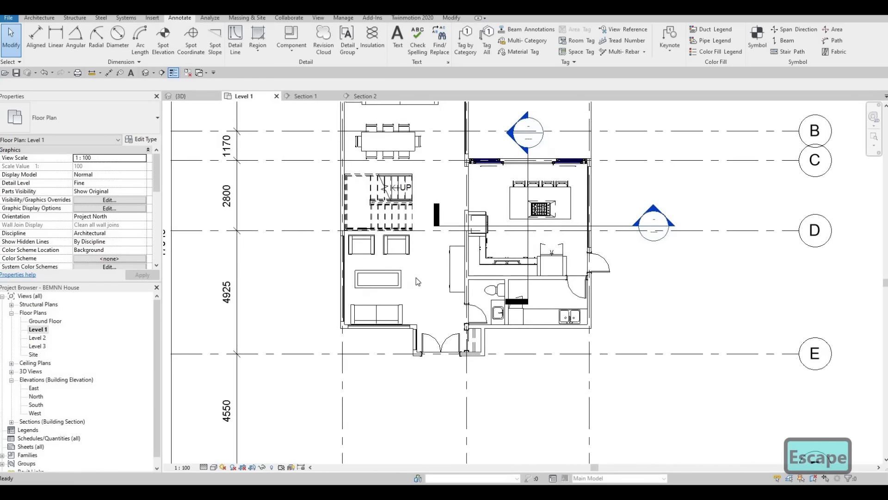
pyautogui.scroll(-3, 415, 278)
pyautogui.scroll(3, 418, 283)
pyautogui.press('Escape')
pyautogui.moveTo(418, 285); pyautogui.dragTo(390, 320, button='middle')
pyautogui.scroll(-1, 390, 321)
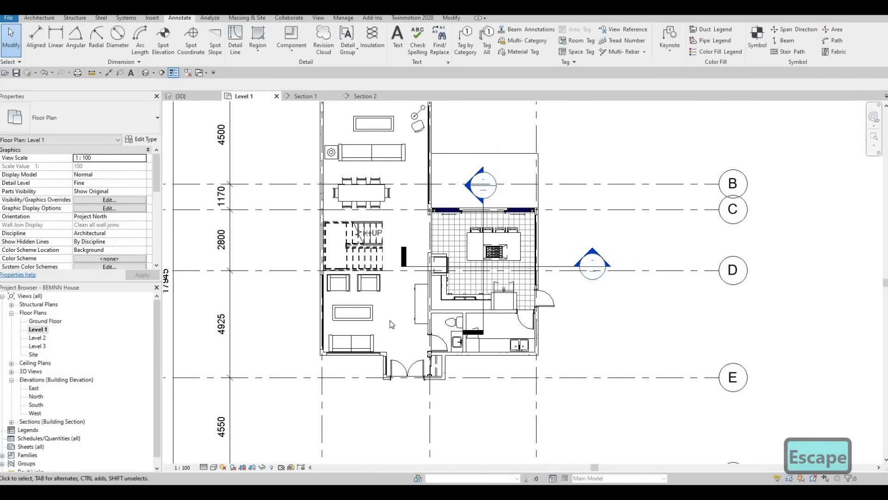